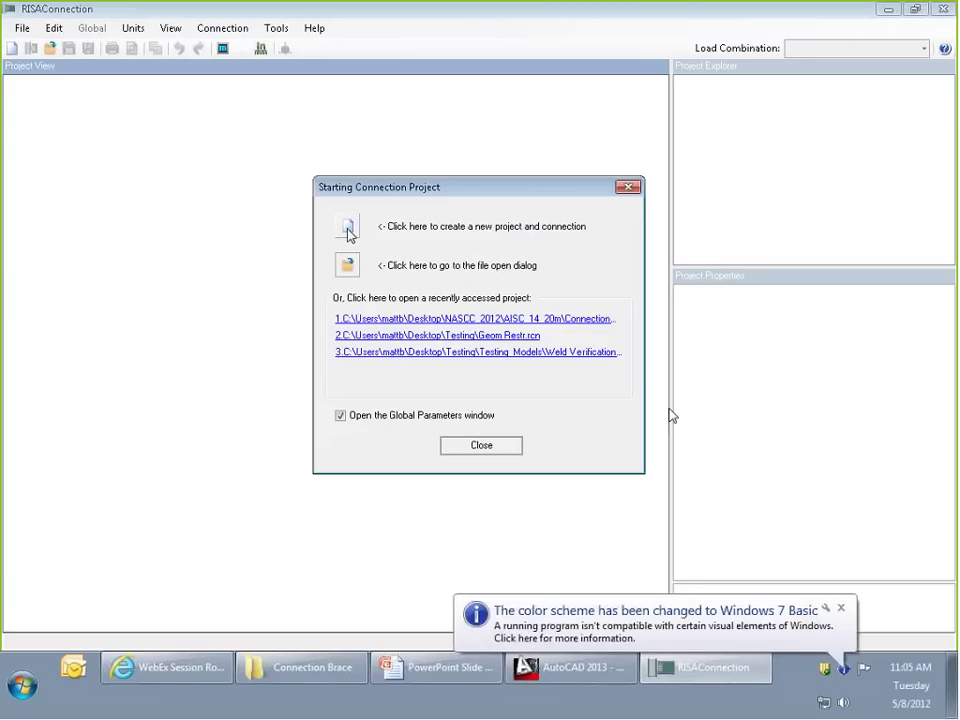
# Create a new project with LRFD design and Center of Rotation as the bolt group analysis method.
pyautogui.click(841, 608)
pyautogui.click(347, 226)
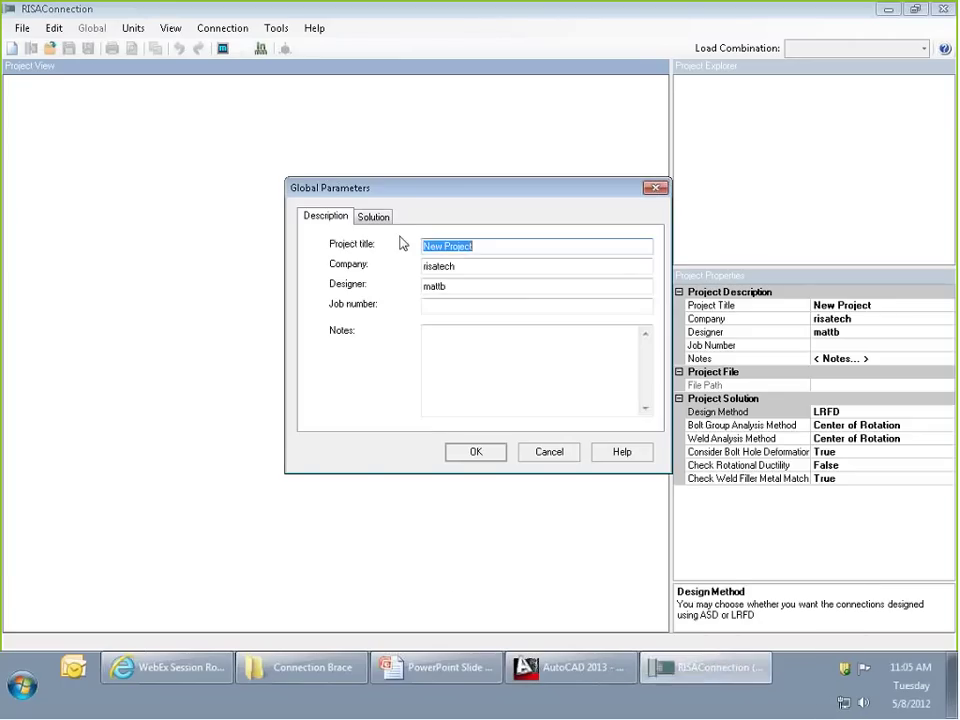
pyautogui.moveTo(380, 194); pyautogui.dragTo(303, 184)
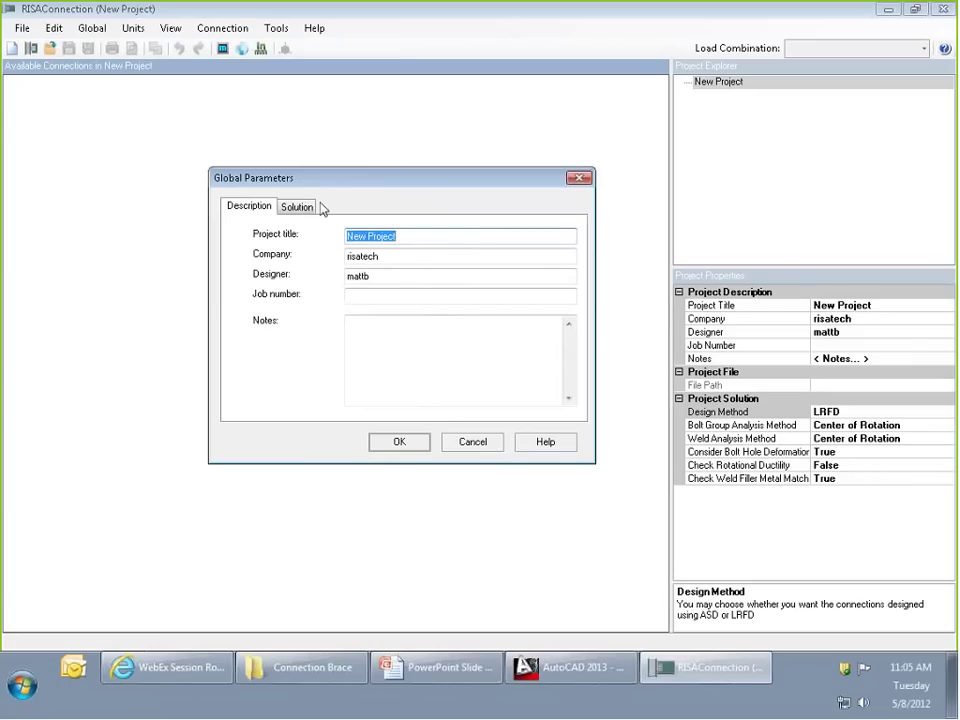
pyautogui.click(303, 209)
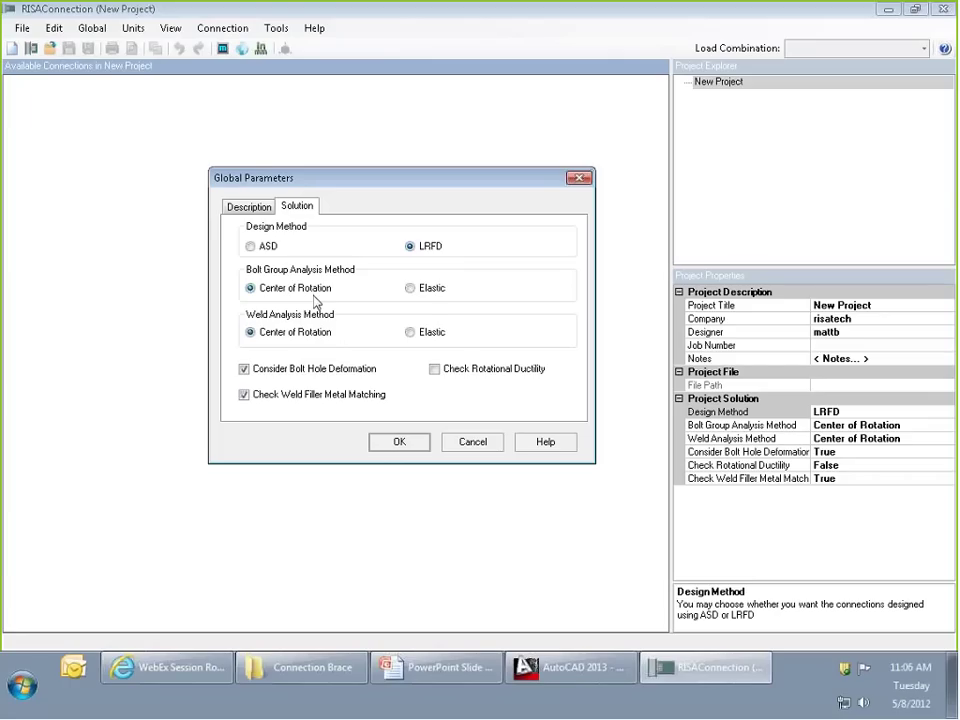
pyautogui.click(424, 289)
pyautogui.click(251, 288)
pyautogui.click(401, 447)
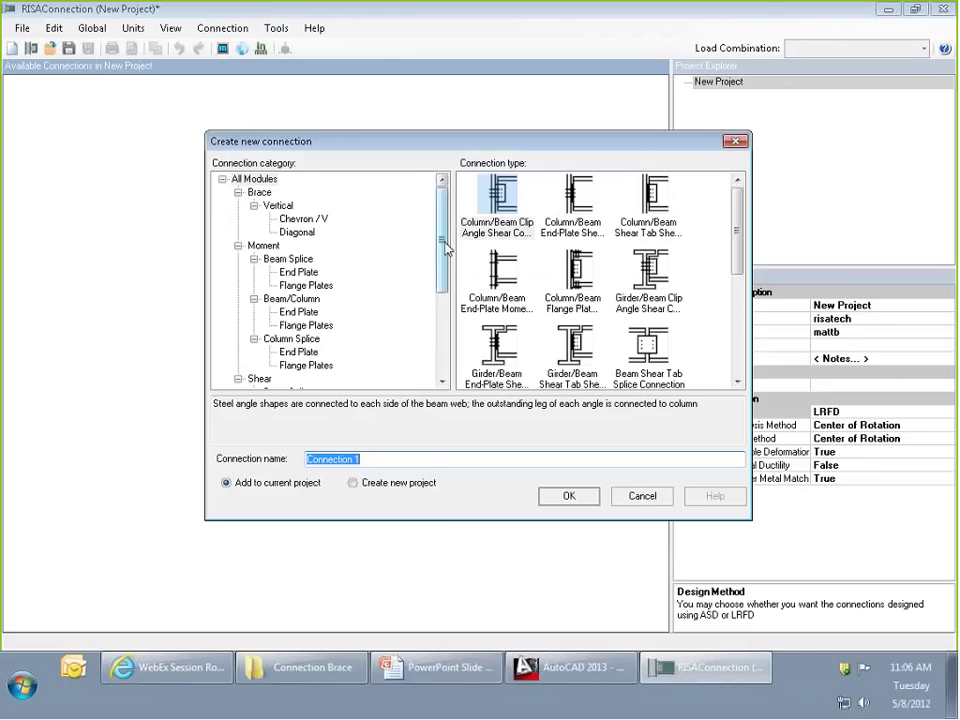
# Add a Vertical Brace Diagonal Connection named Connection 1 to the current project.
pyautogui.scroll(-2, 443, 272)
pyautogui.scroll(2, 437, 285)
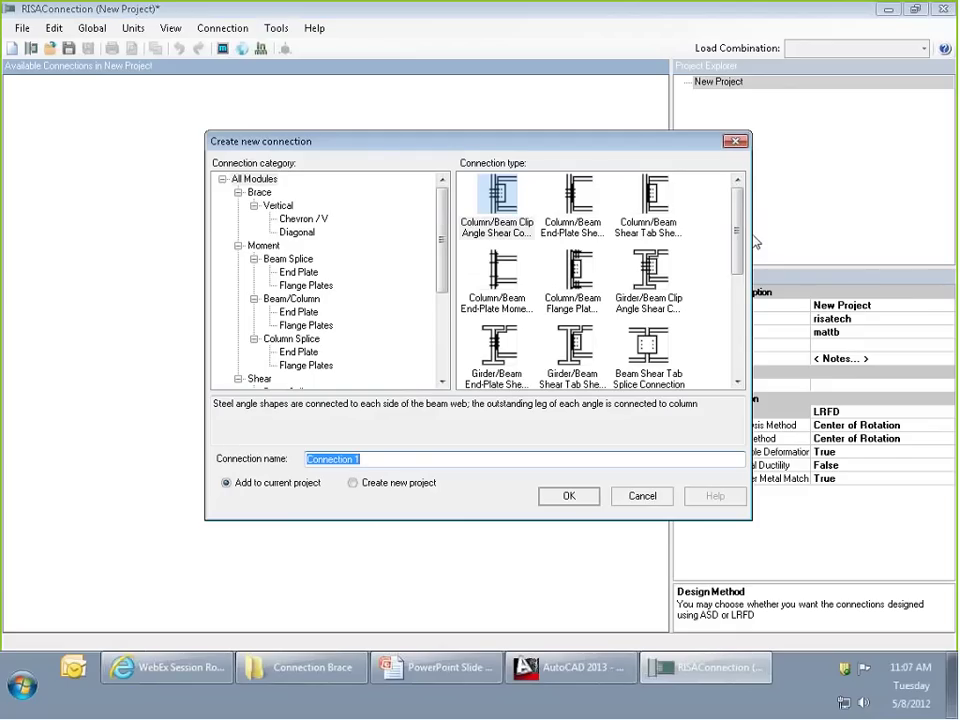
pyautogui.scroll(-2, 739, 250)
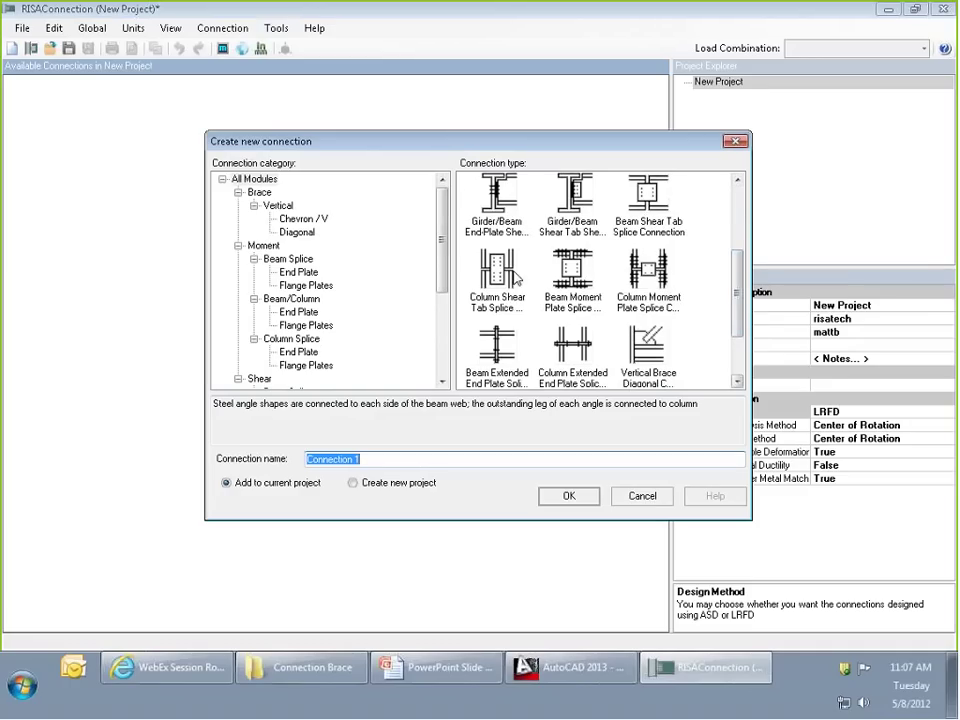
pyautogui.scroll(-1, 700, 313)
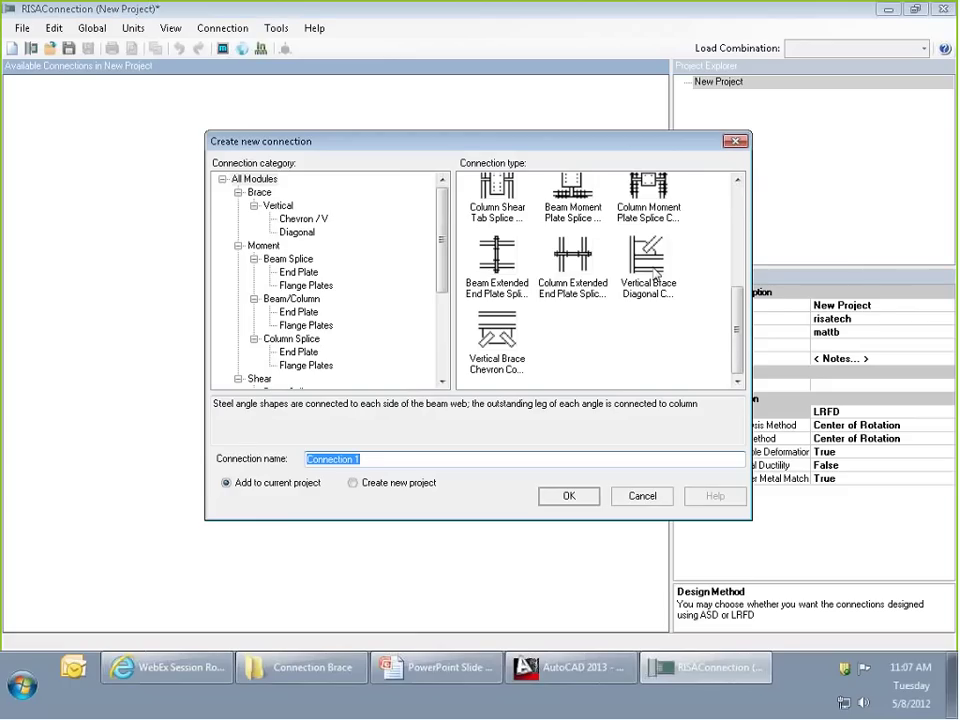
pyautogui.click(652, 265)
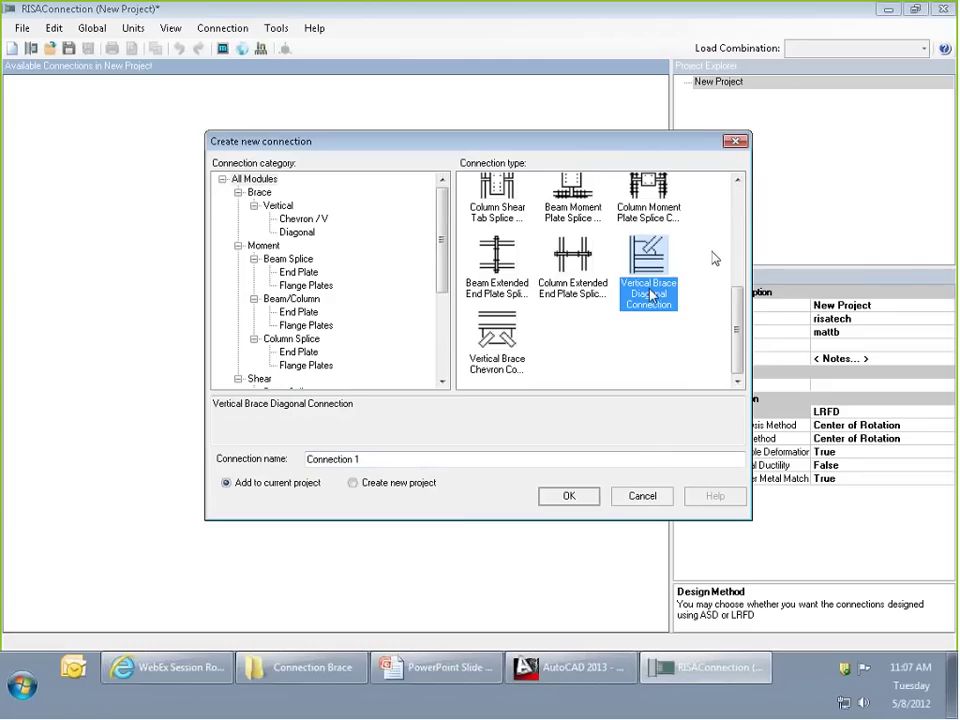
pyautogui.click(569, 496)
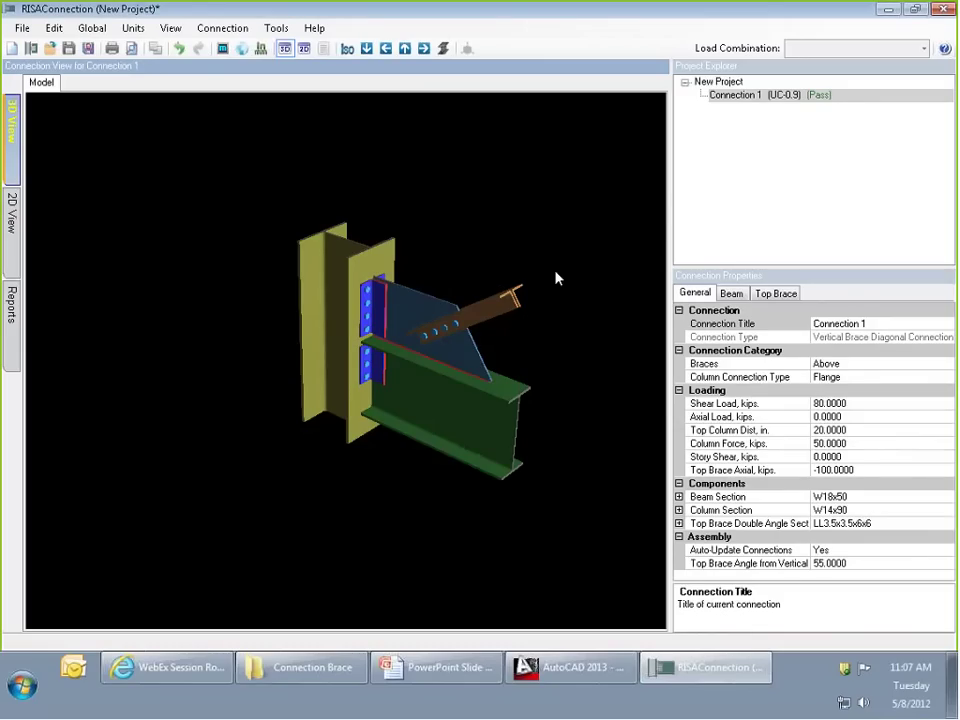
# Examine the 3D model of the diagonal brace connection, including its gusset plate, brace, beam and column.
pyautogui.scroll(5, 583, 348)
pyautogui.scroll(1, 583, 348)
pyautogui.moveTo(466, 248); pyautogui.dragTo(353, 250, button='middle')
pyautogui.moveTo(482, 322); pyautogui.dragTo(553, 268)
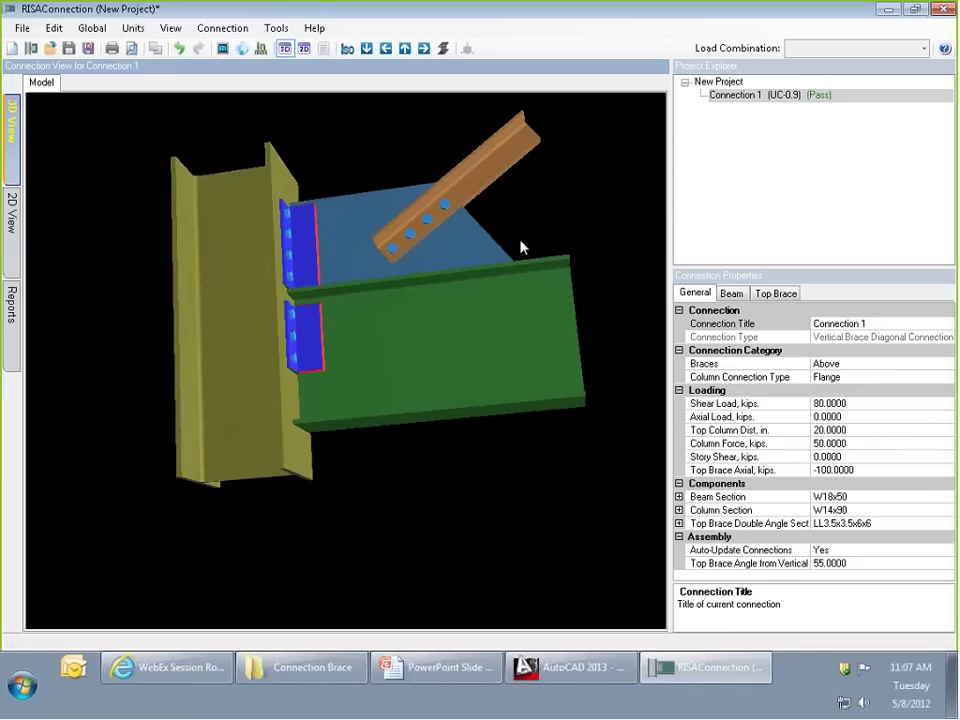
pyautogui.click(490, 248)
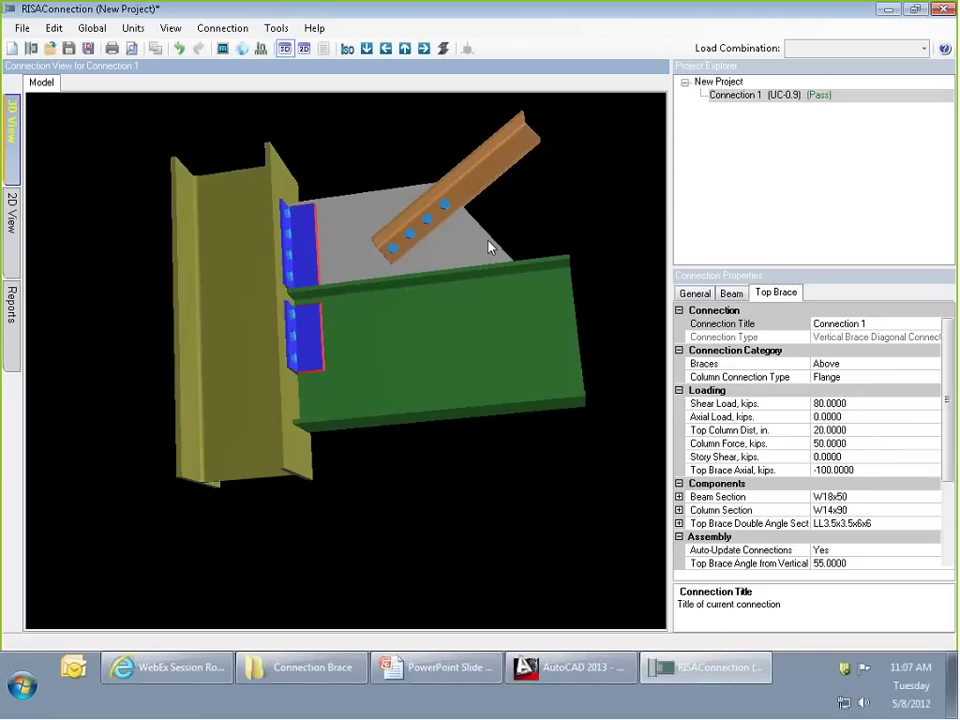
pyautogui.scroll(1, 557, 208)
pyautogui.moveTo(566, 248); pyautogui.dragTo(550, 274)
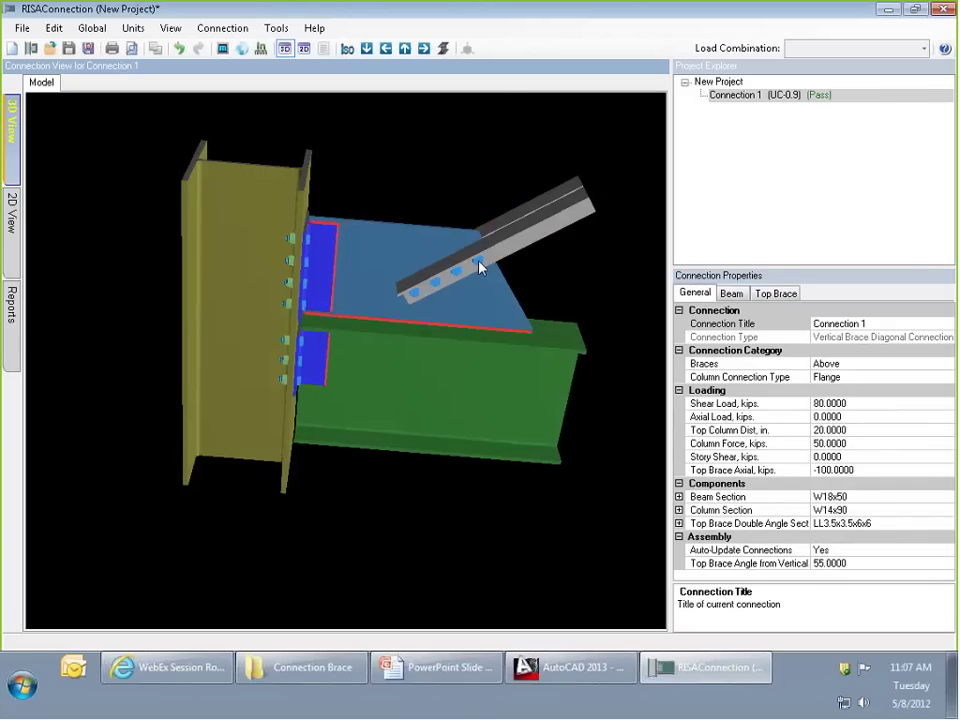
pyautogui.moveTo(446, 212); pyautogui.dragTo(410, 200)
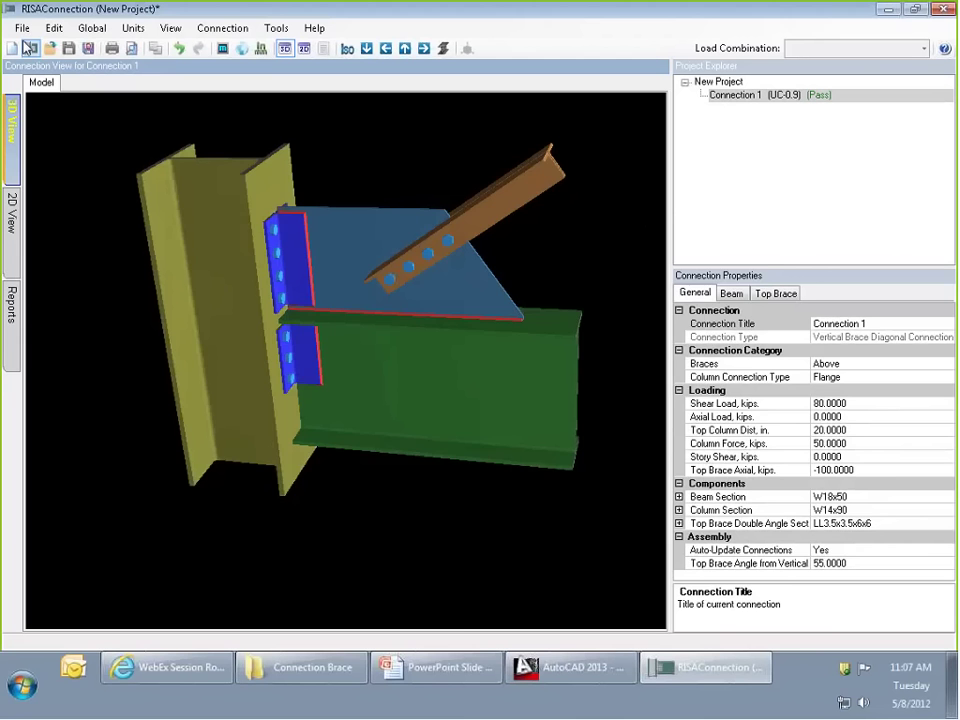
# Add a Column/Beam Shear Tab Shear Connection named Connection 2 to the current project.
pyautogui.click(31, 48)
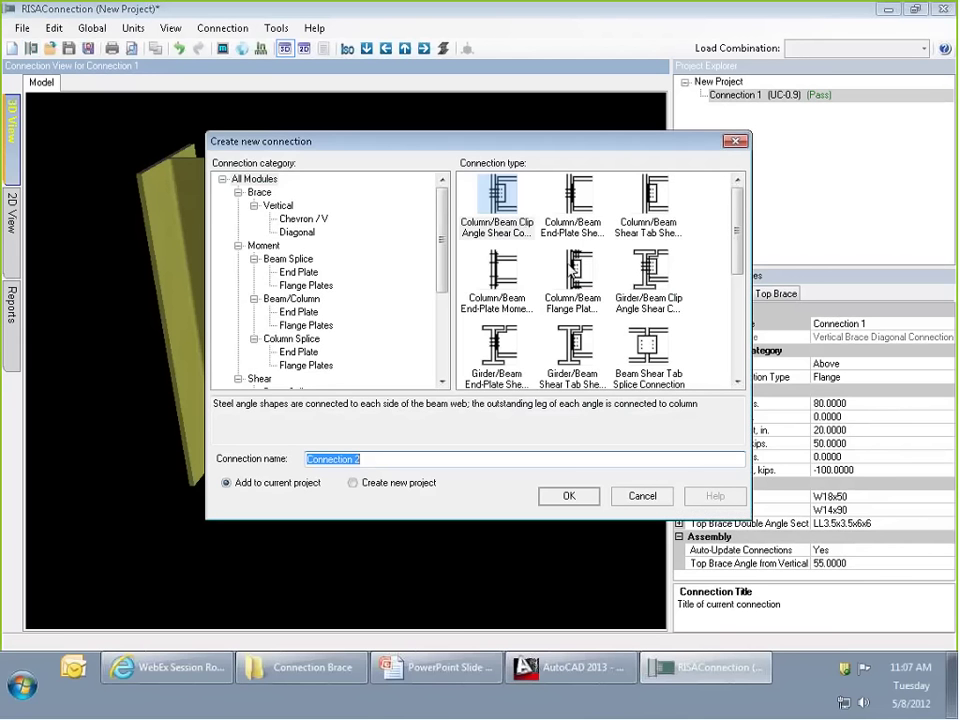
pyautogui.click(648, 240)
pyautogui.doubleClick(648, 243)
pyautogui.moveTo(591, 452); pyautogui.dragTo(371, 293)
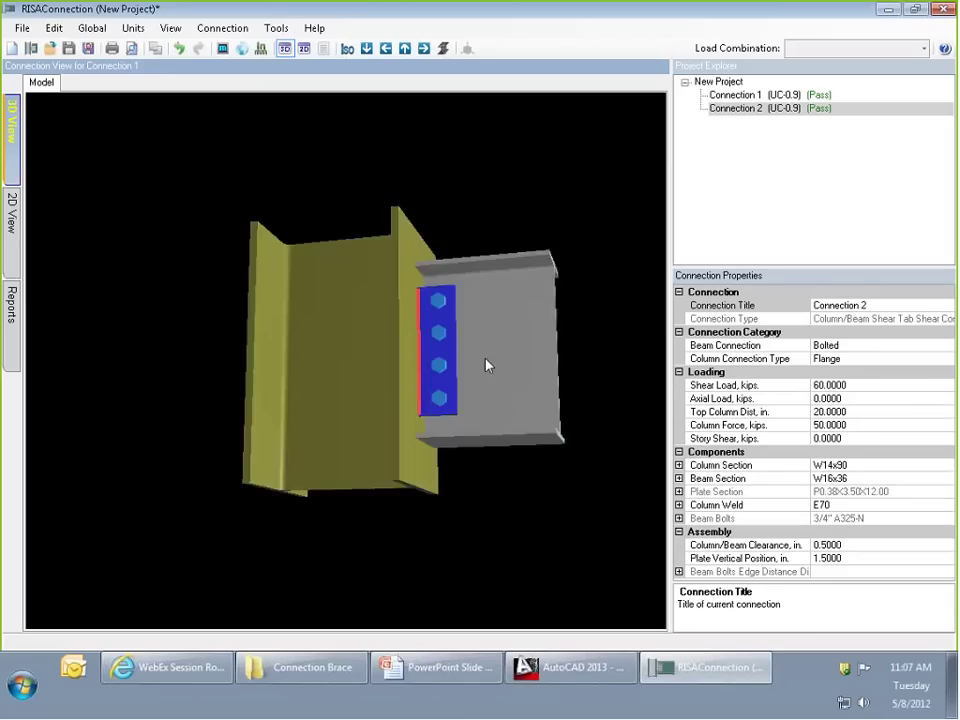
# Return to Connection 1, try the Below option for its braces, and set Braces to Both.
pyautogui.click(740, 95)
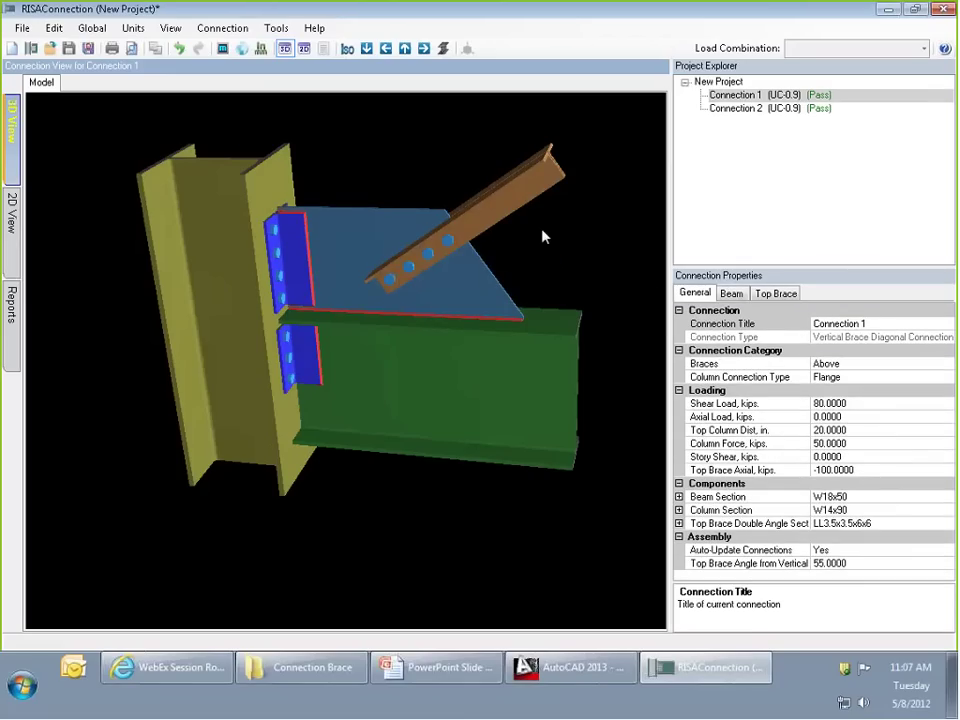
pyautogui.moveTo(536, 236)
pyautogui.mouseDown()
pyautogui.moveTo(510, 244)
pyautogui.moveTo(544, 246)
pyautogui.mouseUp()
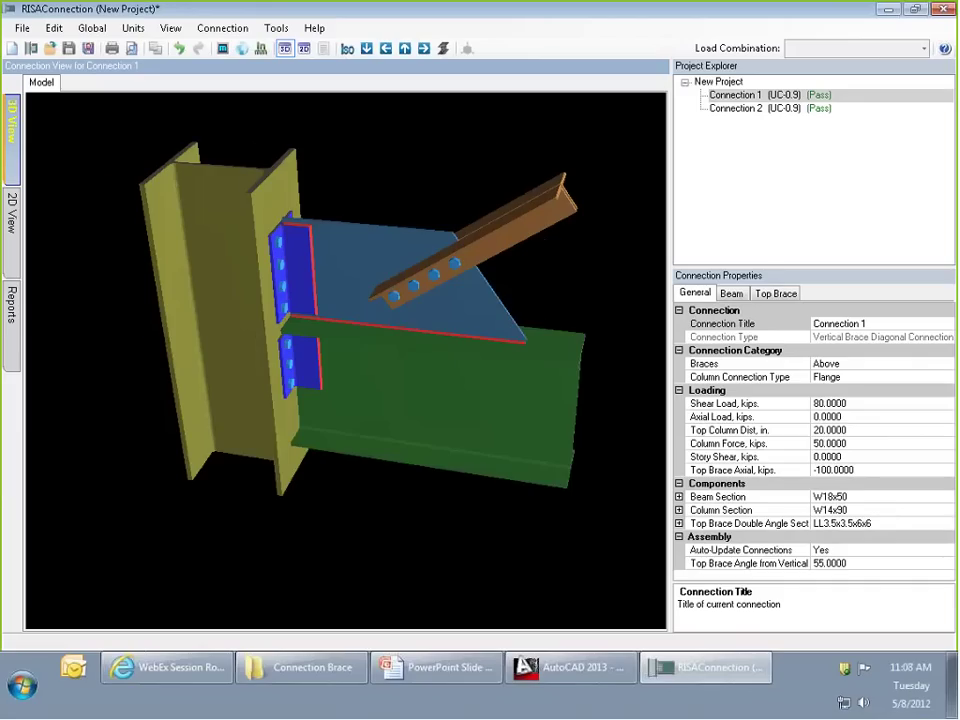
pyautogui.click(823, 364)
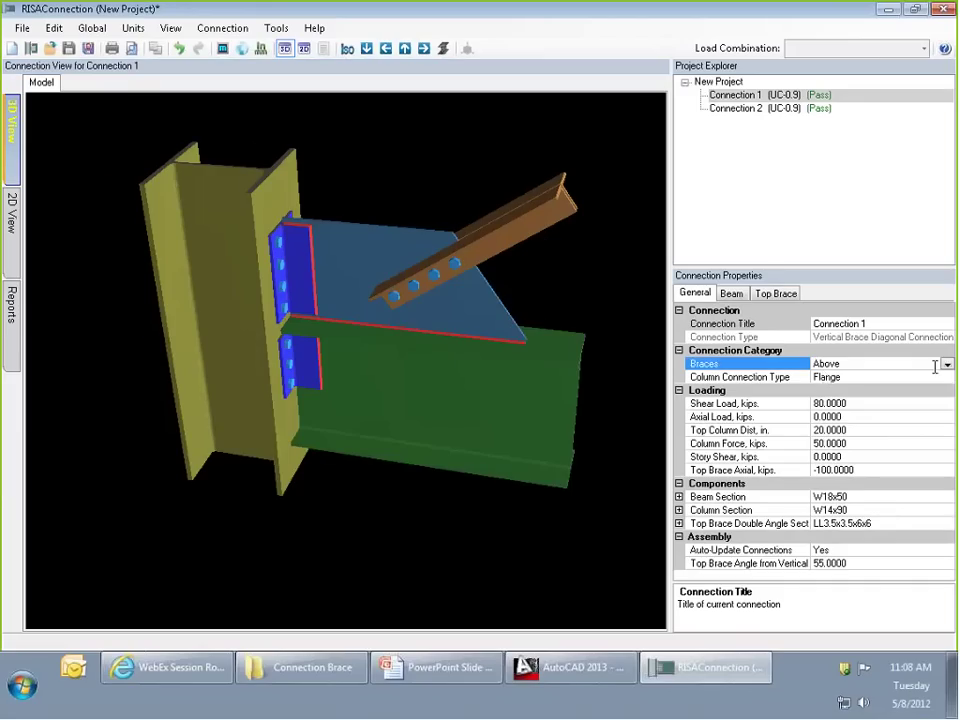
pyautogui.click(934, 374)
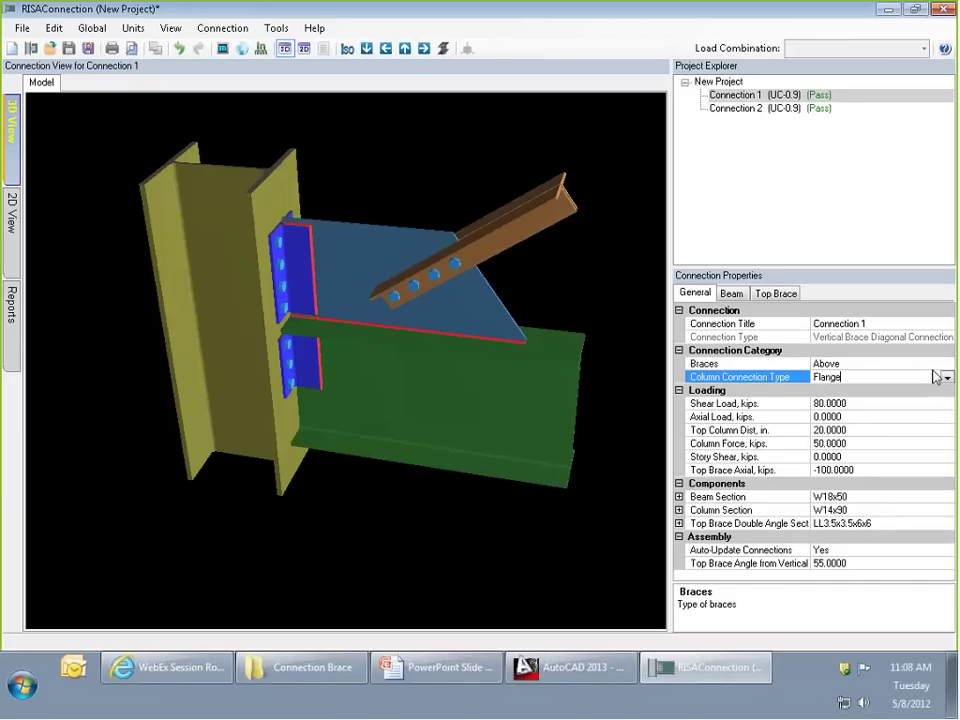
pyautogui.click(947, 365)
pyautogui.click(947, 365)
pyautogui.click(845, 390)
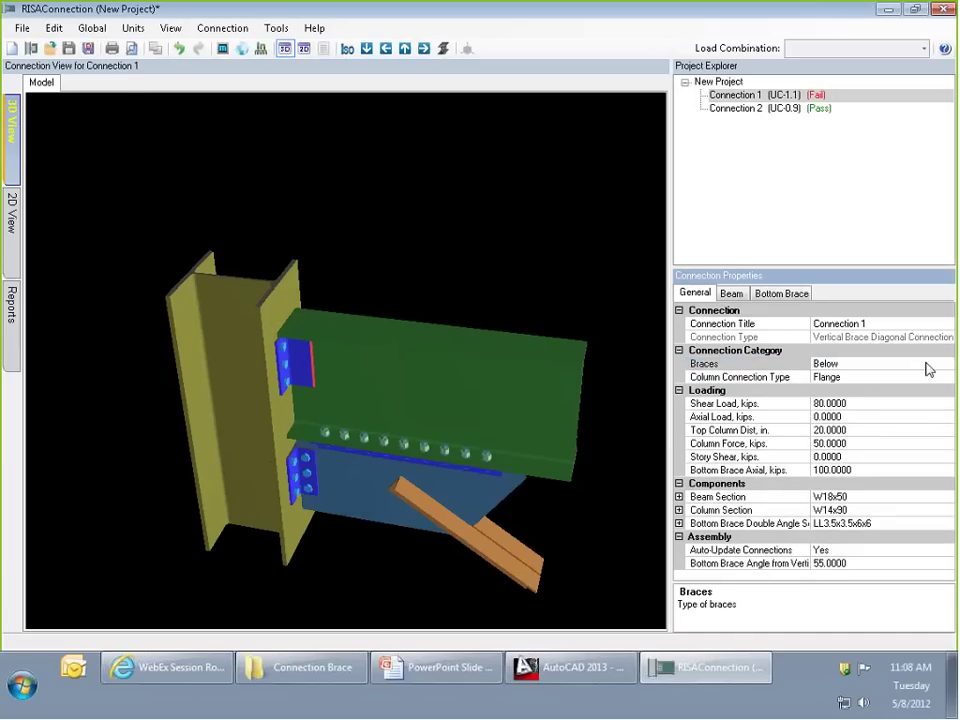
pyautogui.click(928, 366)
pyautogui.click(824, 402)
# Examine the two-brace model and review its beam, top brace and bottom brace connection properties.
pyautogui.moveTo(455, 298)
pyautogui.mouseDown()
pyautogui.moveTo(499, 268)
pyautogui.moveTo(522, 371)
pyautogui.moveTo(514, 390)
pyautogui.moveTo(544, 332)
pyautogui.moveTo(566, 345)
pyautogui.moveTo(460, 283)
pyautogui.mouseUp()
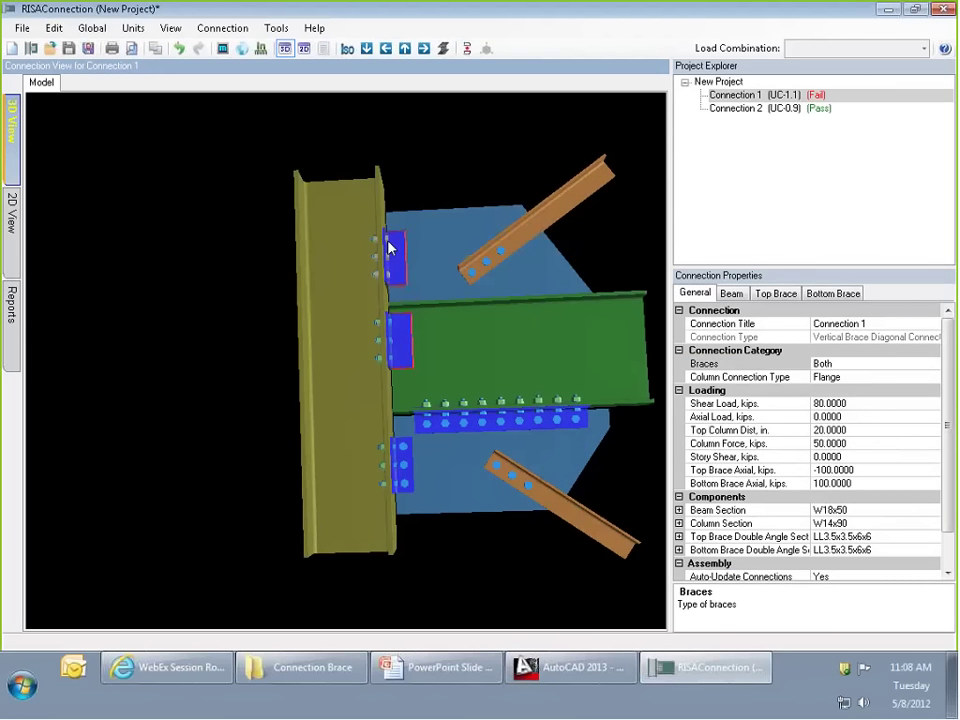
pyautogui.moveTo(464, 297); pyautogui.dragTo(413, 248)
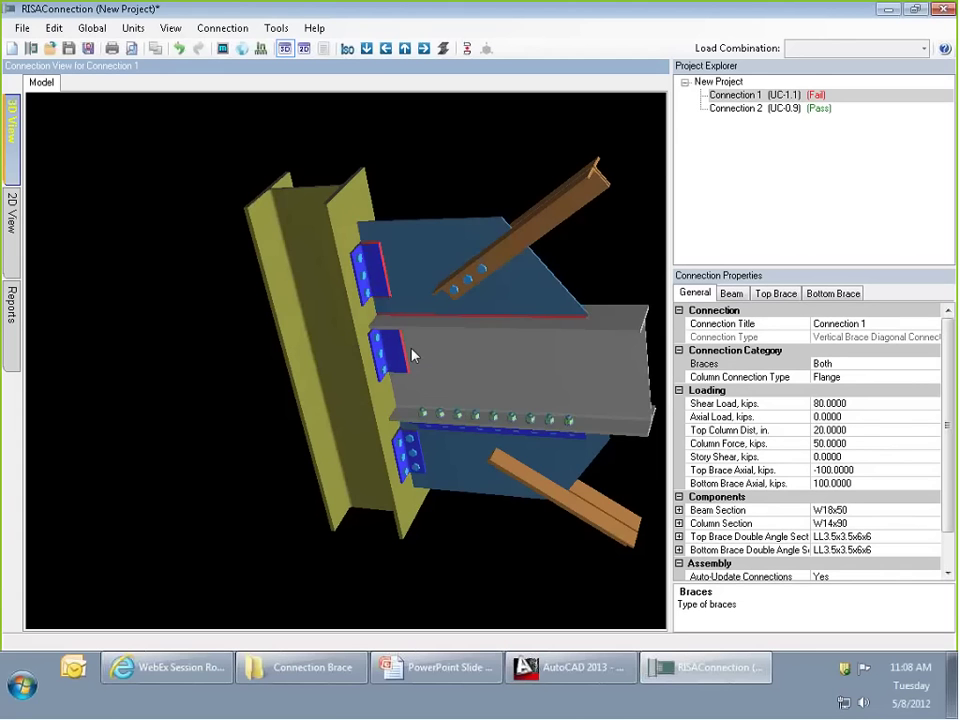
pyautogui.moveTo(424, 349); pyautogui.dragTo(600, 354)
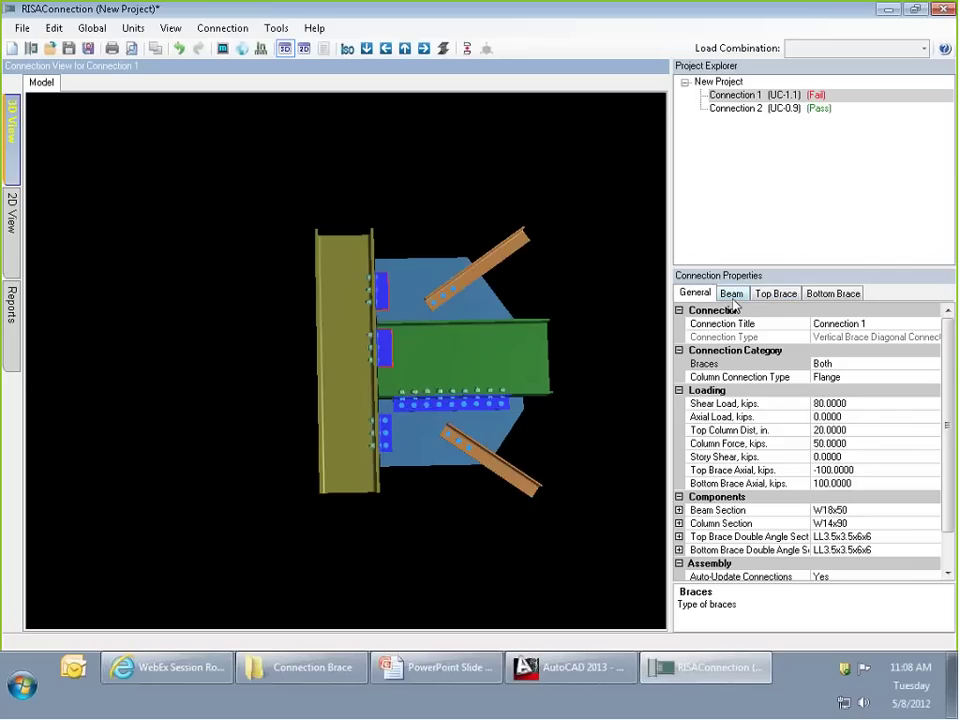
pyautogui.click(693, 297)
pyautogui.click(738, 299)
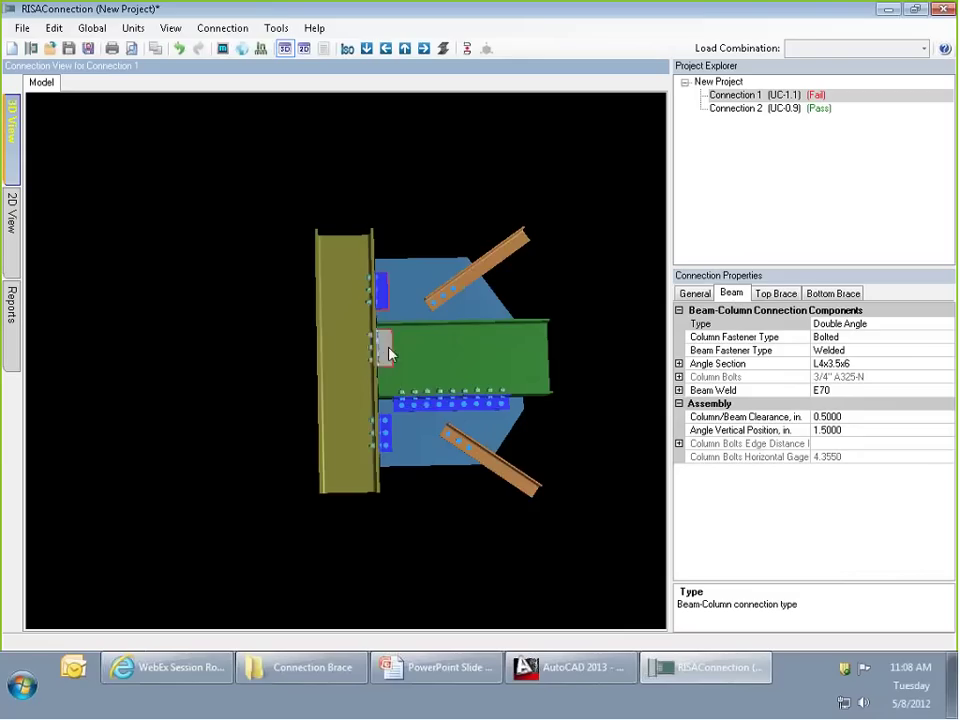
pyautogui.click(775, 294)
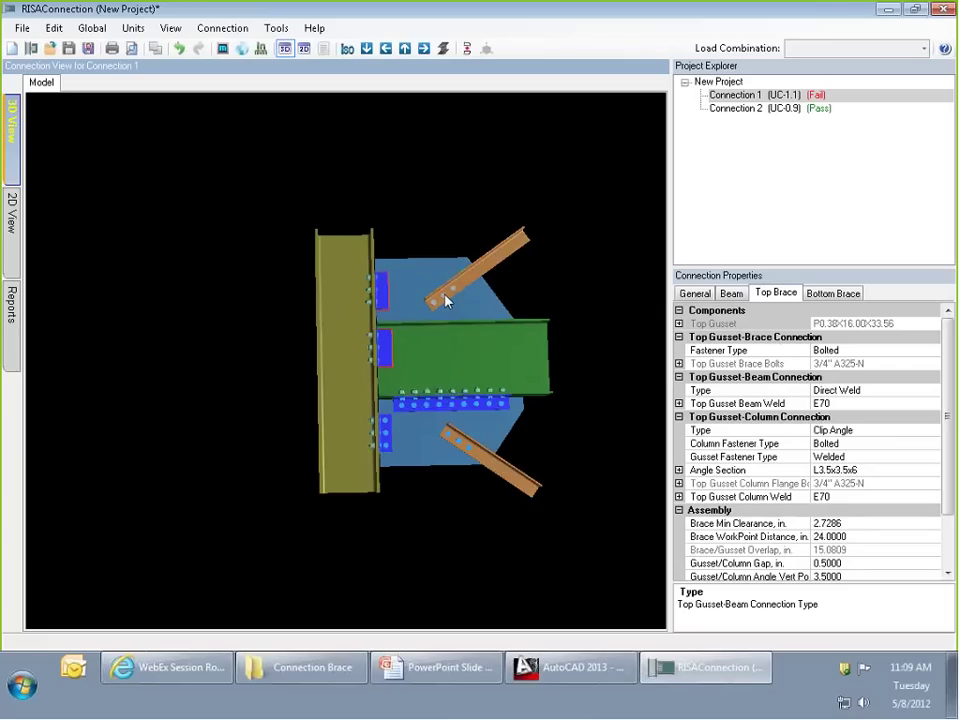
pyautogui.moveTo(468, 326)
pyautogui.mouseDown()
pyautogui.moveTo(538, 336)
pyautogui.moveTo(461, 349)
pyautogui.mouseUp()
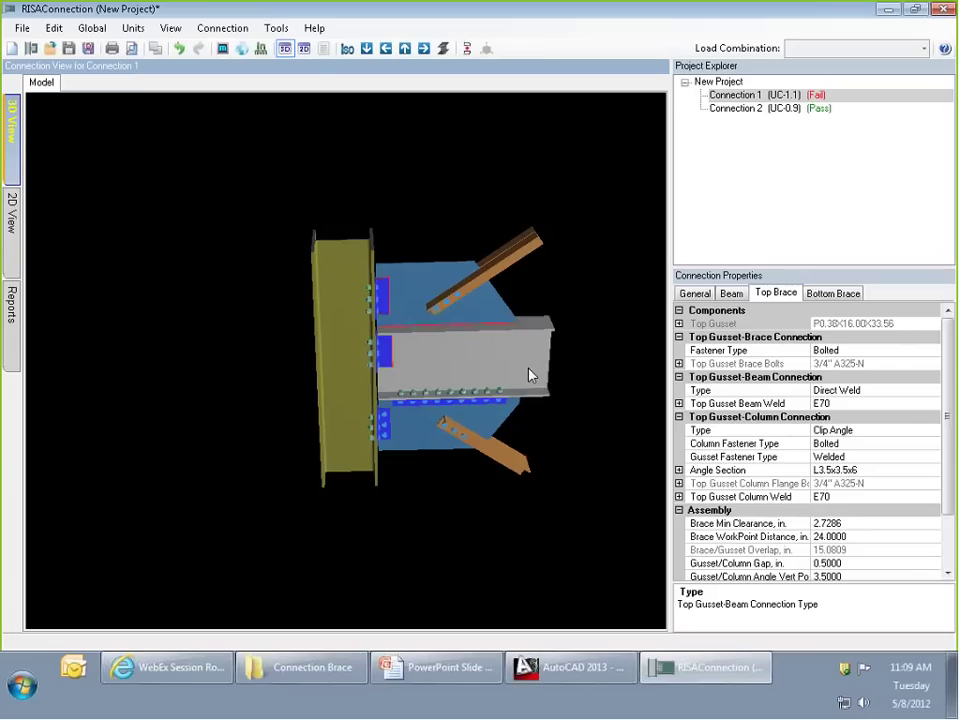
pyautogui.moveTo(372, 293); pyautogui.dragTo(523, 298)
pyautogui.click(833, 293)
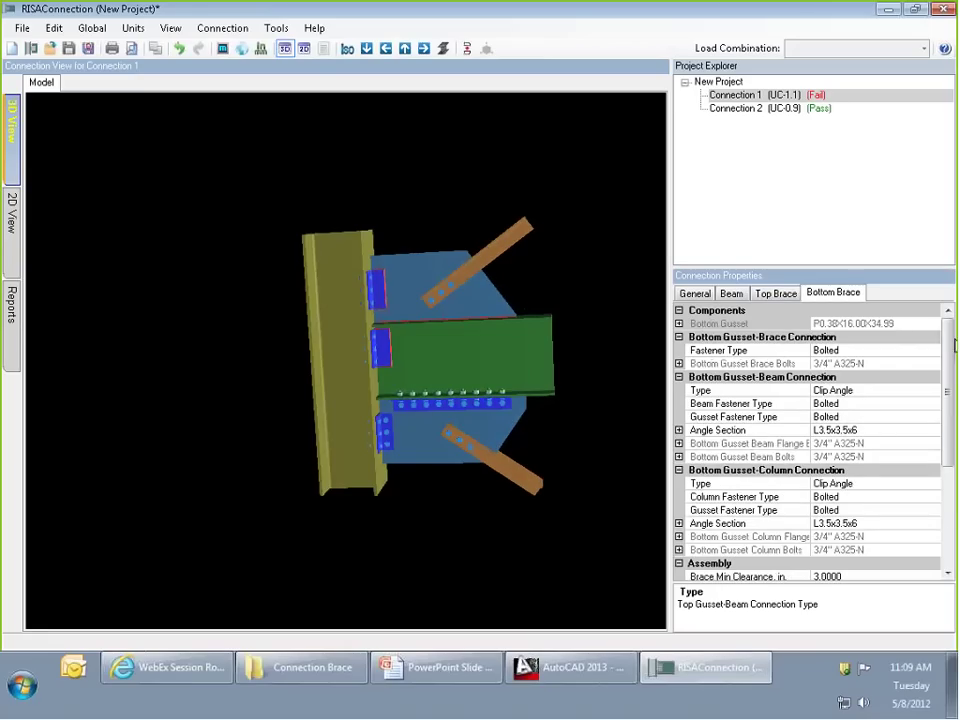
pyautogui.scroll(-5, 936, 336)
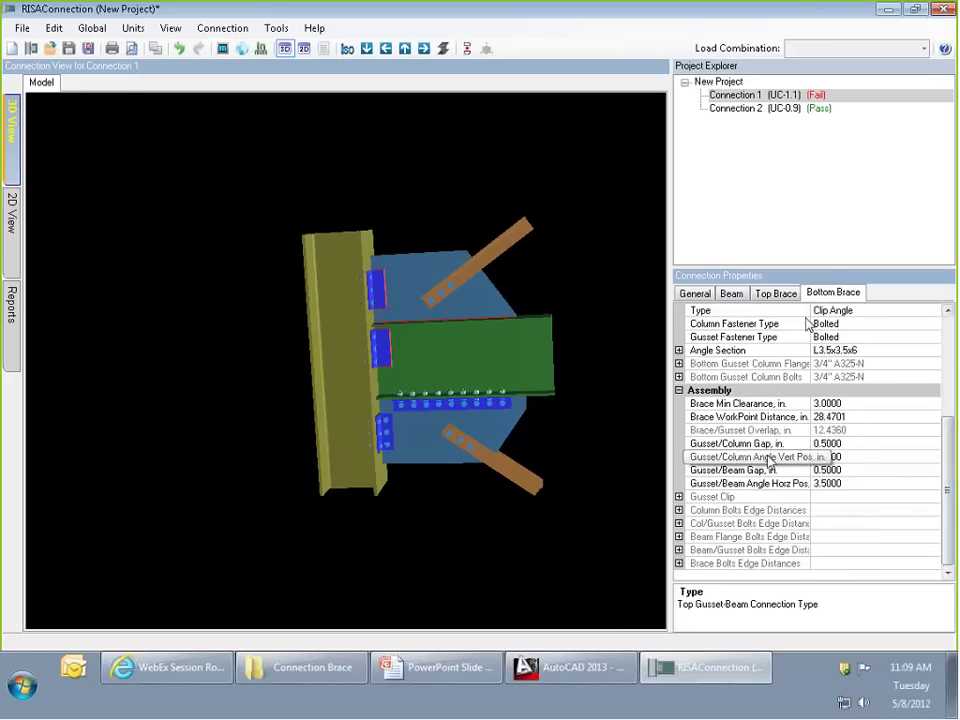
pyautogui.scroll(5, 800, 328)
# Review the general loading, component and assembly properties of Connection 1 against the 3D model.
pyautogui.click(697, 293)
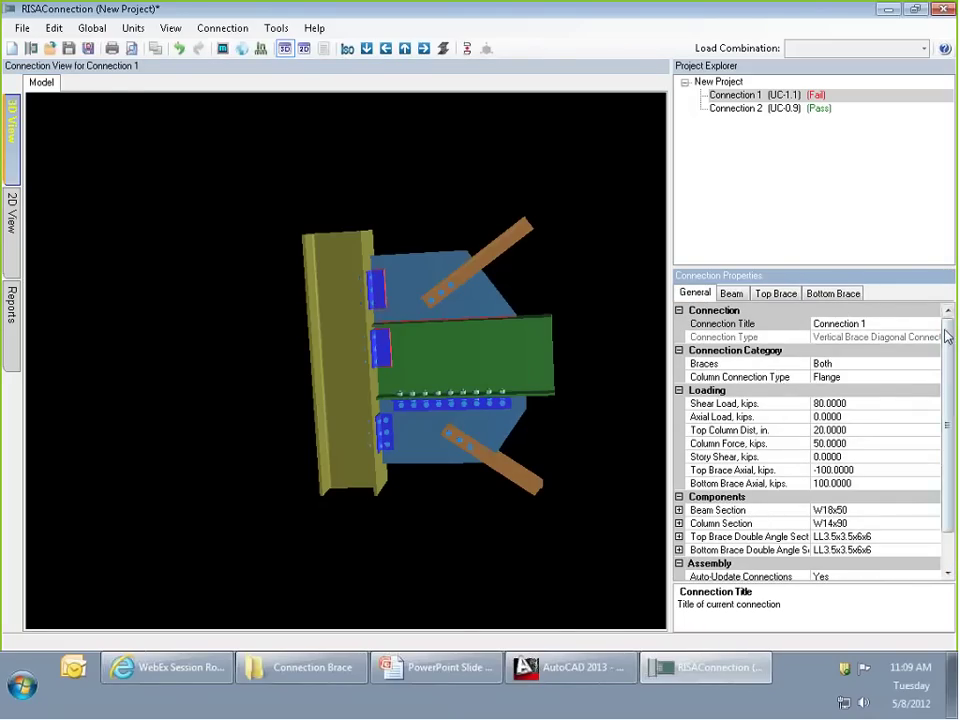
pyautogui.scroll(-1, 805, 365)
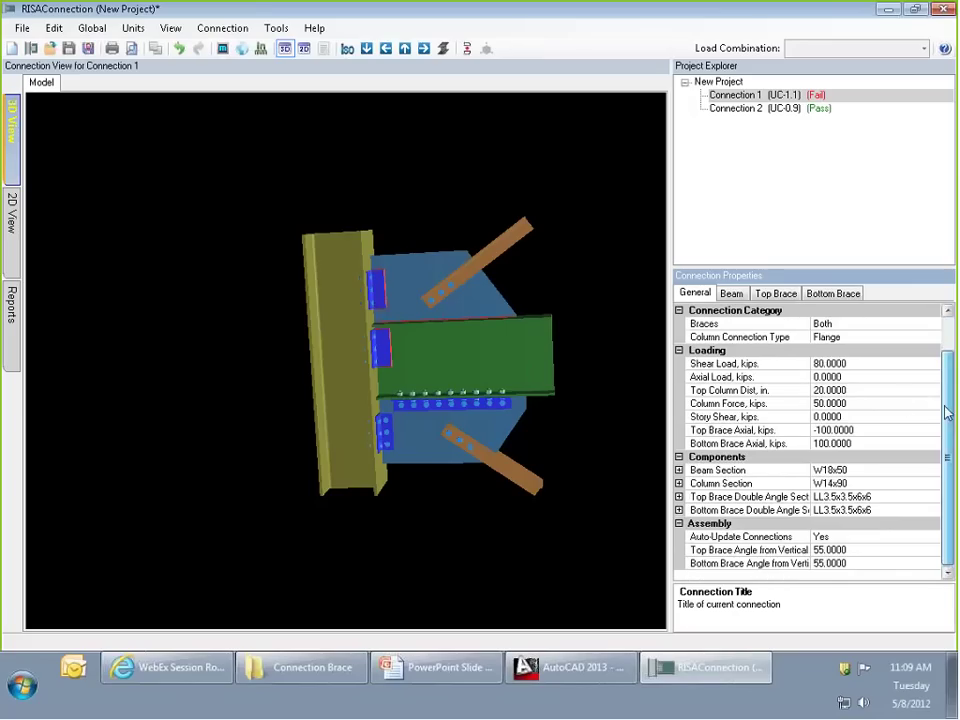
pyautogui.click(851, 364)
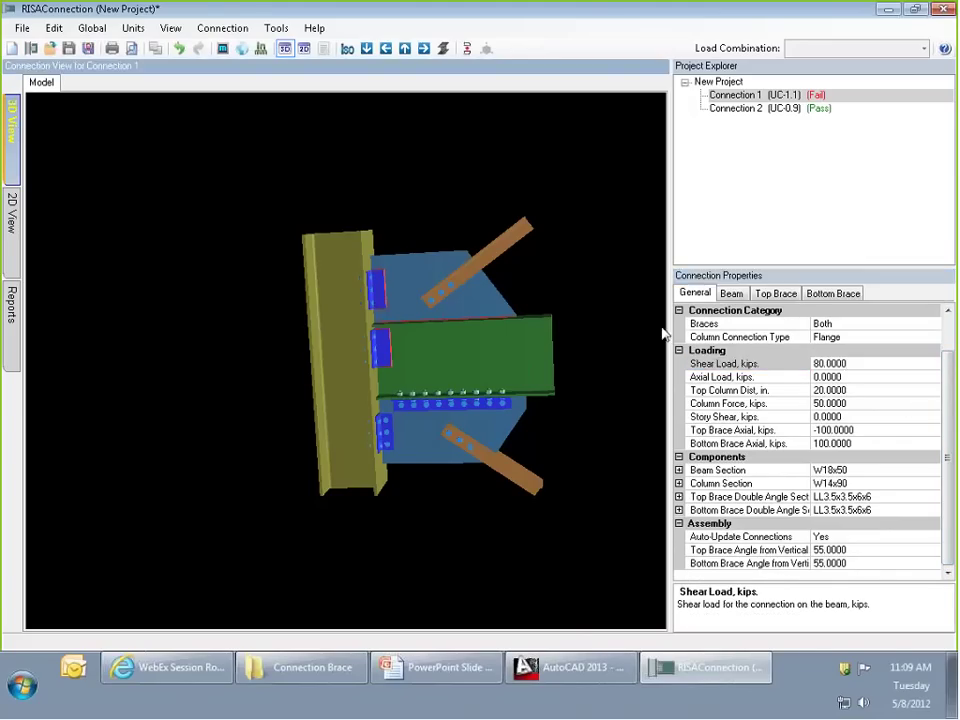
pyautogui.moveTo(515, 248); pyautogui.dragTo(508, 281)
pyautogui.scroll(4, 546, 272)
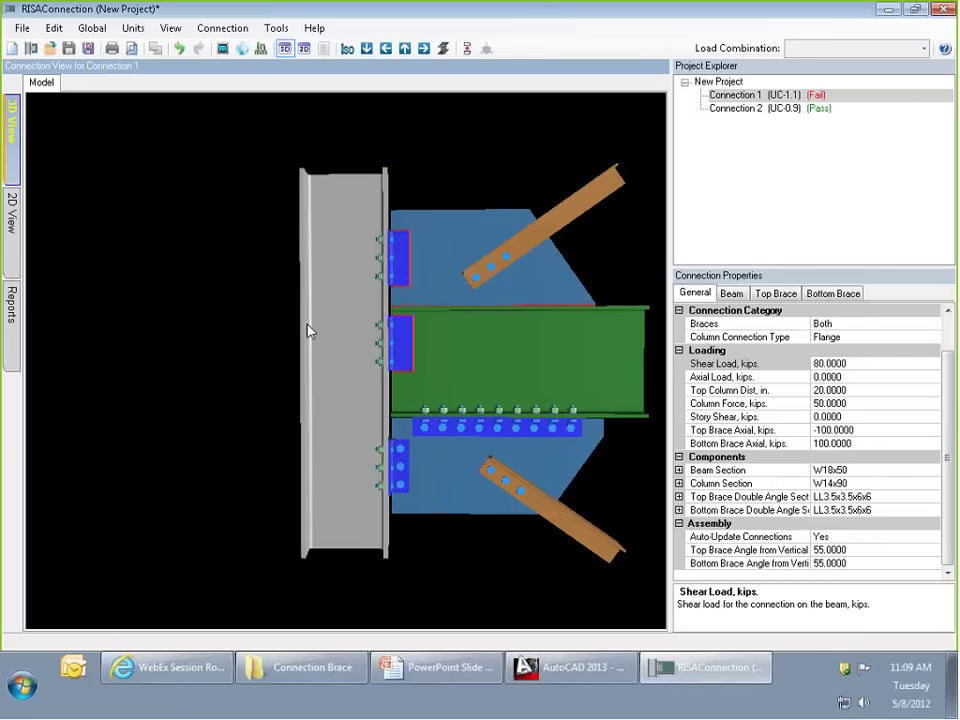
pyautogui.moveTo(264, 328); pyautogui.dragTo(274, 326)
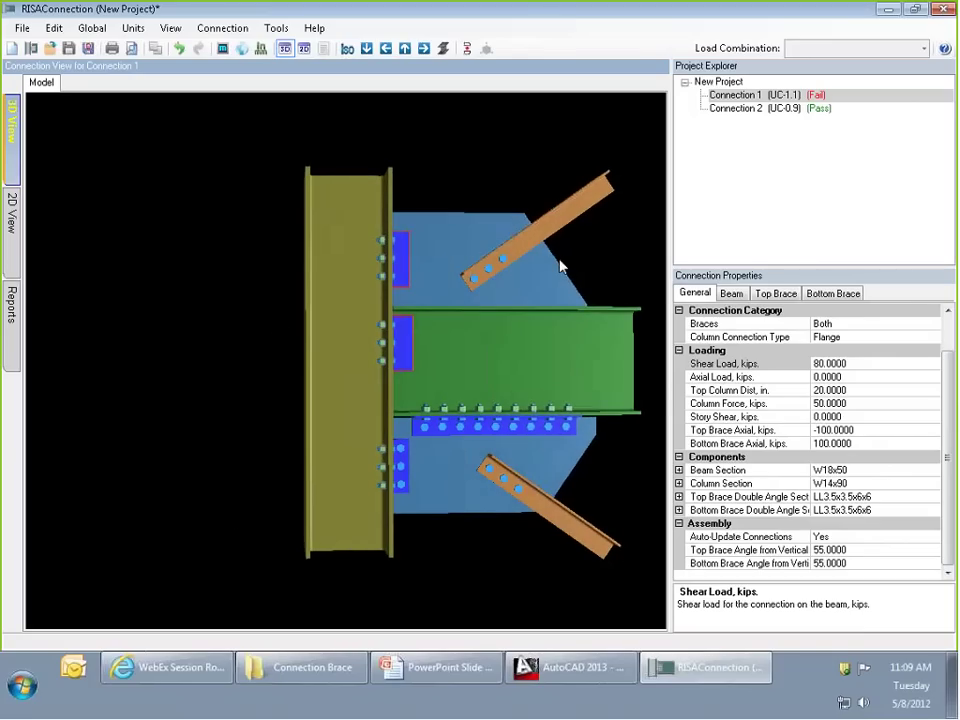
pyautogui.moveTo(580, 241); pyautogui.dragTo(571, 249)
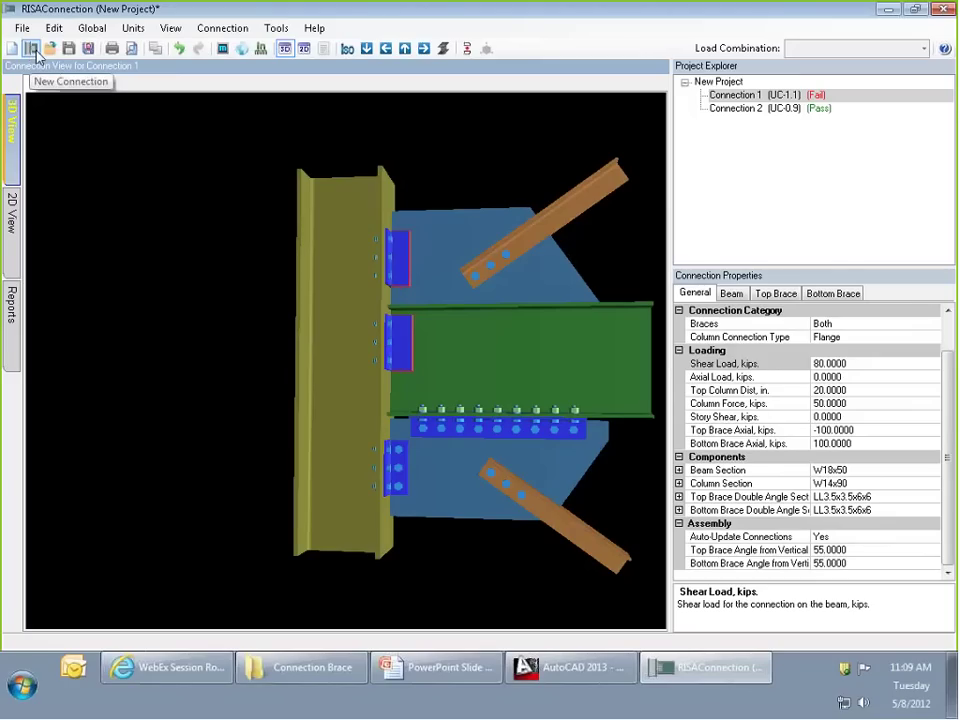
# Add another Vertical Brace Diagonal Connection to the current project with its default settings.
pyautogui.click(33, 49)
pyautogui.moveTo(736, 205); pyautogui.dragTo(735, 305)
pyautogui.click(677, 364)
pyautogui.click(569, 496)
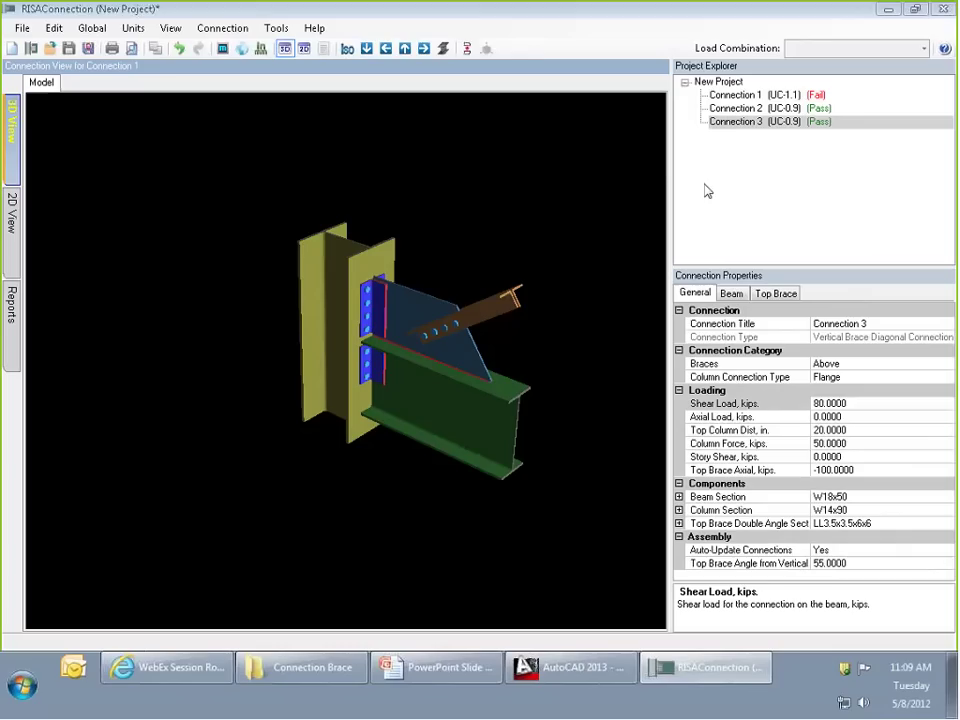
# Set Braces to Both for Connection 3 and turn the model to show both gusset plates side-on.
pyautogui.click(900, 364)
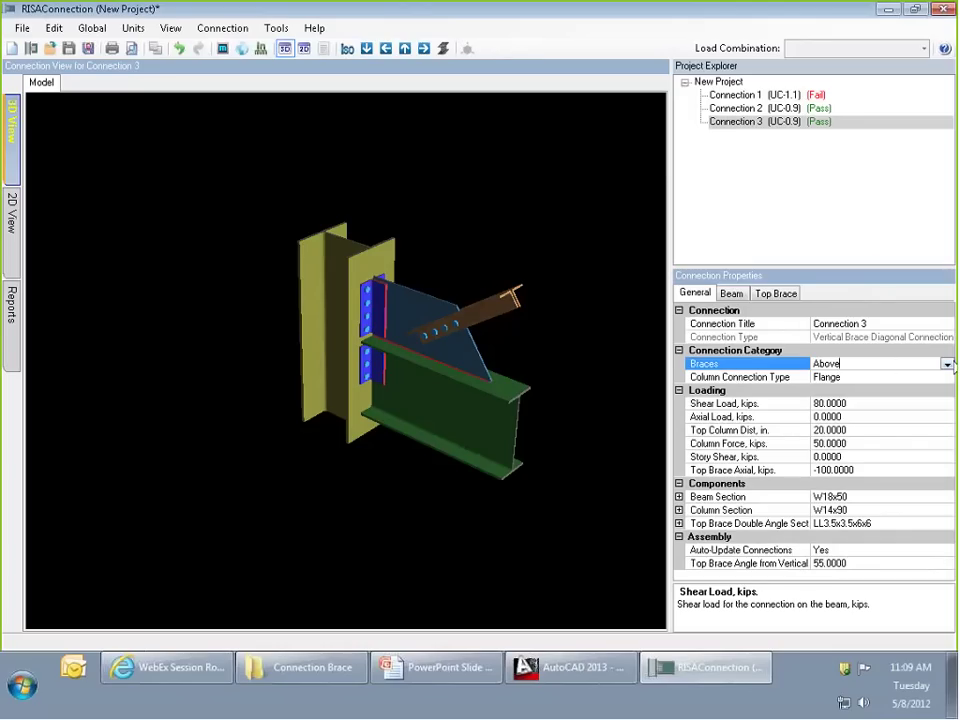
pyautogui.click(949, 366)
pyautogui.click(828, 403)
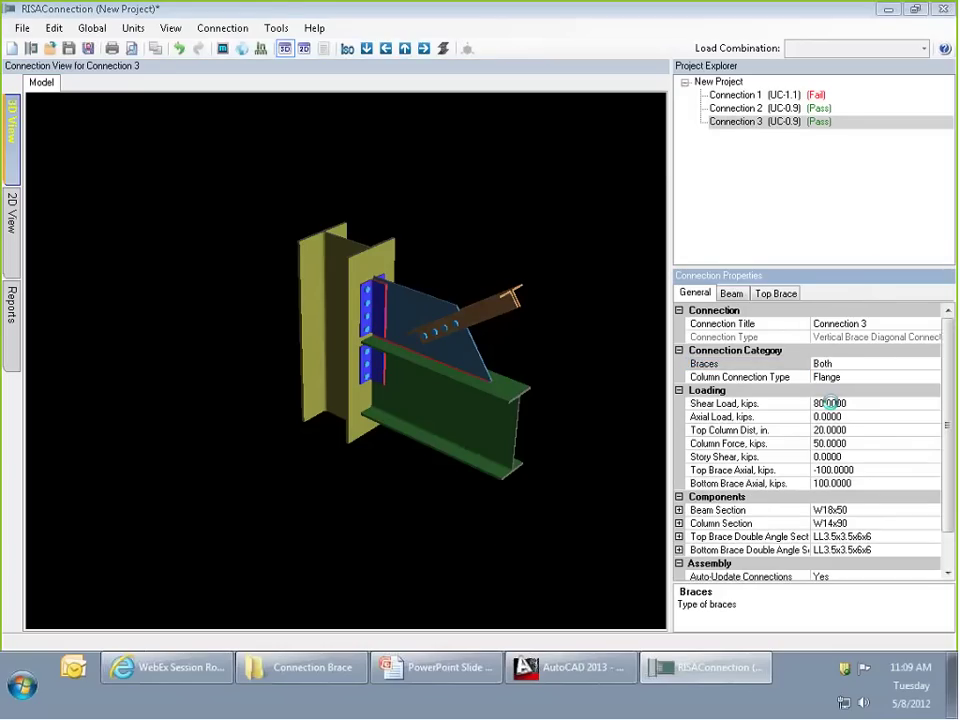
pyautogui.click(517, 400)
pyautogui.moveTo(517, 400); pyautogui.dragTo(258, 420)
pyautogui.moveTo(456, 262); pyautogui.dragTo(420, 285)
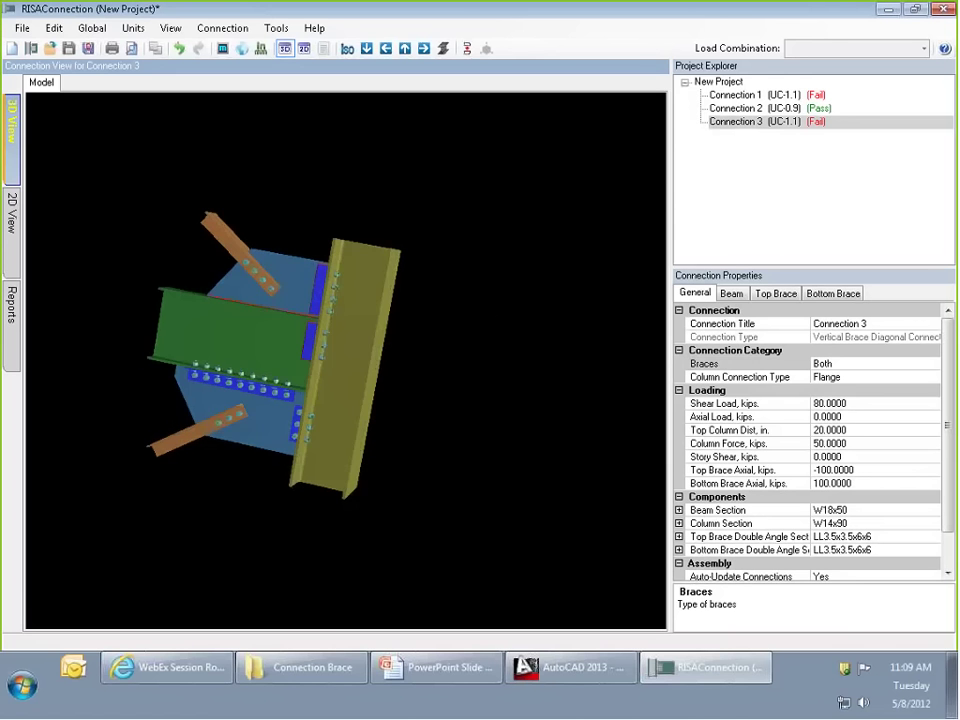
pyautogui.moveTo(287, 266)
pyautogui.mouseDown()
pyautogui.moveTo(240, 270)
pyautogui.moveTo(255, 291)
pyautogui.moveTo(257, 272)
pyautogui.moveTo(324, 266)
pyautogui.moveTo(298, 311)
pyautogui.moveTo(238, 285)
pyautogui.moveTo(287, 257)
pyautogui.mouseUp()
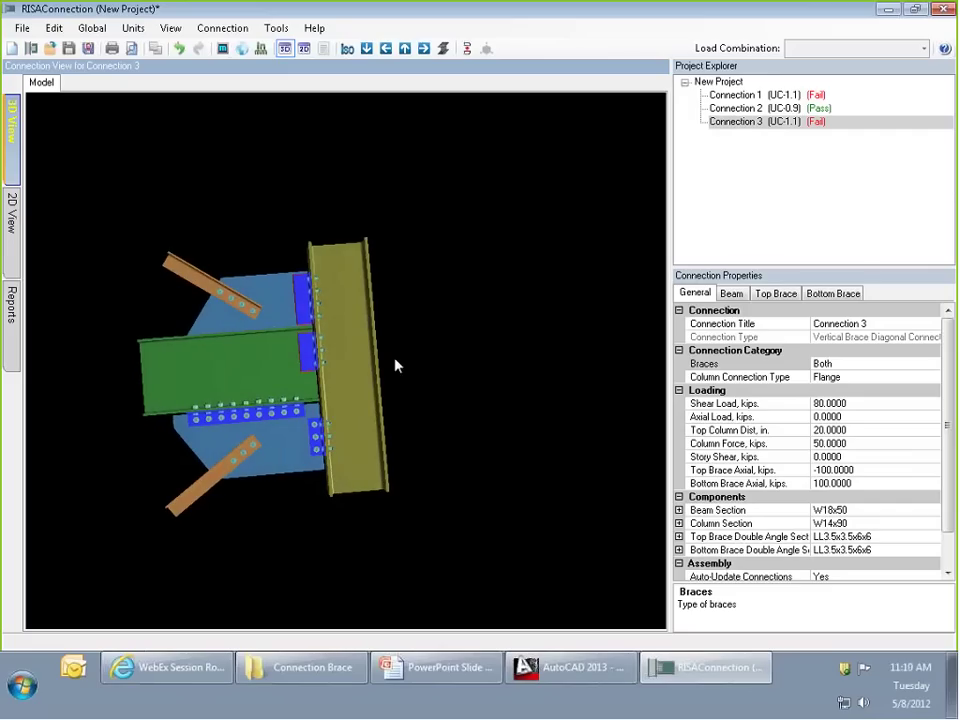
# Compare the 3D models of Connection 1 and Connection 3, examining their gussets, clip angles, bolts and column.
pyautogui.click(760, 108)
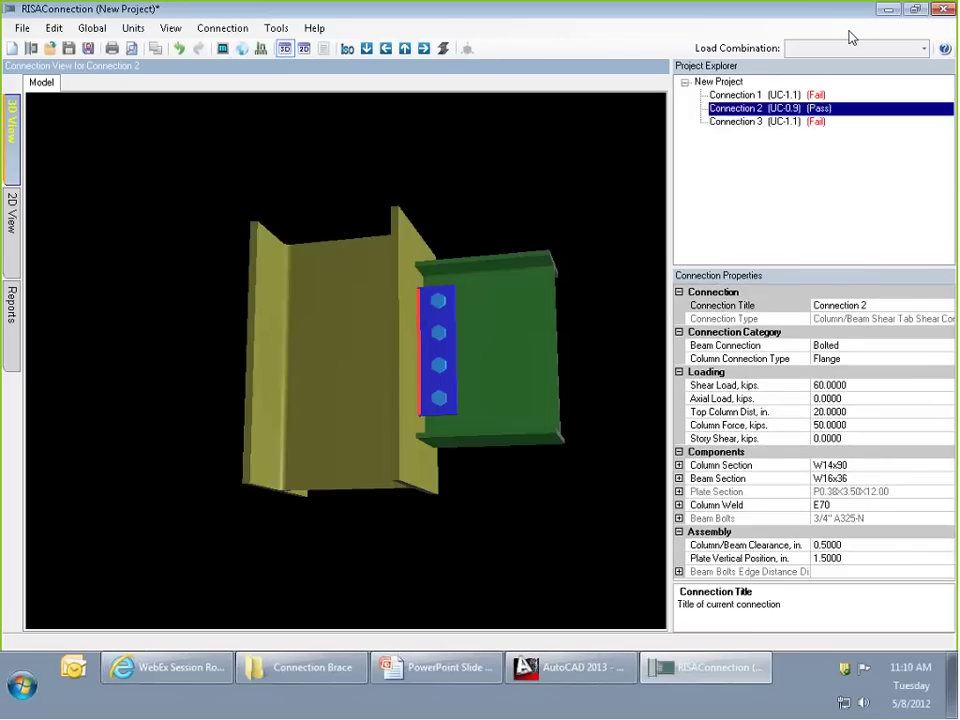
pyautogui.press('Up')
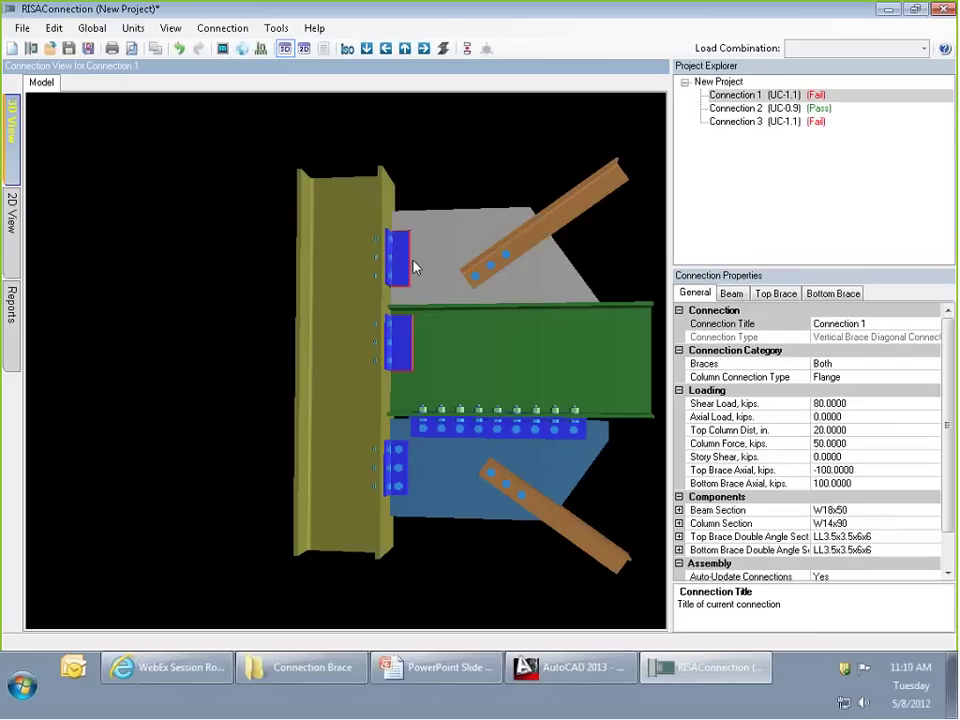
pyautogui.click(358, 259)
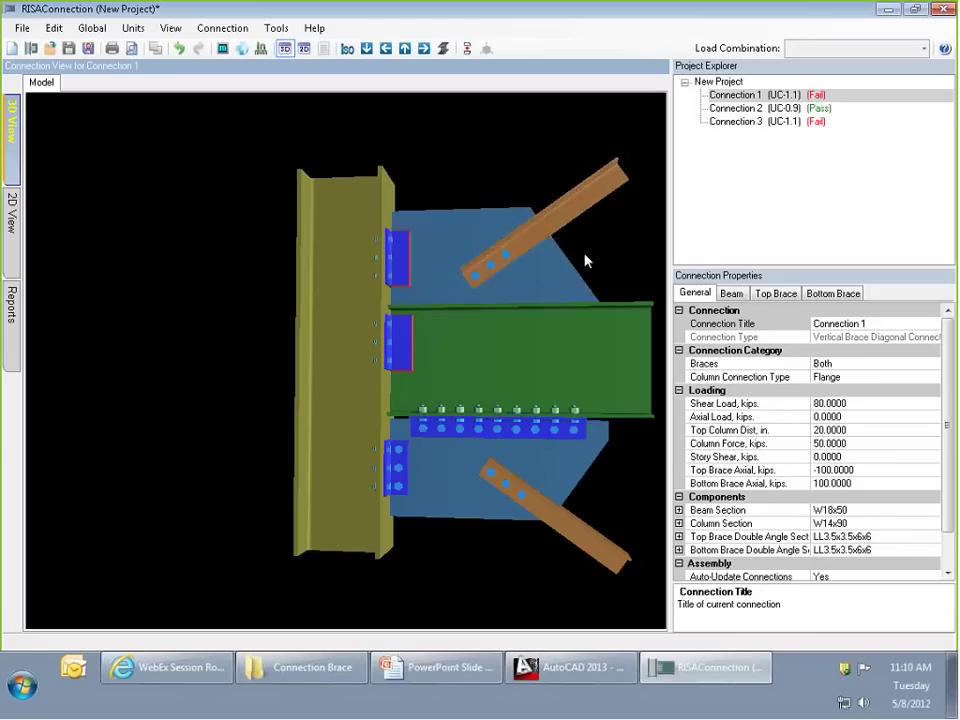
pyautogui.click(760, 121)
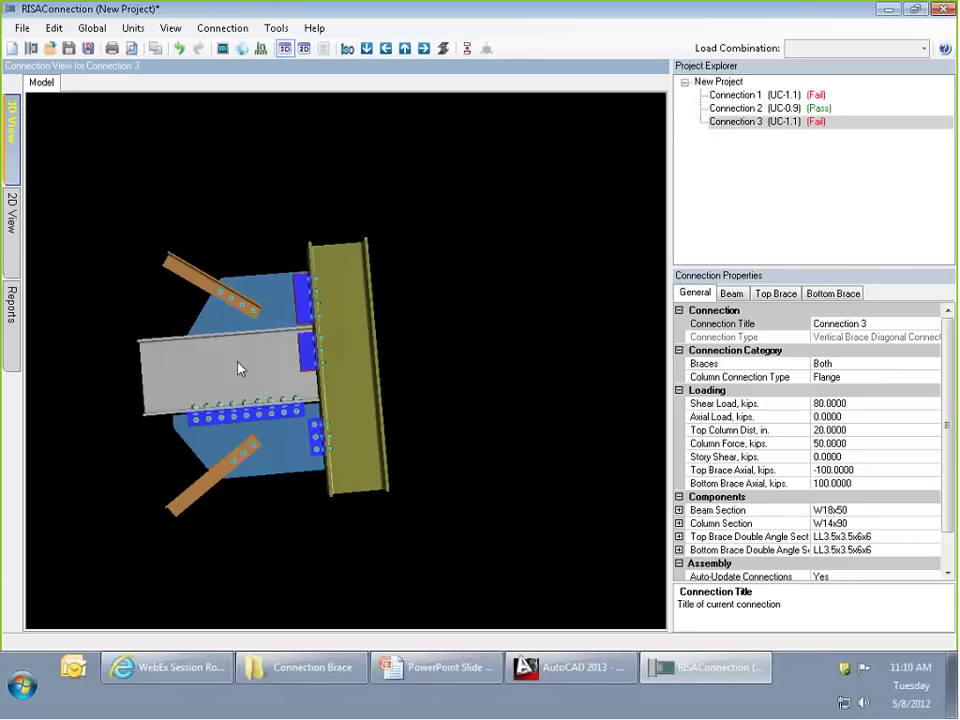
pyautogui.click(736, 95)
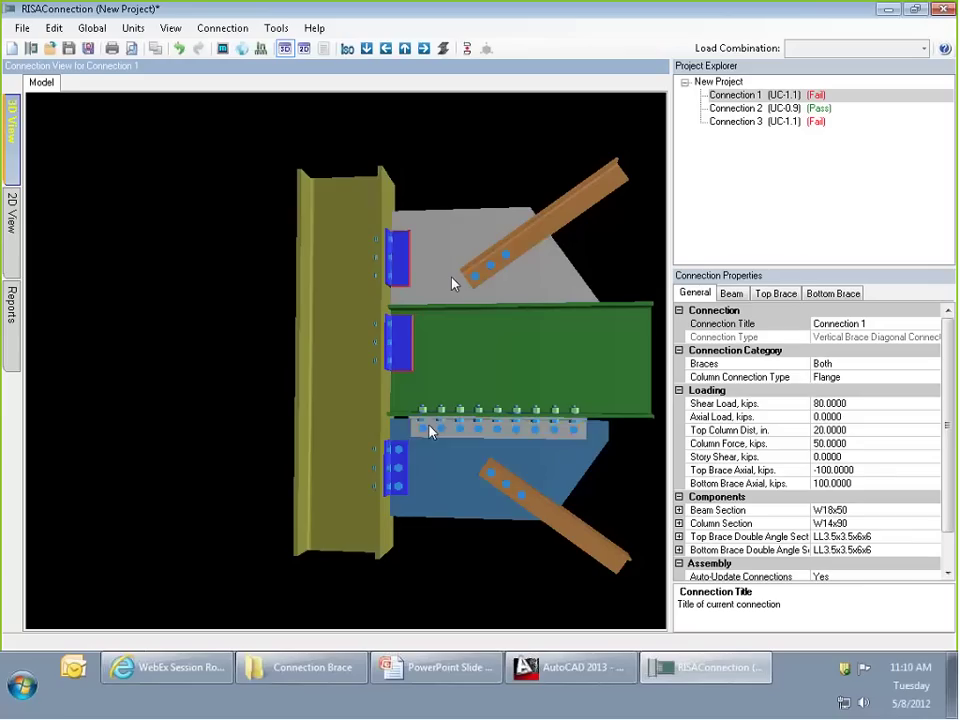
pyautogui.click(760, 122)
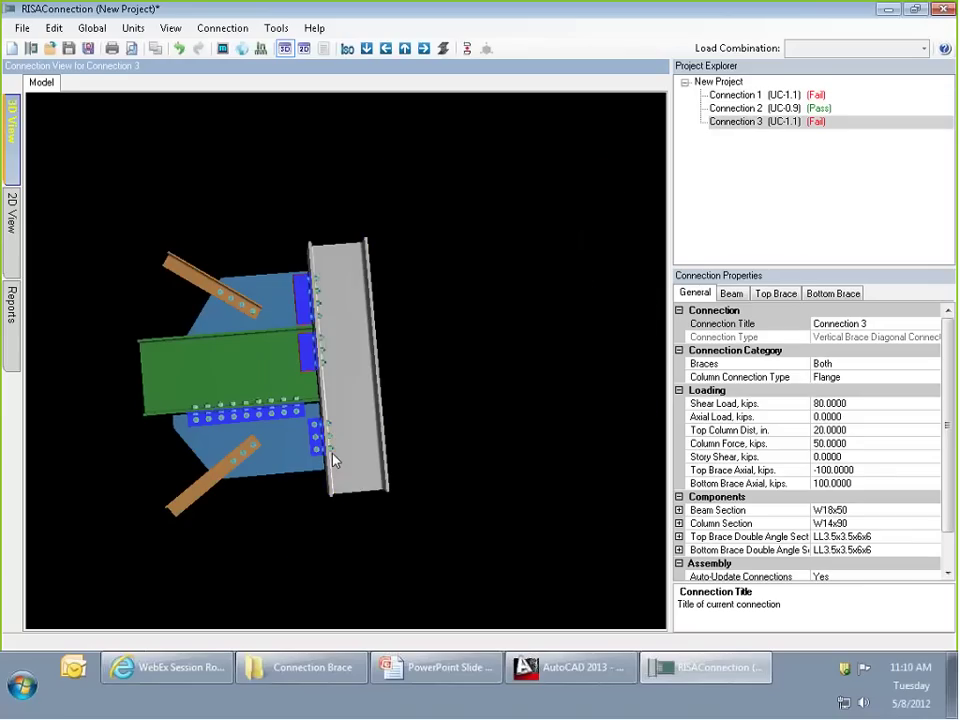
pyautogui.moveTo(342, 480)
pyautogui.mouseDown()
pyautogui.moveTo(274, 471)
pyautogui.moveTo(336, 480)
pyautogui.mouseUp()
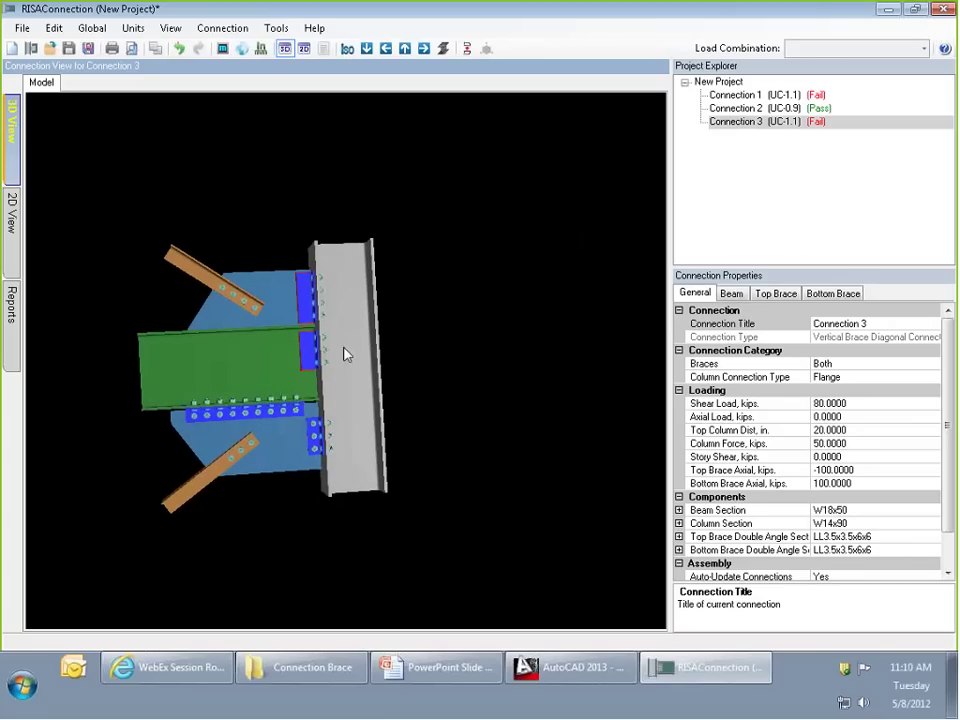
pyautogui.moveTo(408, 444)
pyautogui.mouseDown()
pyautogui.moveTo(390, 448)
pyautogui.moveTo(384, 468)
pyautogui.moveTo(396, 463)
pyautogui.moveTo(399, 441)
pyautogui.mouseUp()
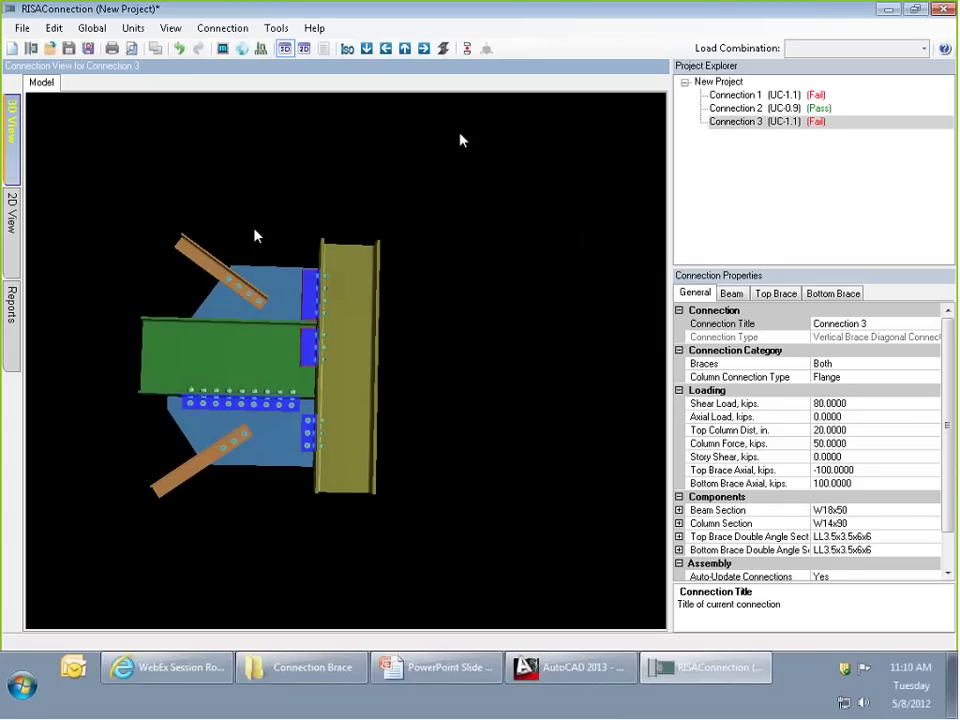
# Review the beam, top brace and bottom brace connection properties of Connection 3, ending on its general properties.
pyautogui.click(731, 293)
pyautogui.click(776, 293)
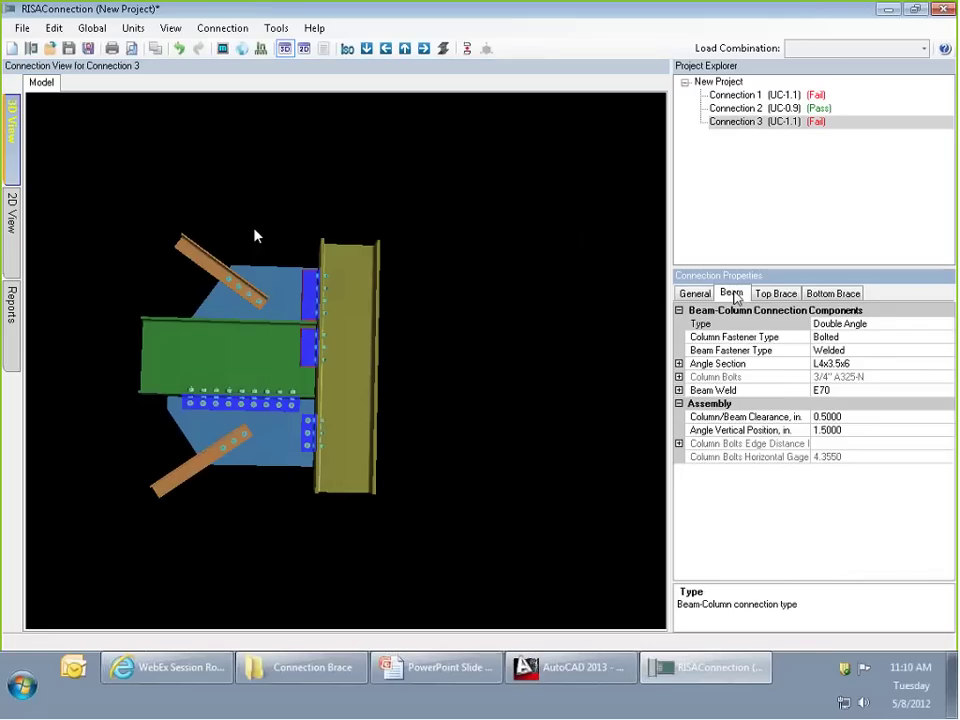
pyautogui.click(833, 293)
pyautogui.click(731, 293)
pyautogui.click(776, 293)
pyautogui.click(831, 293)
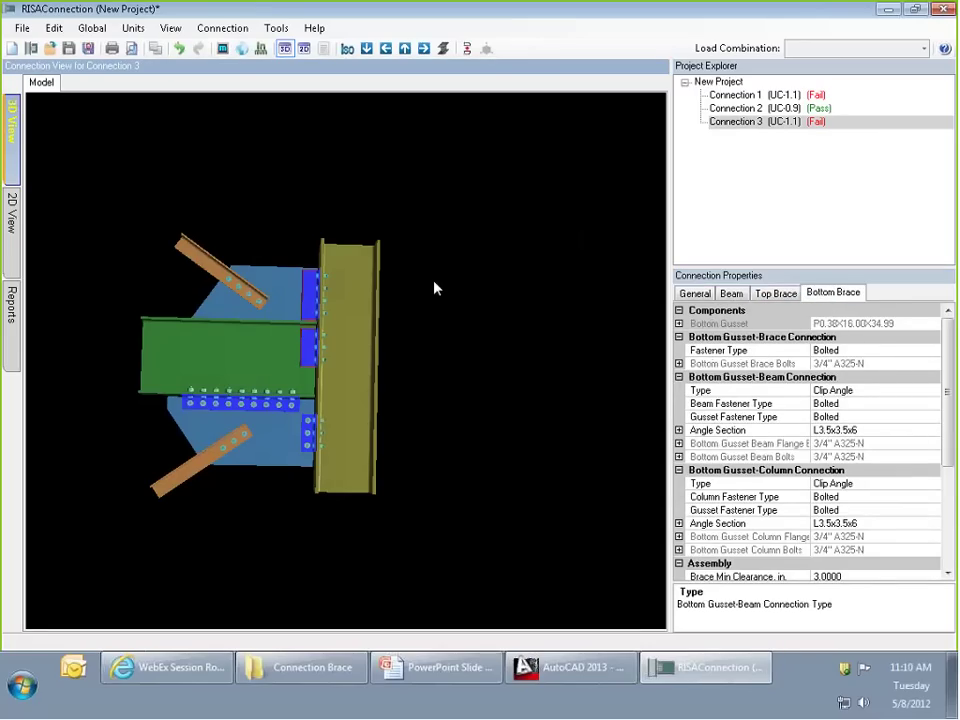
pyautogui.click(777, 295)
pyautogui.click(695, 293)
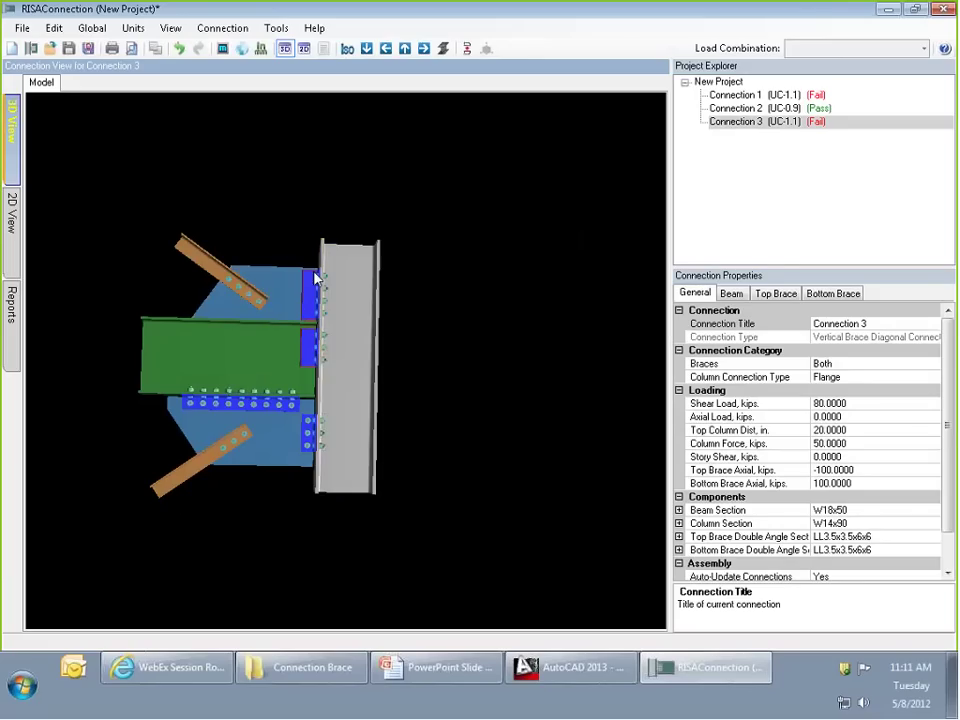
pyautogui.moveTo(335, 245); pyautogui.dragTo(585, 239)
# Return to Connection 1, view its model at an angle, and check its Braces setting.
pyautogui.click(735, 95)
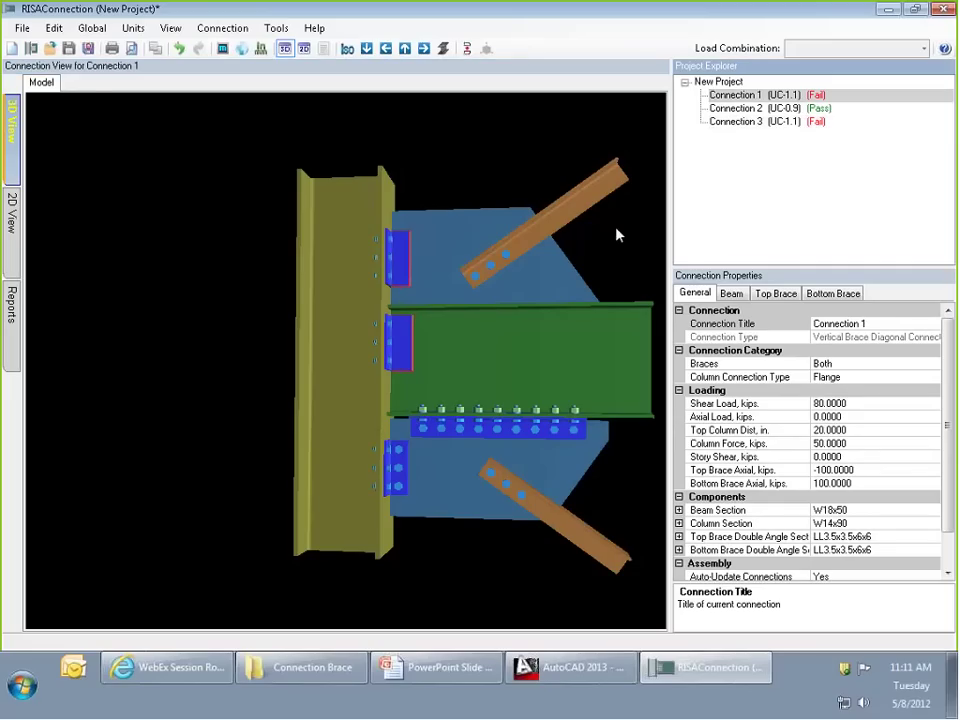
pyautogui.moveTo(633, 330); pyautogui.dragTo(586, 362)
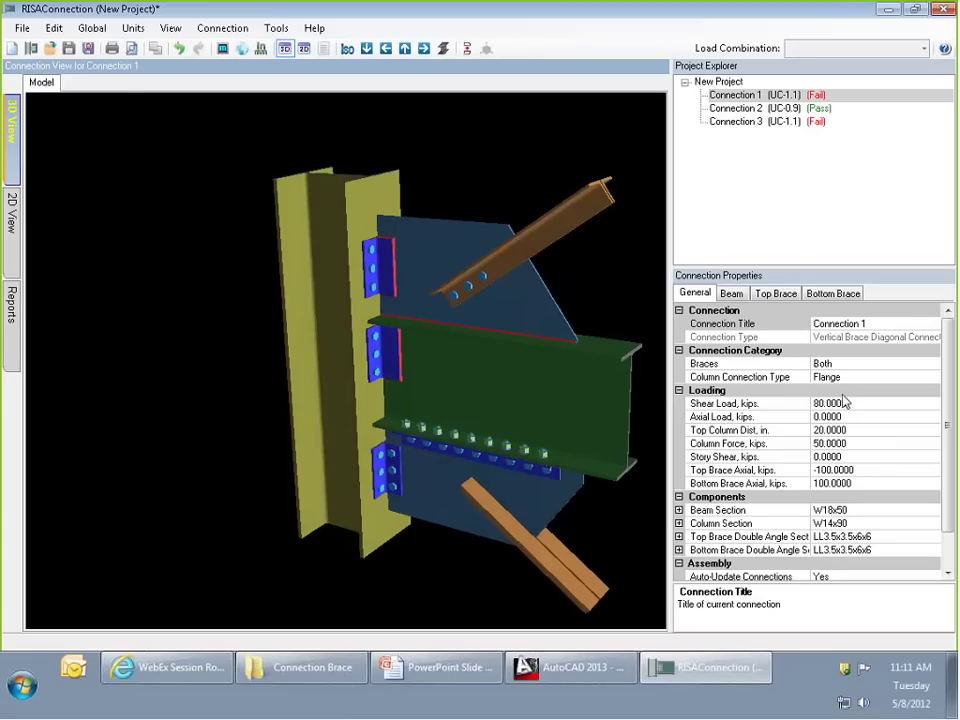
pyautogui.click(925, 363)
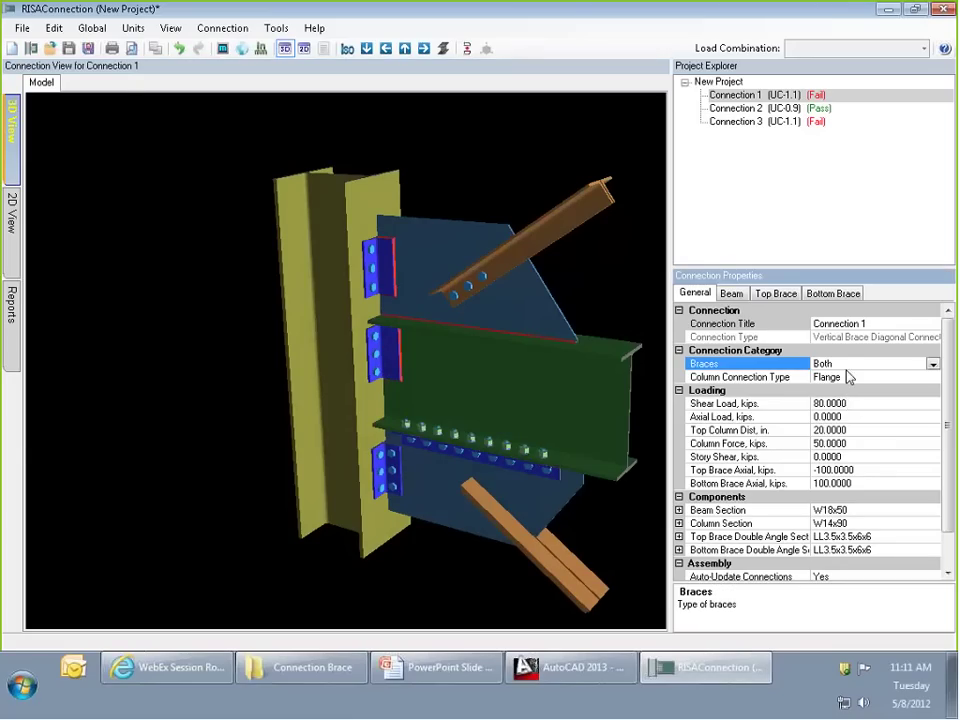
pyautogui.click(932, 364)
pyautogui.click(932, 366)
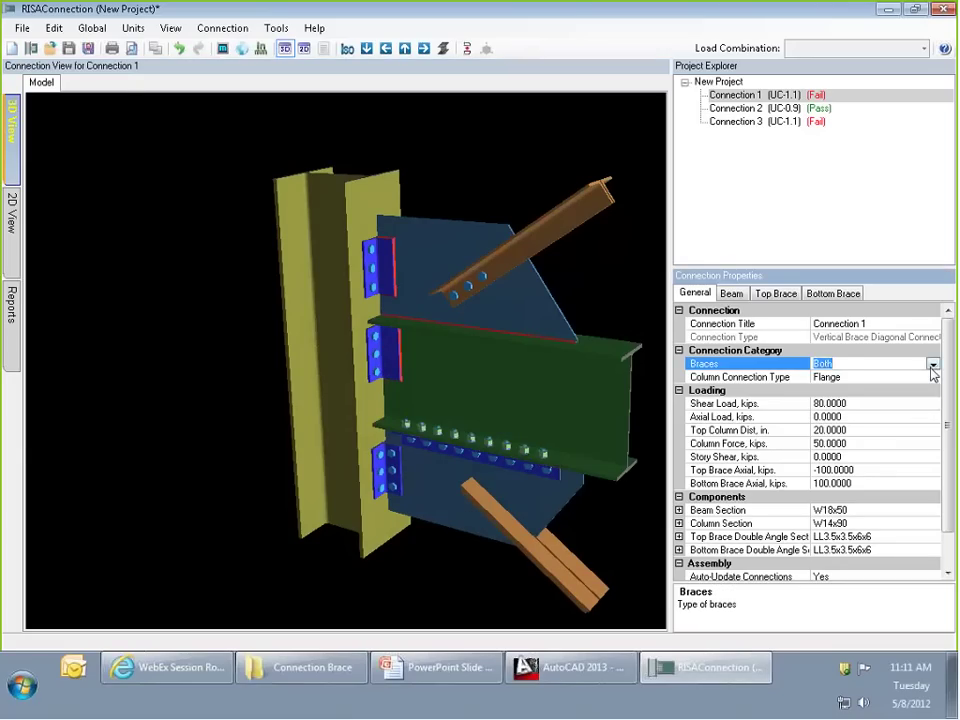
# Try Web as the column connection type of Connection 1 and inspect how the gussets and beam frame into the column.
pyautogui.click(925, 377)
pyautogui.click(932, 377)
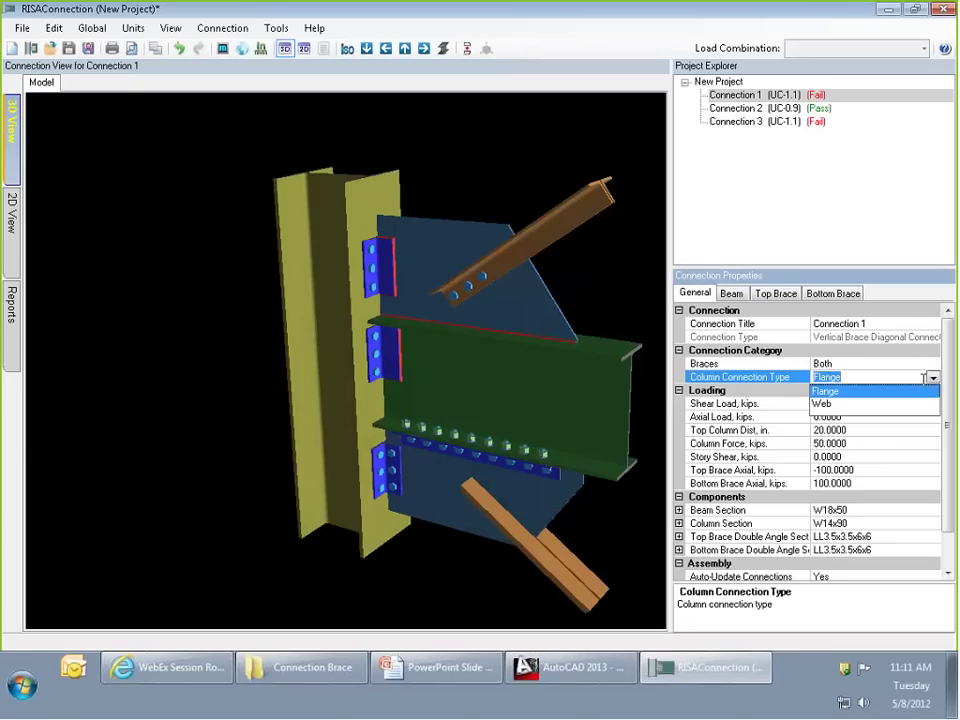
pyautogui.click(822, 403)
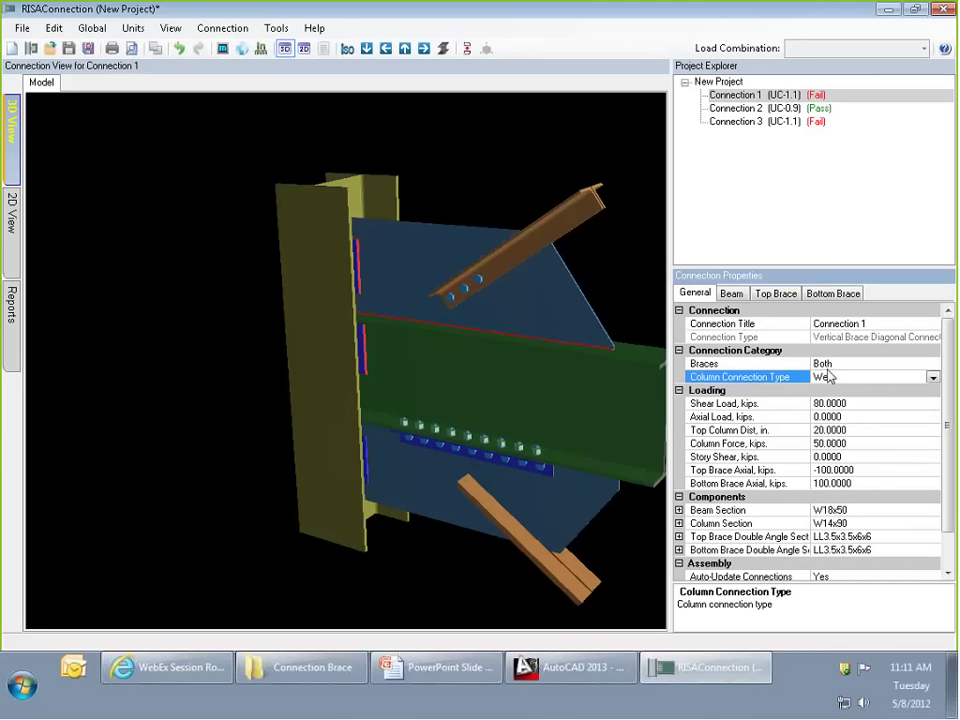
pyautogui.moveTo(540, 370); pyautogui.dragTo(492, 372)
pyautogui.click(788, 408)
pyautogui.moveTo(418, 384); pyautogui.dragTo(430, 345)
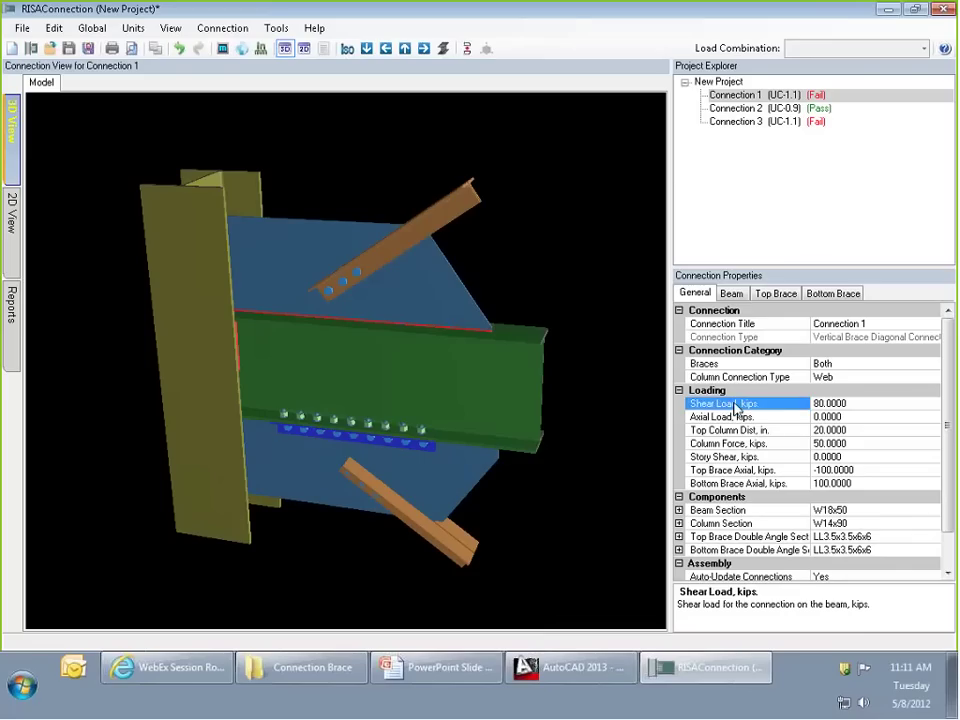
pyautogui.click(796, 405)
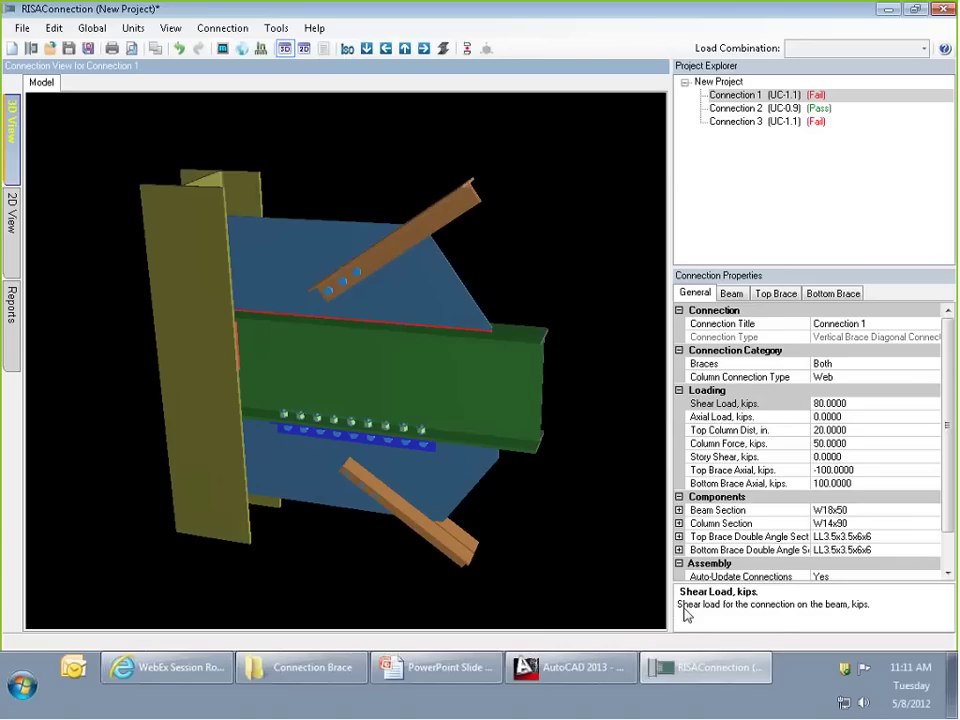
pyautogui.moveTo(614, 480); pyautogui.dragTo(243, 365)
pyautogui.click(253, 339)
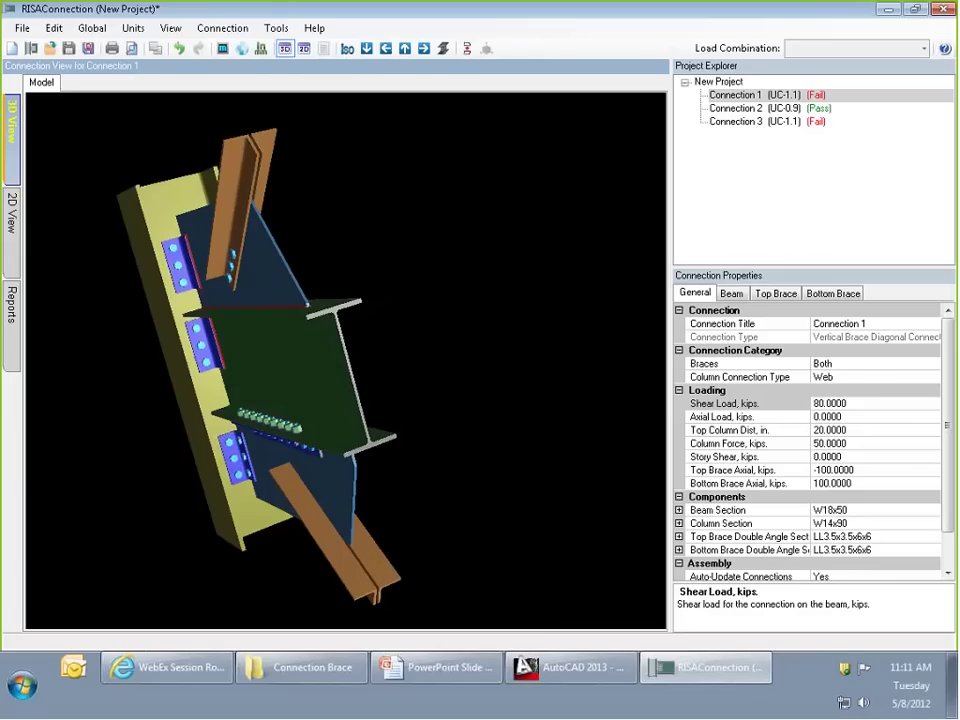
# Set Connection 1's column connection type to Flange and check the two-brace model from the side.
pyautogui.click(905, 365)
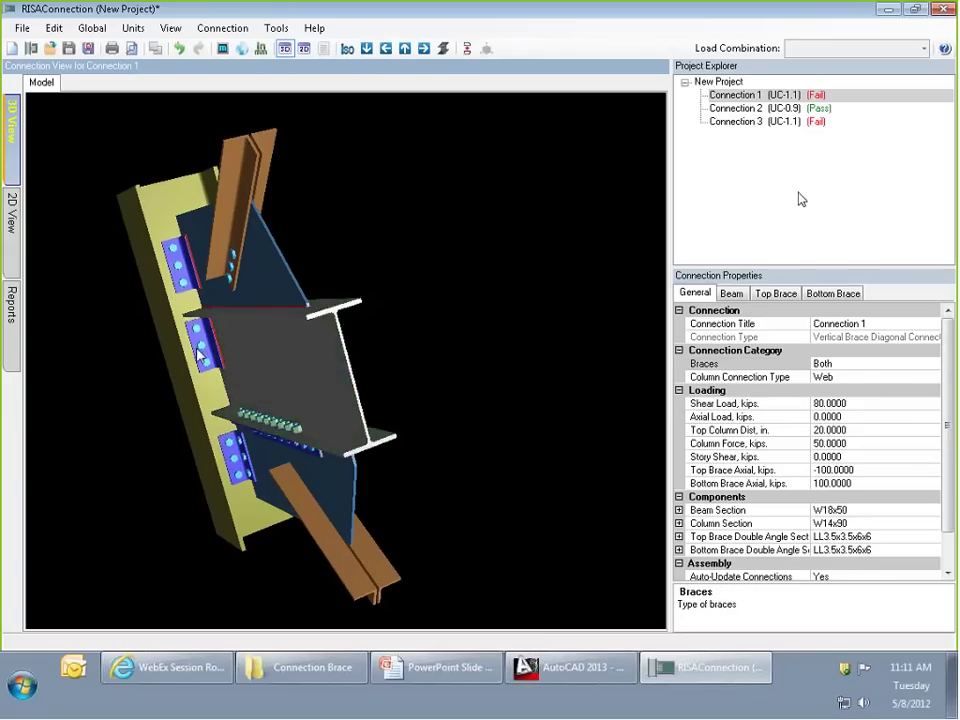
pyautogui.click(872, 380)
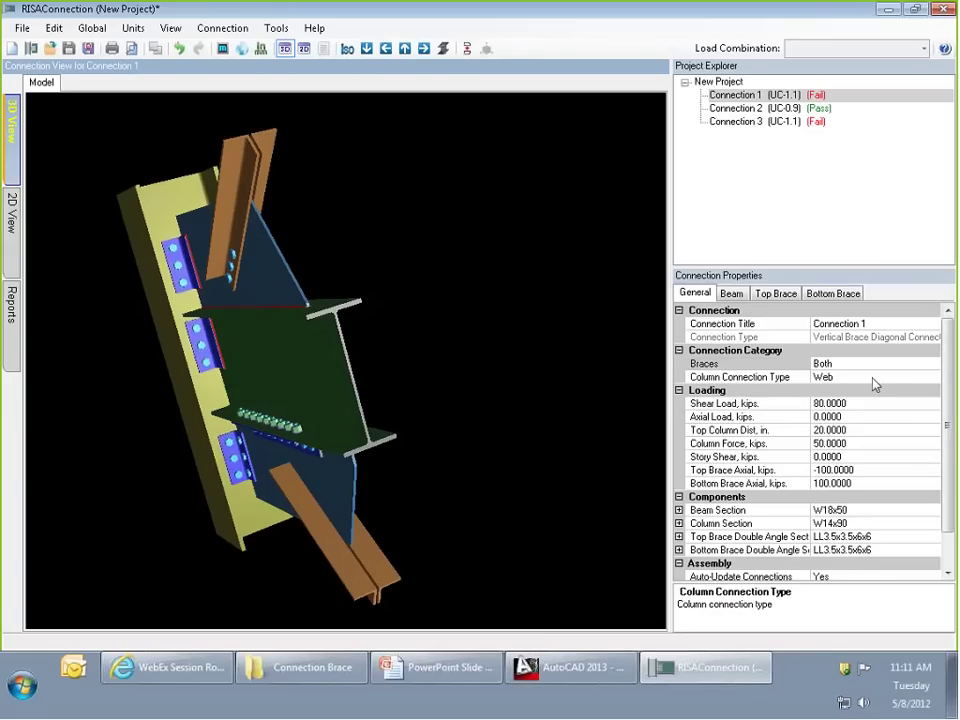
pyautogui.click(932, 377)
pyautogui.click(846, 392)
pyautogui.moveTo(270, 386); pyautogui.dragTo(258, 328)
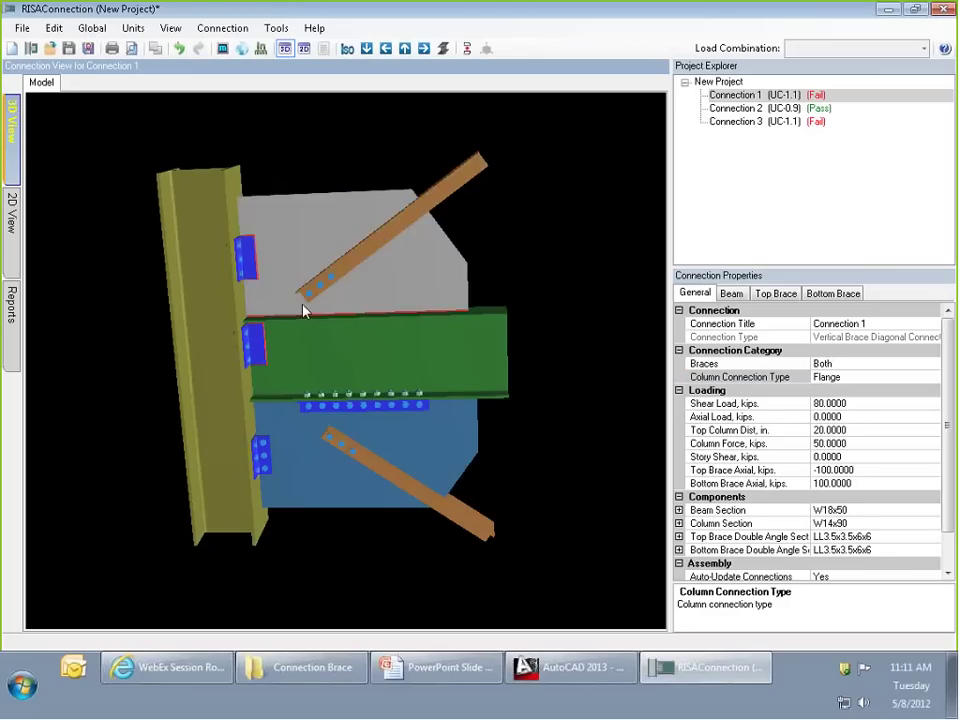
# Set the axial load of Connection 1 to -10 kips.
pyautogui.click(880, 418)
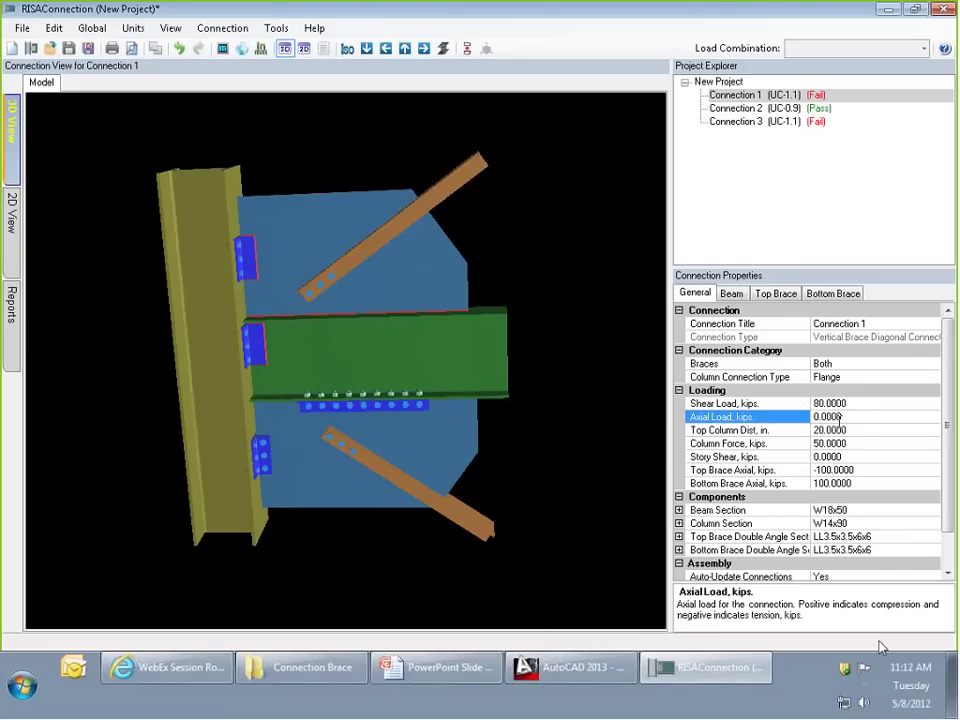
pyautogui.click(838, 418)
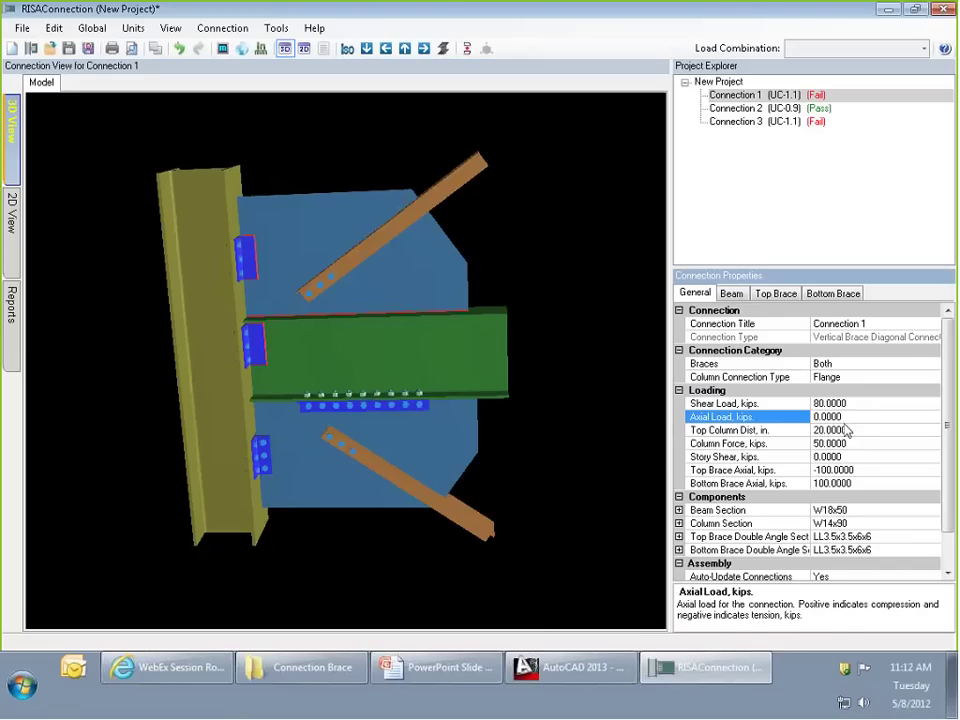
pyautogui.press('BackSpace')
pyautogui.press('BackSpace')
pyautogui.press('BackSpace')
pyautogui.press('BackSpace')
pyautogui.press('BackSpace')
pyautogui.press('BackSpace')
pyautogui.write('-10')
pyautogui.click(454, 416)
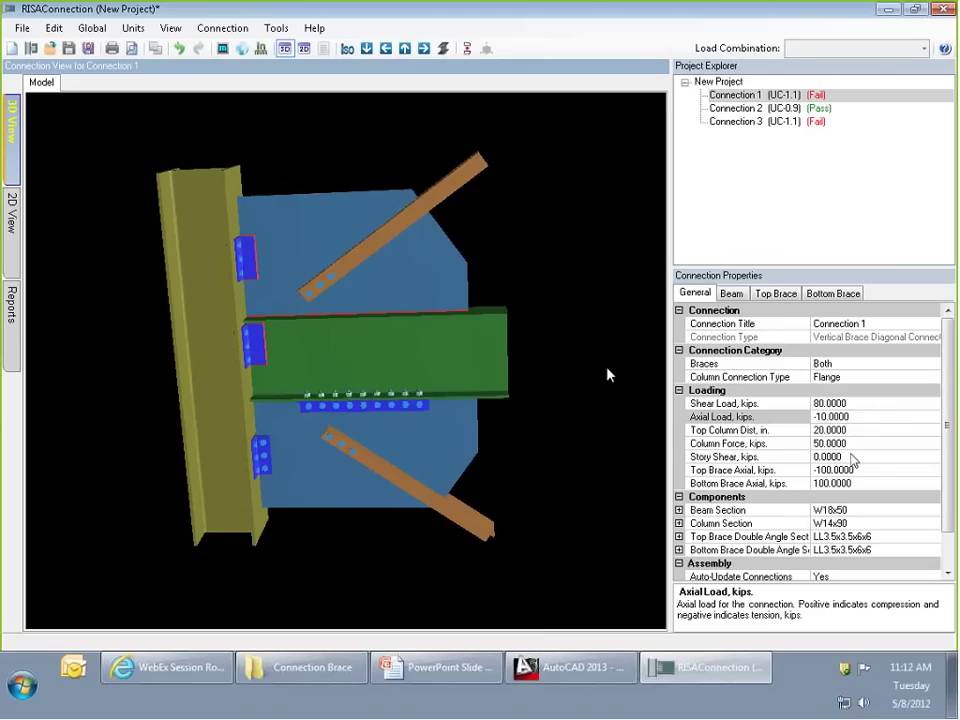
# Review the descriptions of top column distance, column force and story shear, and examine the top of the column in the model.
pyautogui.click(851, 431)
pyautogui.click(850, 444)
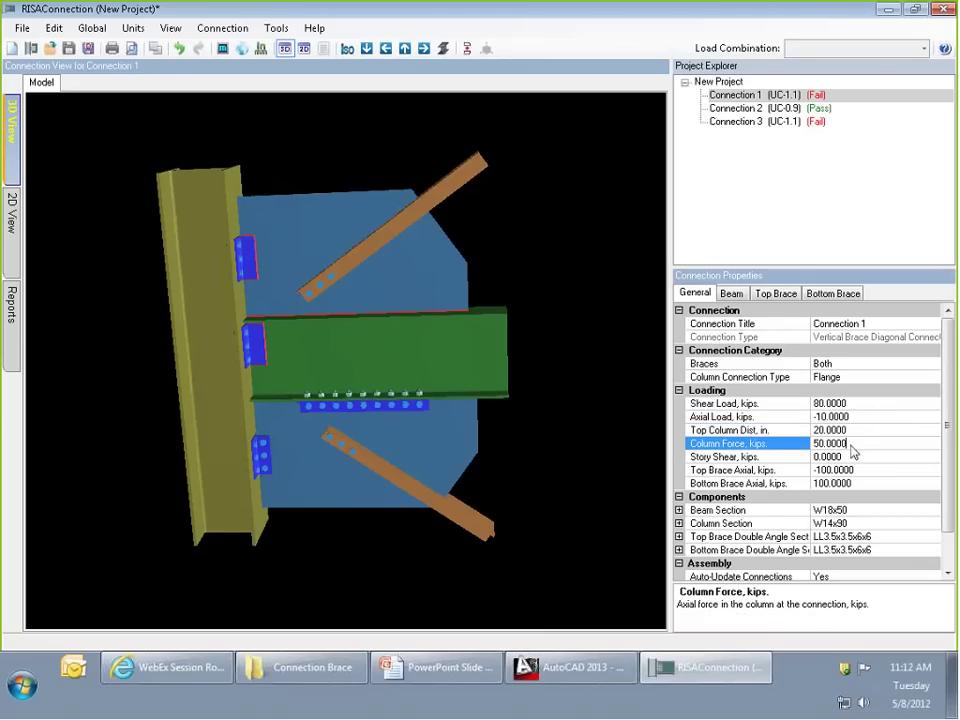
pyautogui.click(860, 458)
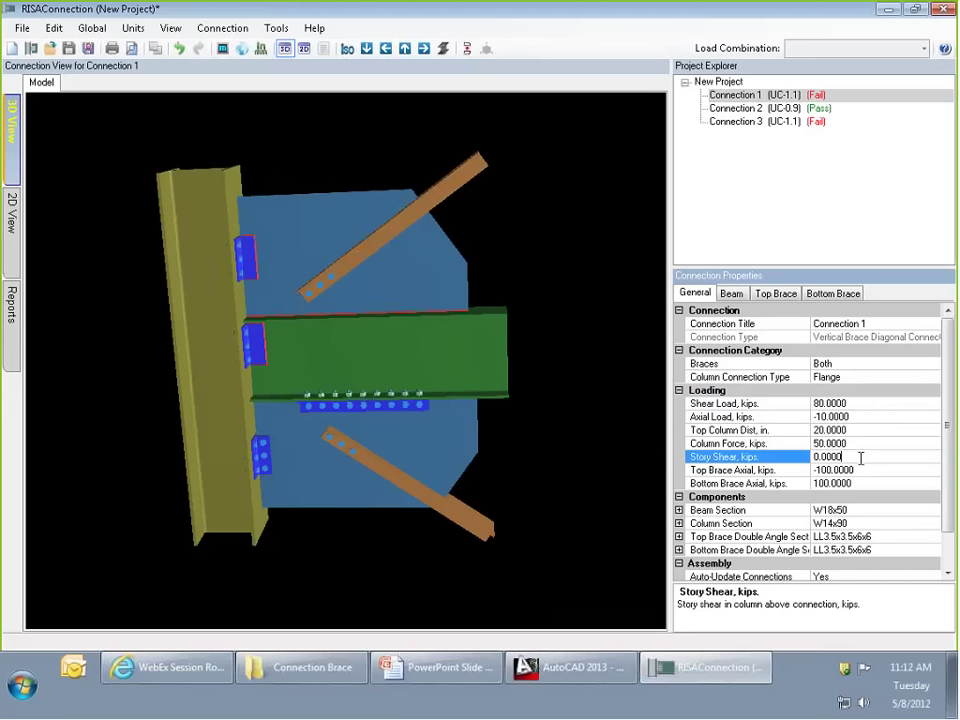
pyautogui.click(847, 444)
pyautogui.click(846, 431)
pyautogui.moveTo(238, 291); pyautogui.dragTo(234, 238)
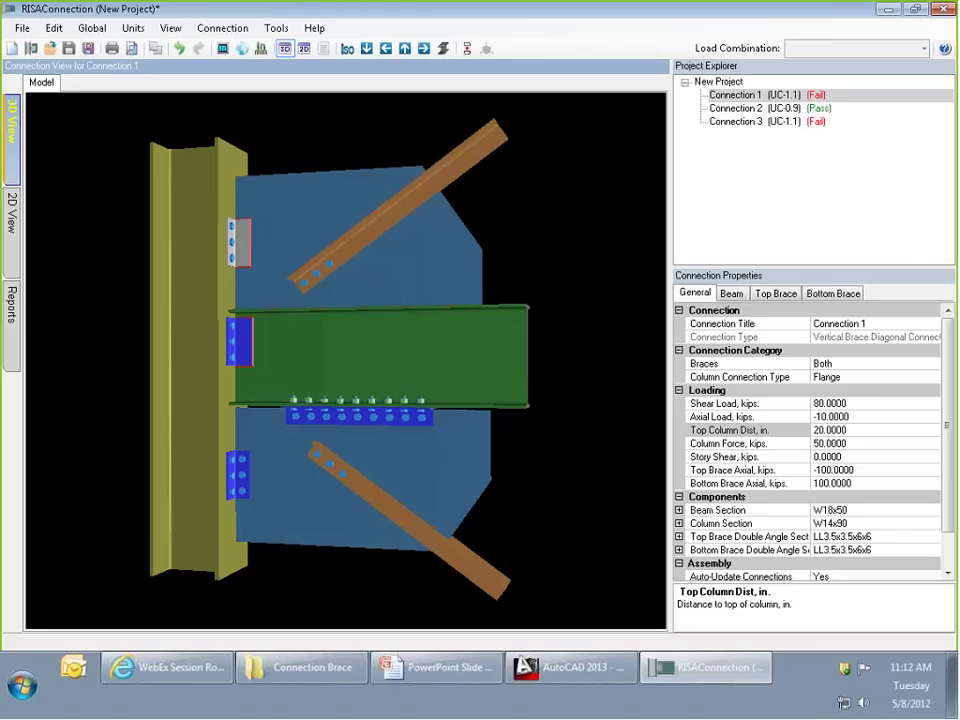
pyautogui.click(11, 205)
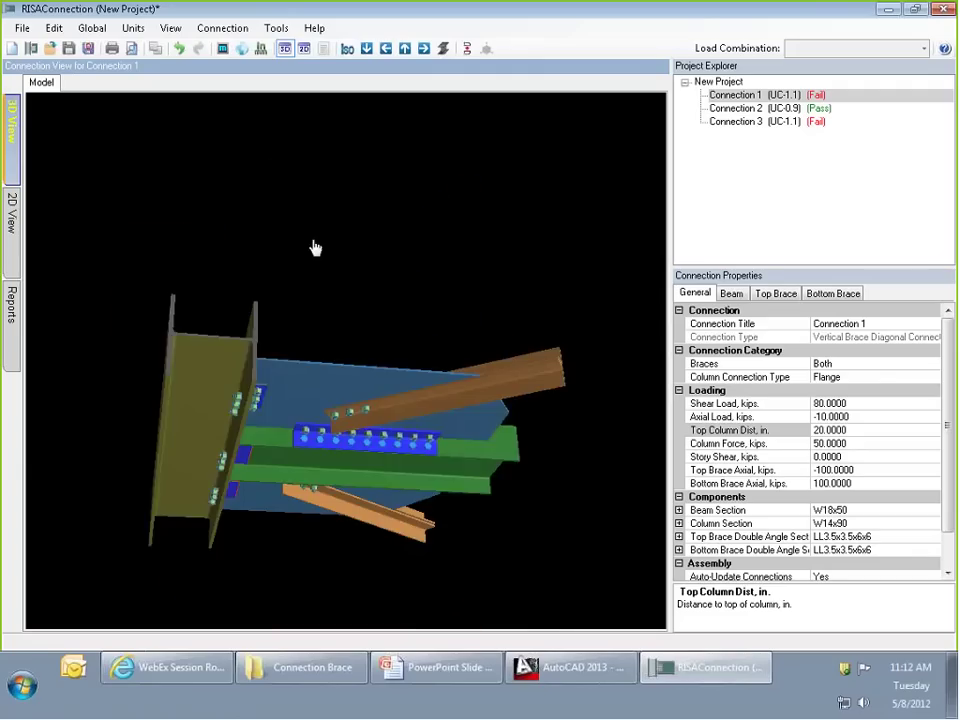
pyautogui.moveTo(315, 249); pyautogui.dragTo(211, 223)
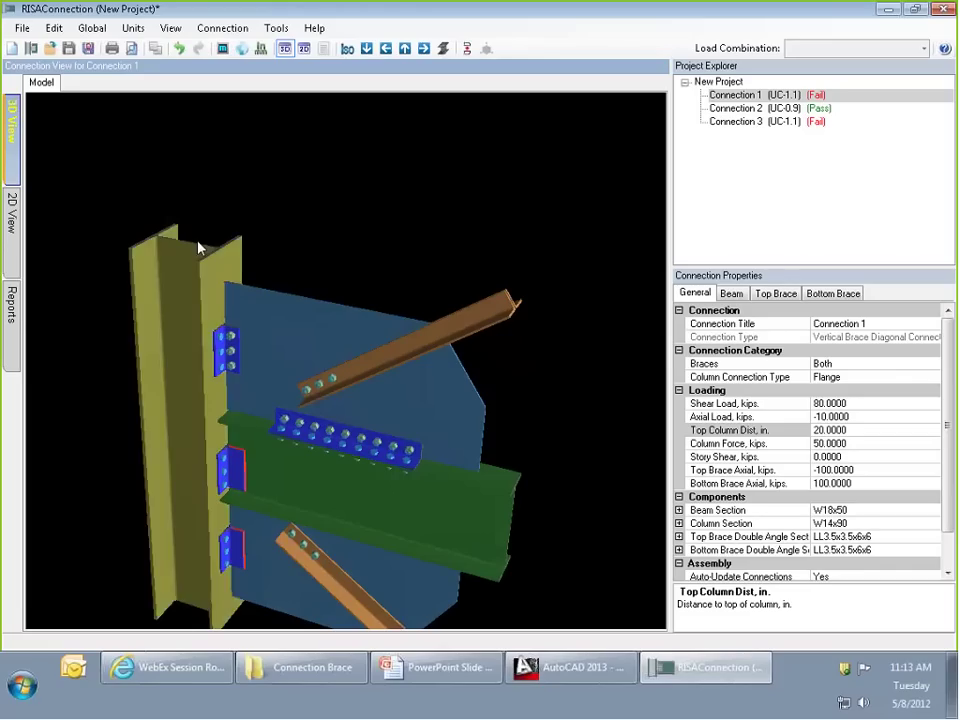
# Compare the top column distance and story shear inputs with the model, and read the top and bottom brace axial load descriptions.
pyautogui.moveTo(212, 249)
pyautogui.mouseDown()
pyautogui.moveTo(241, 279)
pyautogui.moveTo(255, 264)
pyautogui.moveTo(258, 289)
pyautogui.moveTo(223, 261)
pyautogui.mouseUp()
pyautogui.click(832, 435)
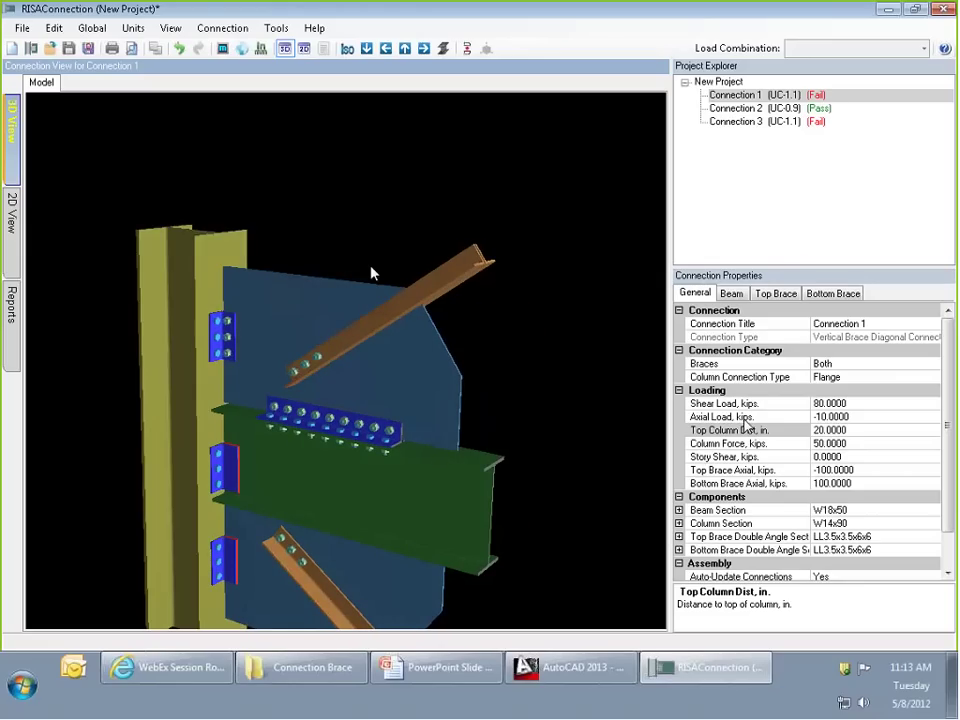
pyautogui.click(765, 444)
pyautogui.click(736, 457)
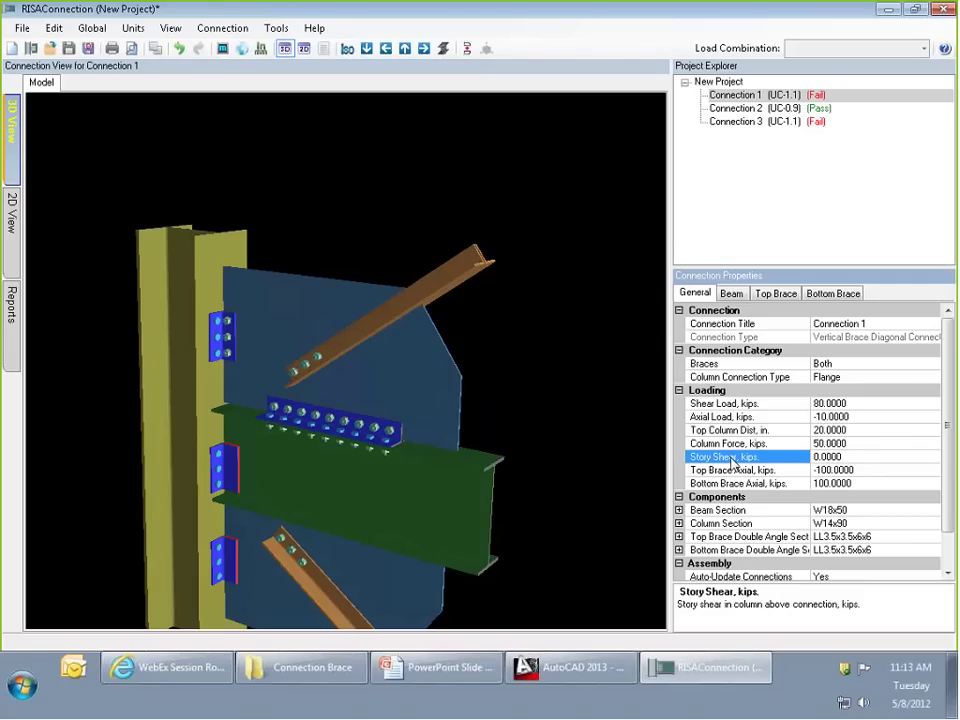
pyautogui.moveTo(407, 420); pyautogui.dragTo(435, 420)
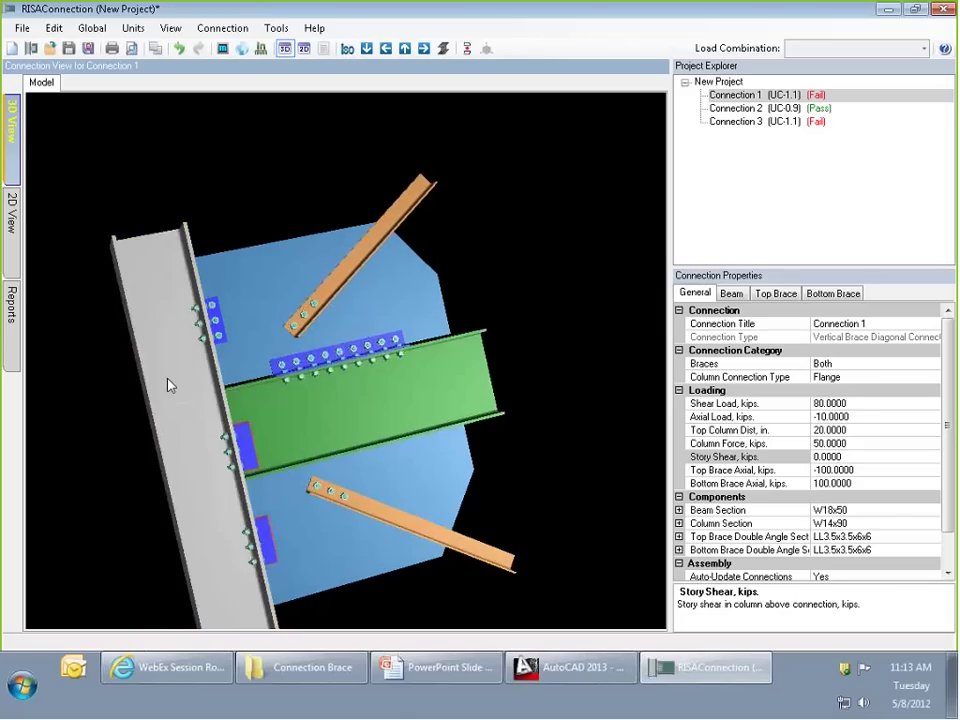
pyautogui.click(866, 430)
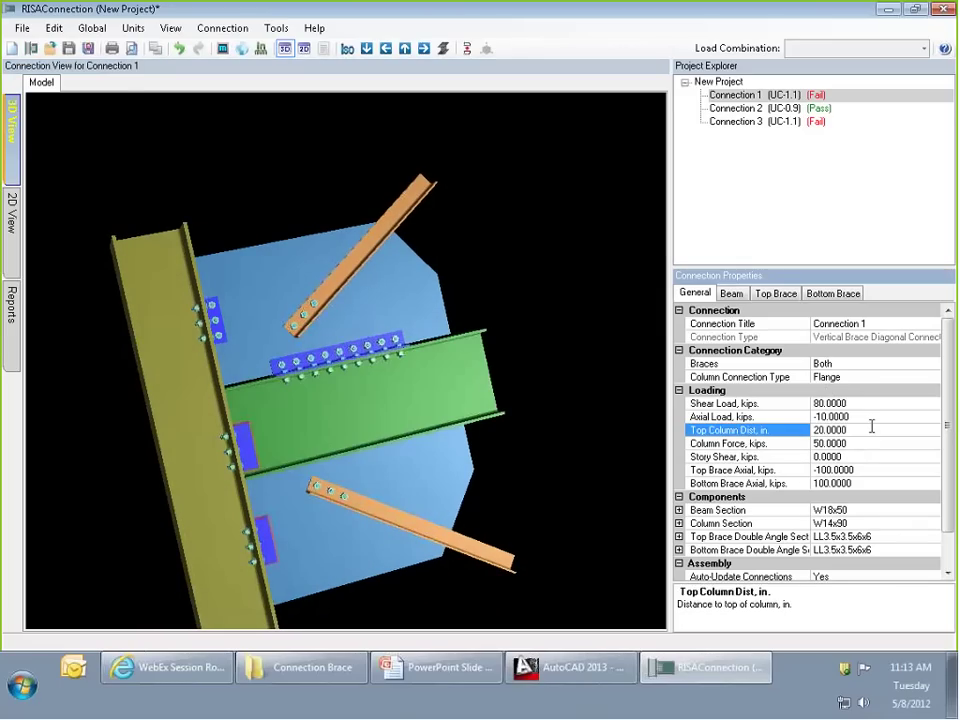
pyautogui.click(855, 457)
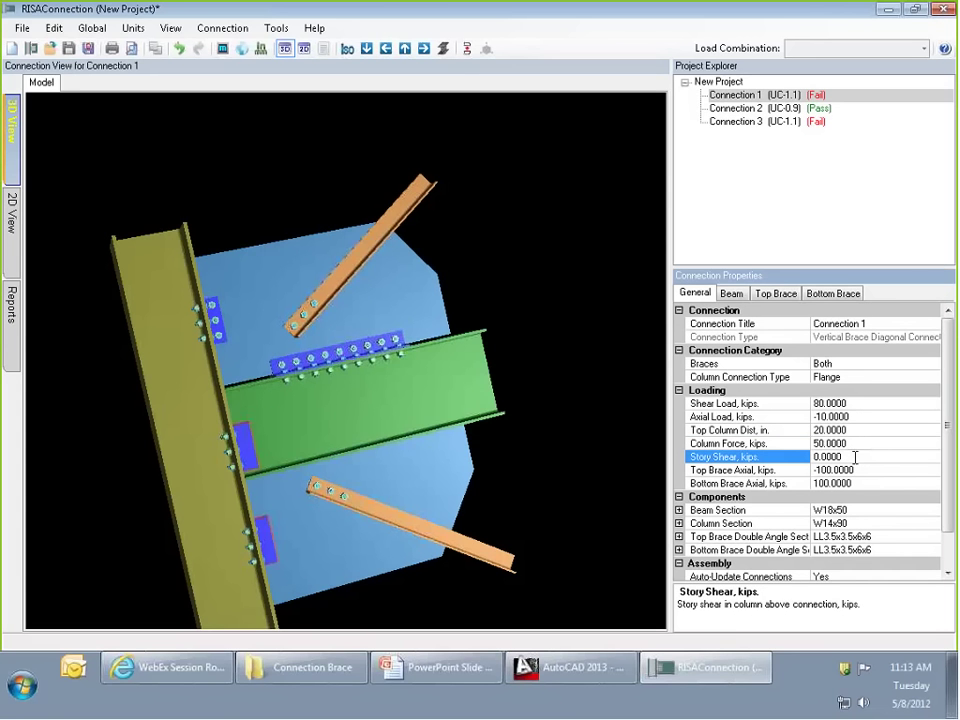
pyautogui.moveTo(439, 422); pyautogui.dragTo(373, 411)
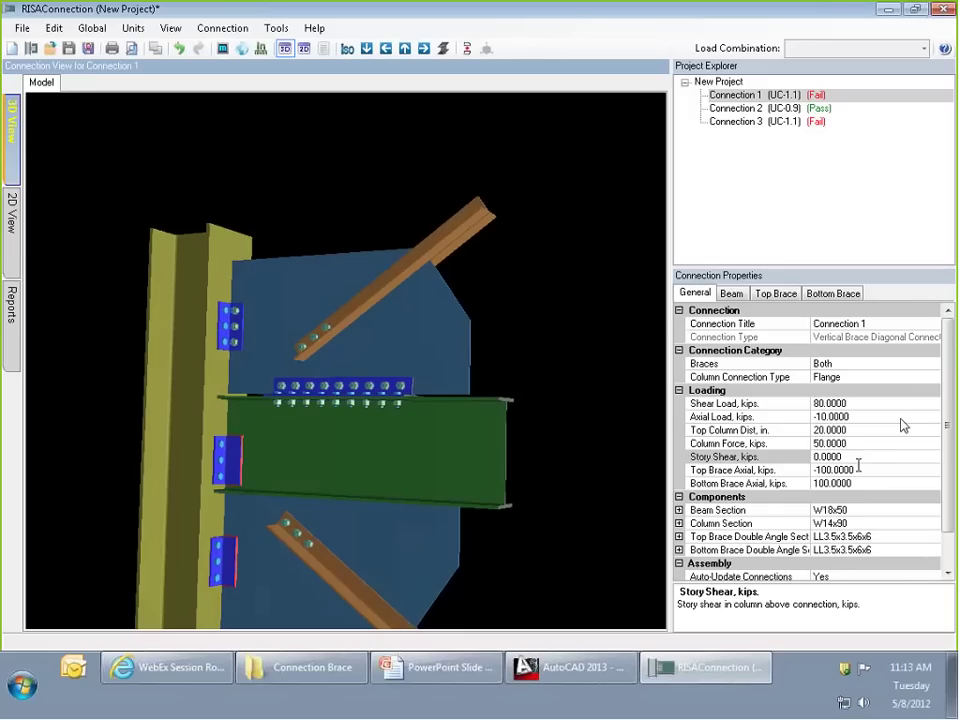
pyautogui.click(860, 470)
pyautogui.click(855, 485)
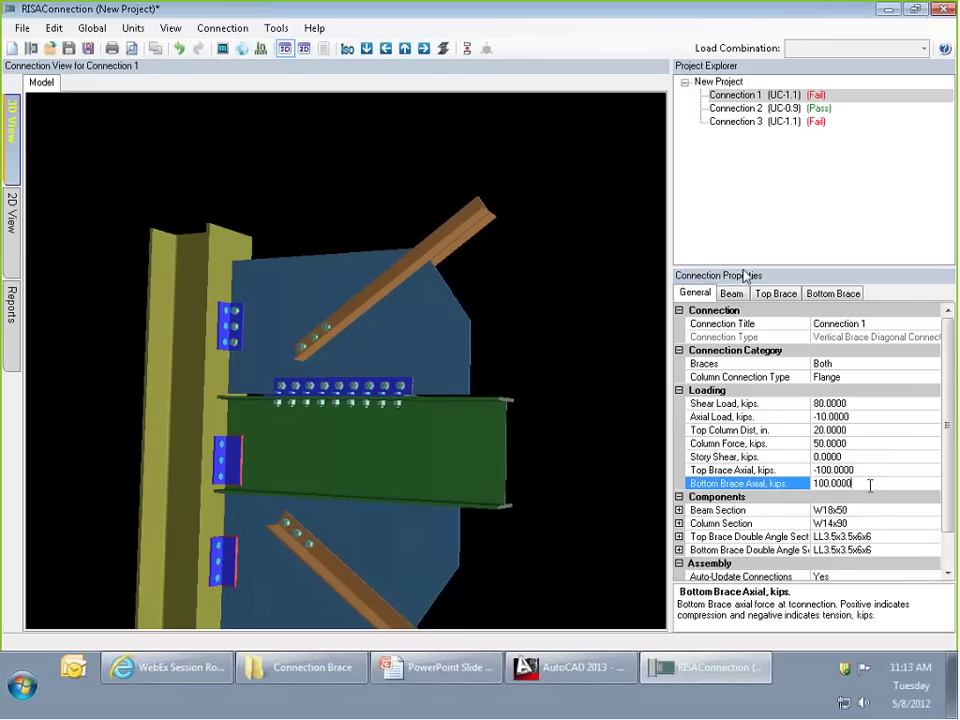
# Review the beam section's properties and available shape databases, keeping the W18x50 section from the AISC database.
pyautogui.scroll(-1, 940, 440)
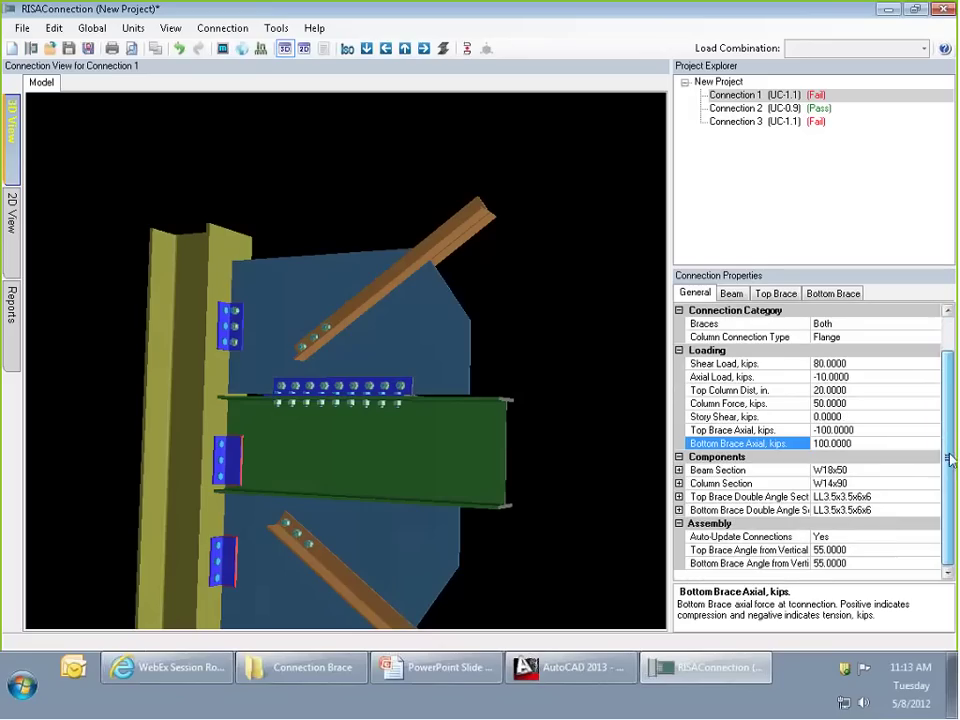
pyautogui.click(679, 471)
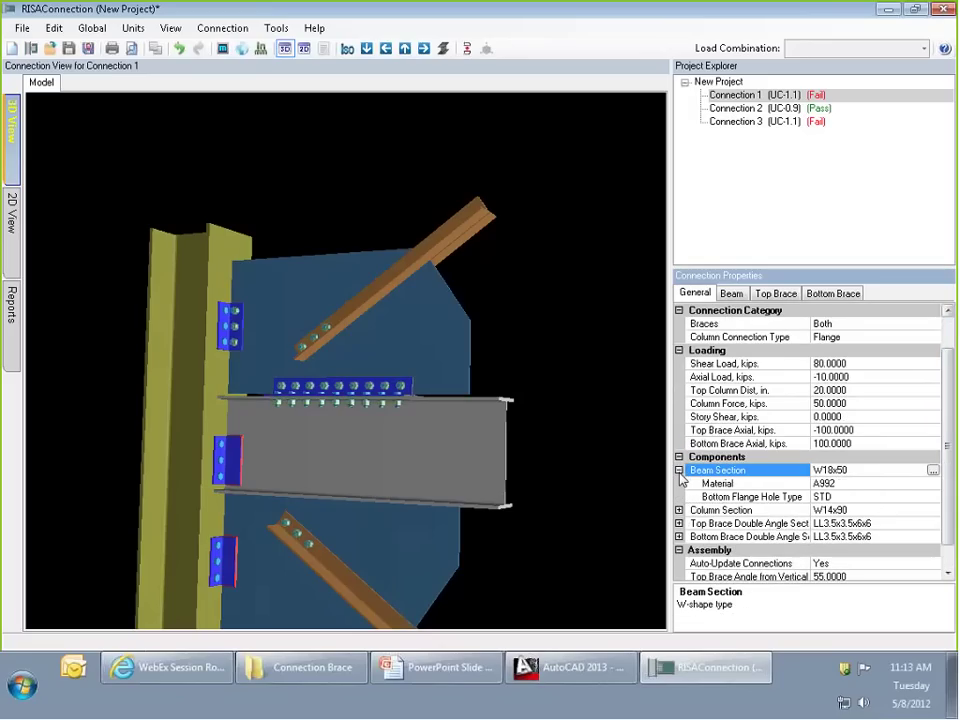
pyautogui.click(932, 472)
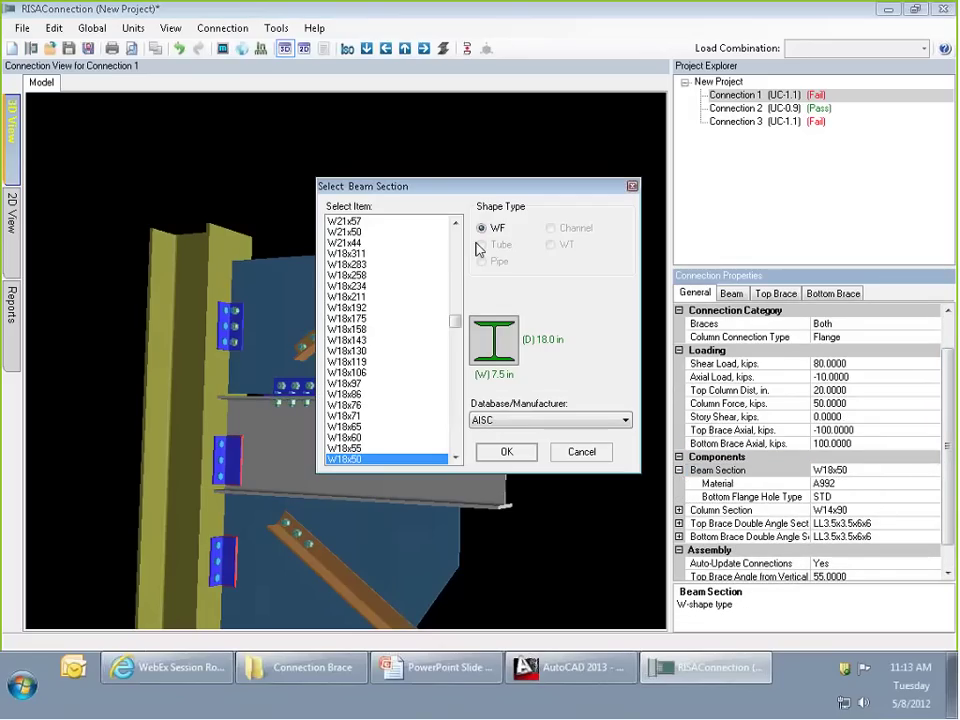
pyautogui.click(567, 422)
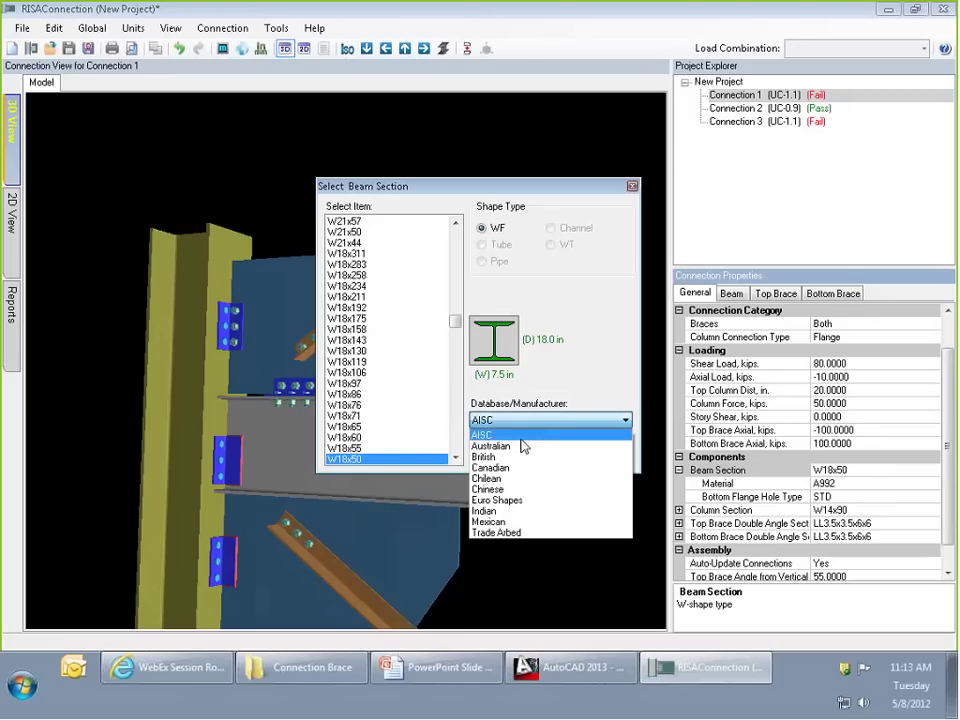
pyautogui.click(521, 436)
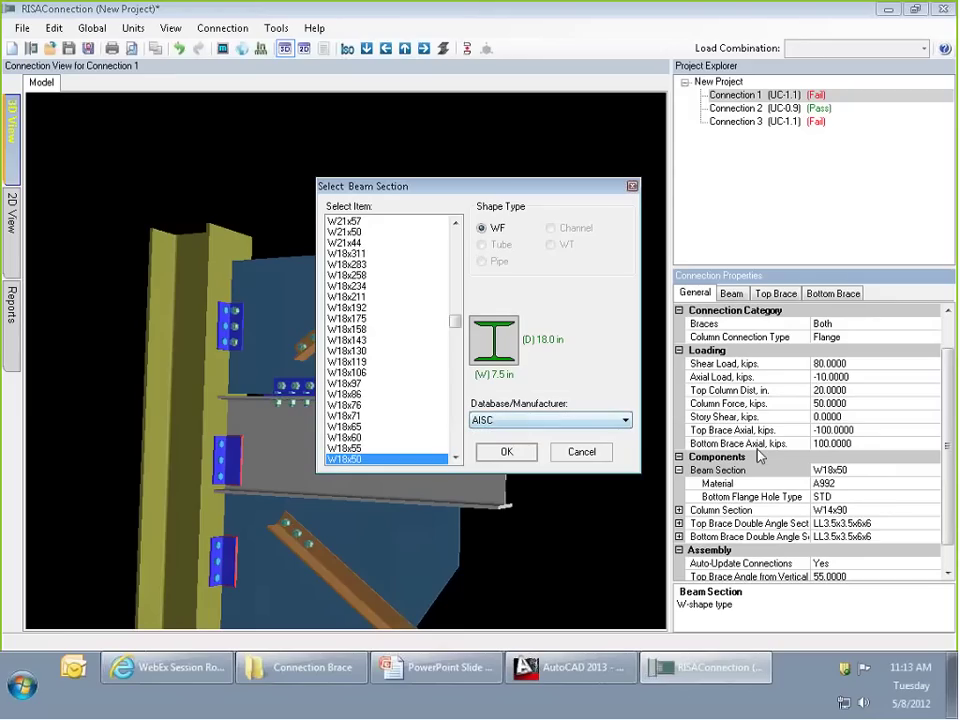
pyautogui.click(551, 421)
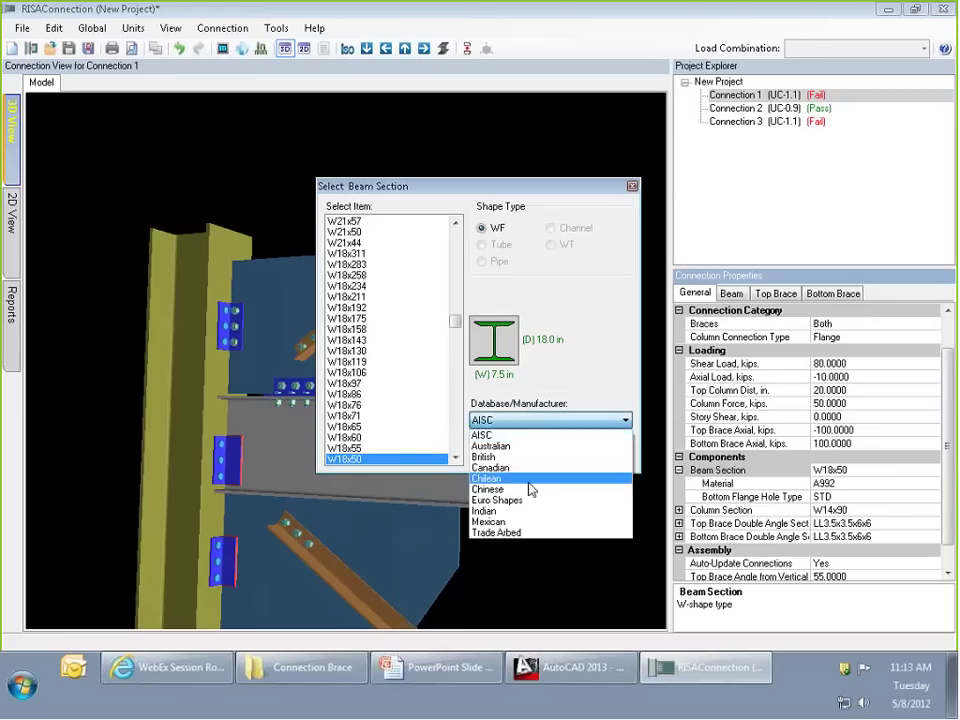
pyautogui.click(491, 436)
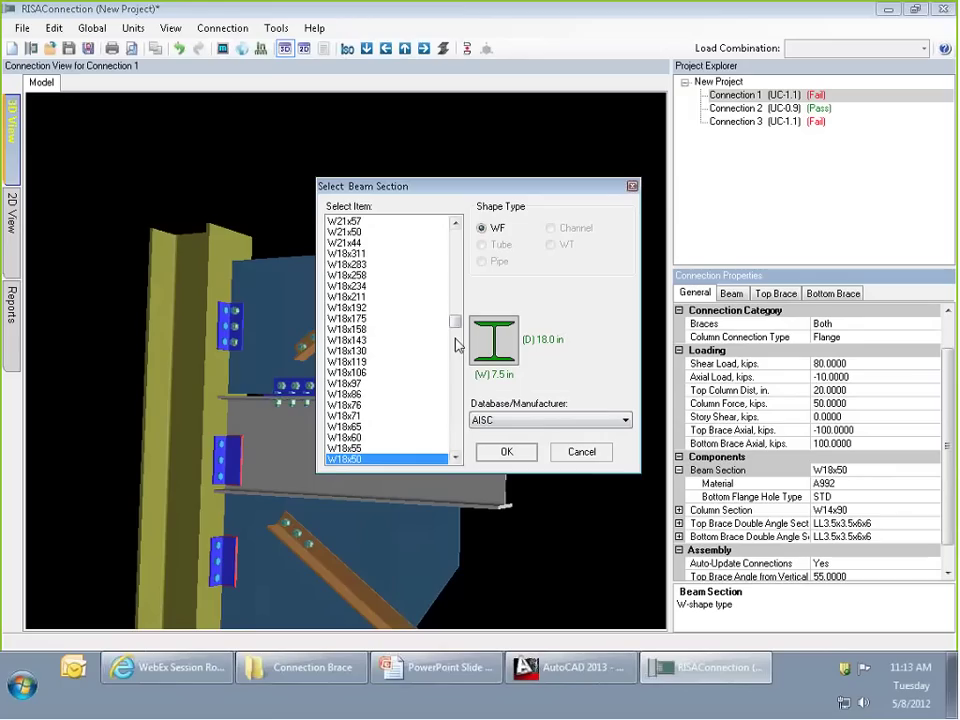
pyautogui.click(506, 452)
# Examine the column section's material and hole type properties and view the column and beam in the model.
pyautogui.moveTo(596, 482); pyautogui.dragTo(568, 459)
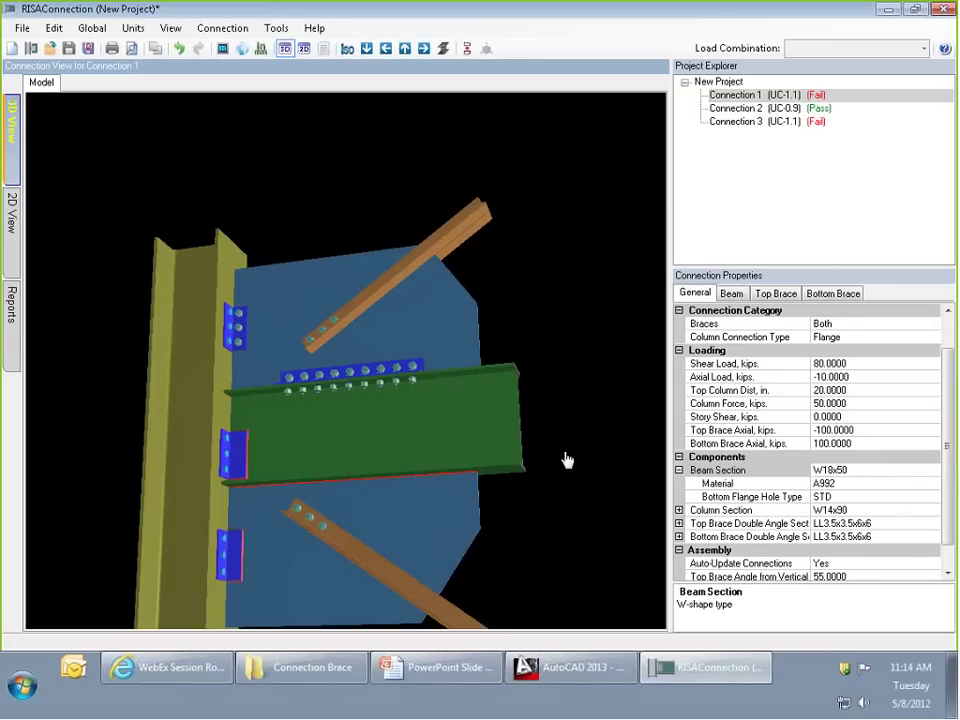
pyautogui.click(491, 408)
pyautogui.click(204, 375)
pyautogui.scroll(-1, 571, 379)
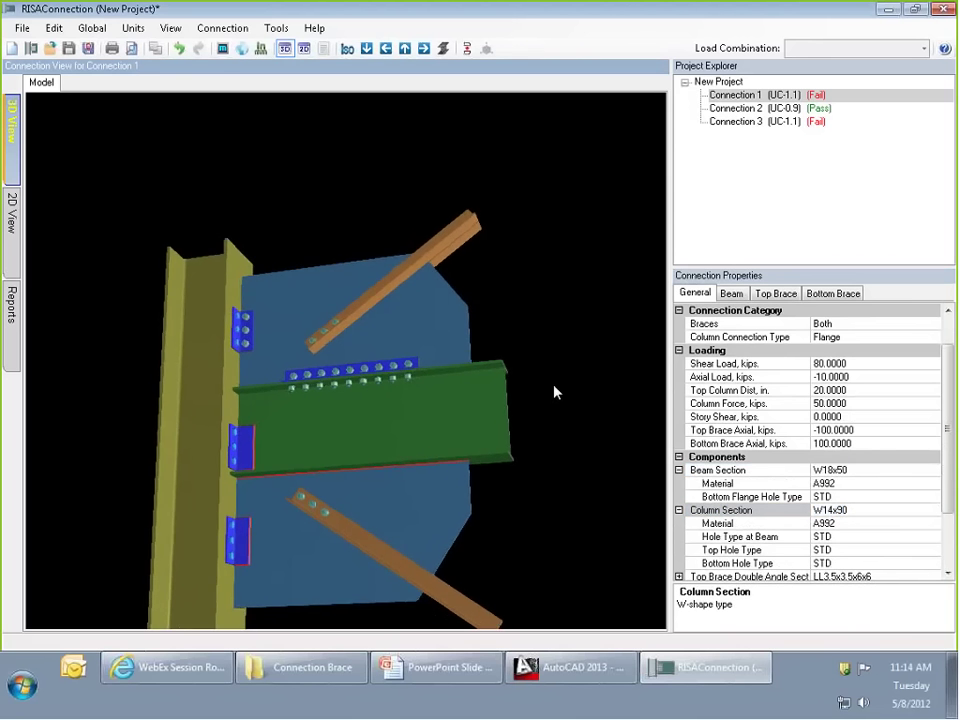
pyautogui.scroll(1, 567, 380)
pyautogui.moveTo(479, 346); pyautogui.dragTo(514, 359)
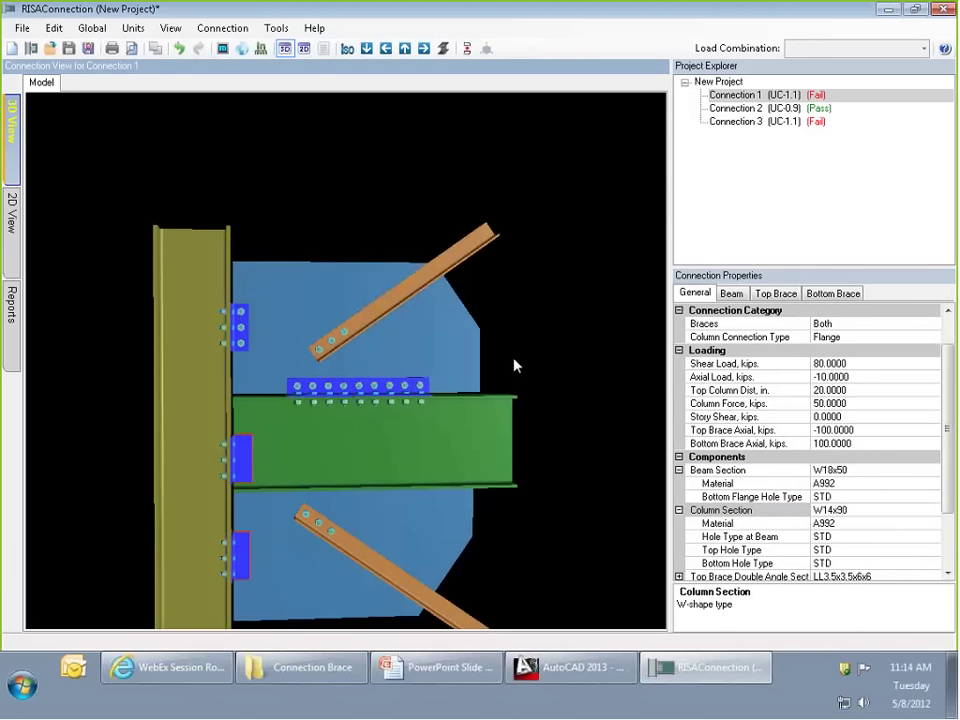
# Review the top brace double angle properties and the shape types offered for its section, and view the model isometrically.
pyautogui.moveTo(947, 473); pyautogui.dragTo(949, 529)
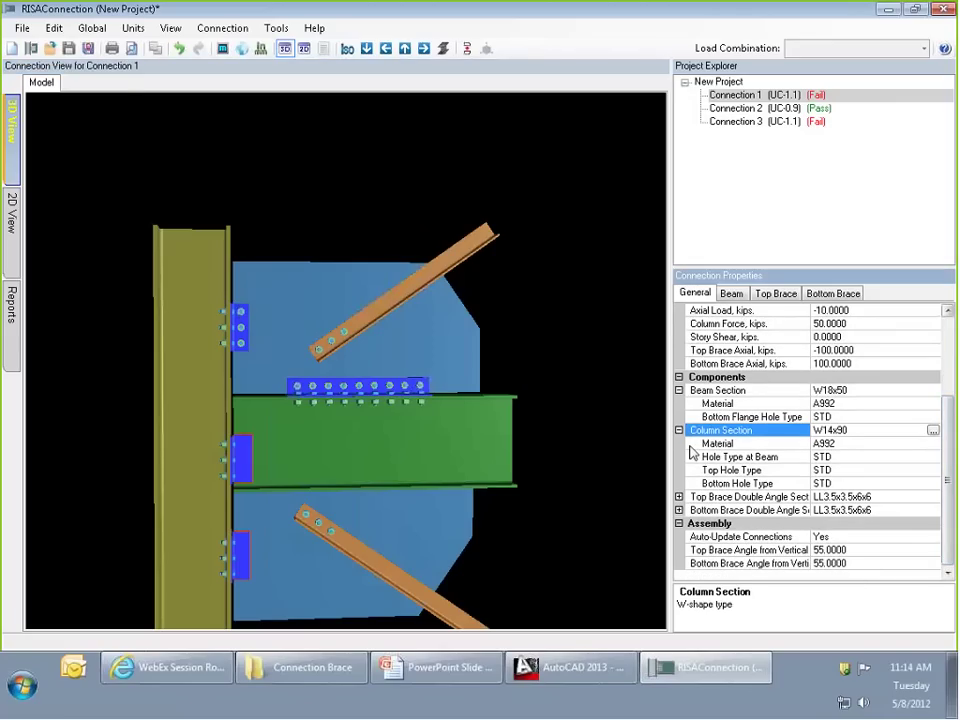
pyautogui.click(679, 496)
pyautogui.moveTo(523, 396); pyautogui.dragTo(664, 418)
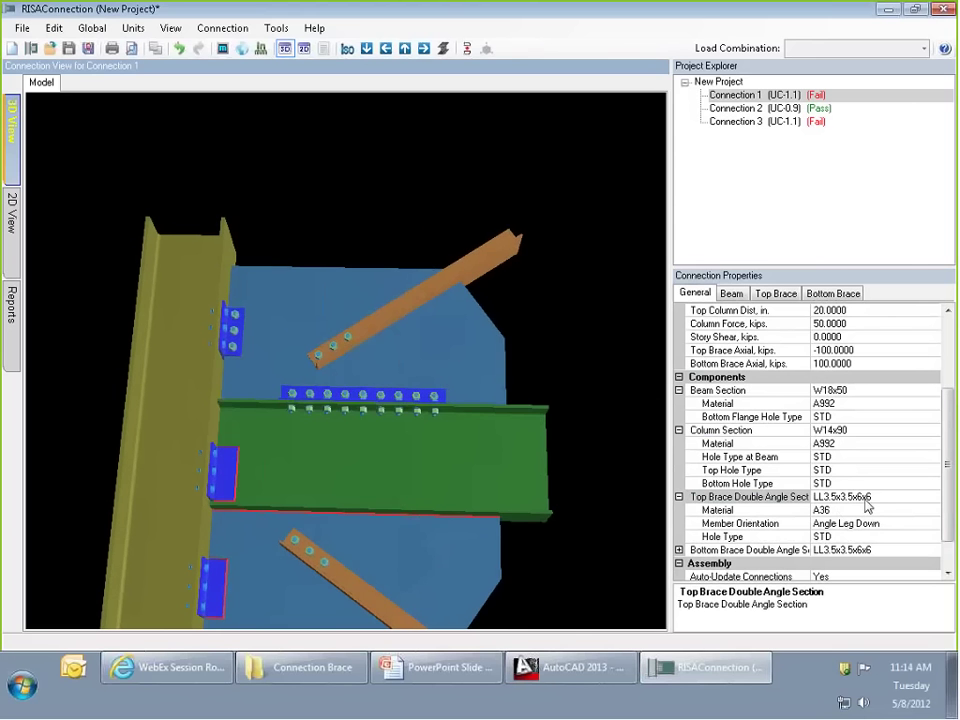
pyautogui.click(866, 499)
pyautogui.click(932, 497)
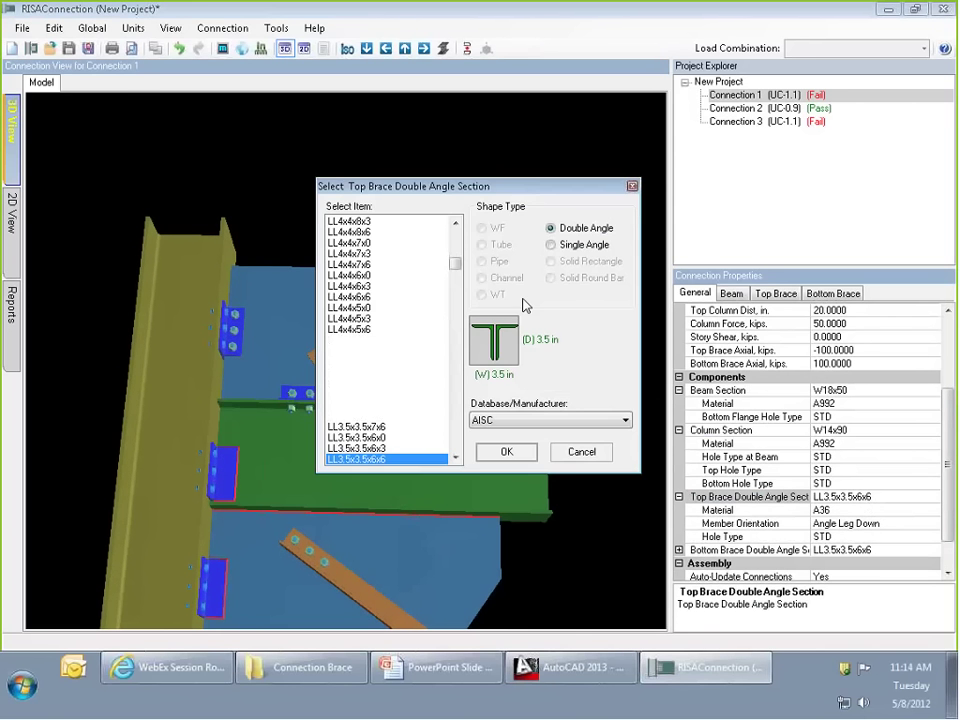
pyautogui.click(581, 452)
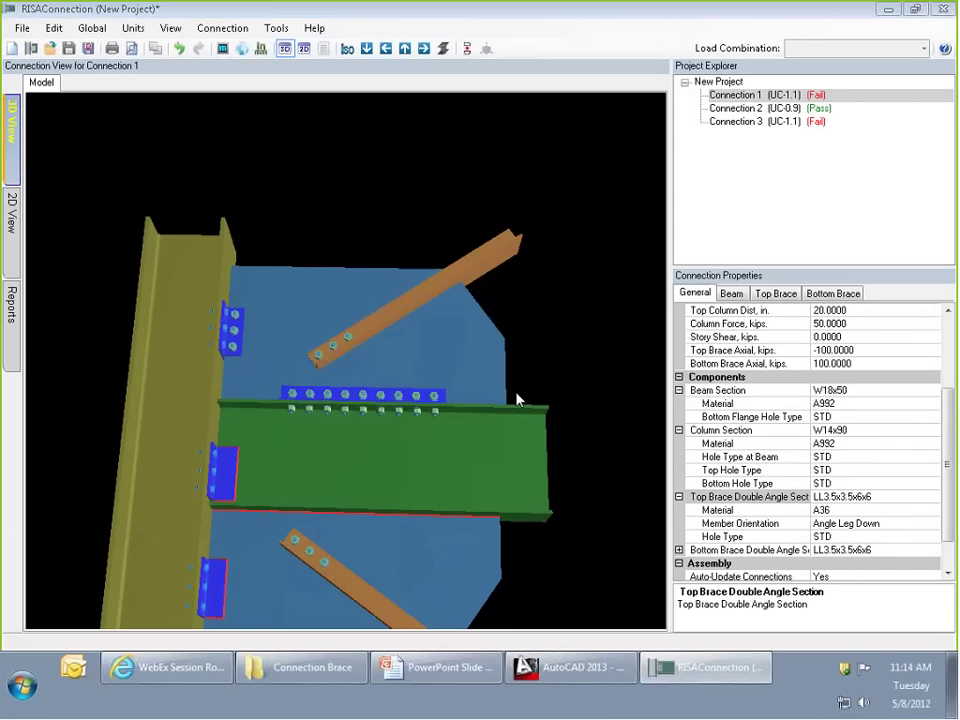
pyautogui.moveTo(476, 299)
pyautogui.mouseDown()
pyautogui.moveTo(497, 317)
pyautogui.moveTo(488, 283)
pyautogui.moveTo(470, 286)
pyautogui.mouseUp()
pyautogui.click(348, 48)
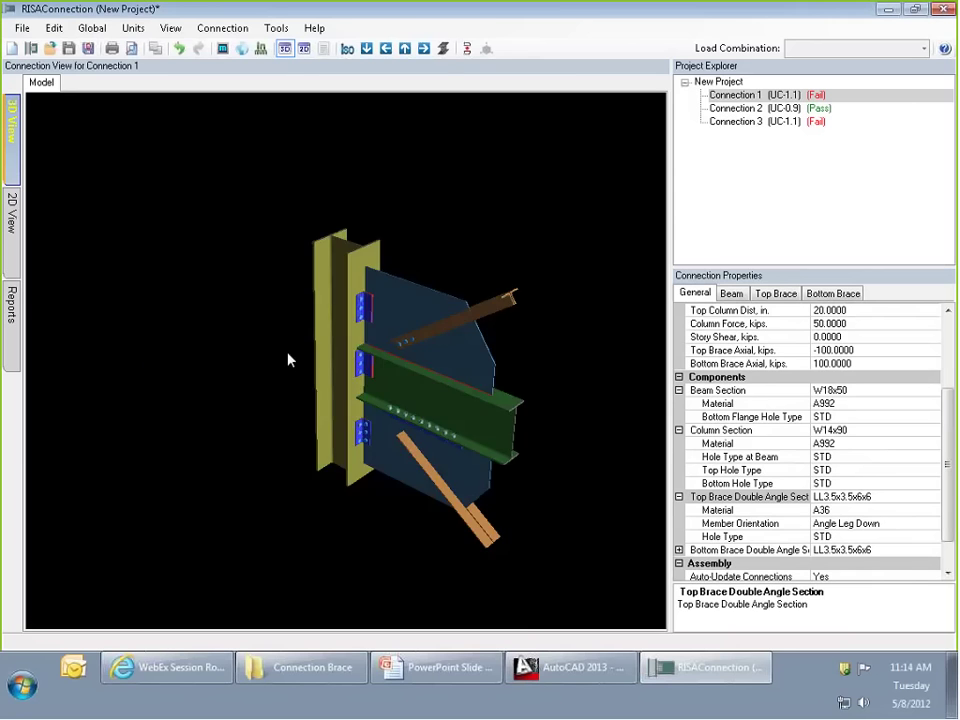
# Change the top brace section to the AISC single angle L4x4x7 and inspect the brace in the model.
pyautogui.moveTo(531, 386); pyautogui.dragTo(785, 478)
pyautogui.click(932, 497)
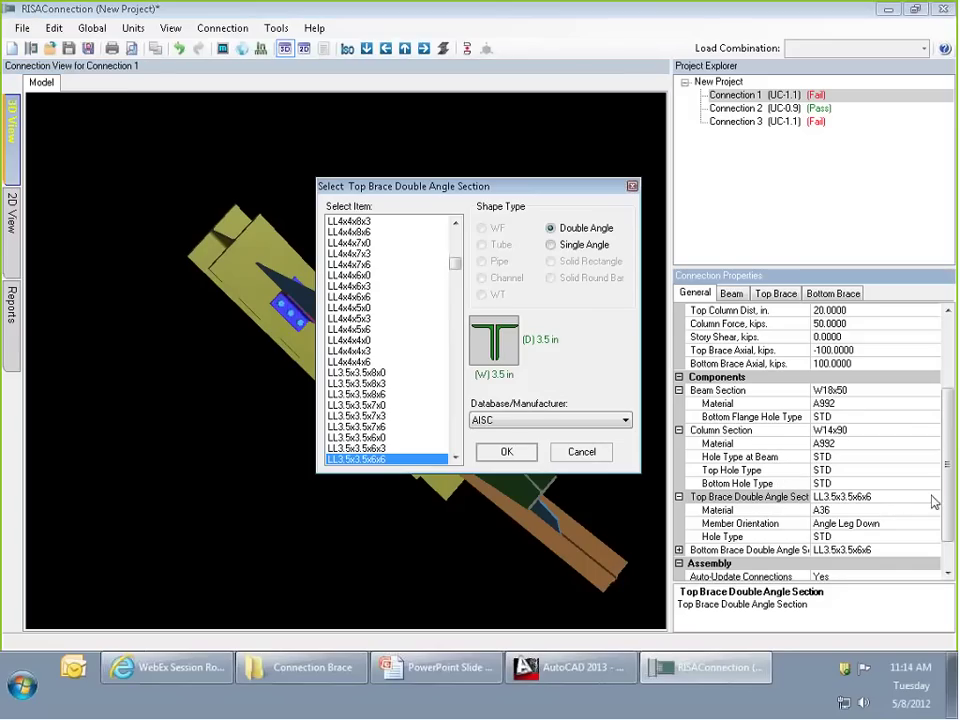
pyautogui.click(550, 244)
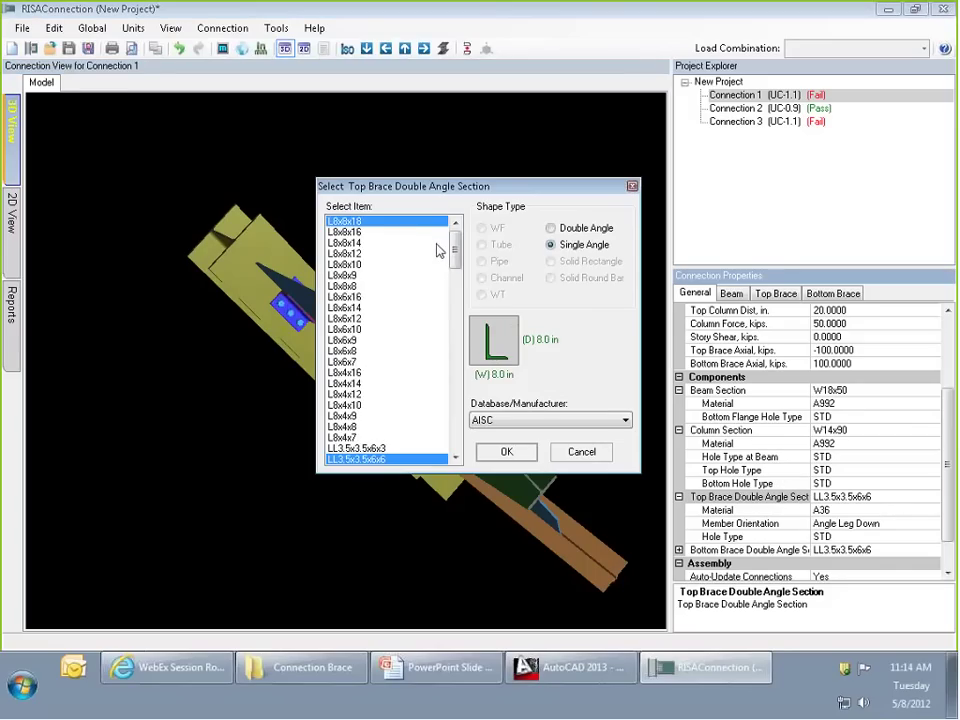
pyautogui.moveTo(456, 244); pyautogui.dragTo(459, 350)
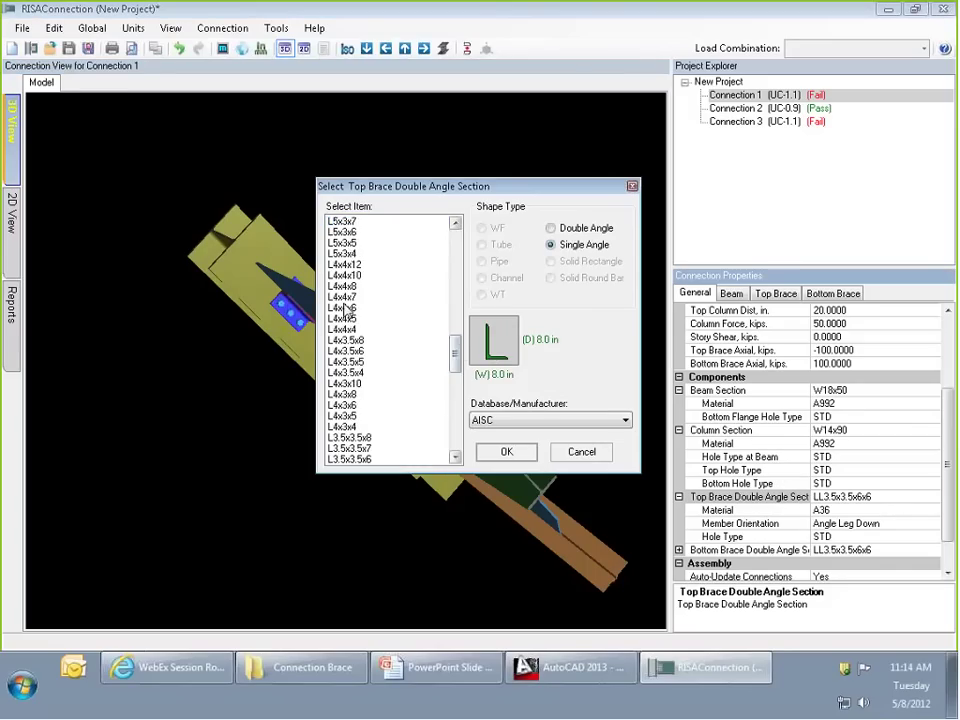
pyautogui.click(390, 297)
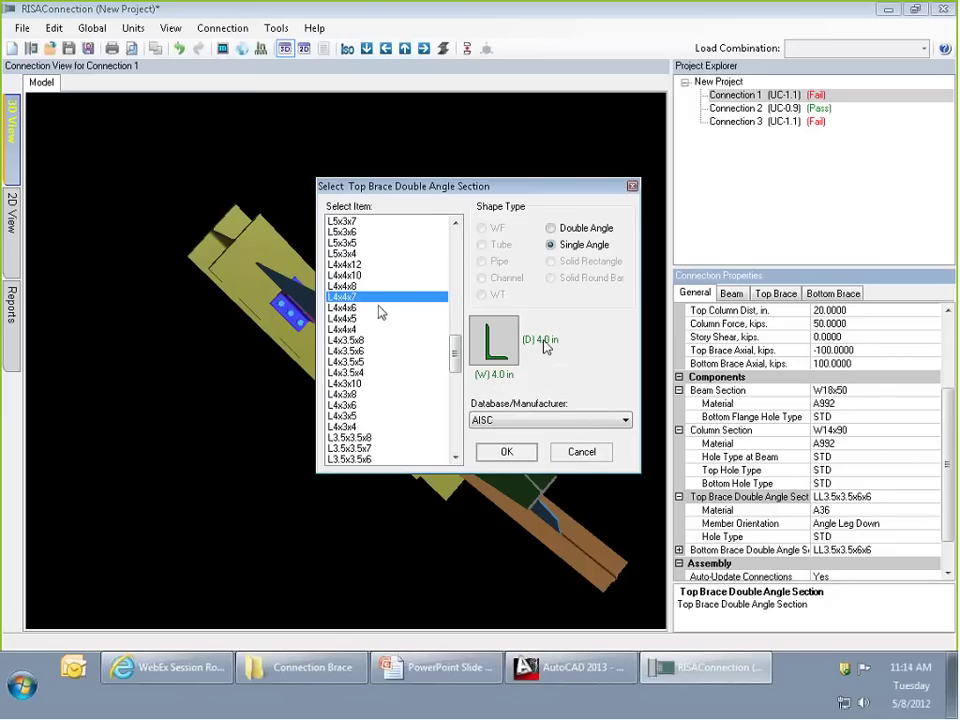
pyautogui.click(530, 452)
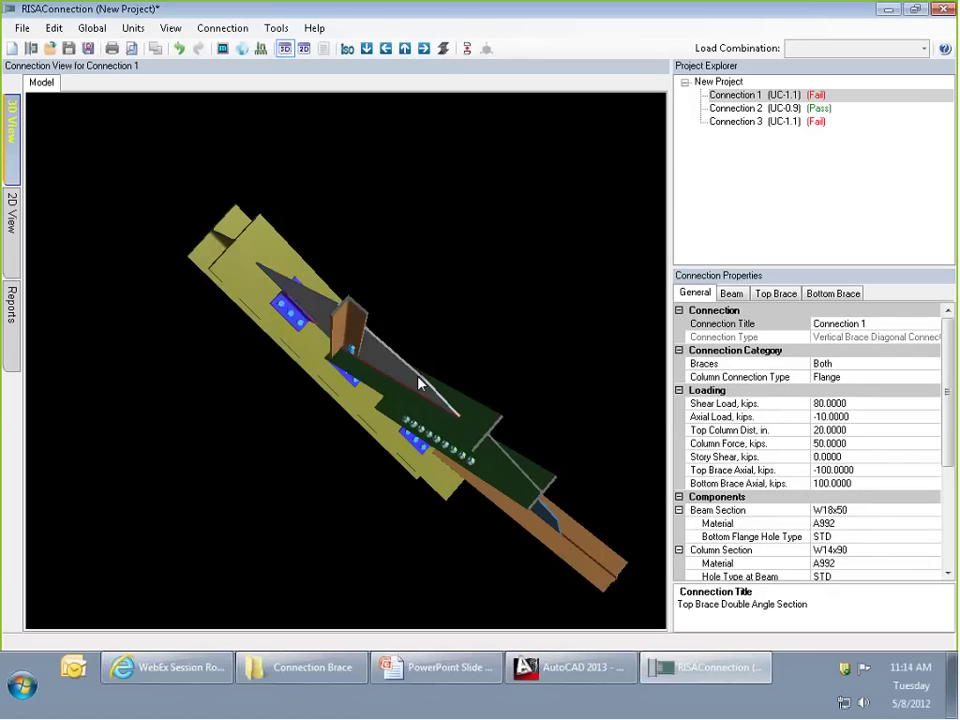
pyautogui.moveTo(496, 356); pyautogui.dragTo(556, 318)
# Set the top brace angle from vertical to 45 degrees and inspect the resized top gusset.
pyautogui.moveTo(948, 379); pyautogui.dragTo(950, 481)
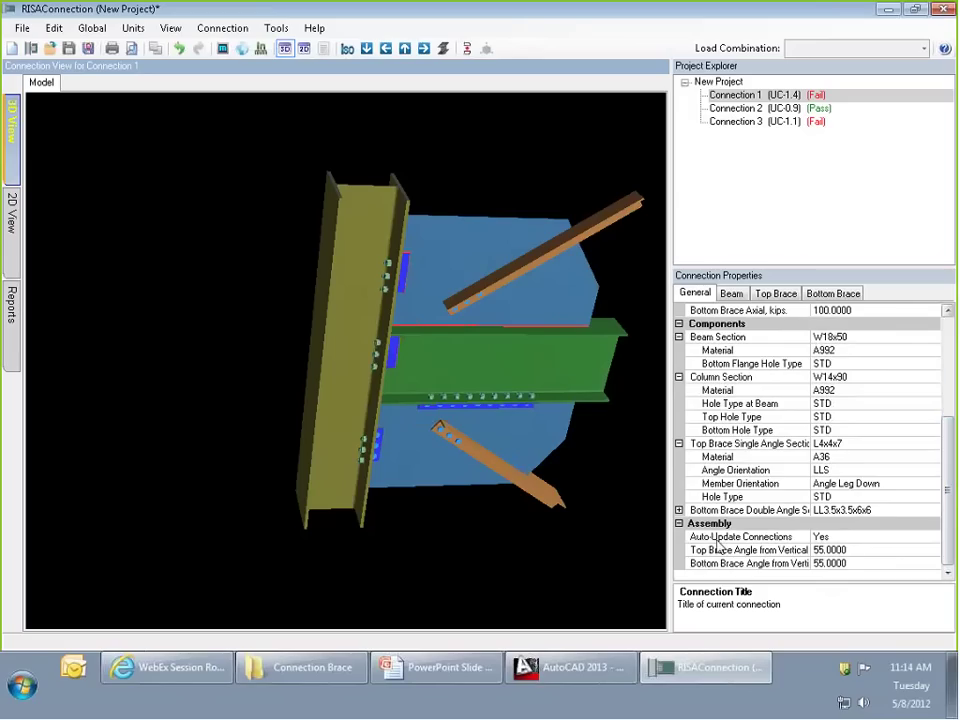
pyautogui.click(819, 552)
pyautogui.moveTo(626, 462); pyautogui.dragTo(640, 426)
pyautogui.click(835, 550)
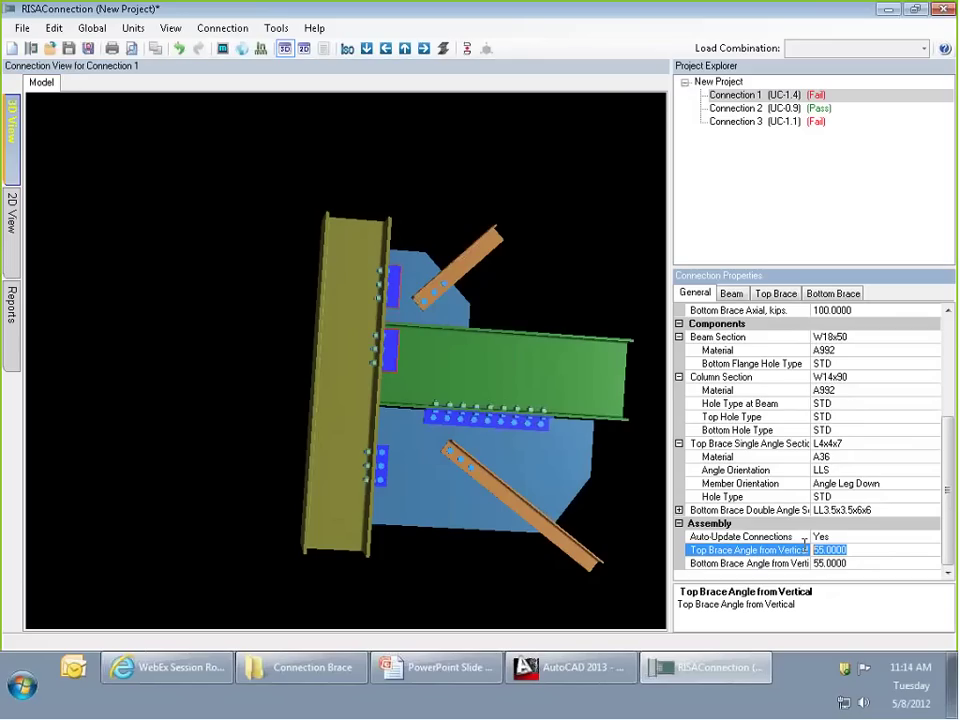
pyautogui.write('45')
pyautogui.press('Return')
pyautogui.click(408, 257)
pyautogui.moveTo(470, 268); pyautogui.dragTo(454, 327)
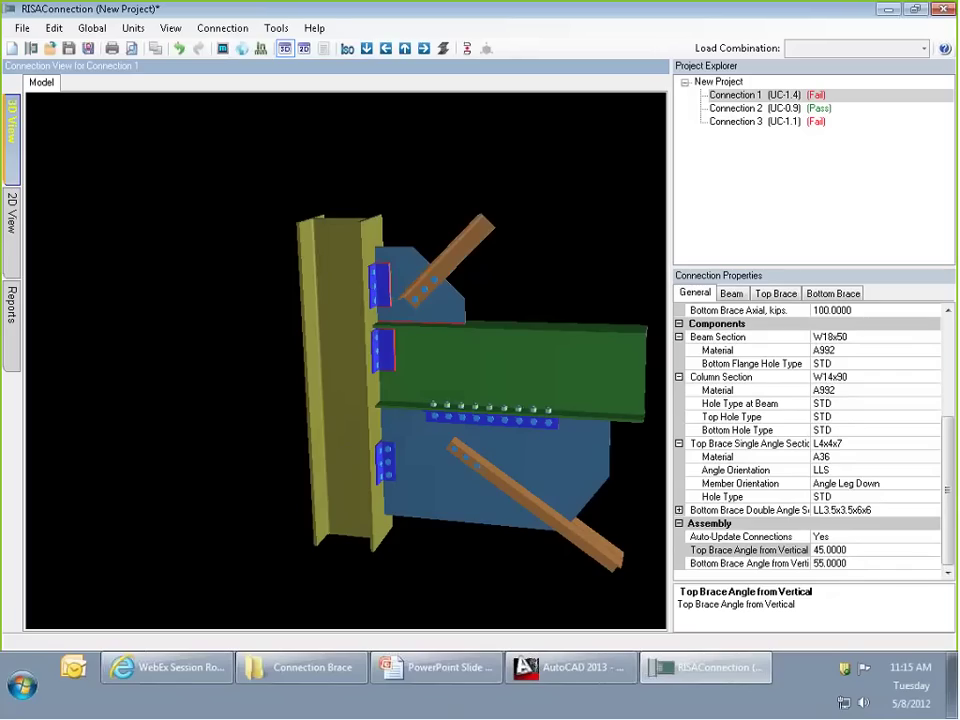
# Look through the beam-column and top brace connection properties, and open the dimensioned 2D side view of Connection 1.
pyautogui.click(792, 551)
pyautogui.click(731, 293)
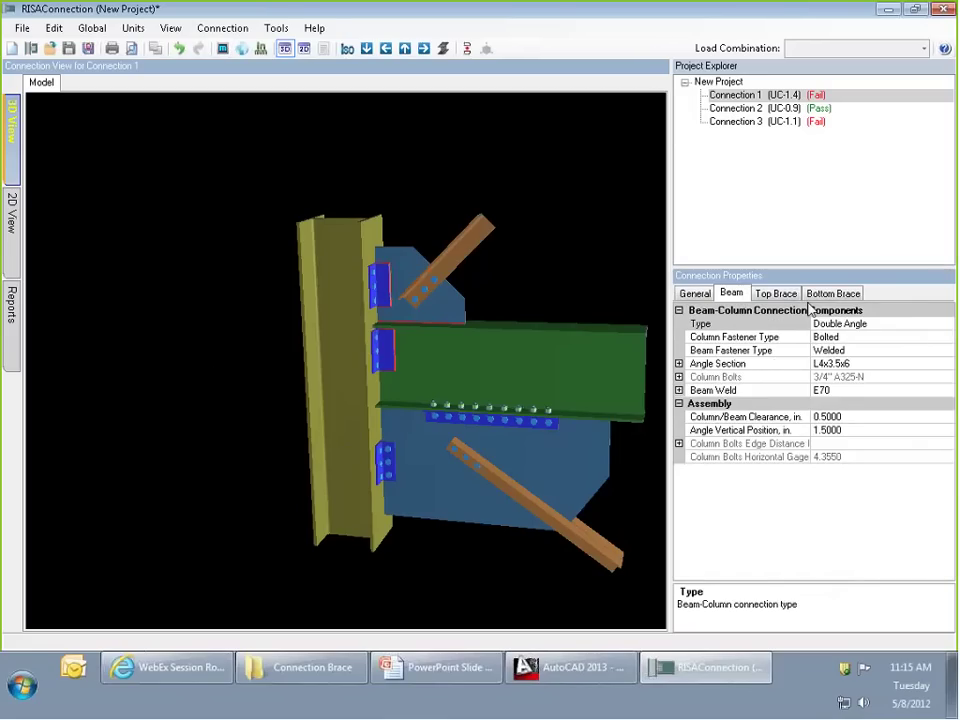
pyautogui.click(780, 295)
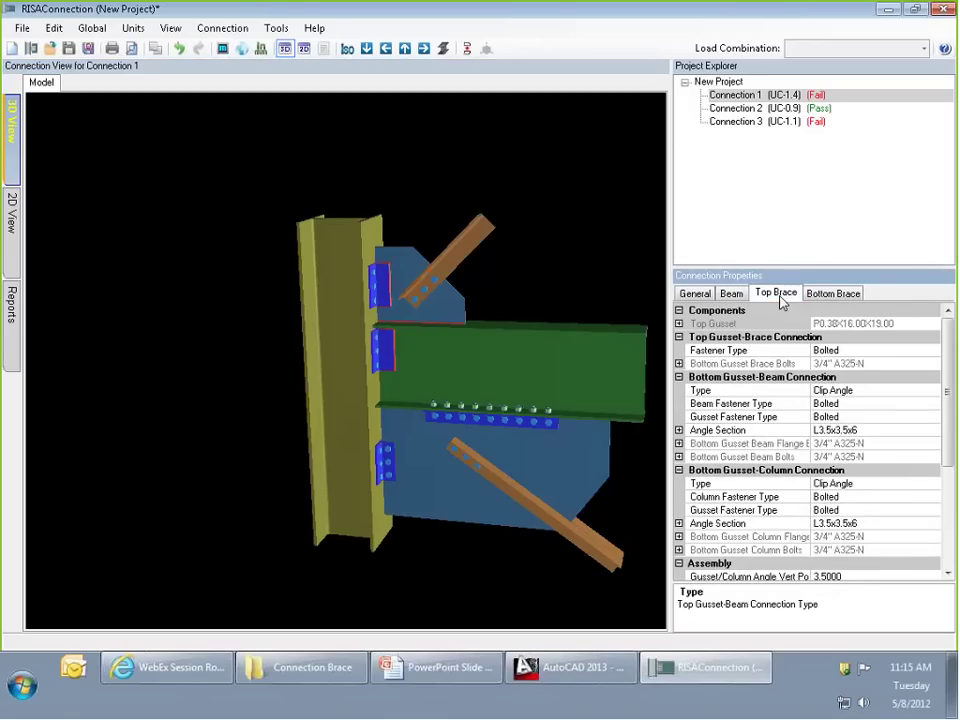
pyautogui.click(724, 295)
pyautogui.click(787, 294)
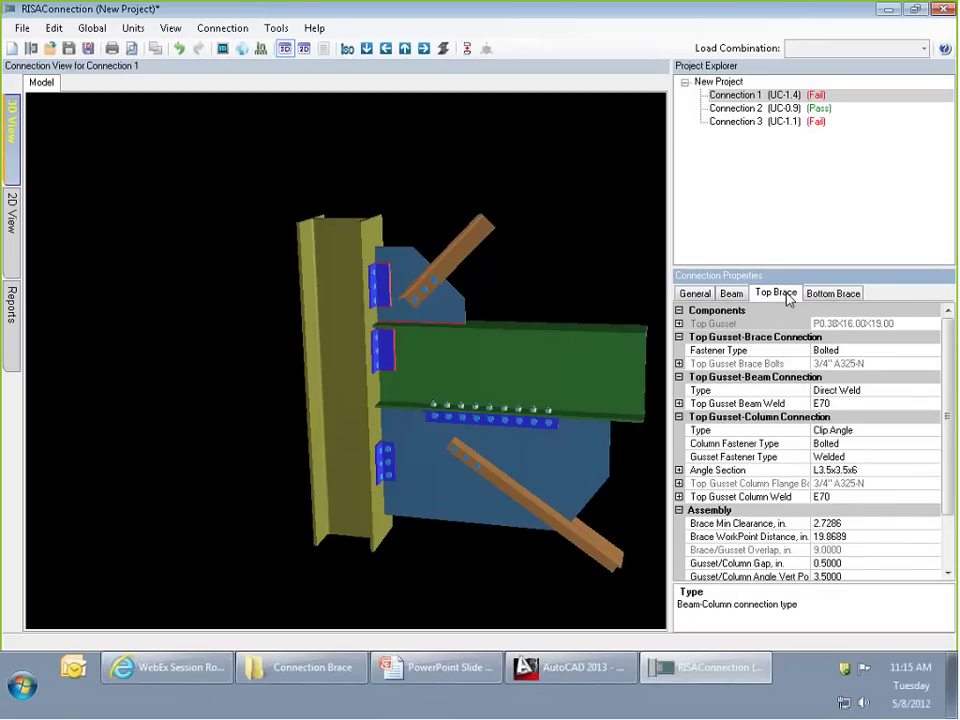
pyautogui.click(731, 293)
pyautogui.click(695, 293)
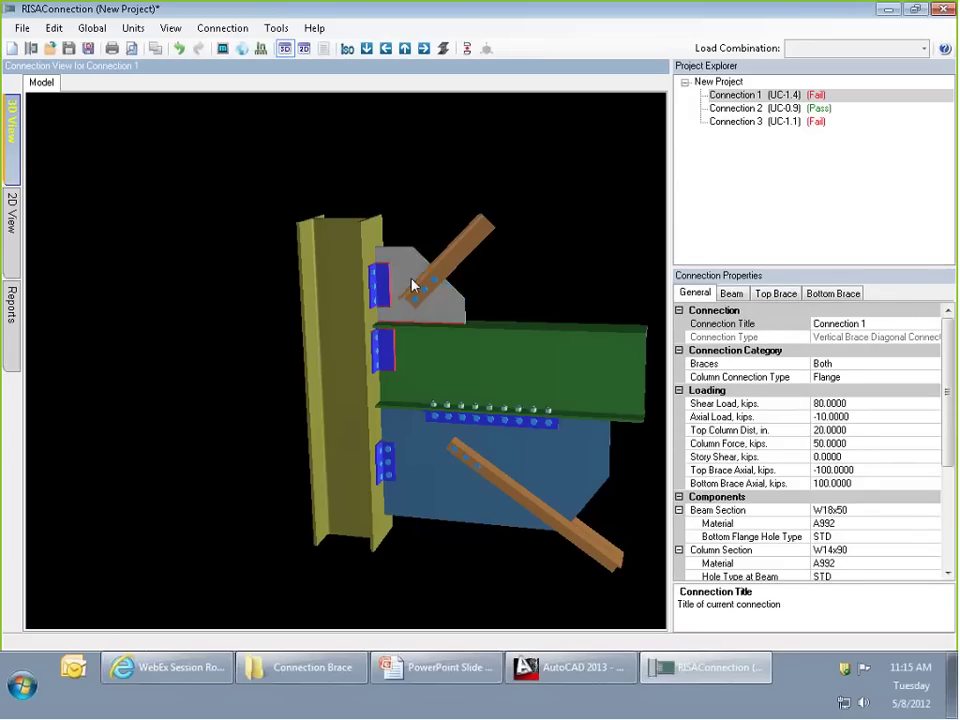
pyautogui.click(13, 214)
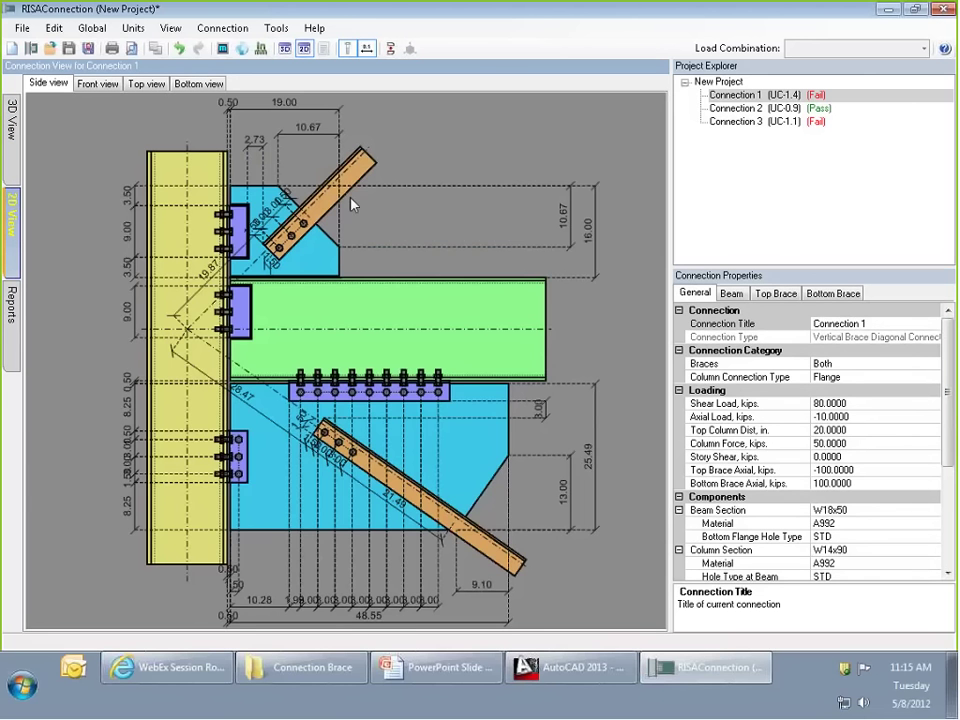
# Examine the dimensions of the top and bottom gussets and braces in the side view of Connection 1.
pyautogui.moveTo(352, 205); pyautogui.dragTo(362, 222, button='middle')
pyautogui.scroll(4, 355, 212)
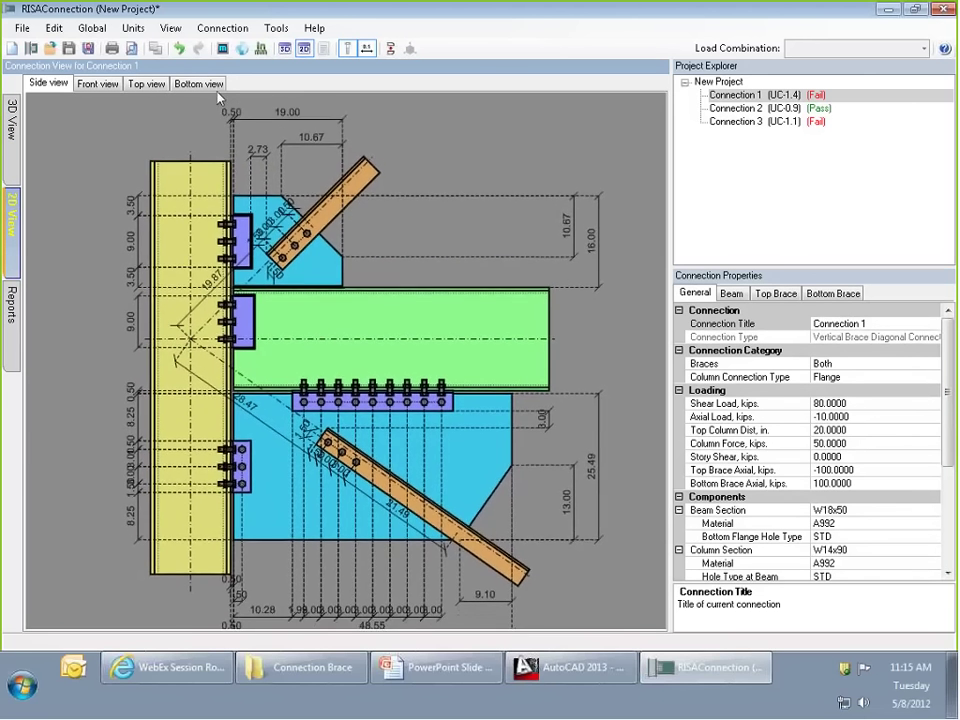
pyautogui.scroll(-2, 330, 203)
pyautogui.scroll(2, 360, 205)
pyautogui.scroll(-3, 360, 204)
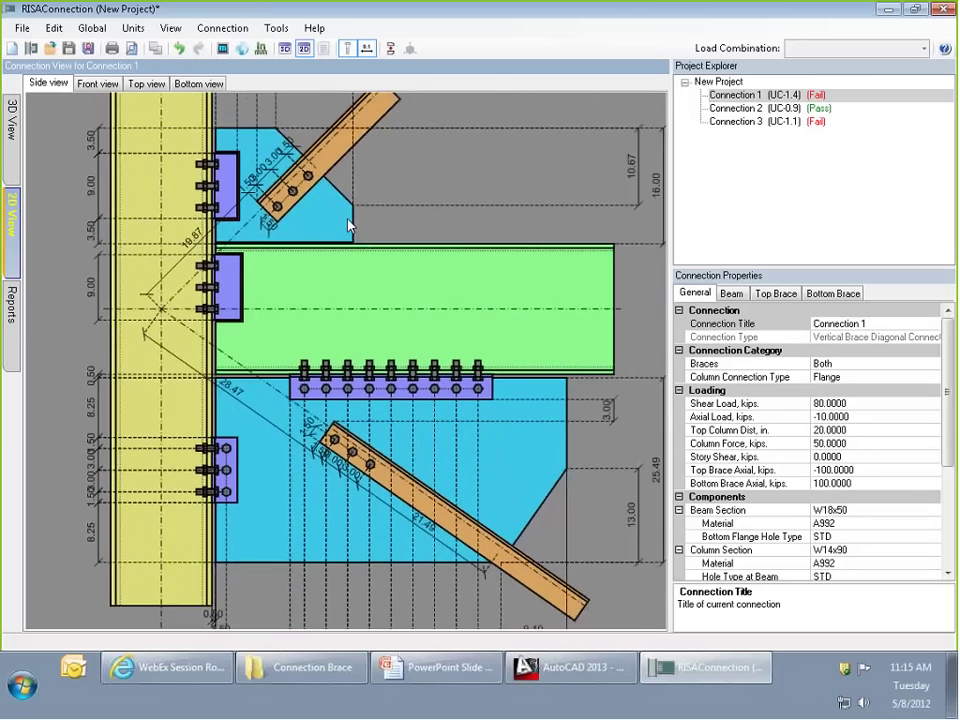
pyautogui.scroll(1, 243, 227)
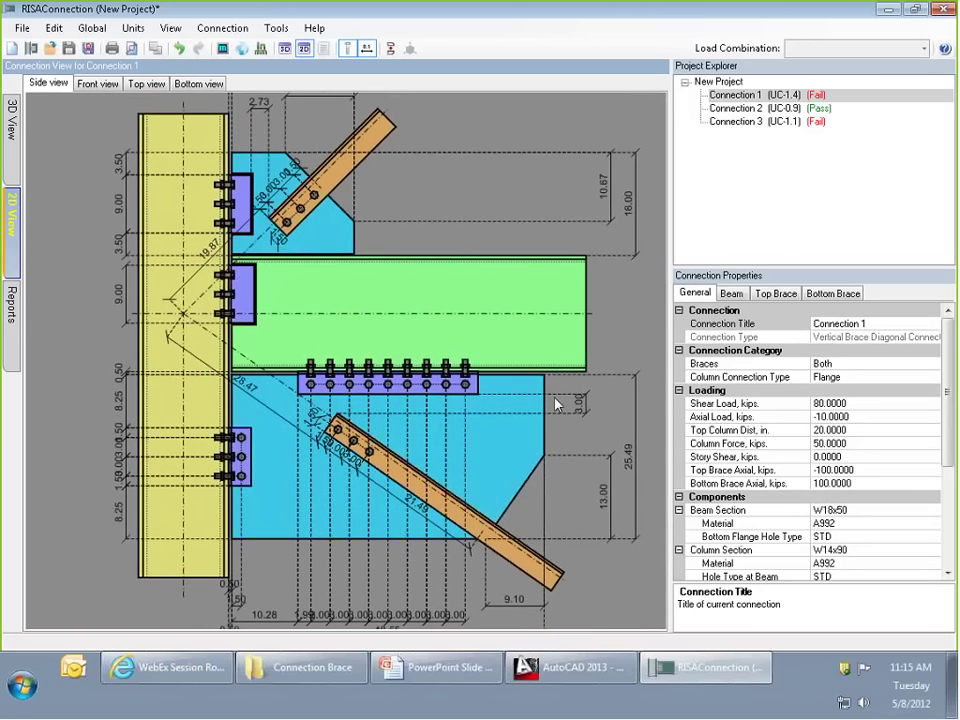
pyautogui.scroll(-1, 379, 326)
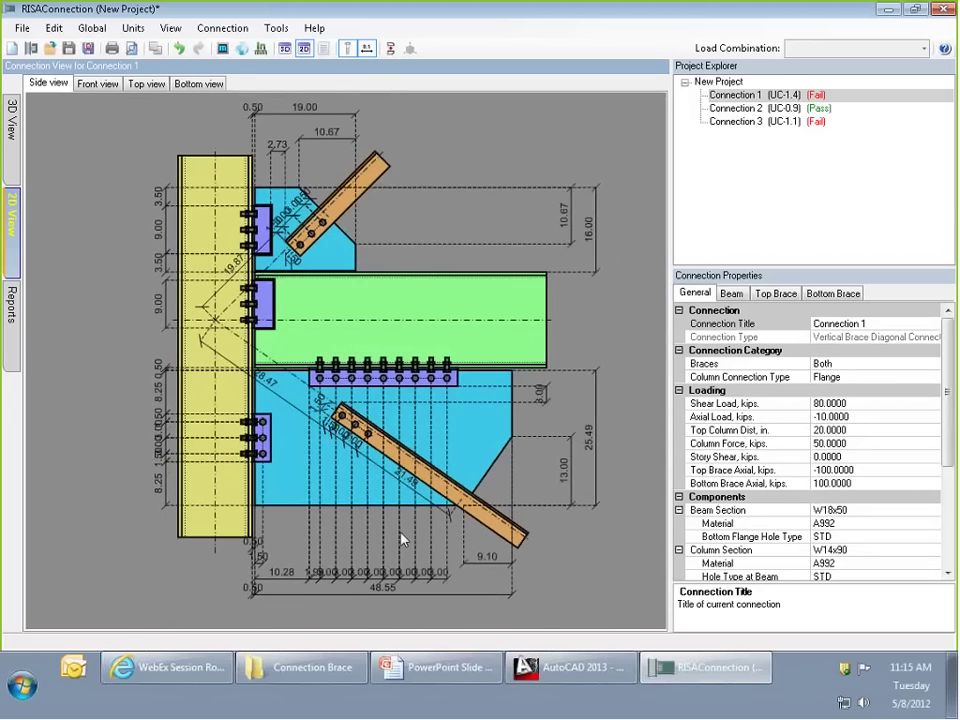
pyautogui.scroll(1, 505, 467)
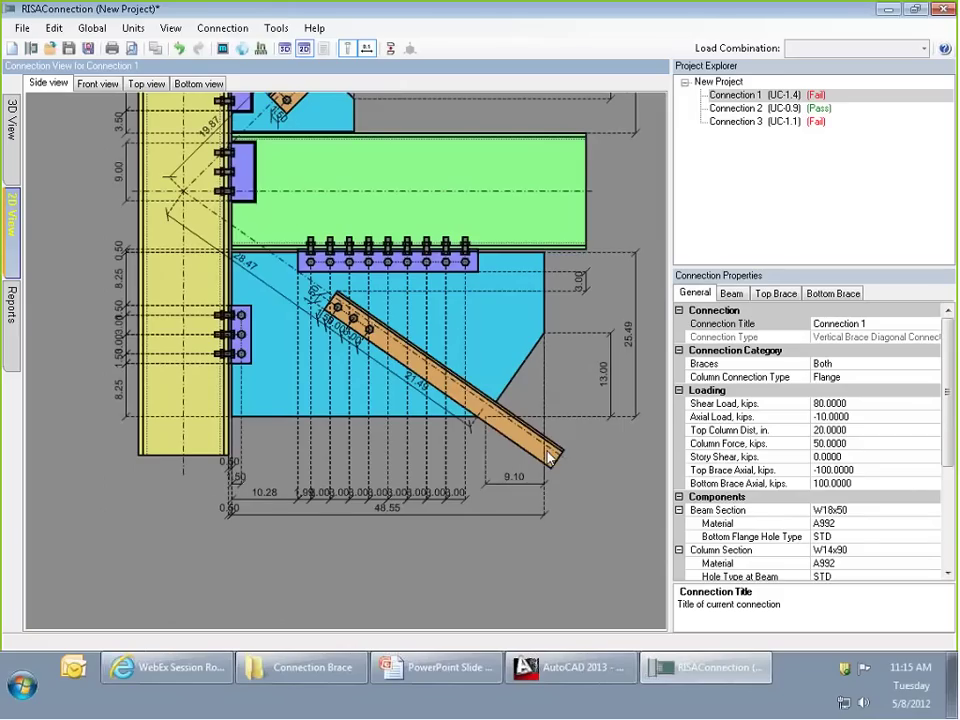
pyautogui.moveTo(513, 394); pyautogui.dragTo(459, 394, button='middle')
pyautogui.scroll(2, 414, 461)
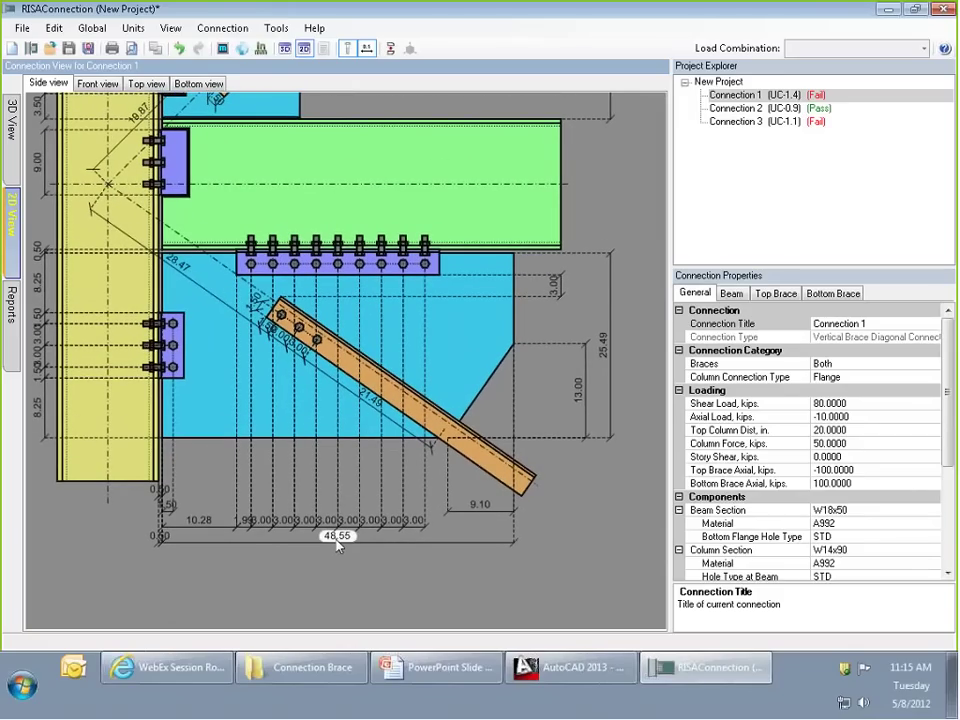
# Try bottom gusset lengths of 36 in and 32 in.
pyautogui.click(337, 539)
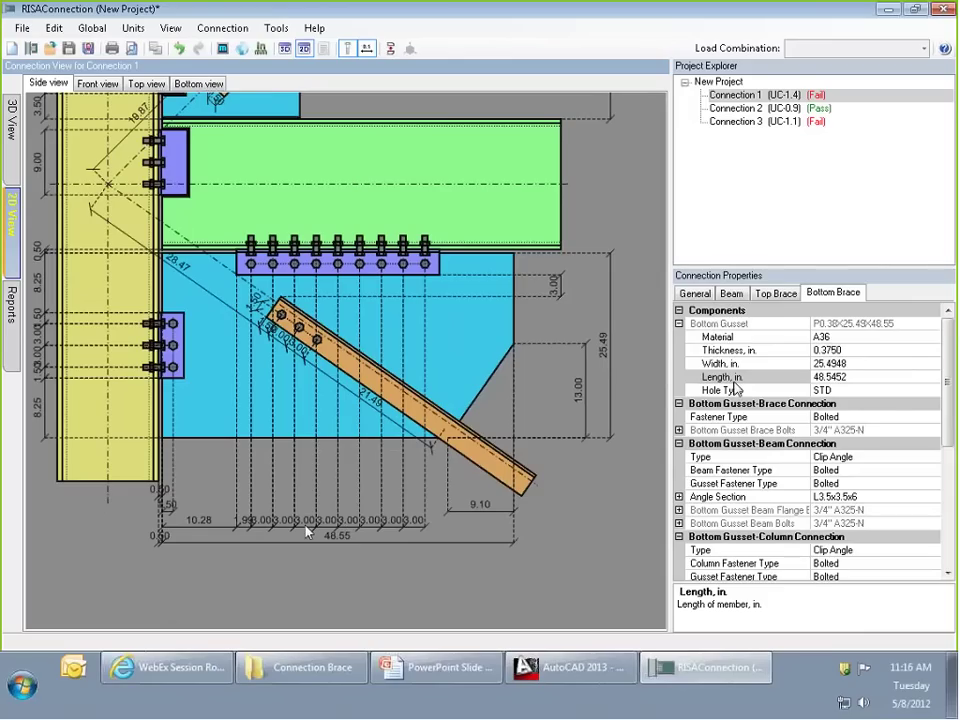
pyautogui.click(733, 380)
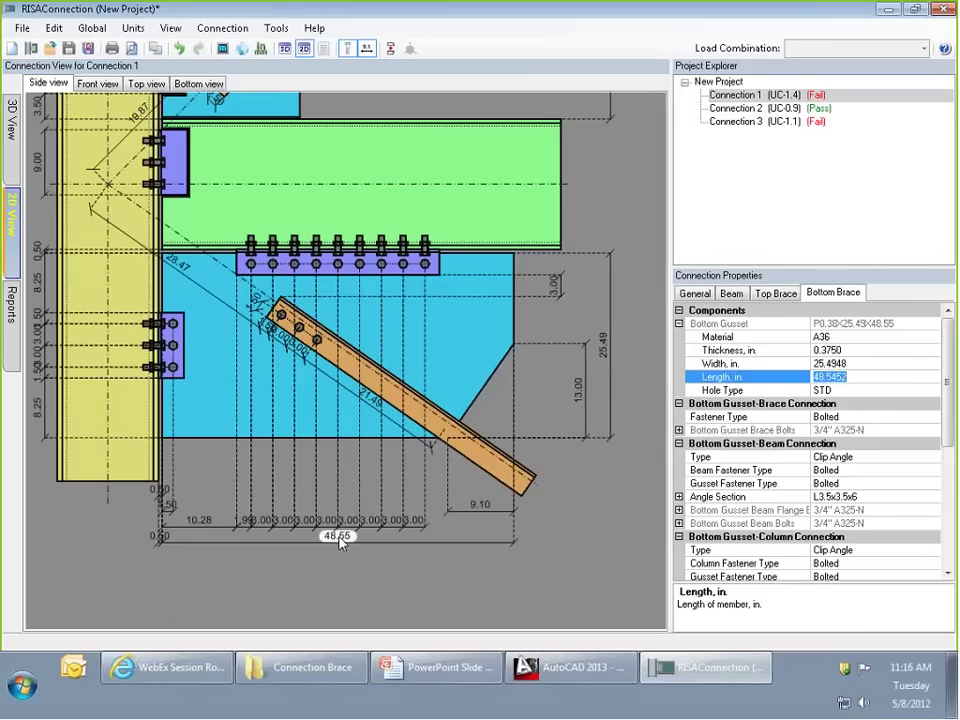
pyautogui.write('36')
pyautogui.press('Return')
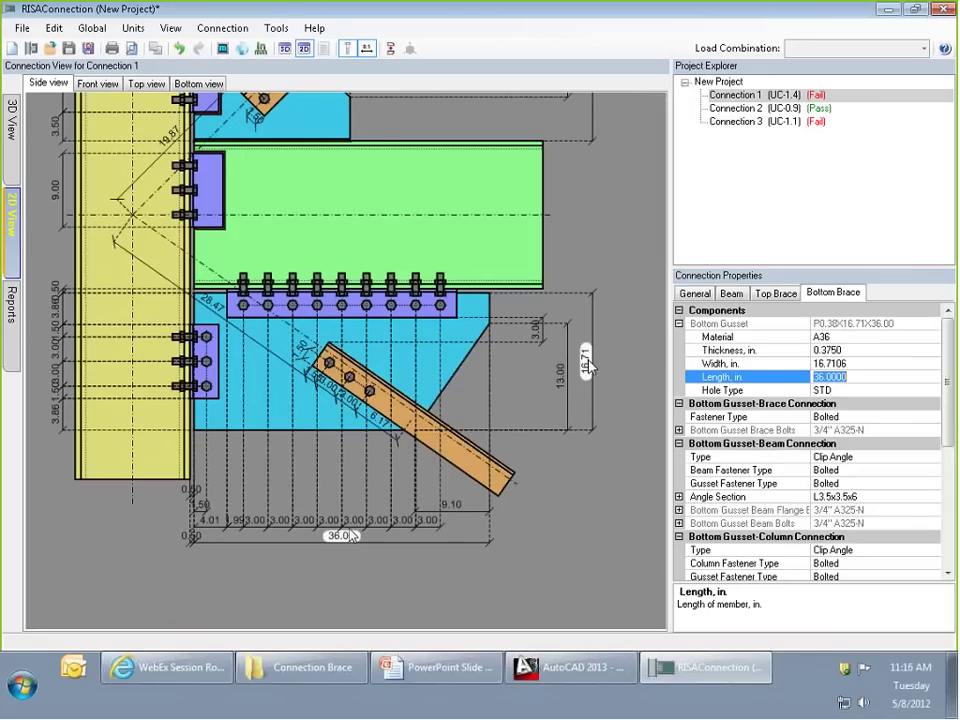
pyautogui.click(338, 545)
pyautogui.write('32')
pyautogui.press('Return')
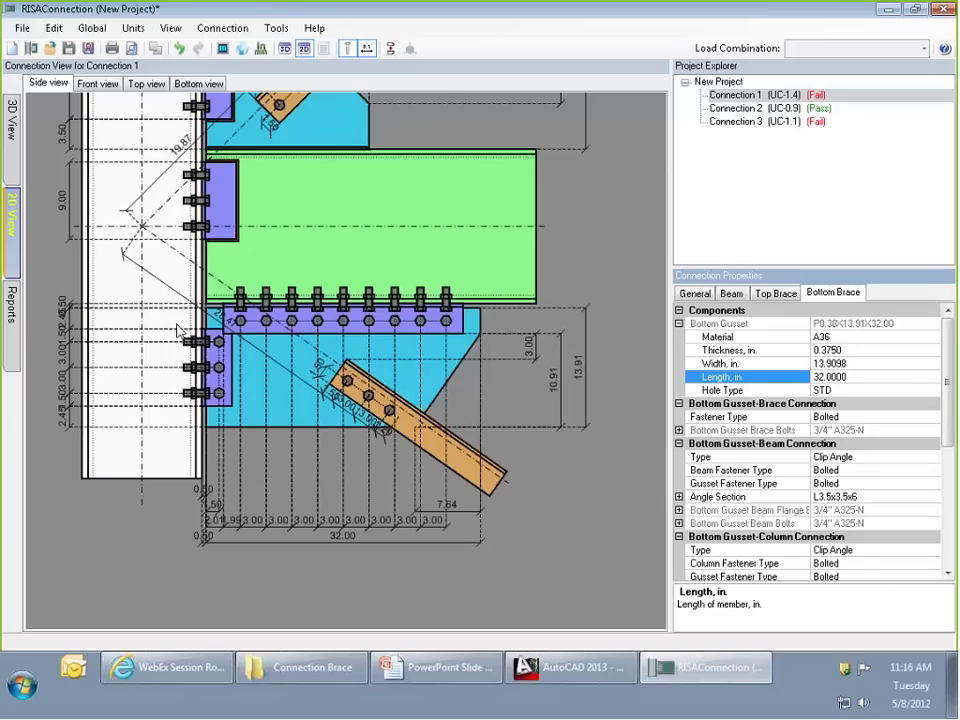
# Set the bottom gusset's width to 16 in.
pyautogui.click(256, 176)
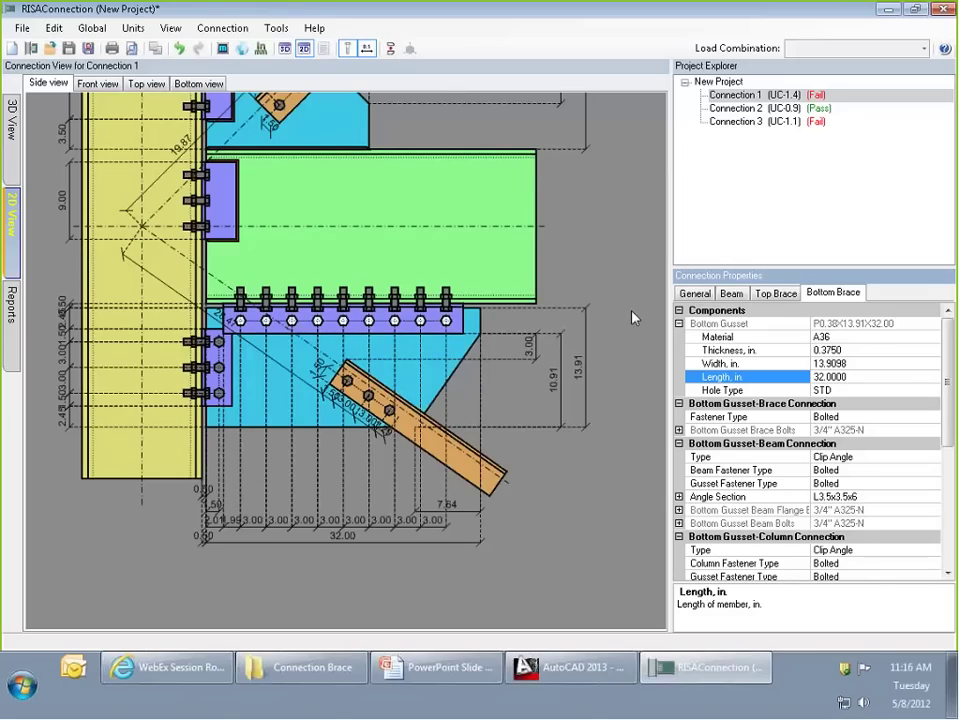
pyautogui.click(579, 382)
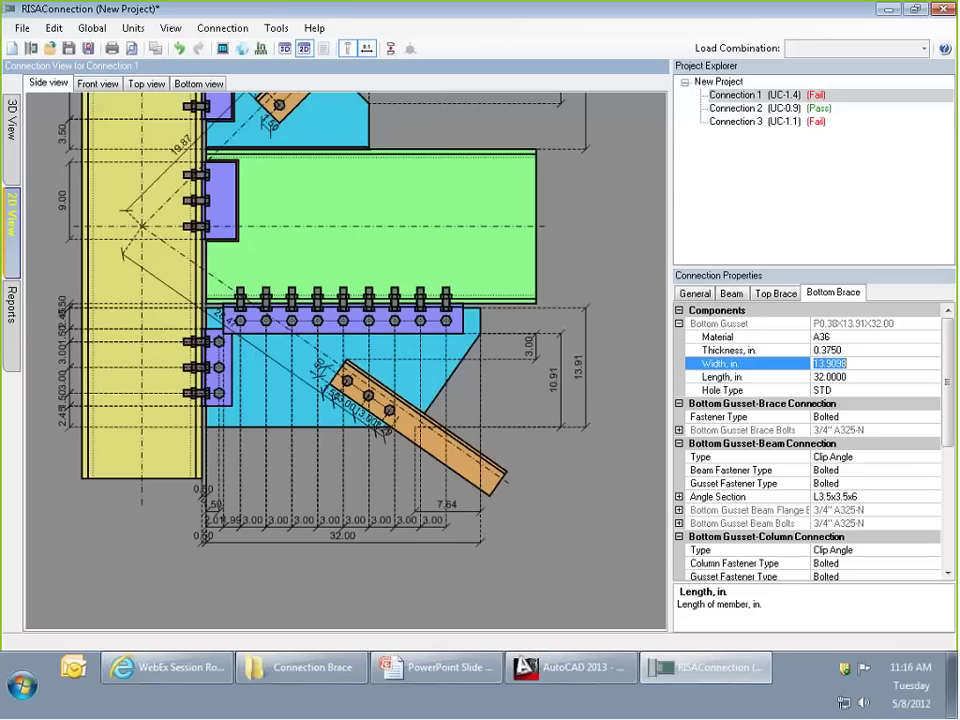
pyautogui.write('16')
pyautogui.press('Return')
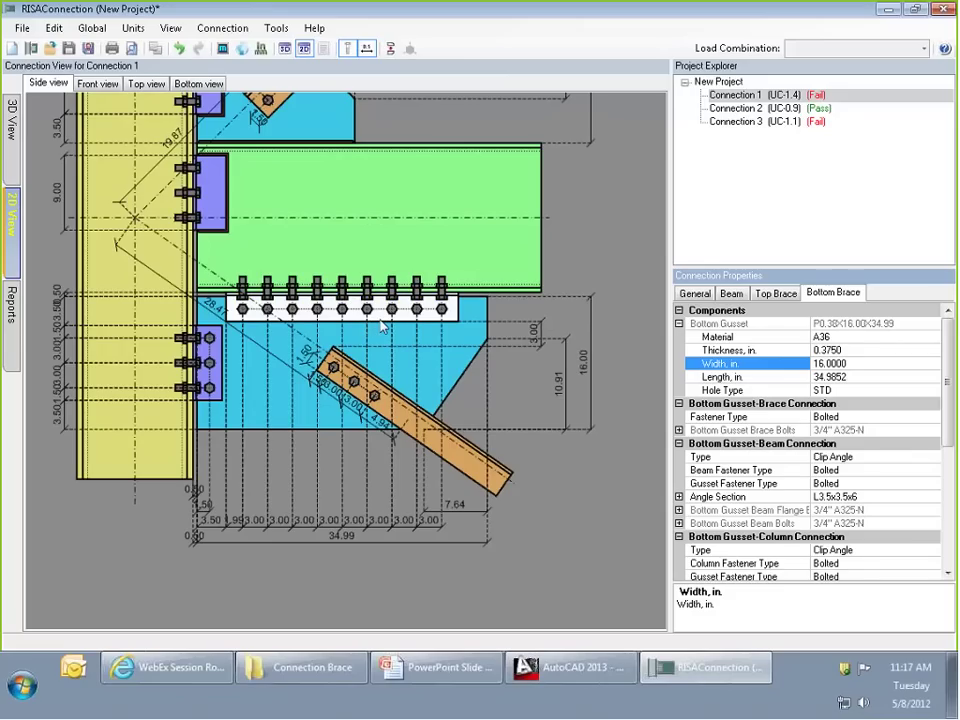
# Set the gusset fastener type of the bottom gusset-beam clip angle connection to Welded and inspect it in the 2D and 3D views.
pyautogui.click(382, 328)
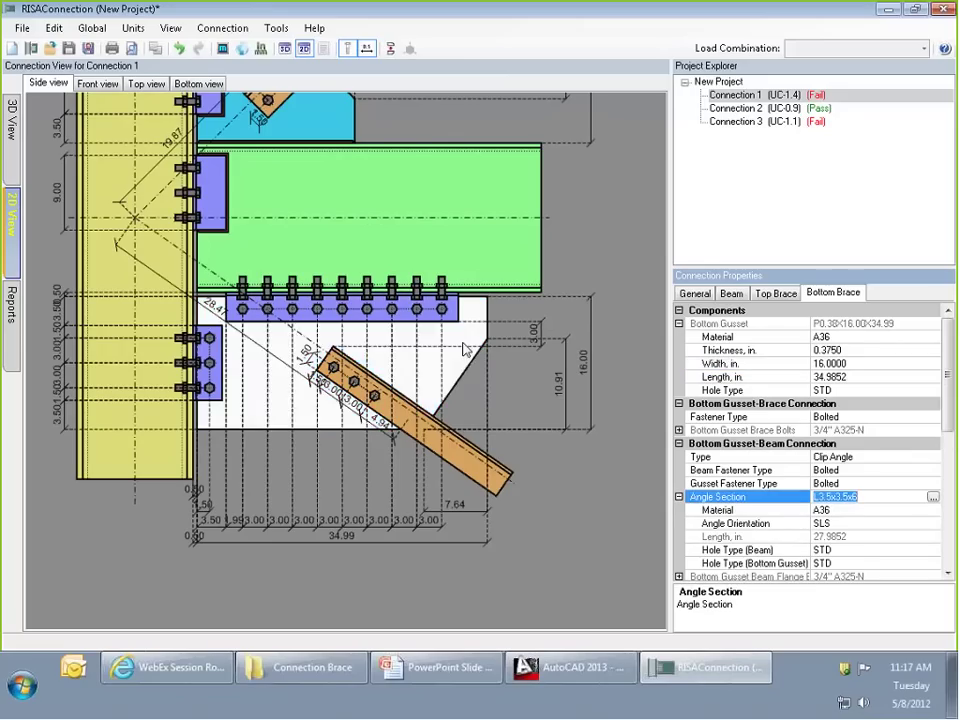
pyautogui.click(863, 502)
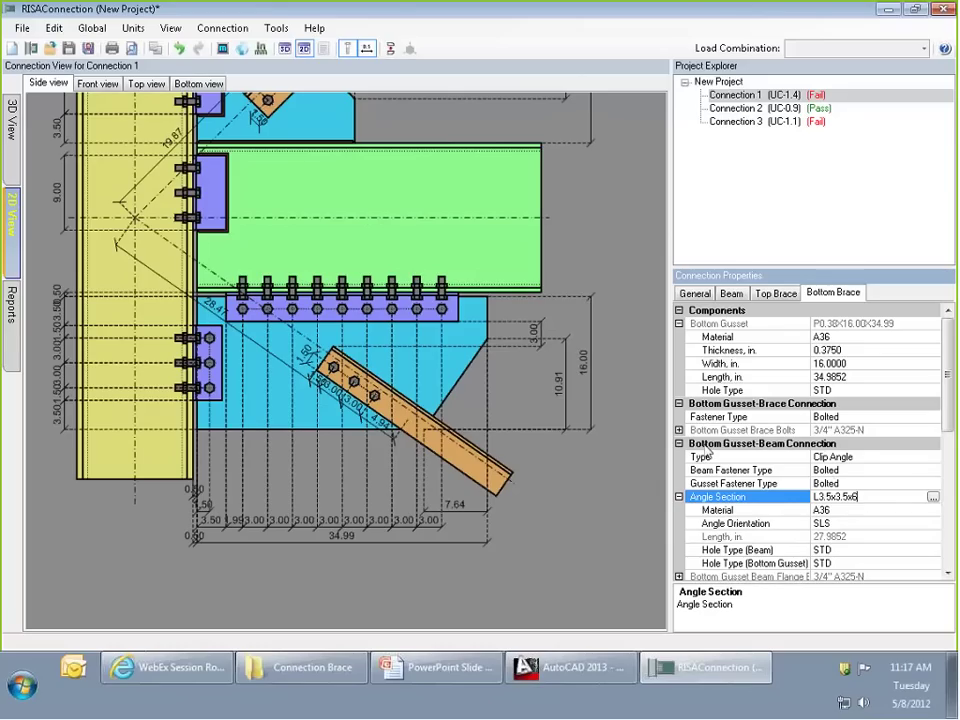
pyautogui.click(856, 459)
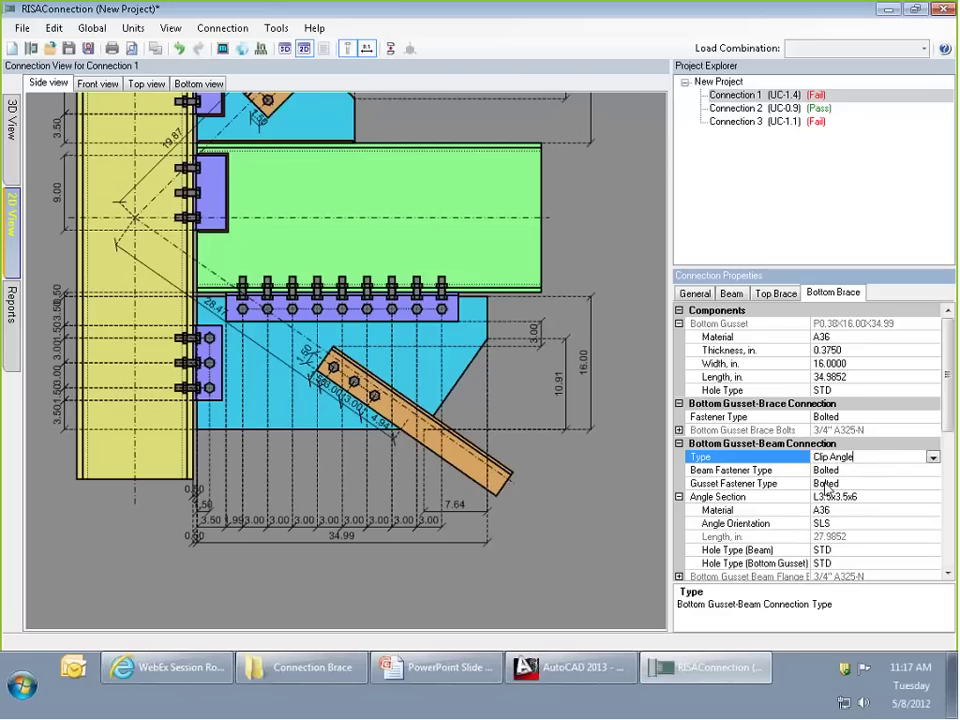
pyautogui.click(894, 471)
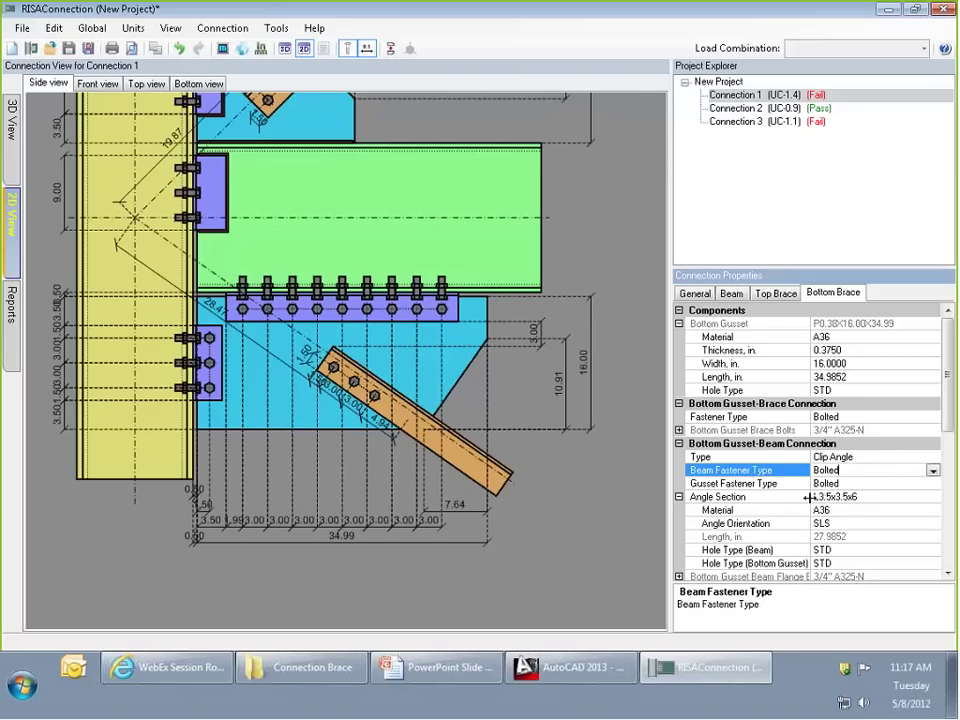
pyautogui.click(932, 484)
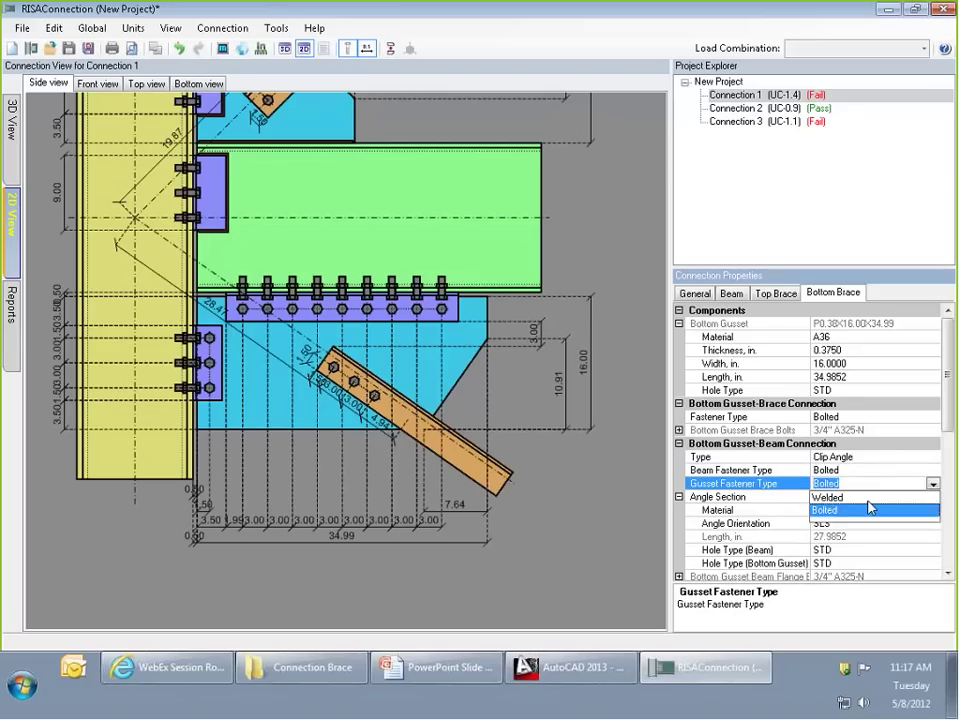
pyautogui.click(932, 484)
pyautogui.click(857, 497)
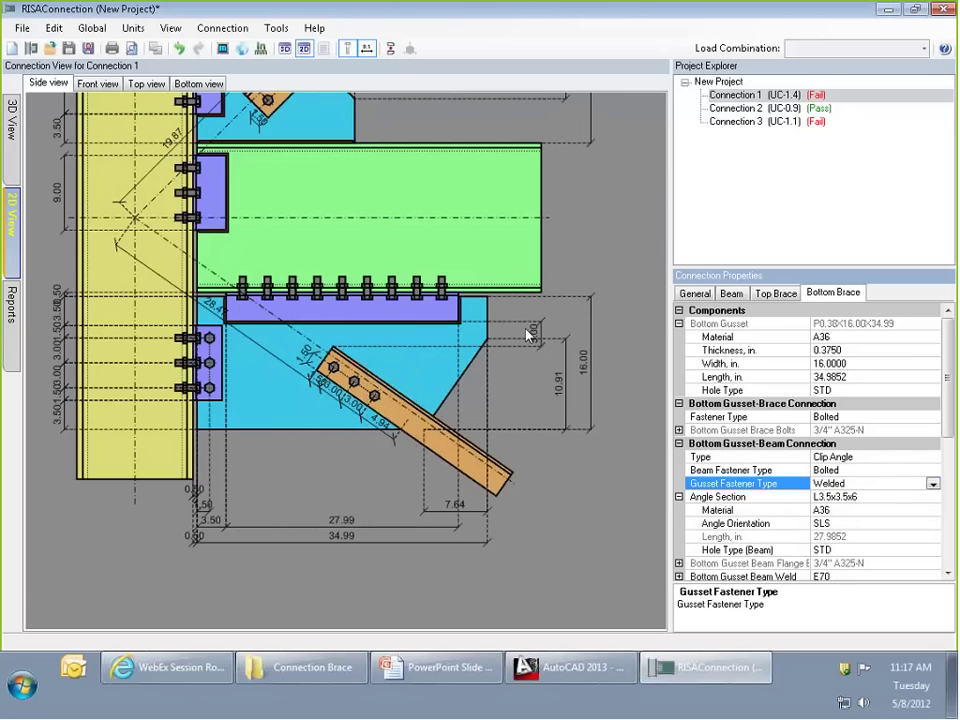
pyautogui.scroll(3, 410, 355)
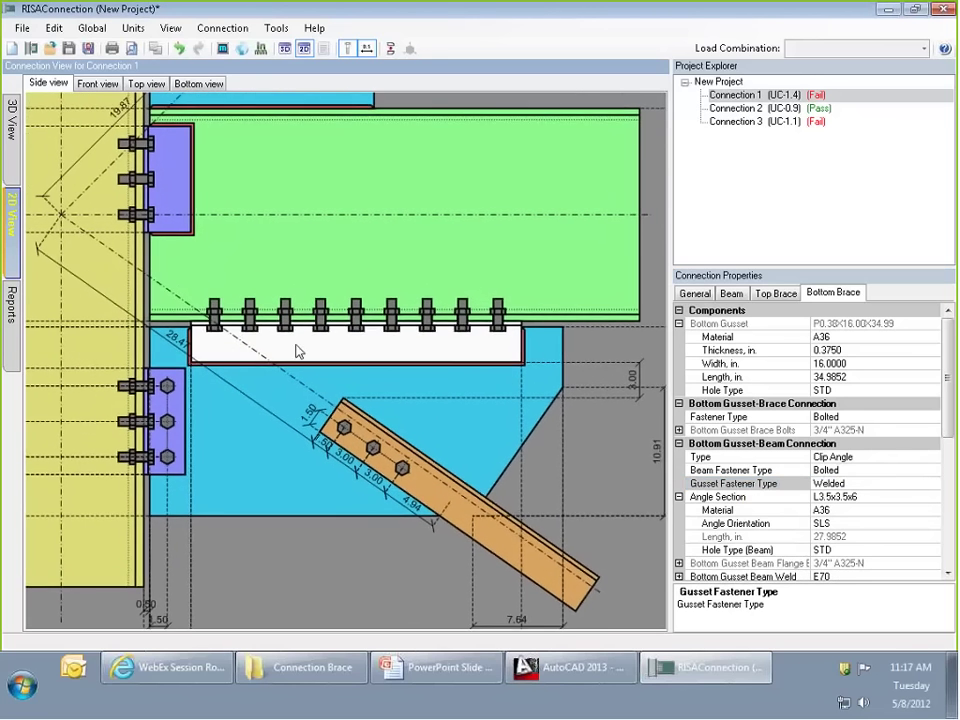
pyautogui.click(12, 130)
pyautogui.moveTo(588, 368)
pyautogui.mouseDown(button='middle')
pyautogui.moveTo(438, 324)
pyautogui.moveTo(411, 281)
pyautogui.moveTo(499, 360)
pyautogui.moveTo(557, 384)
pyautogui.mouseUp(button='middle')
pyautogui.click(12, 212)
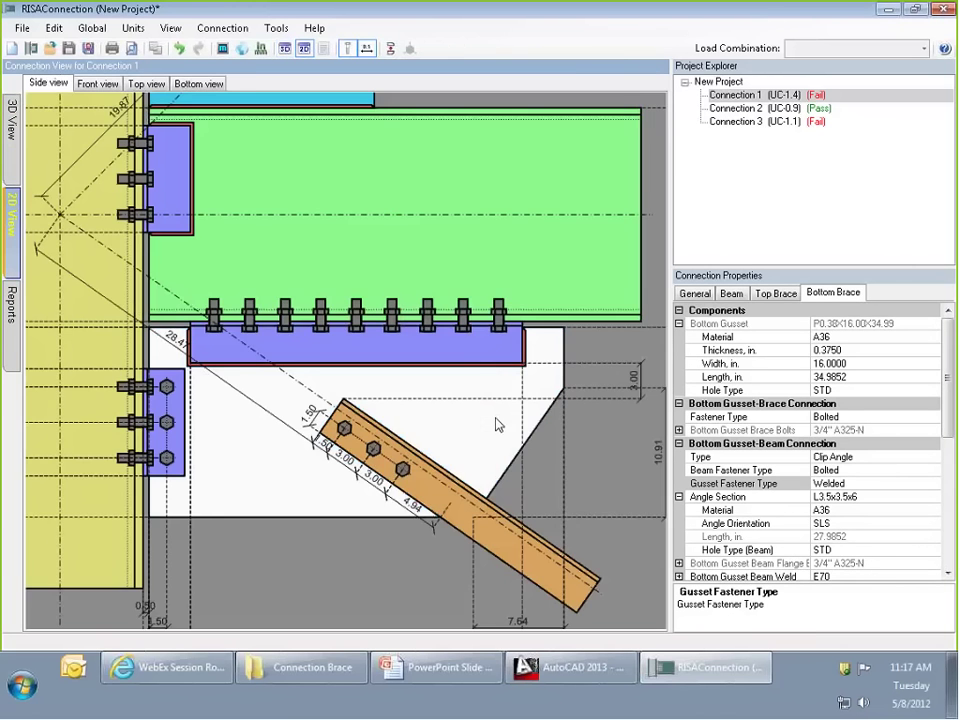
# Set the bottom brace's workpoint distance to 24 in and inspect the brace position and workpoint in the side view.
pyautogui.scroll(-2, 310, 224)
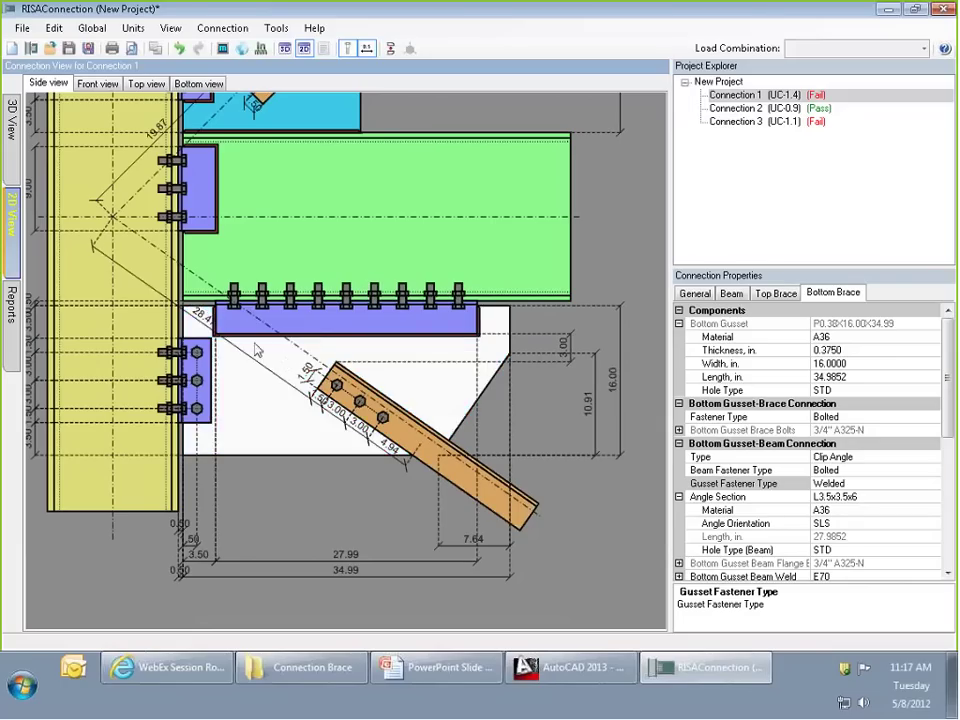
pyautogui.click(205, 318)
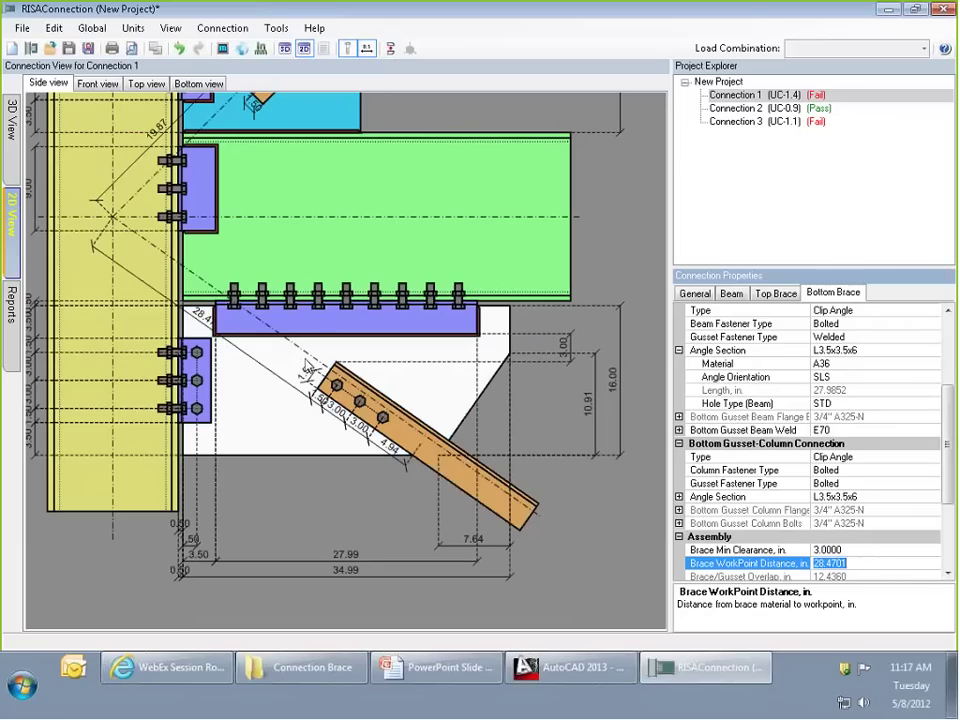
pyautogui.moveTo(341, 389); pyautogui.dragTo(307, 366)
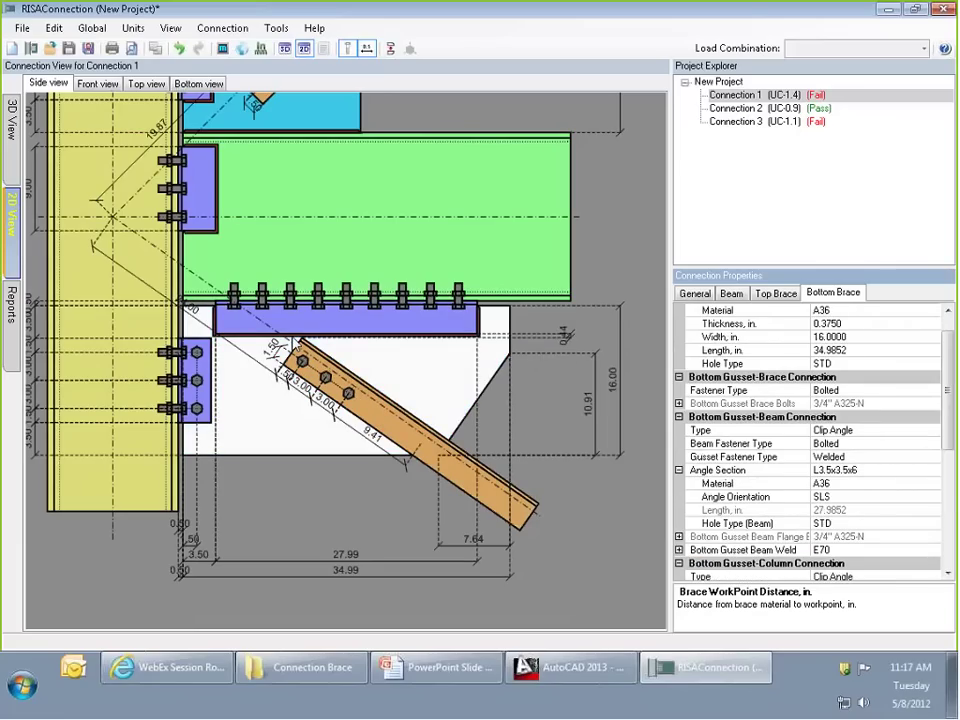
pyautogui.middleClick(331, 522)
pyautogui.middleClick(331, 522)
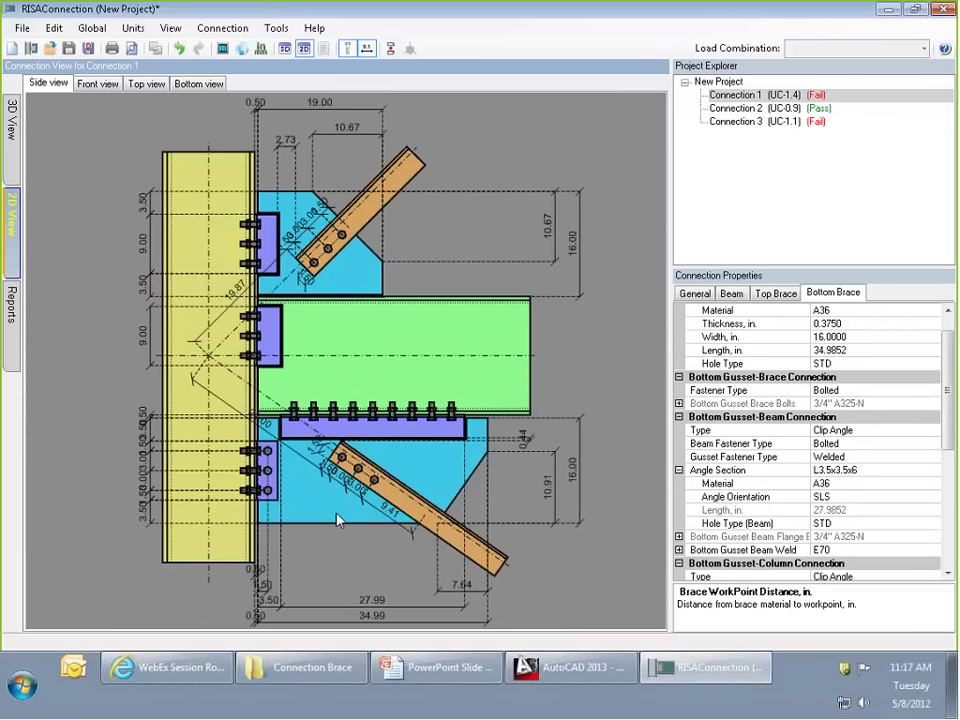
pyautogui.scroll(4, 296, 487)
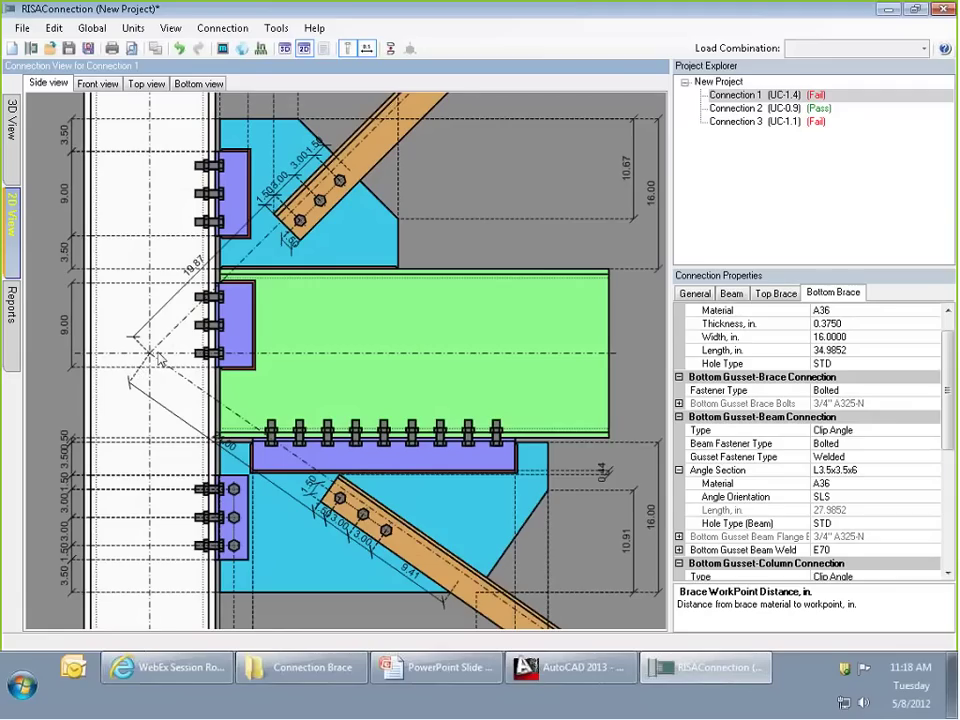
pyautogui.click(157, 357)
# Set the bottom gusset brace bolts to 4 bolts per row.
pyautogui.moveTo(473, 529)
pyautogui.mouseDown(button='middle')
pyautogui.moveTo(432, 455)
pyautogui.moveTo(448, 462)
pyautogui.moveTo(426, 370)
pyautogui.mouseUp(button='middle')
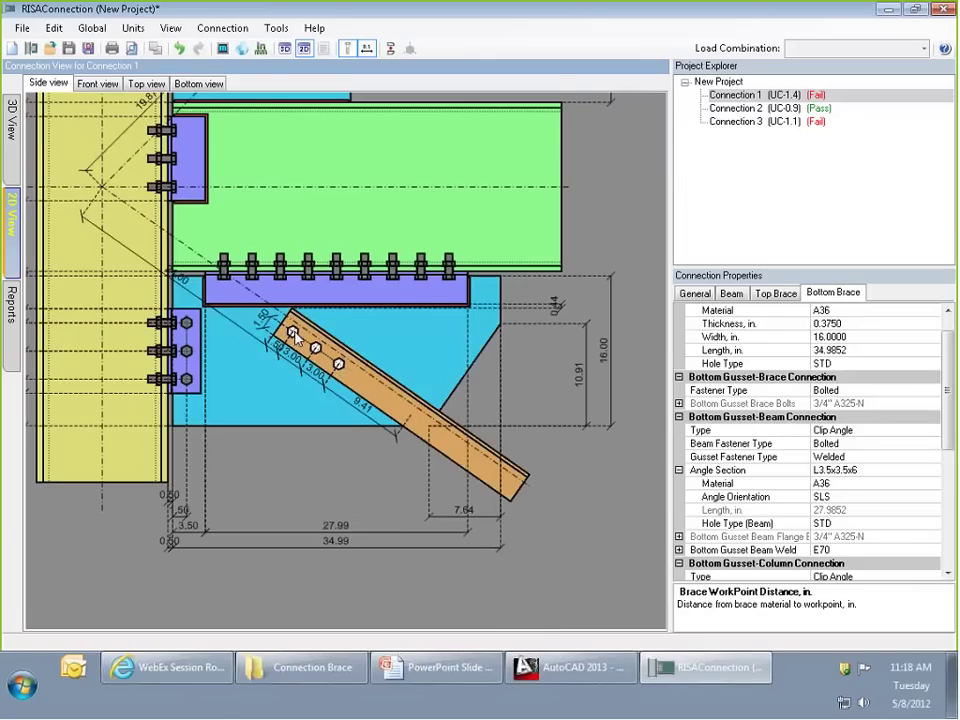
pyautogui.click(339, 370)
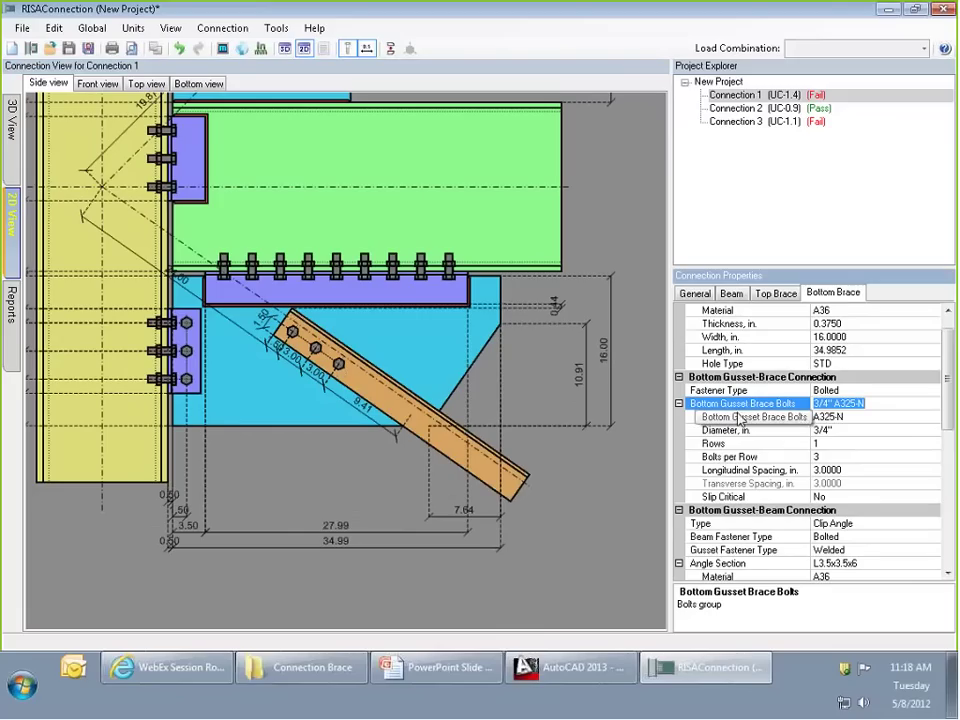
pyautogui.doubleClick(842, 457)
pyautogui.write('4')
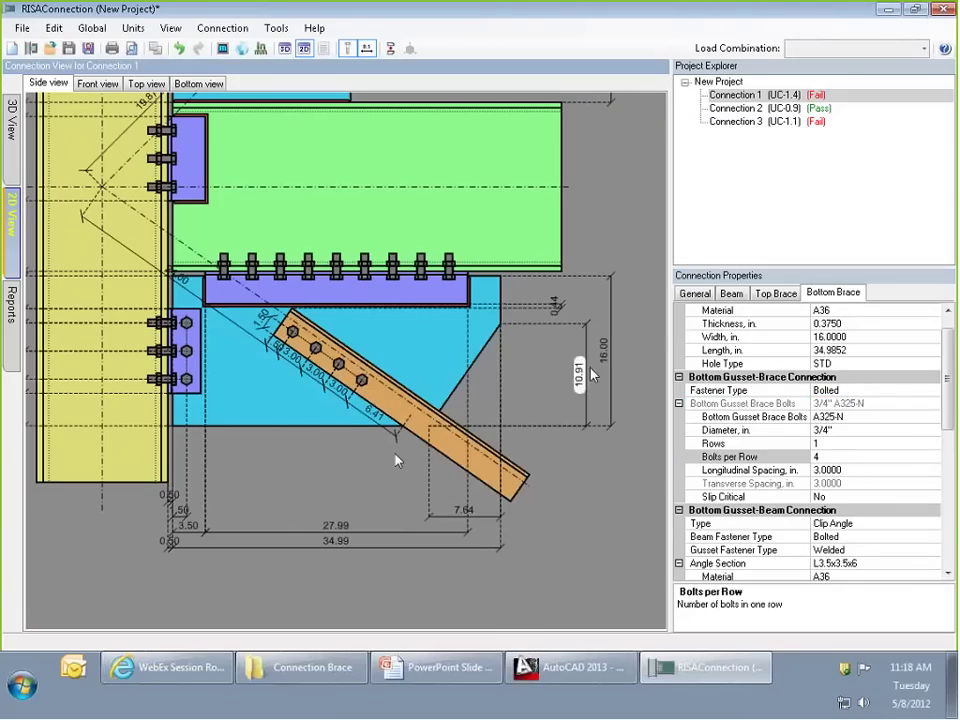
# Set the bottom gusset's vertical clip to 13 in.
pyautogui.click(488, 336)
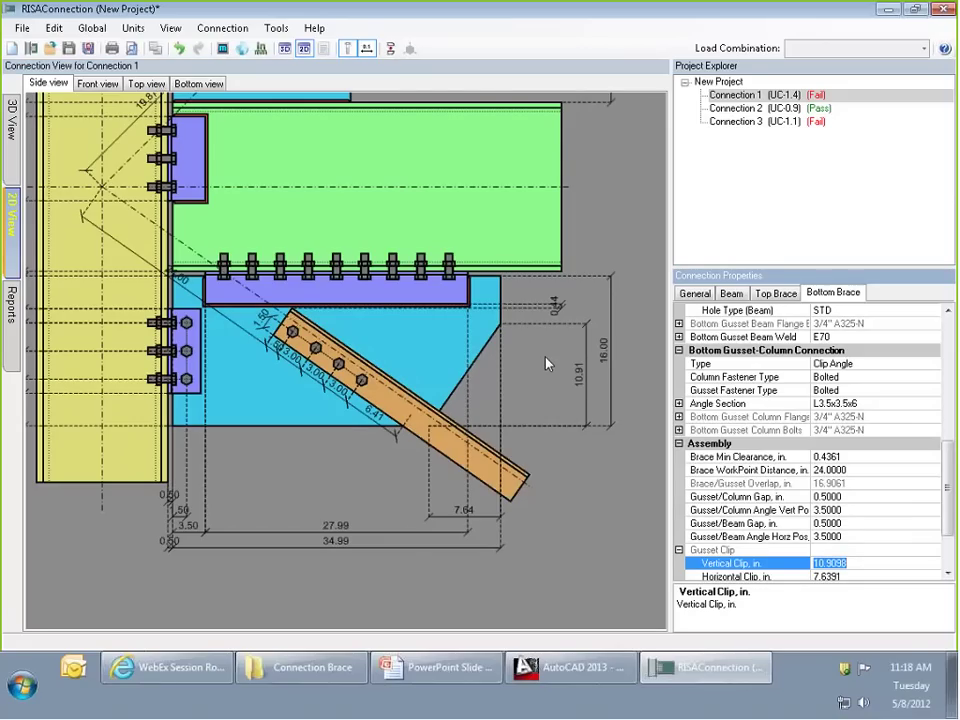
pyautogui.write('13')
pyautogui.press('Return')
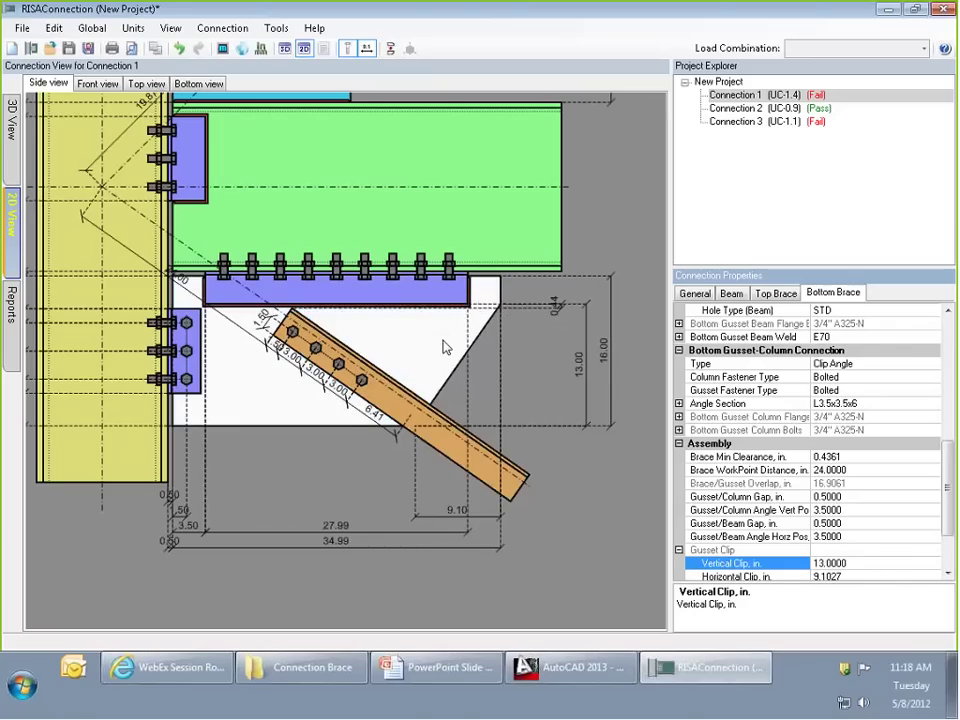
# Check the brace bolts' gusset edge distance and set the bottom brace's workpoint distance to 26.5 in.
pyautogui.click(378, 417)
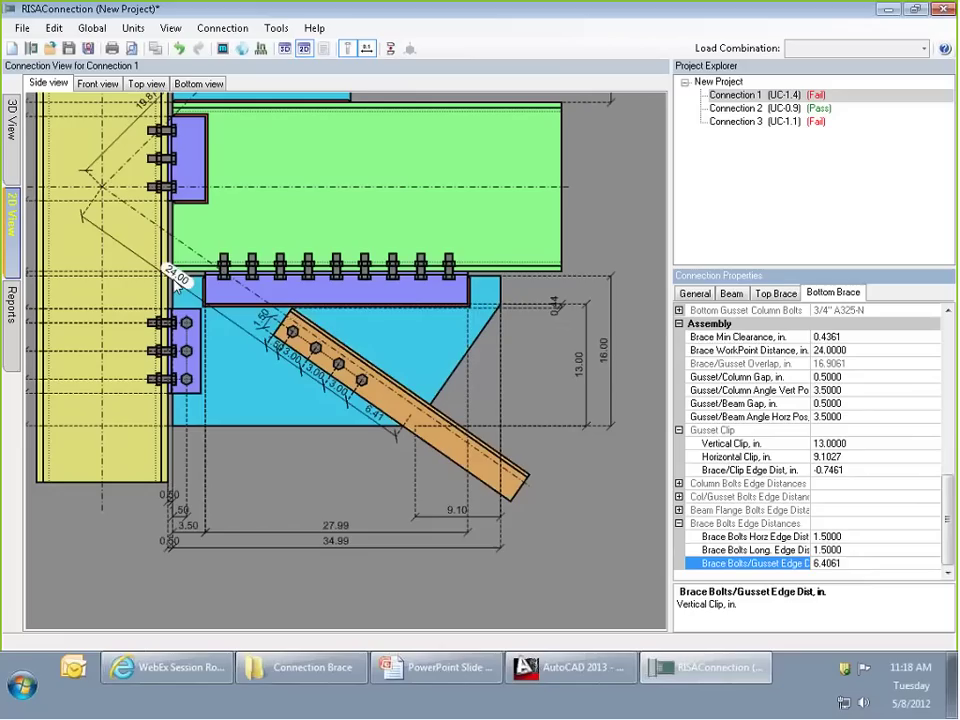
pyautogui.click(176, 277)
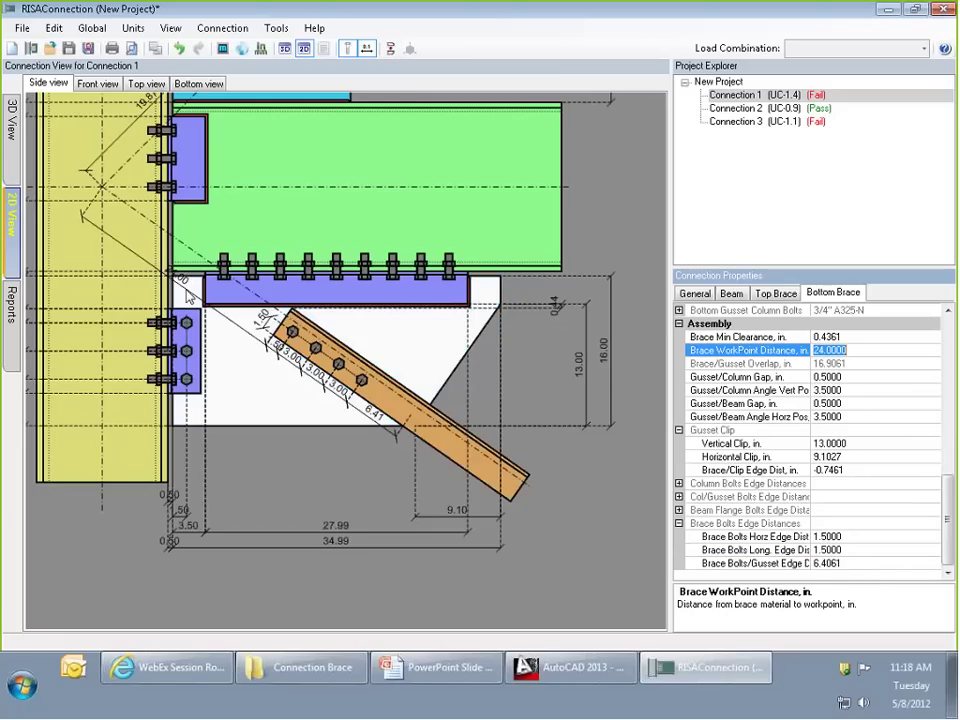
pyautogui.write('26.5')
pyautogui.press('Return')
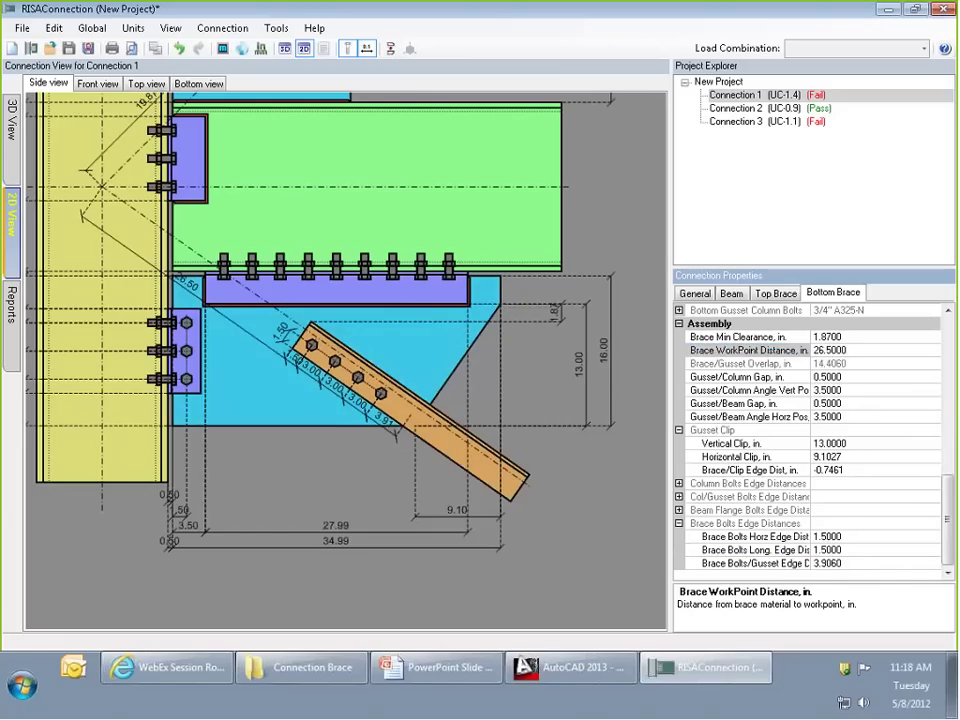
pyautogui.click(589, 303)
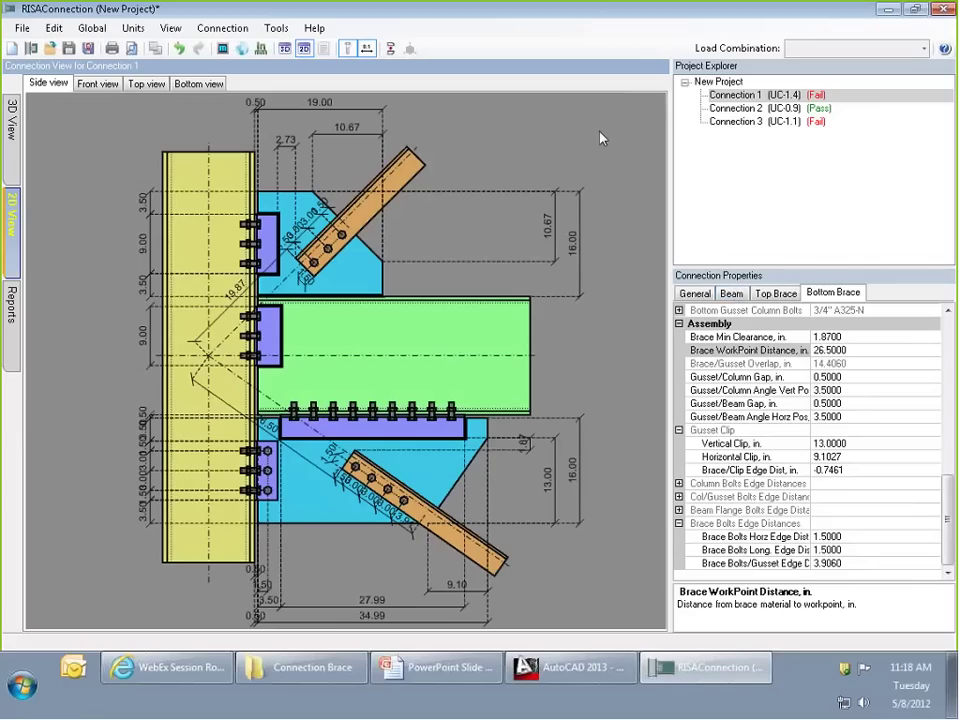
# Open the summary report of Connection 1 and review the results table of all its connection checks.
pyautogui.click(14, 336)
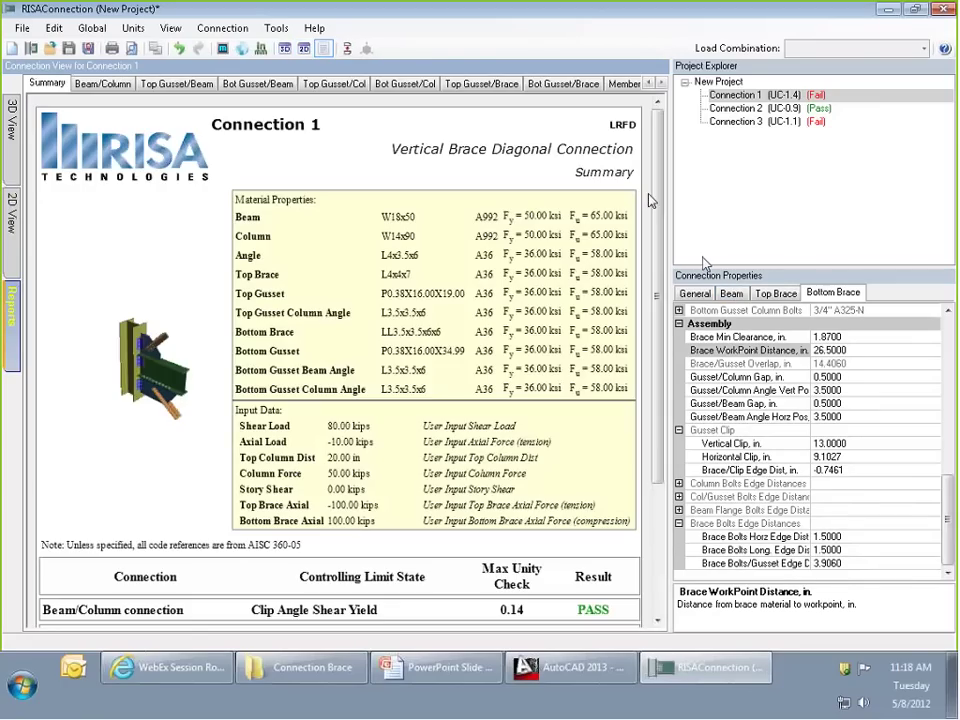
pyautogui.moveTo(662, 250); pyautogui.dragTo(678, 387)
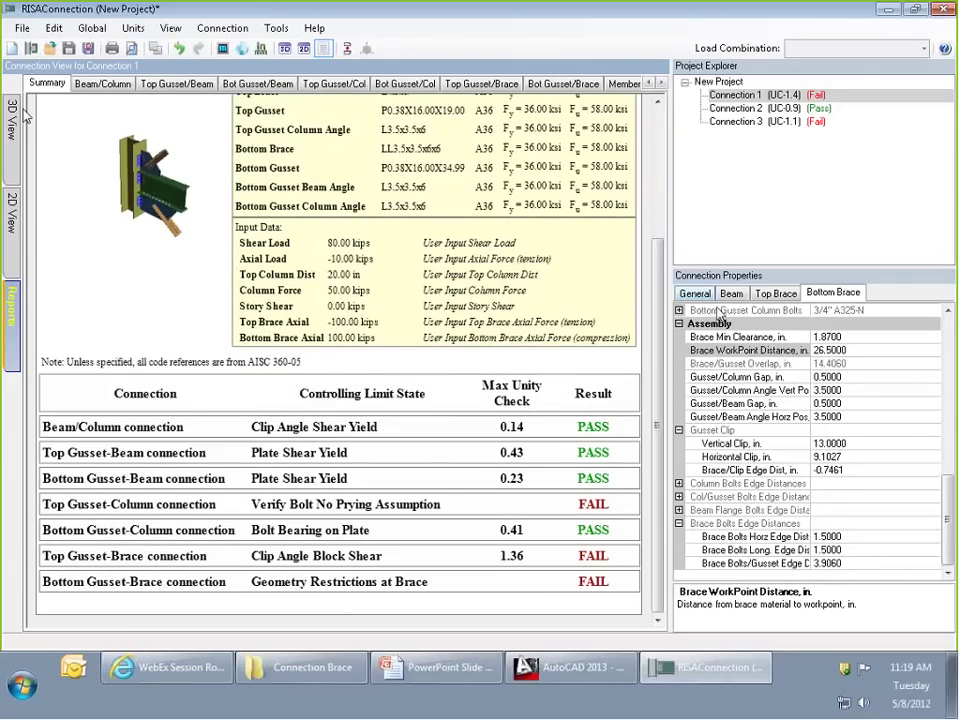
pyautogui.scroll(3, 657, 310)
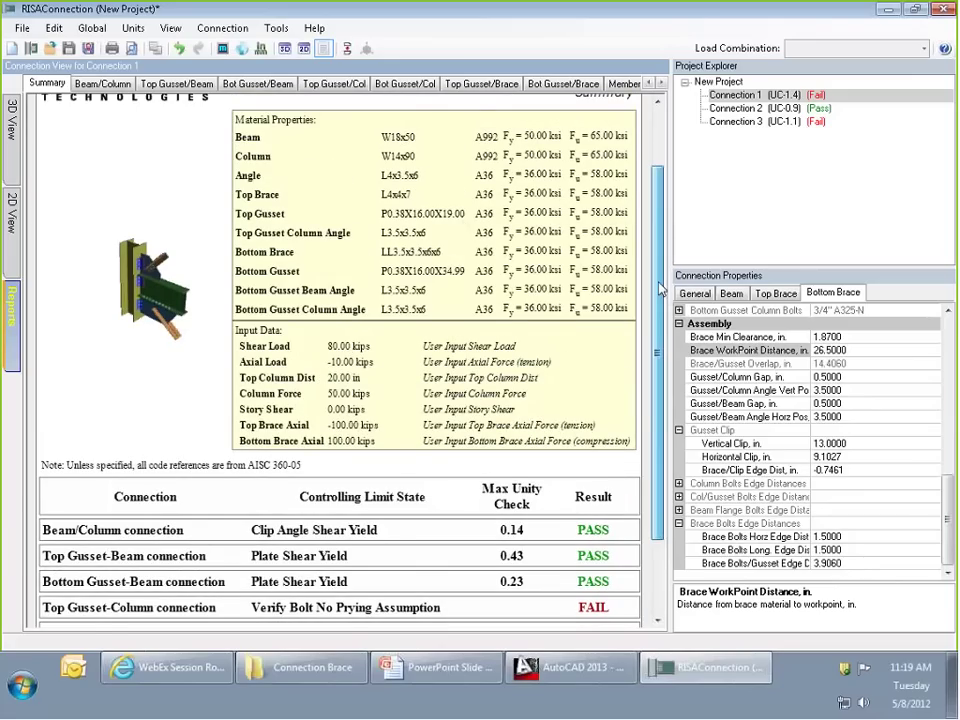
pyautogui.scroll(-3, 590, 440)
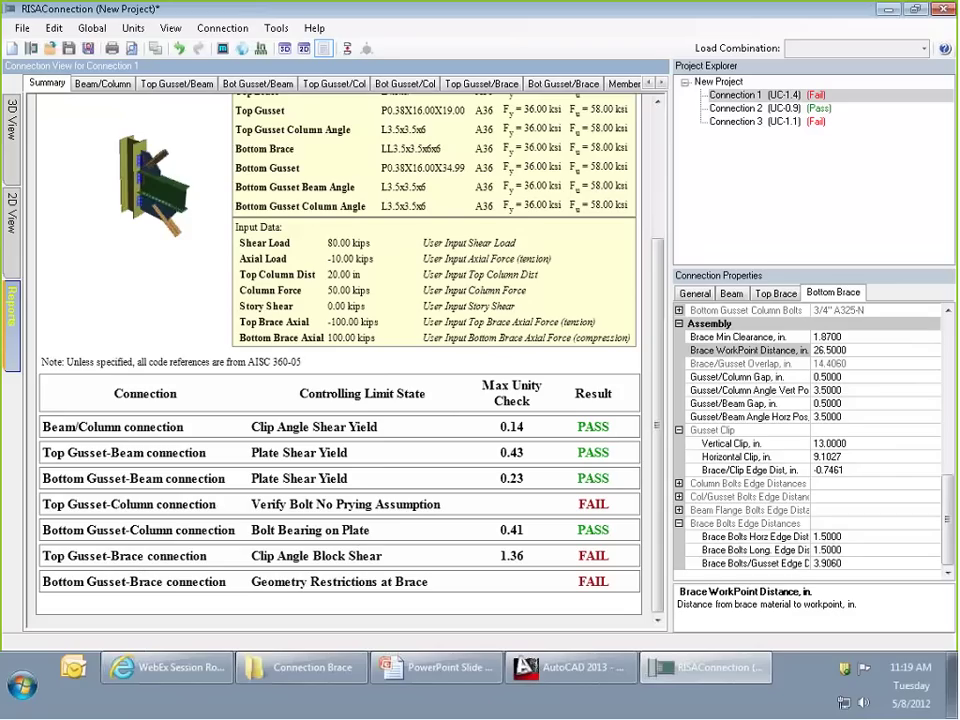
# Examine the top gusset-column report, reading the detailed calculation of the Verify Bolt No Prying Assumption check.
pyautogui.click(186, 86)
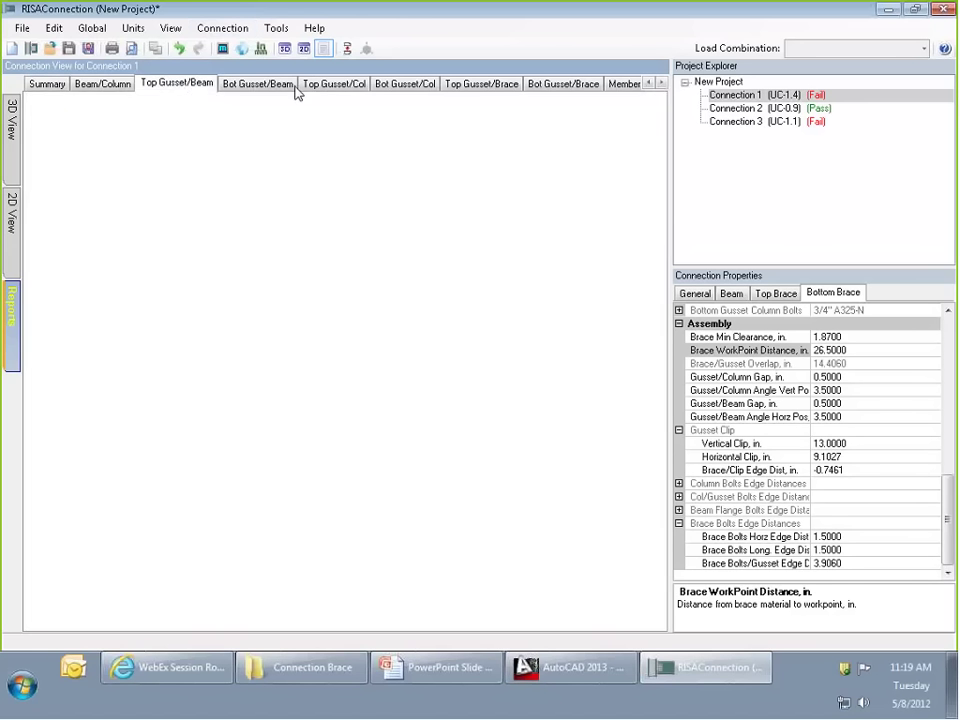
pyautogui.click(340, 85)
pyautogui.scroll(-8, 658, 450)
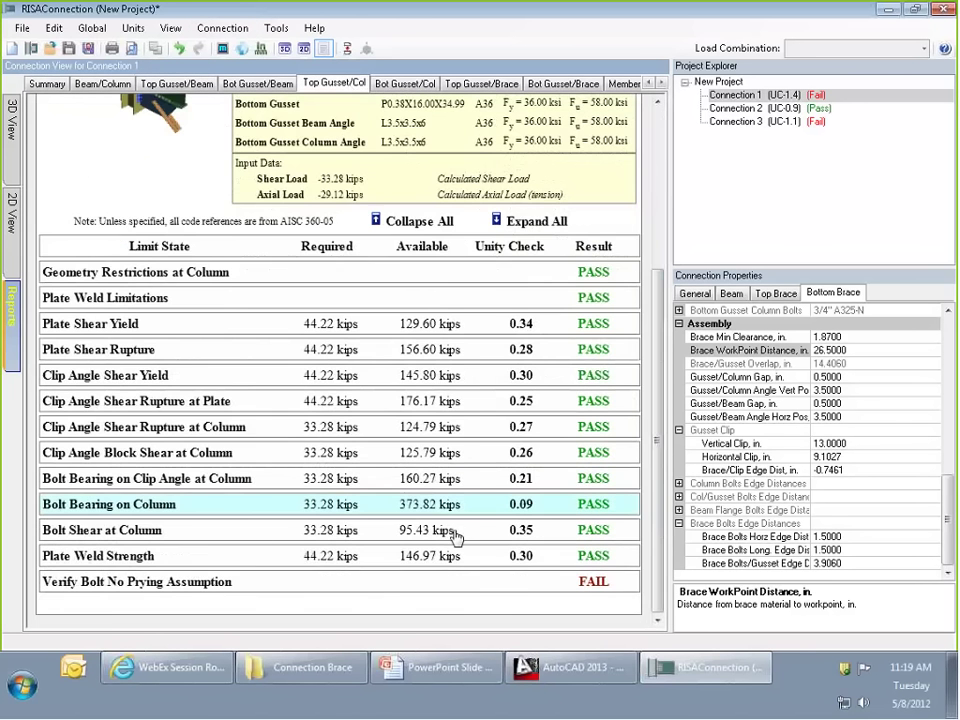
pyautogui.scroll(-7, 253, 506)
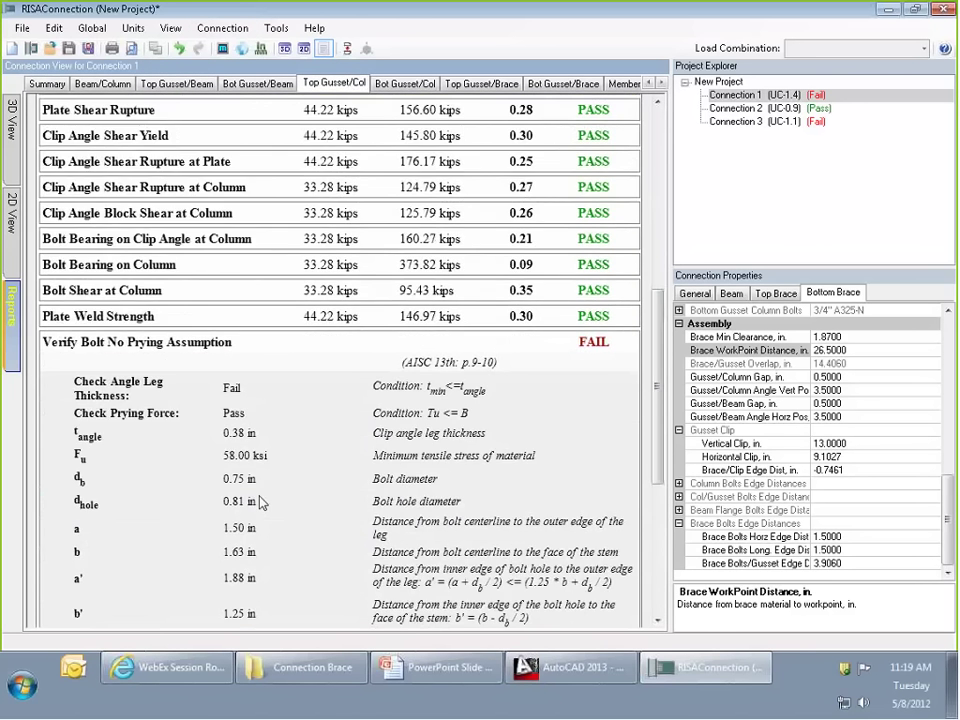
pyautogui.scroll(-3, 261, 410)
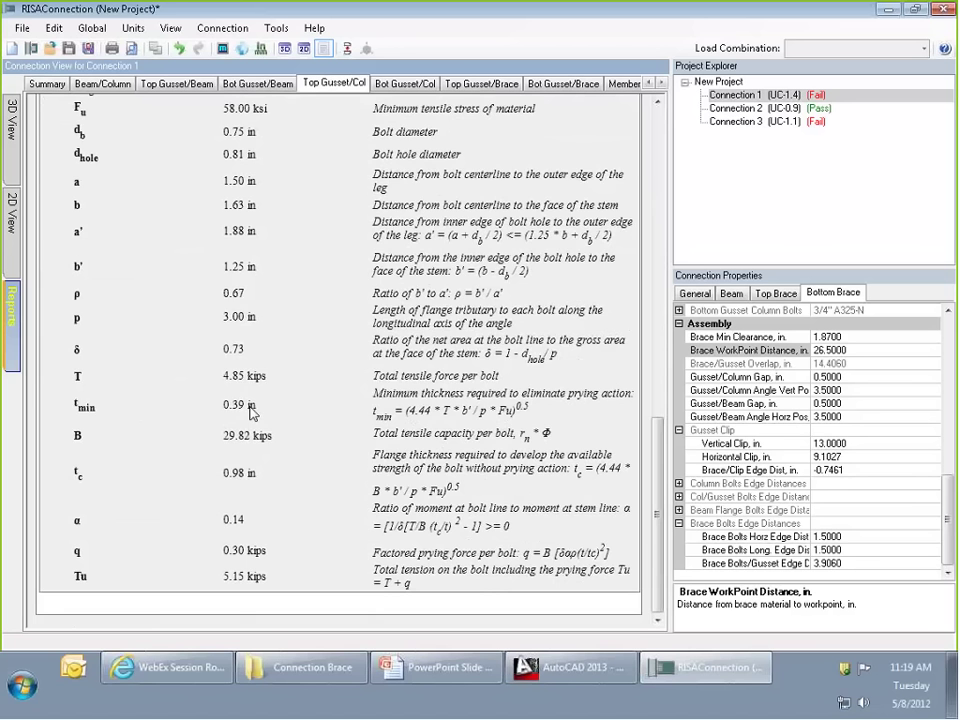
pyautogui.scroll(3, 262, 405)
pyautogui.scroll(-3, 262, 405)
pyautogui.scroll(2, 296, 360)
pyautogui.scroll(15, 300, 356)
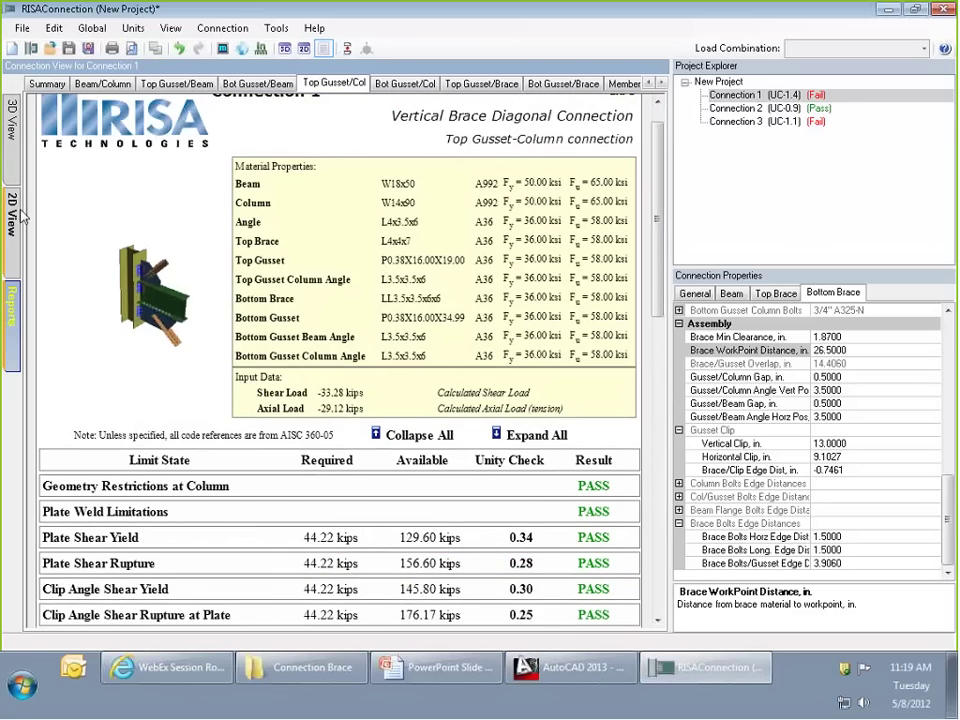
pyautogui.scroll(-15, 263, 190)
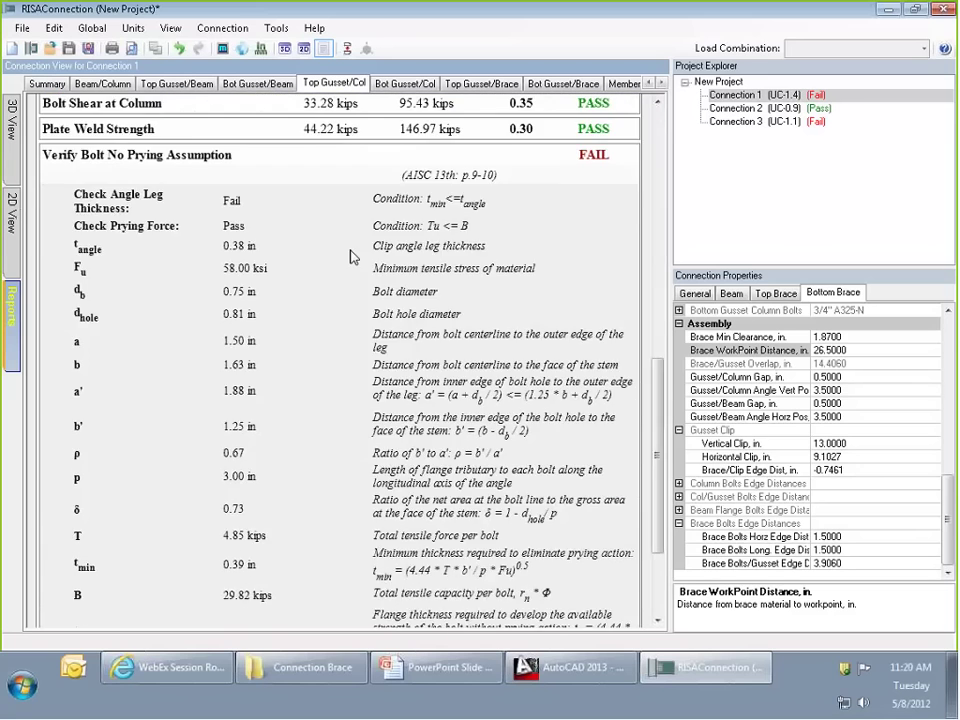
pyautogui.scroll(10, 349, 244)
pyautogui.scroll(1, 245, 187)
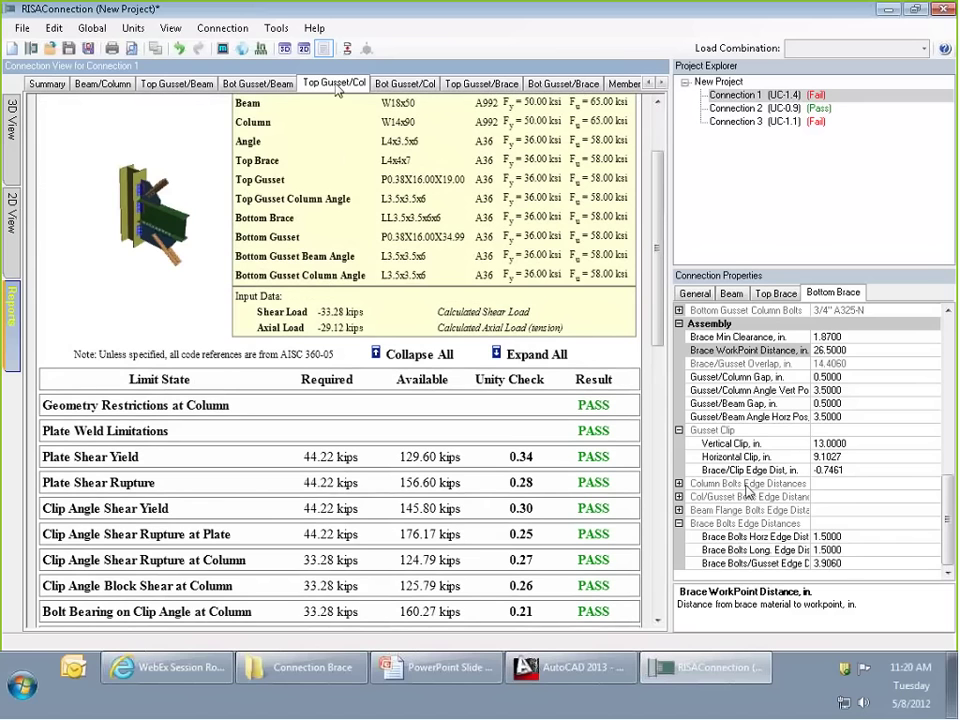
# Change the top gusset-column connection's clip angle section to L3.5x3.5x8.
pyautogui.click(772, 296)
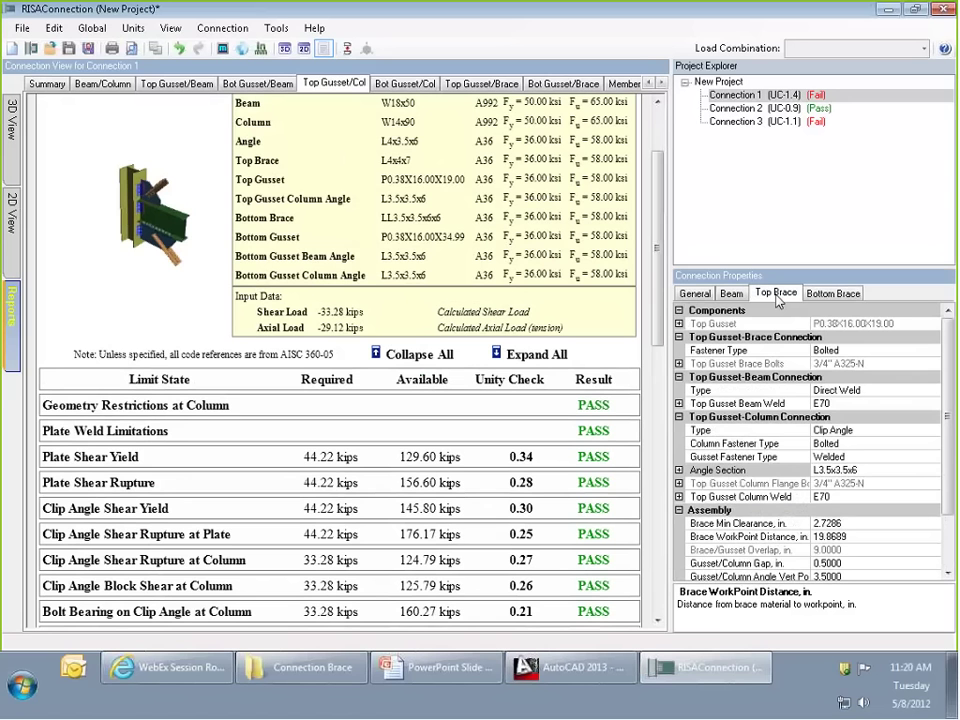
pyautogui.click(853, 470)
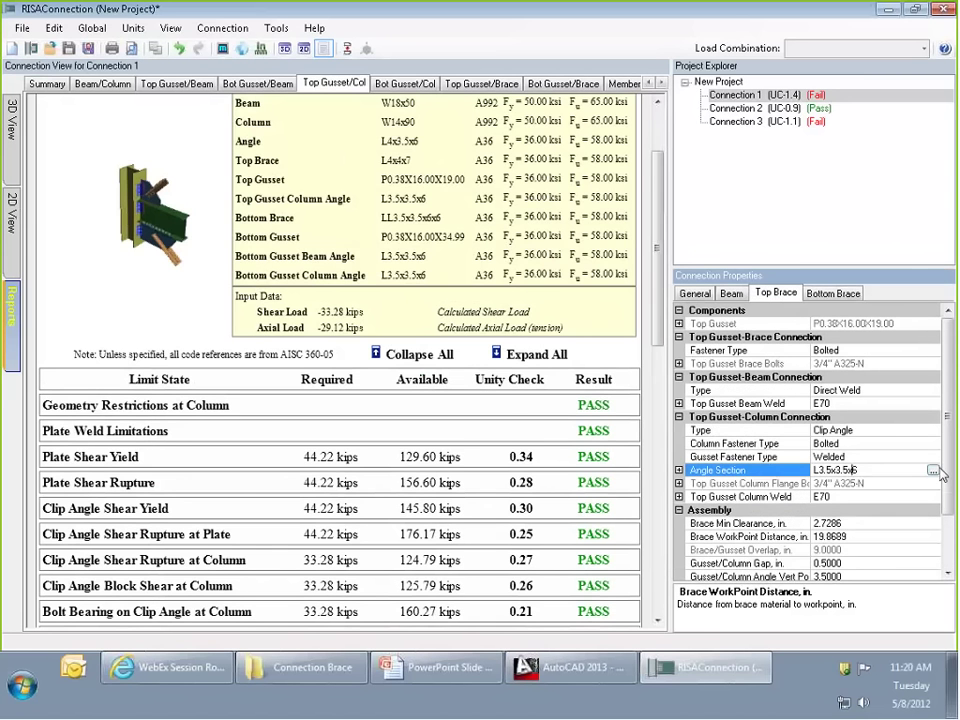
pyautogui.click(935, 471)
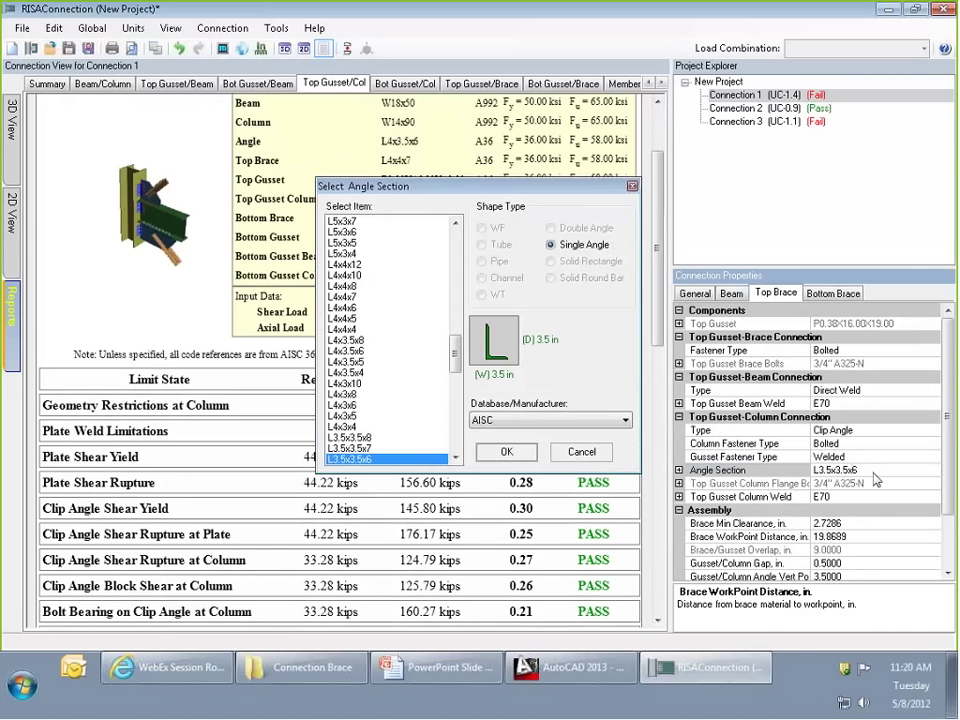
pyautogui.click(369, 438)
pyautogui.click(501, 447)
# Expand the Verify Bolt No Prying Assumption check in the top gusset-column report and review its details.
pyautogui.scroll(-3, 340, 360)
pyautogui.click(226, 581)
pyautogui.scroll(-3, 252, 352)
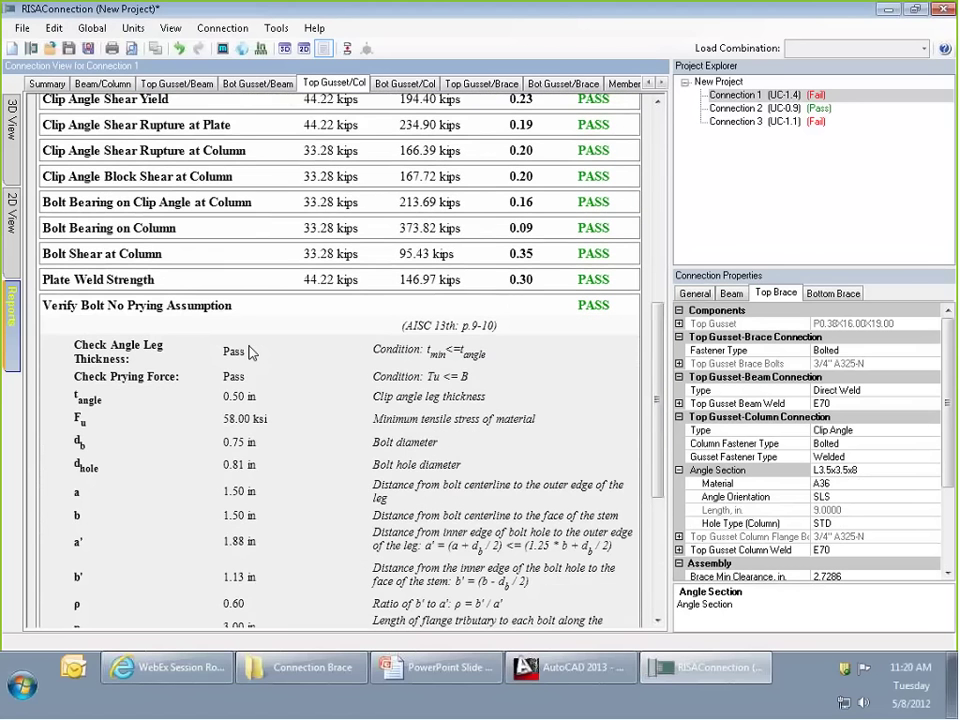
pyautogui.scroll(3, 446, 274)
# Inspect the top gusset's column clip angle and bolts up close in 3D, and view the connection in the 2D side view.
pyautogui.click(11, 158)
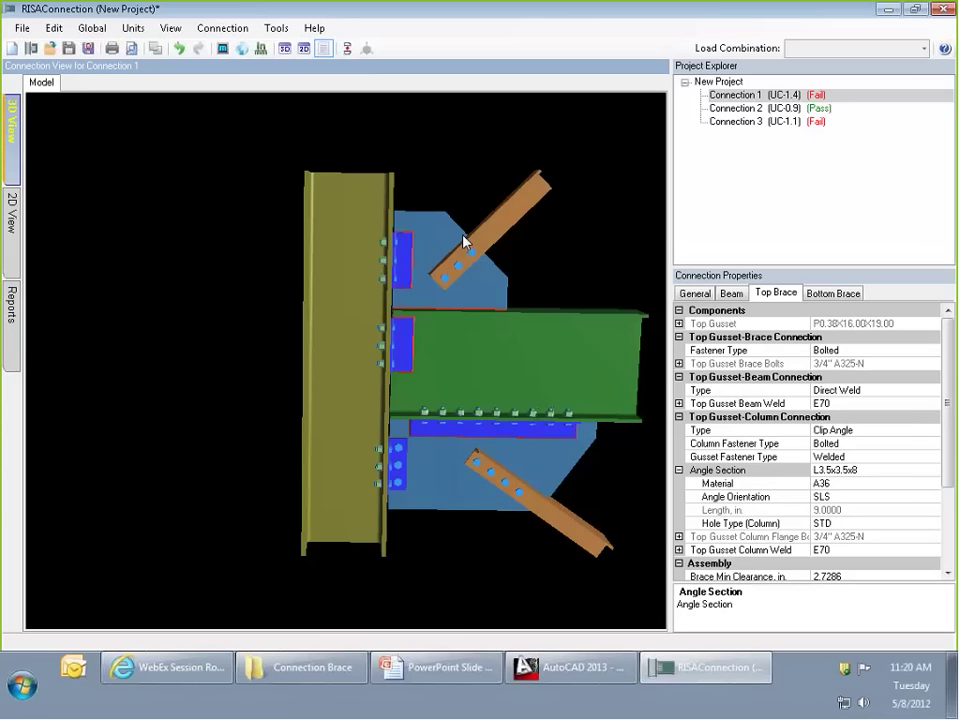
pyautogui.scroll(6, 400, 285)
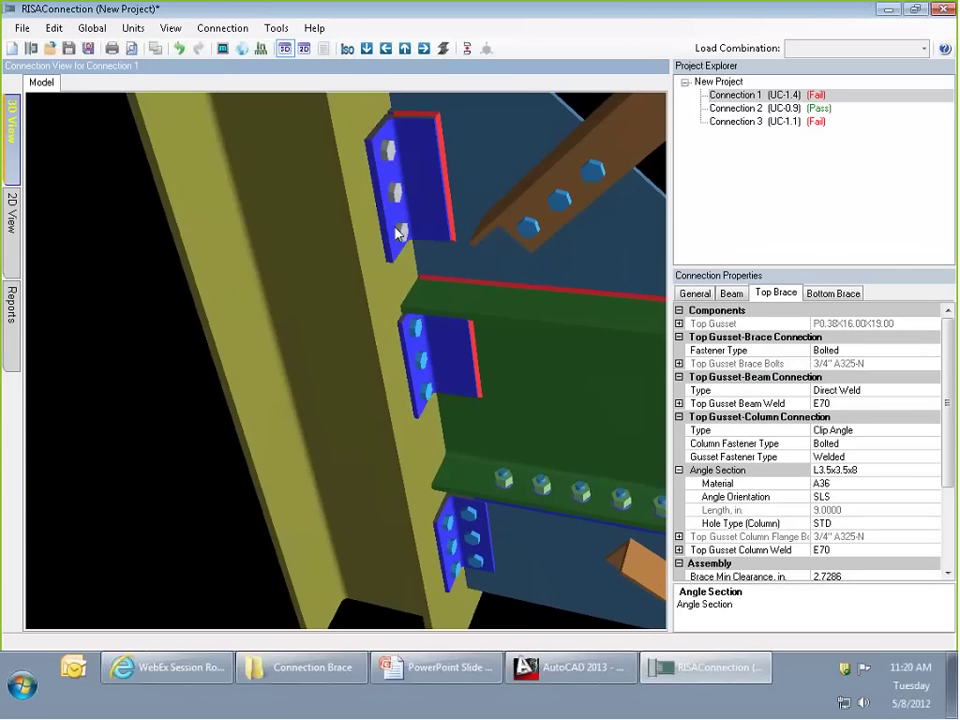
pyautogui.moveTo(438, 240); pyautogui.dragTo(276, 254)
pyautogui.click(5, 232)
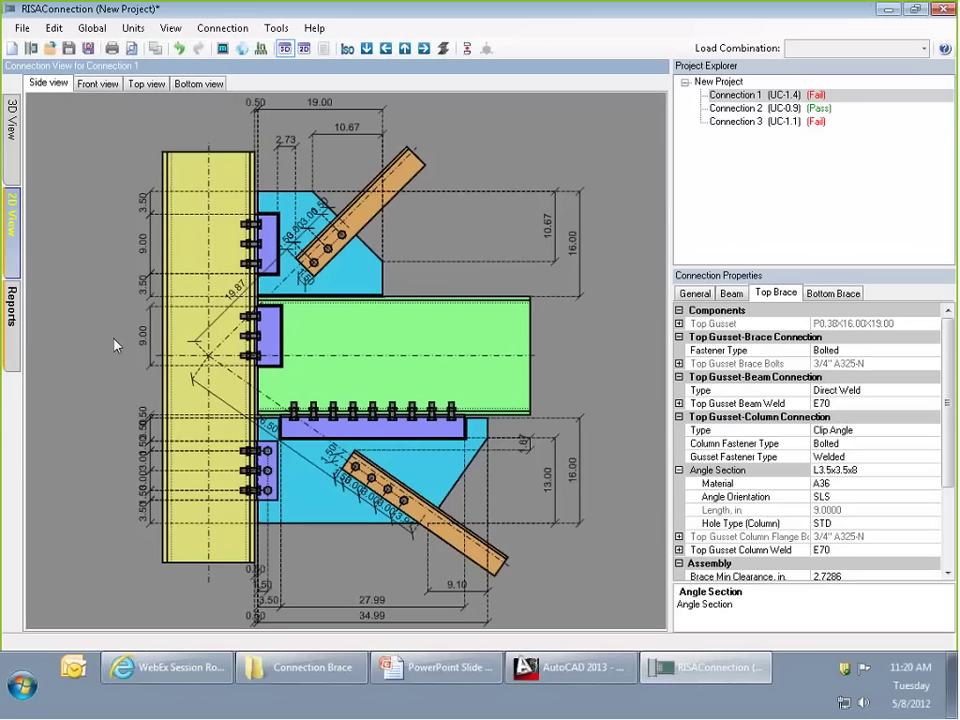
# Review the top gusset-column limit states in the reports and the controlling limit states in the connection summary.
pyautogui.click(8, 290)
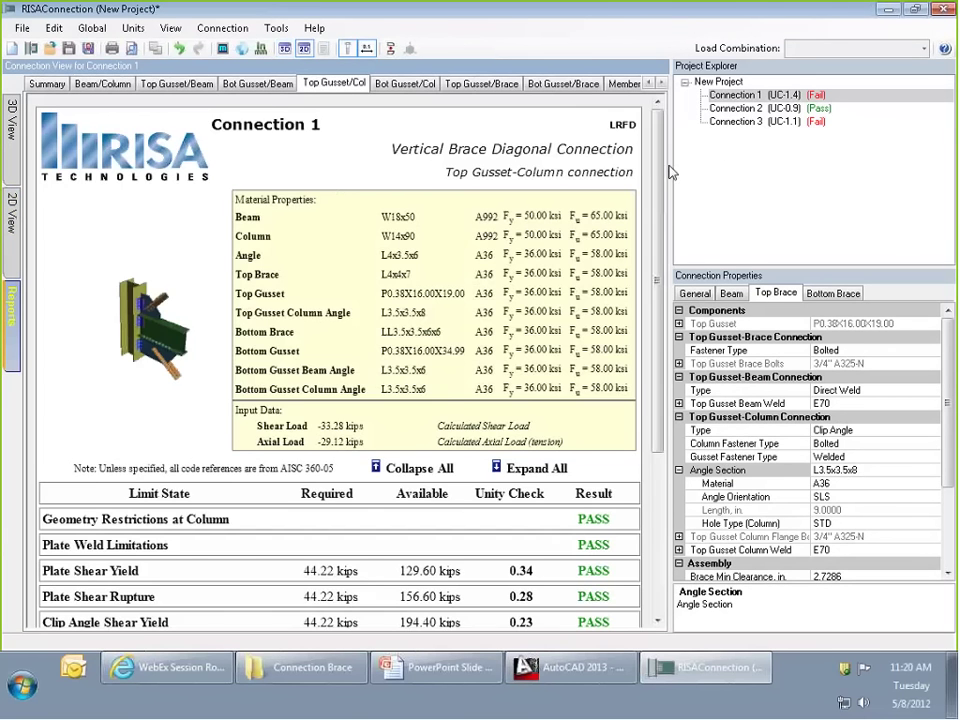
pyautogui.scroll(-5, 497, 176)
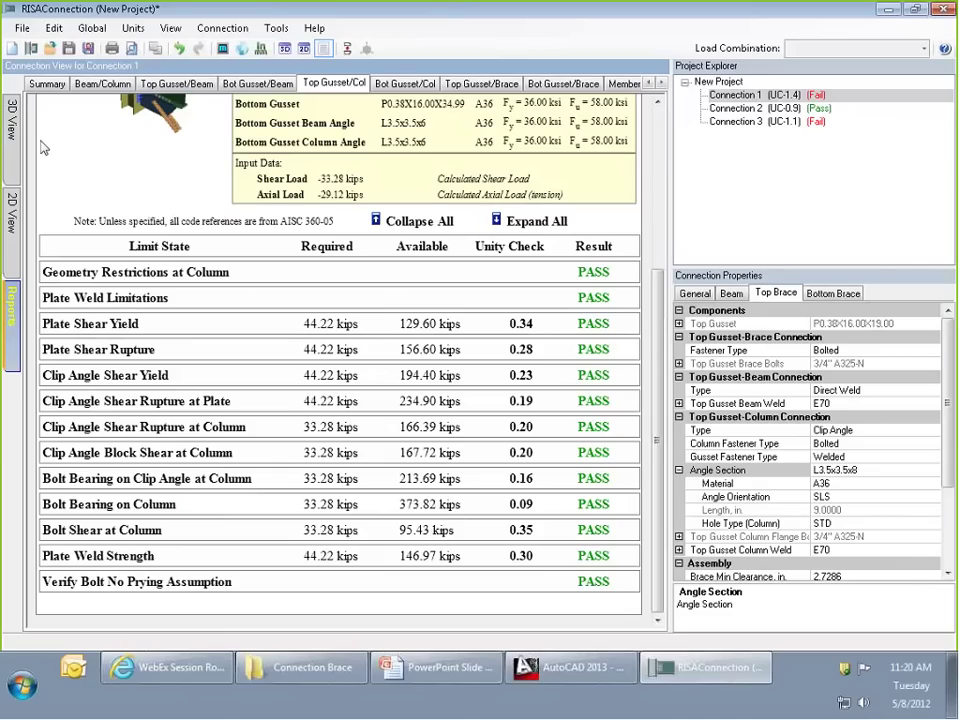
pyautogui.click(47, 83)
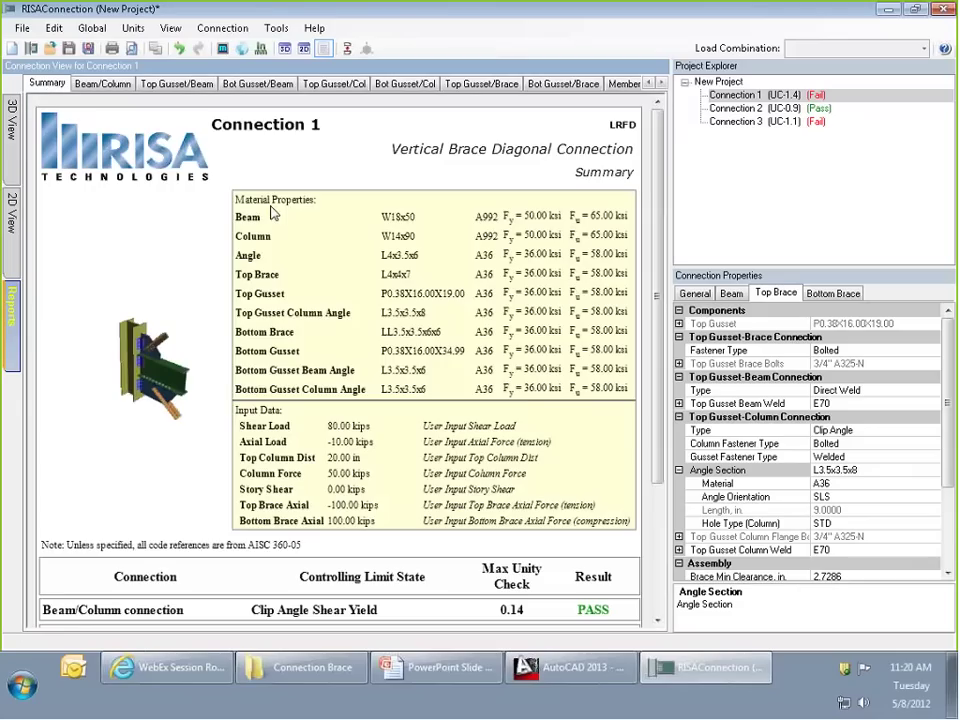
pyautogui.scroll(-3, 452, 355)
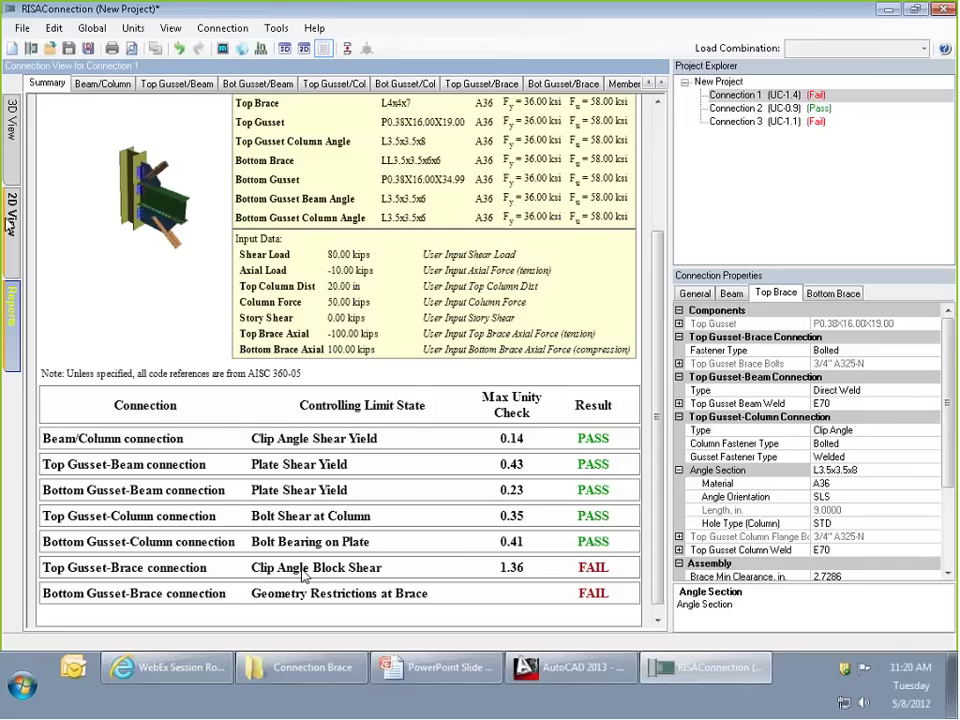
pyautogui.scroll(-1, 214, 221)
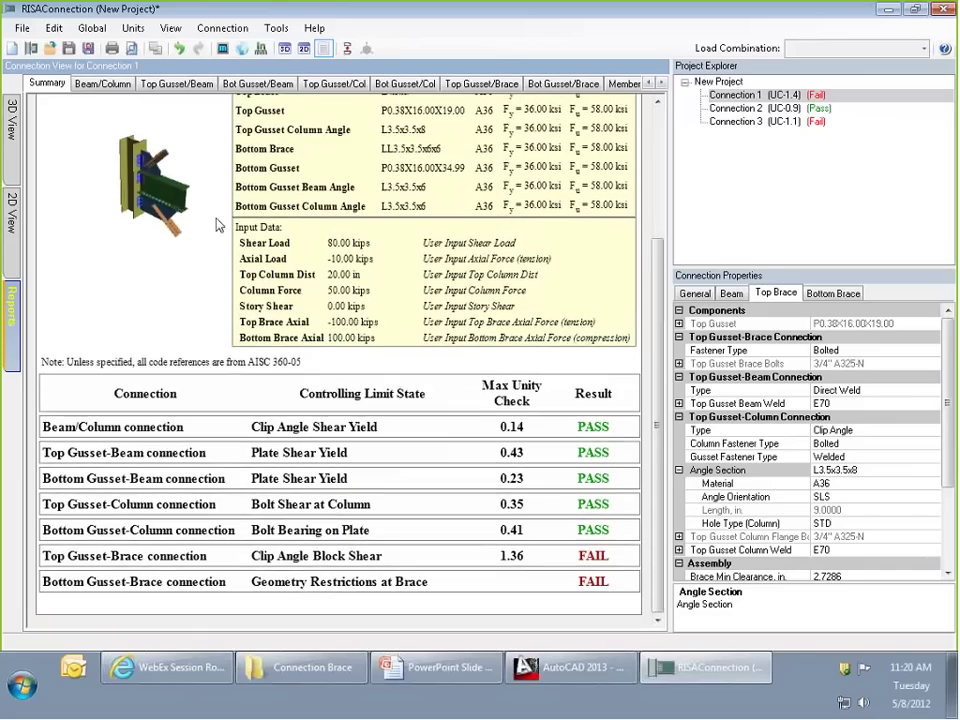
pyautogui.scroll(3, 270, 158)
pyautogui.scroll(-3, 316, 285)
# Search the help topics for "block shear" and open the Bolt & Material Checks topic.
pyautogui.click(314, 28)
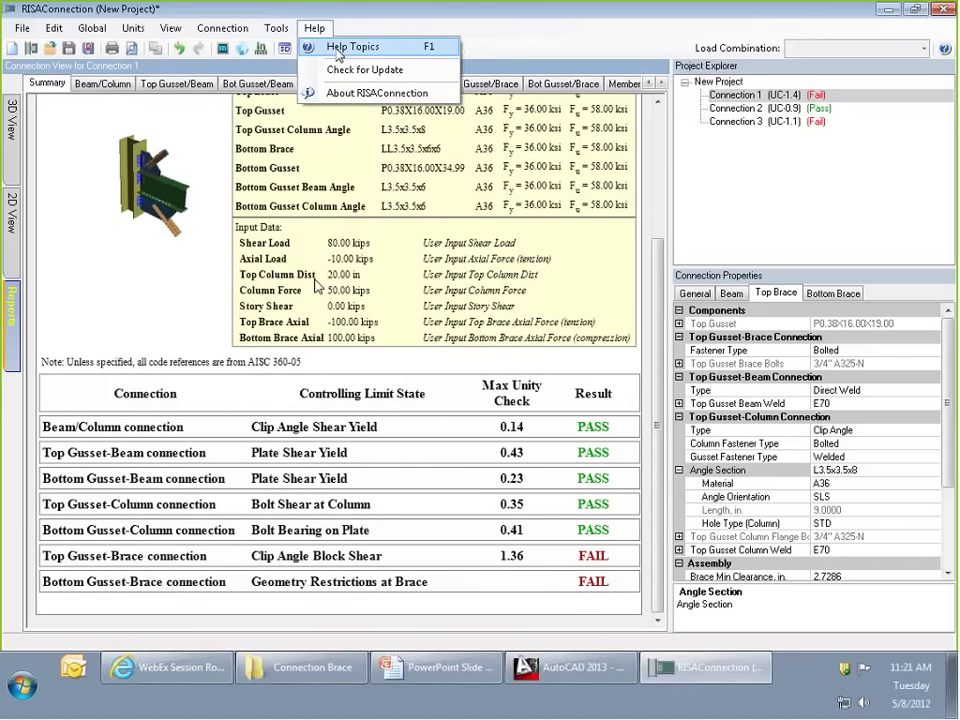
pyautogui.click(338, 47)
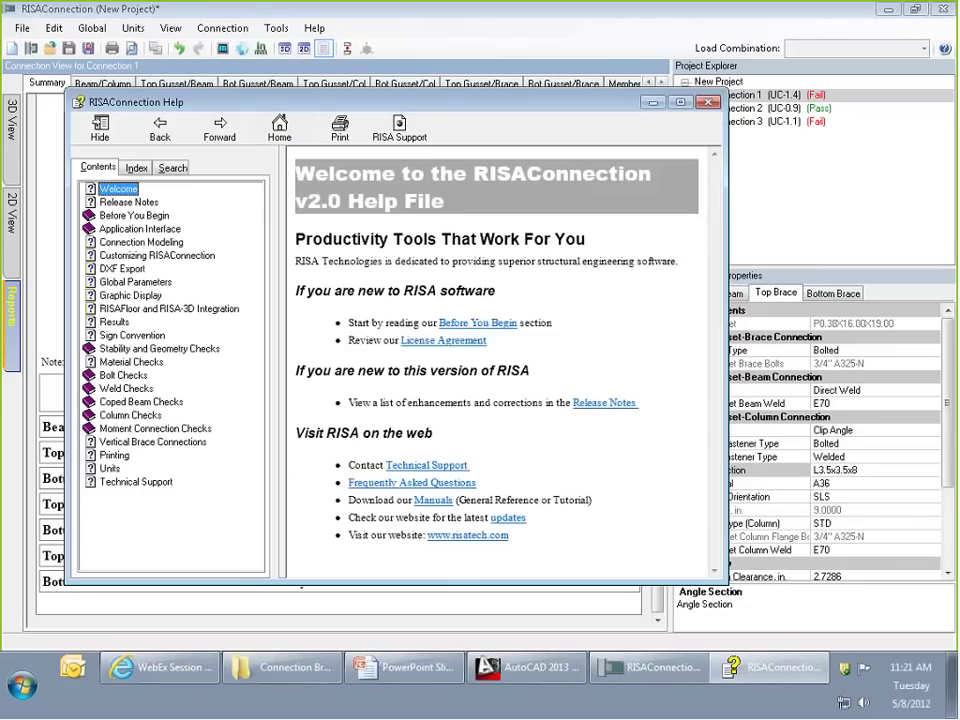
pyautogui.click(130, 362)
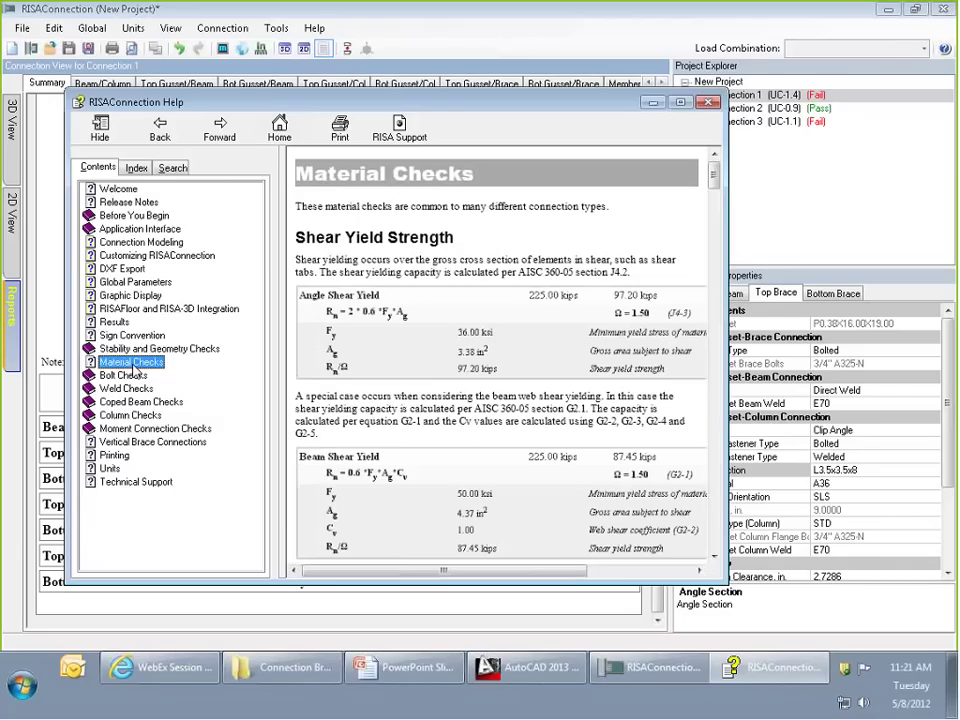
pyautogui.click(172, 167)
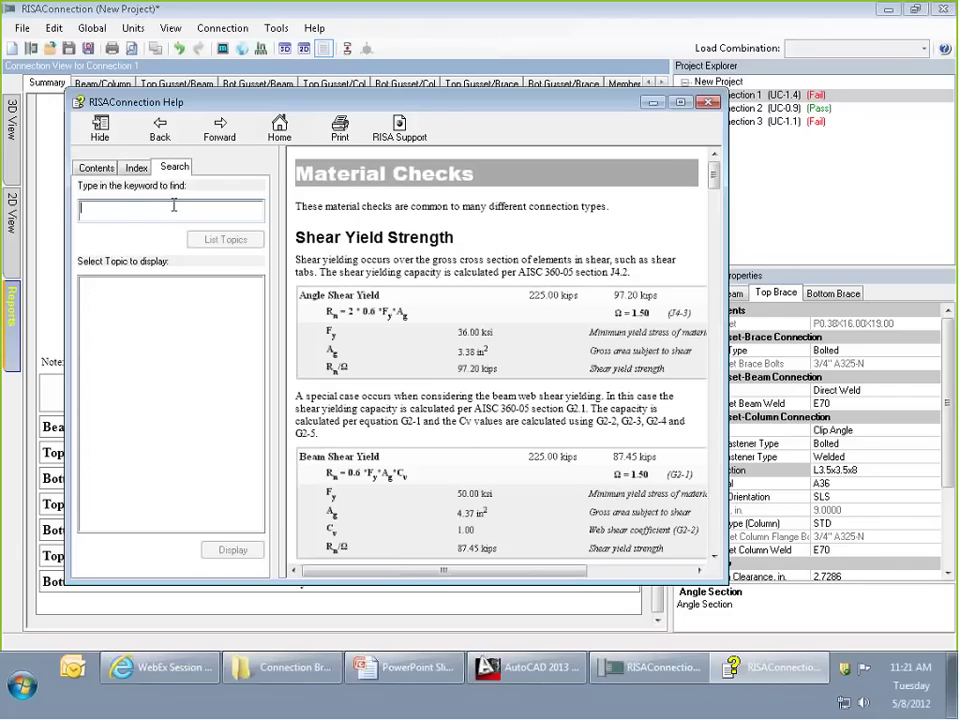
pyautogui.write('block shear')
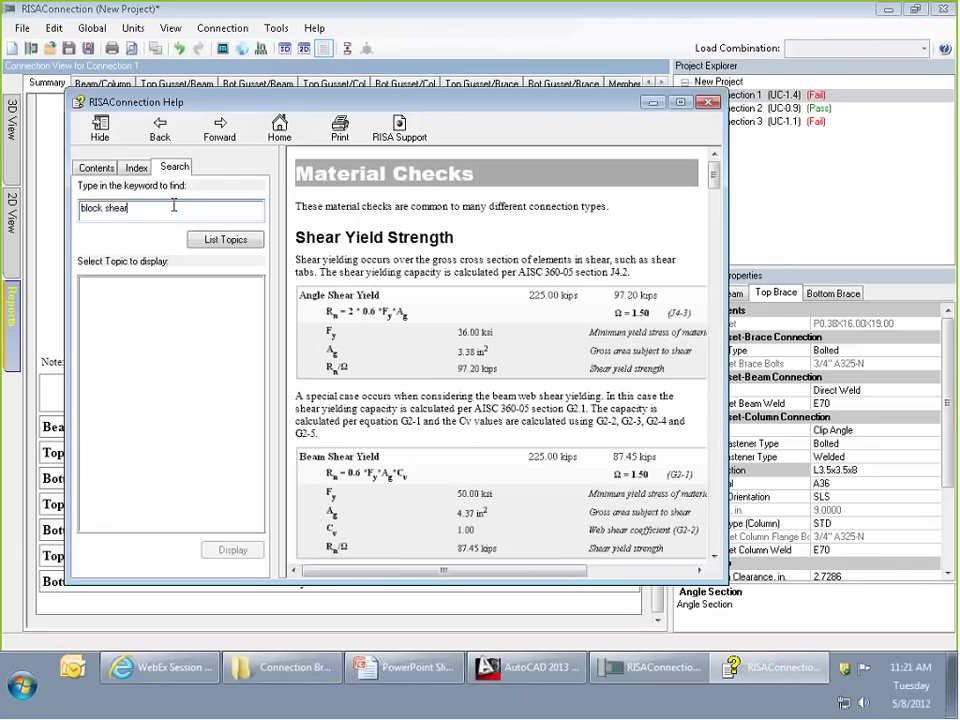
pyautogui.press('Return')
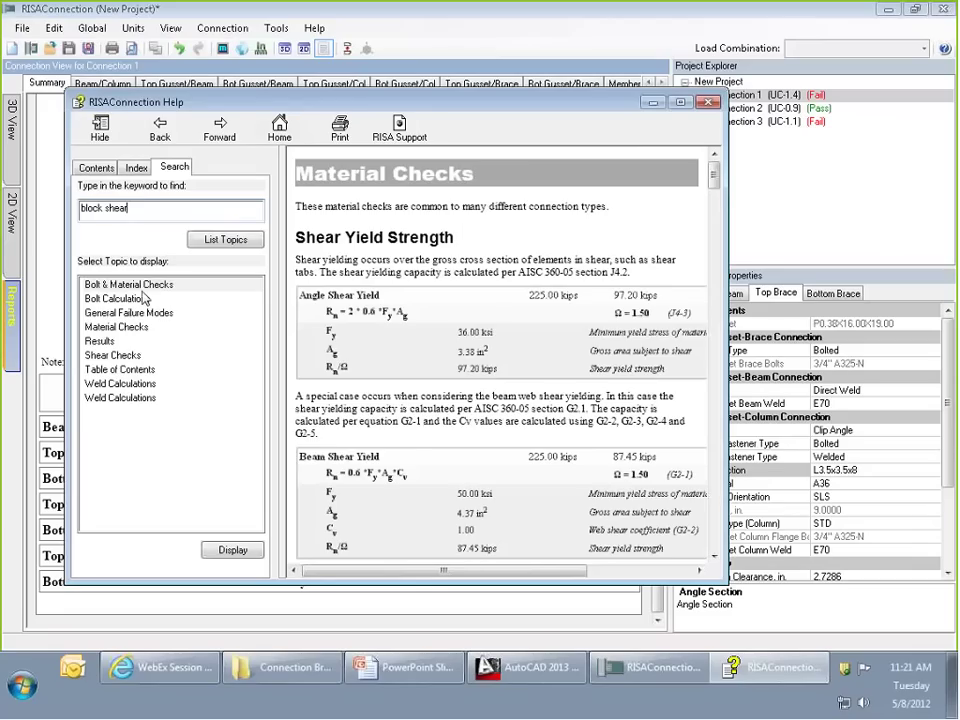
pyautogui.doubleClick(128, 285)
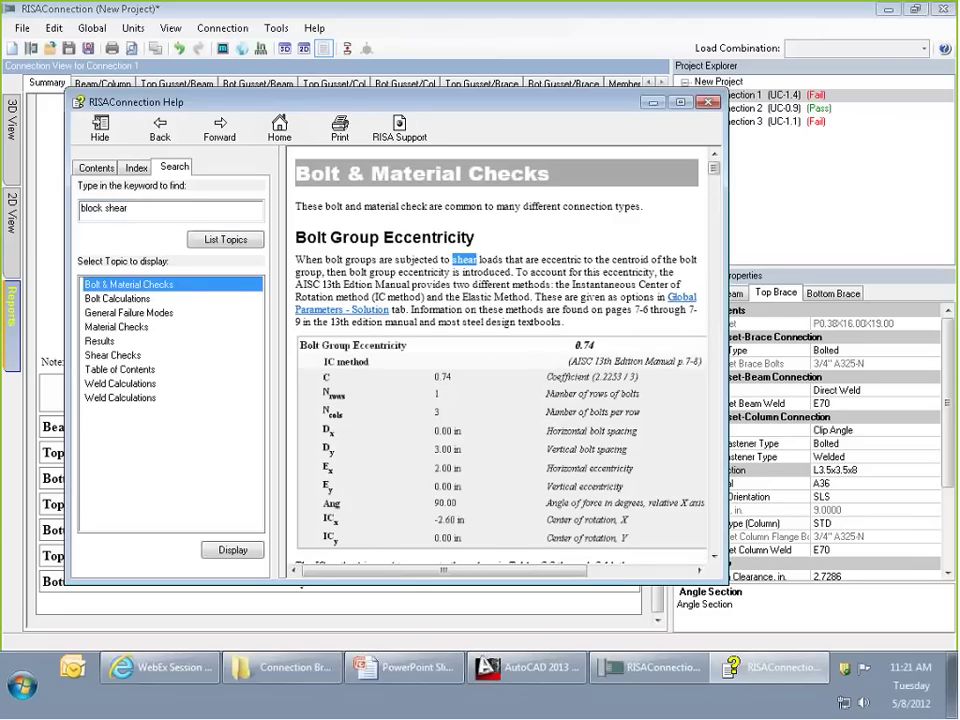
# Read the Block Shear Strength section of the Material Checks help topic, continuing to the Plate Tearout section.
pyautogui.click(97, 167)
pyautogui.click(131, 362)
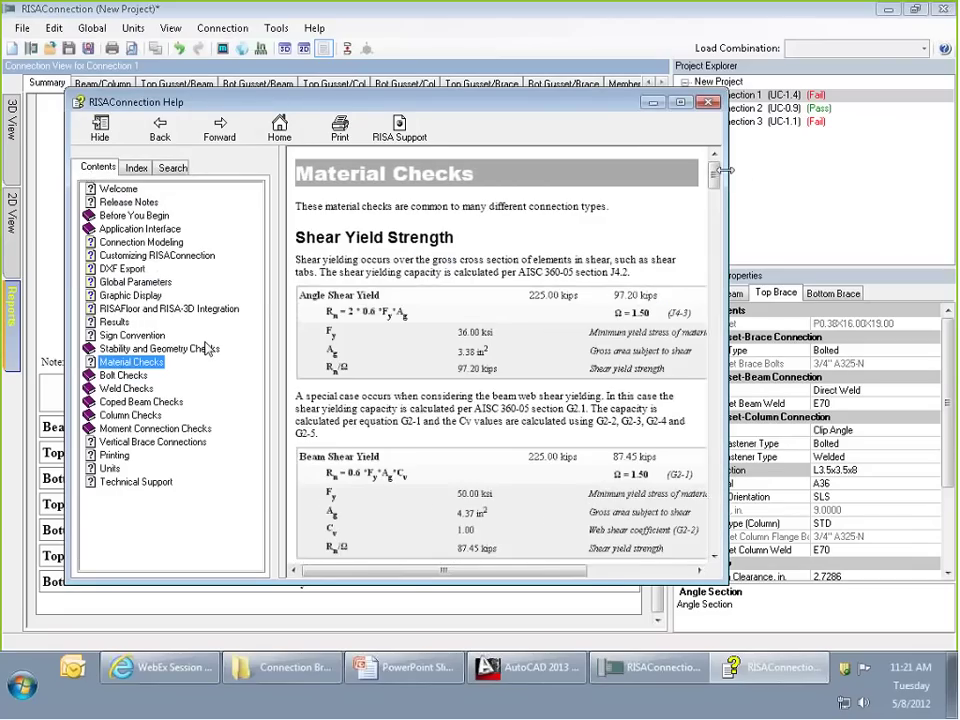
pyautogui.moveTo(713, 174); pyautogui.dragTo(713, 263)
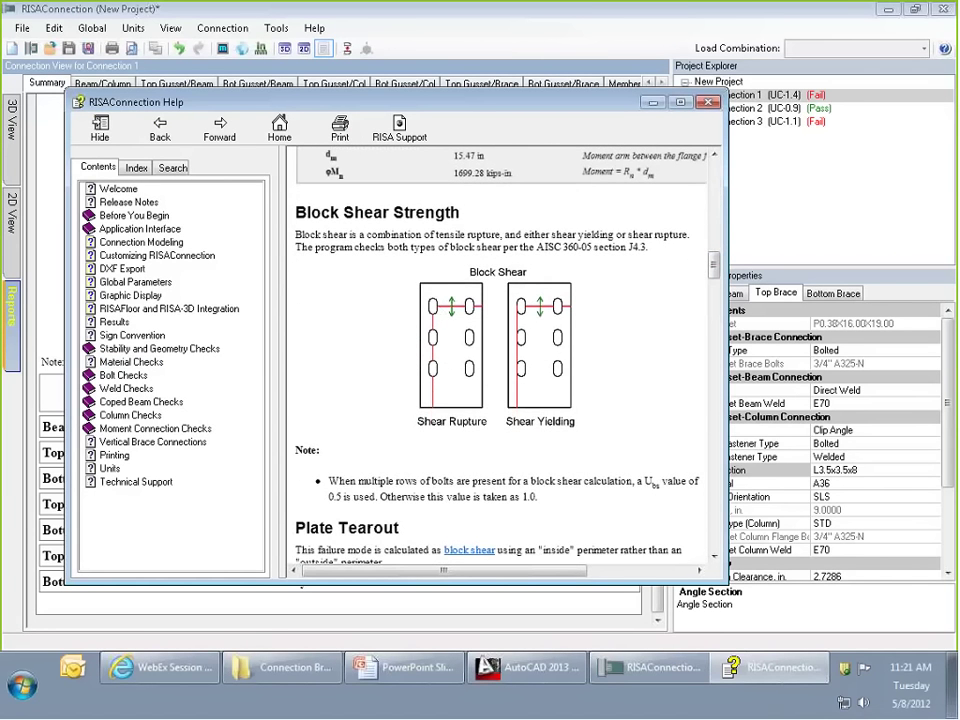
pyautogui.moveTo(295, 212); pyautogui.dragTo(462, 216)
pyautogui.click(462, 216)
pyautogui.moveTo(322, 235); pyautogui.dragTo(549, 235)
pyautogui.click(470, 237)
pyautogui.moveTo(467, 235); pyautogui.dragTo(655, 235)
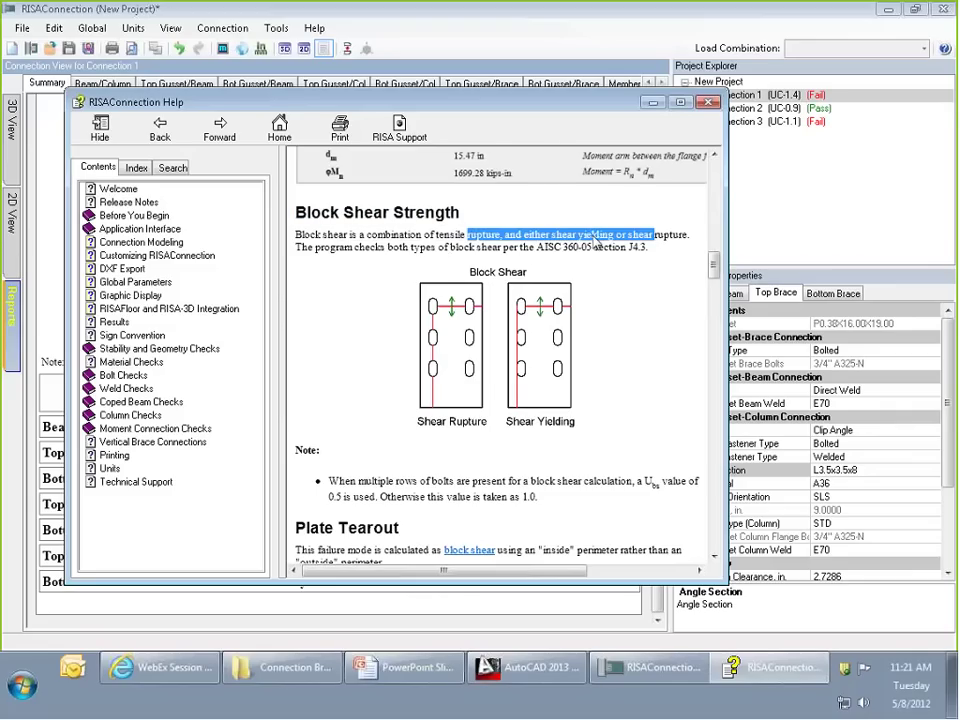
pyautogui.click(547, 262)
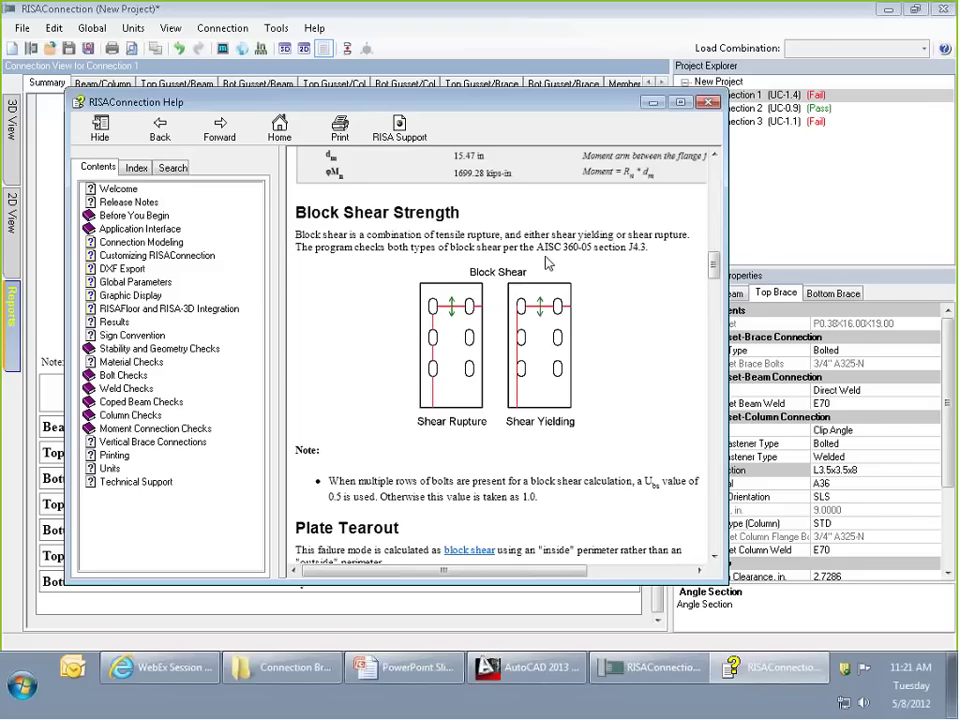
pyautogui.moveTo(714, 266); pyautogui.dragTo(716, 277)
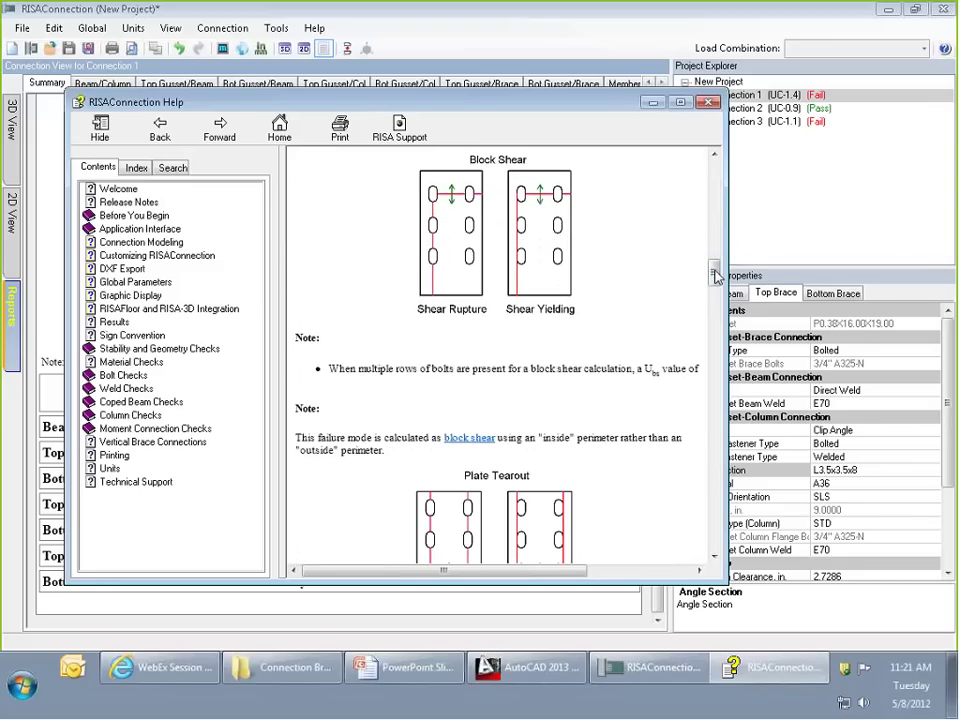
# Read the block shear note about the Ubs value for multiple bolt rows and close the help window.
pyautogui.moveTo(360, 370); pyautogui.dragTo(539, 386)
pyautogui.click(447, 380)
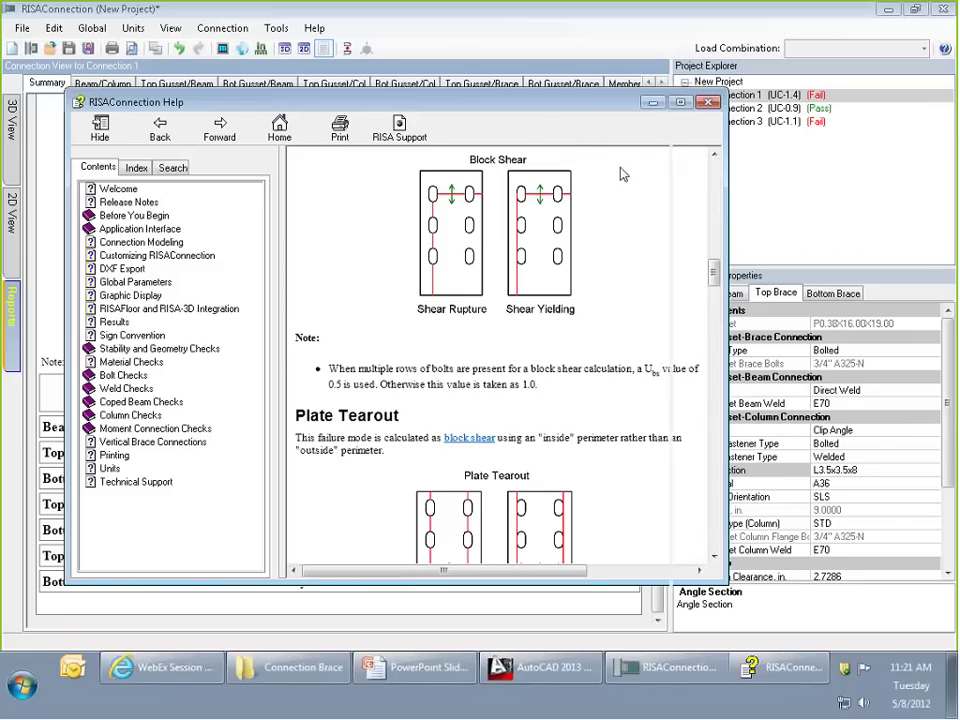
pyautogui.click(708, 102)
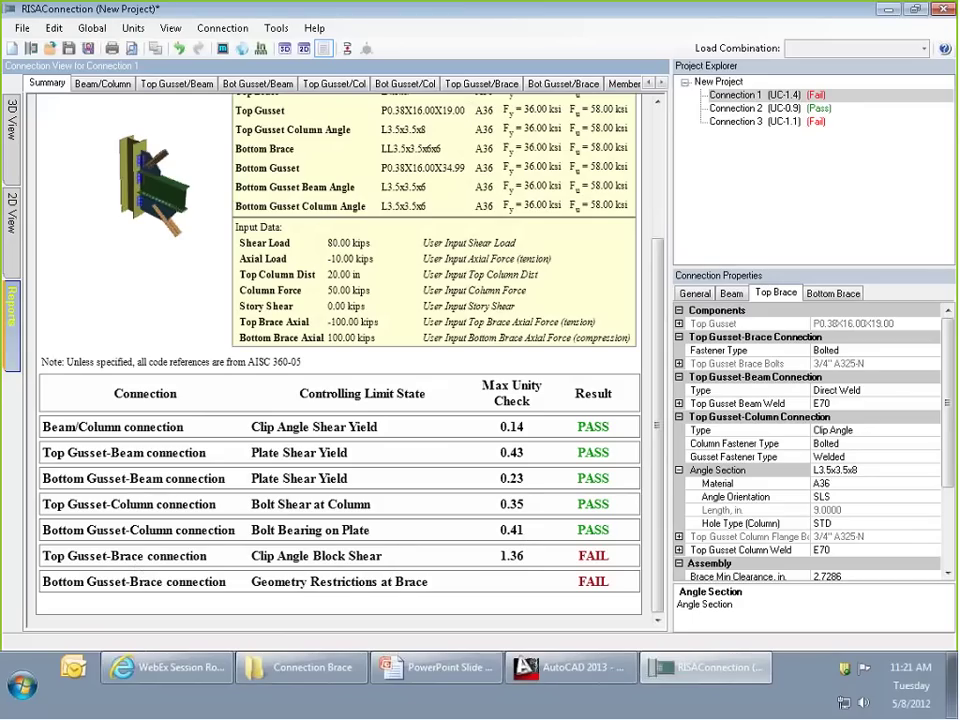
# Review the Top Gusset/Brace report's limit states and expand the Clip Angle Block Shear calculation.
pyautogui.click(480, 86)
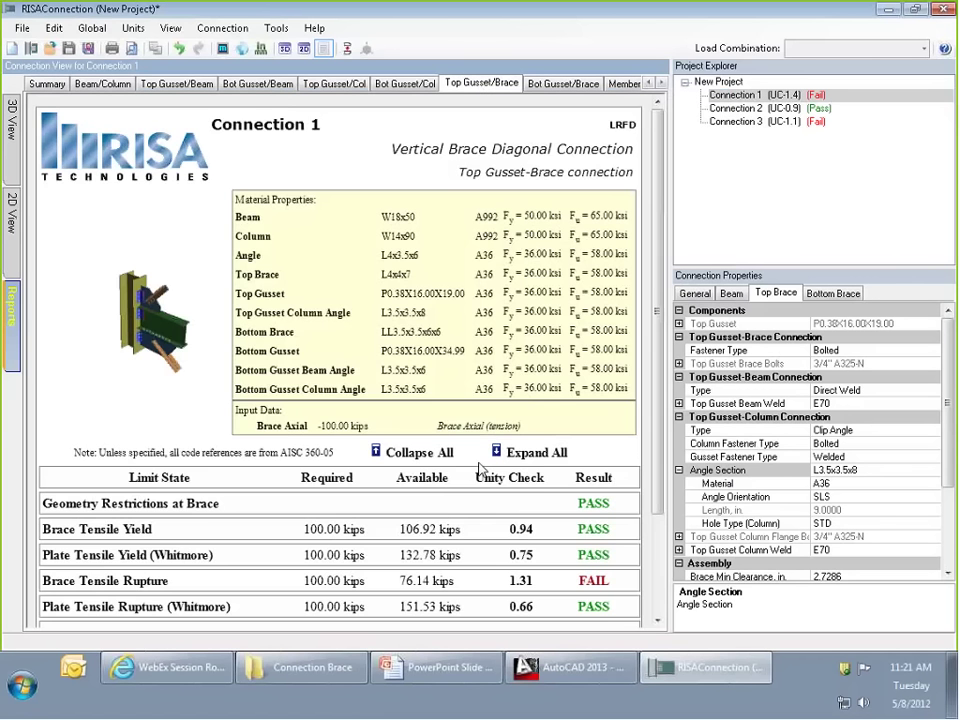
pyautogui.moveTo(662, 398); pyautogui.dragTo(661, 530)
pyautogui.scroll(-1, 325, 487)
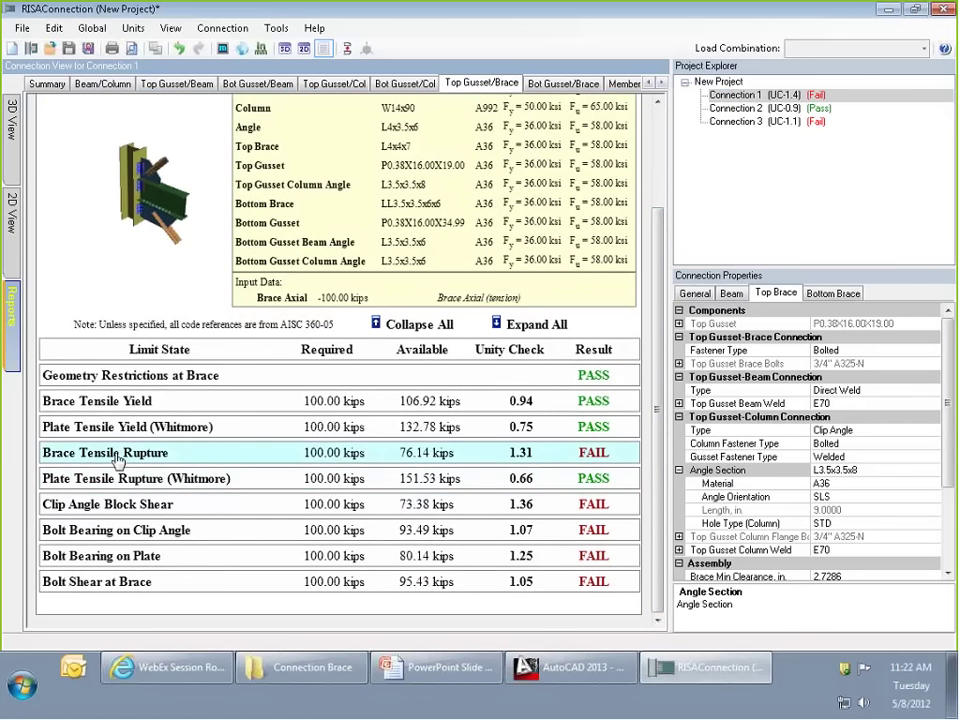
pyautogui.click(155, 500)
pyautogui.scroll(-3, 237, 408)
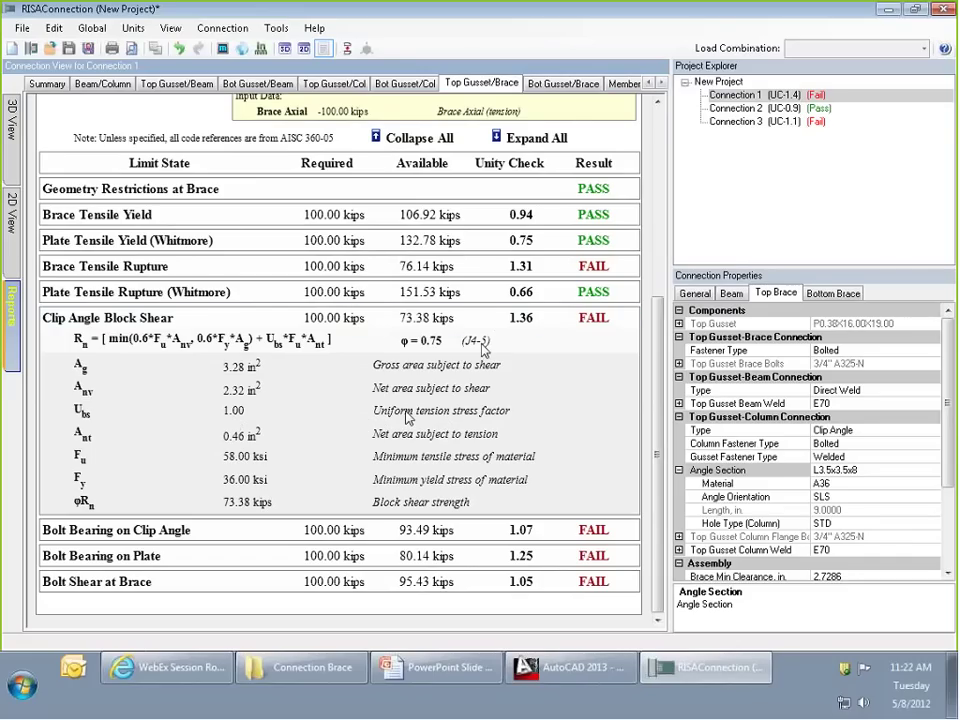
# Examine the calculation details for Brace Tensile Rupture and Bolt Bearing on Clip Angle in the Top Gusset/Brace report.
pyautogui.scroll(4, 551, 544)
pyautogui.click(177, 268)
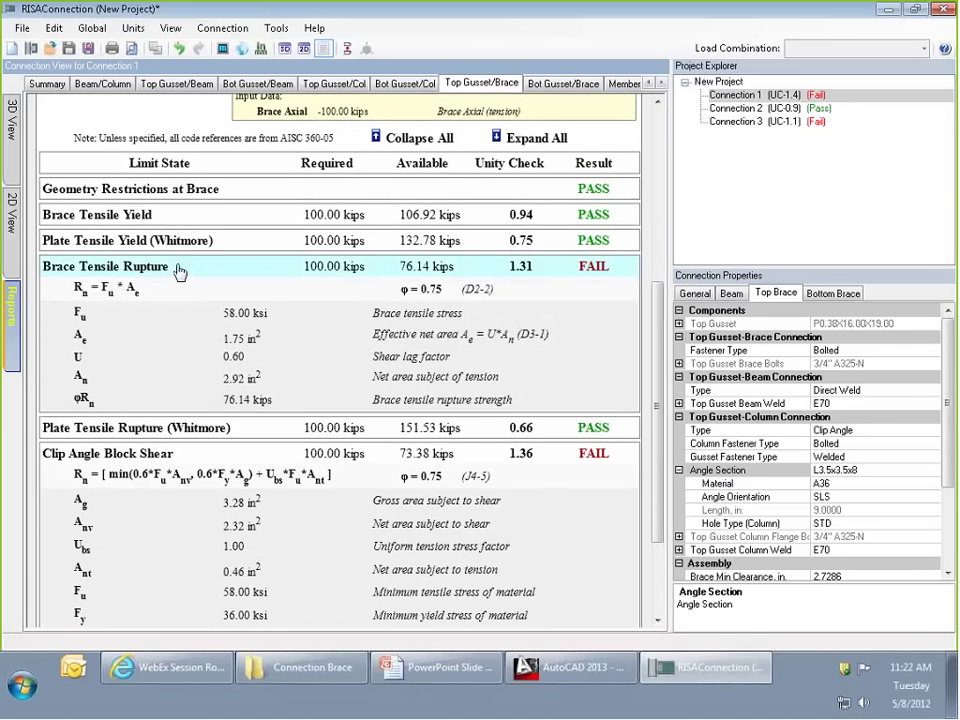
pyautogui.click(184, 272)
pyautogui.click(190, 270)
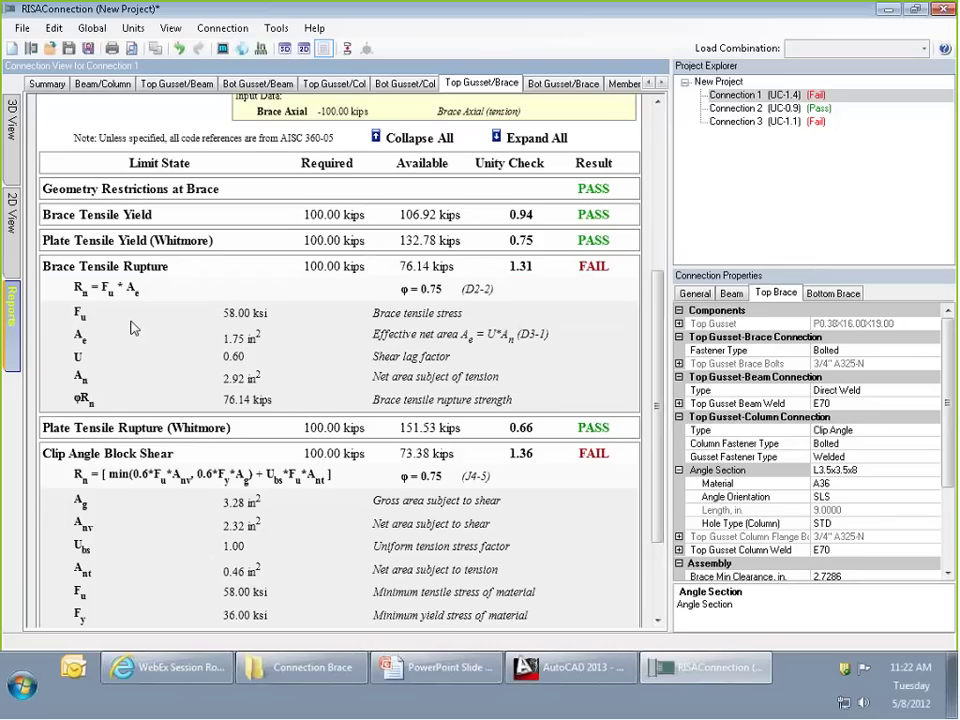
pyautogui.scroll(-1, 665, 338)
pyautogui.scroll(-2, 665, 338)
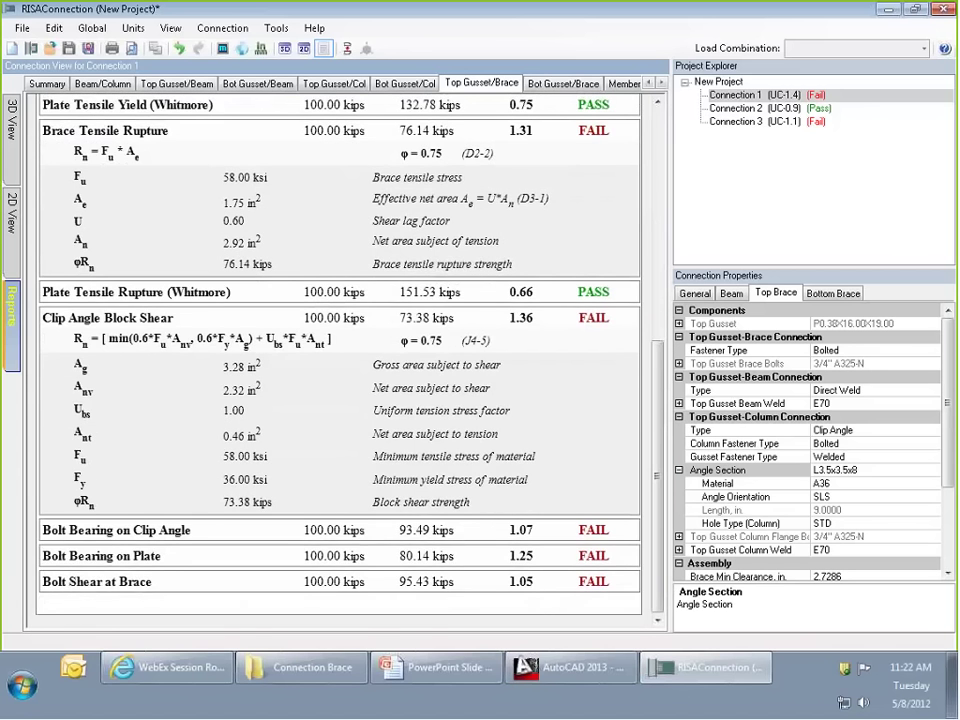
pyautogui.click(190, 530)
pyautogui.scroll(-6, 190, 500)
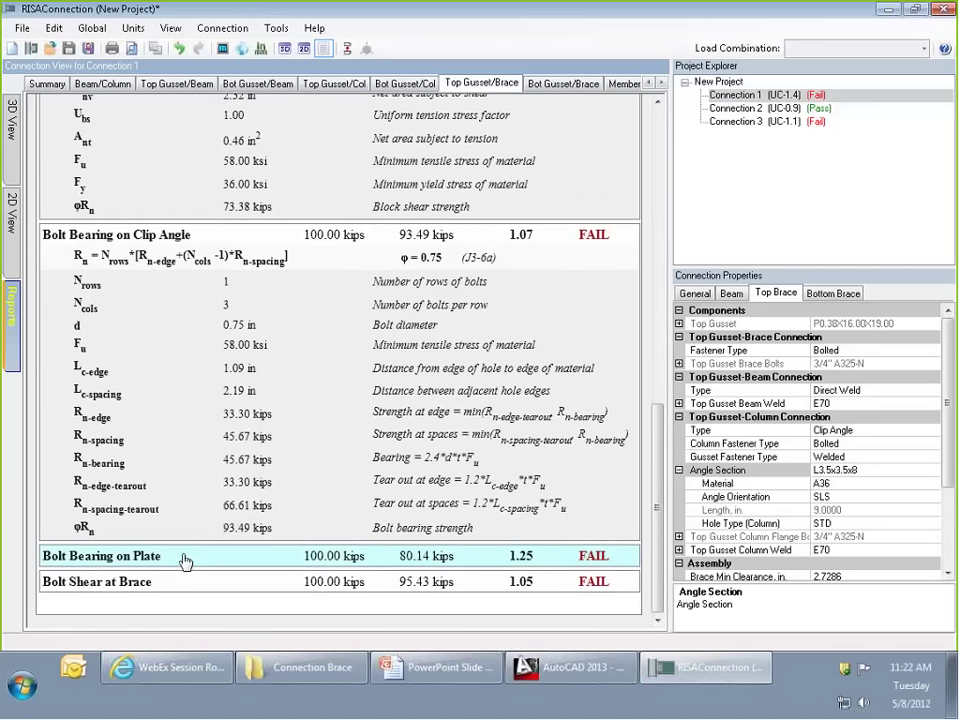
pyautogui.scroll(12, 190, 566)
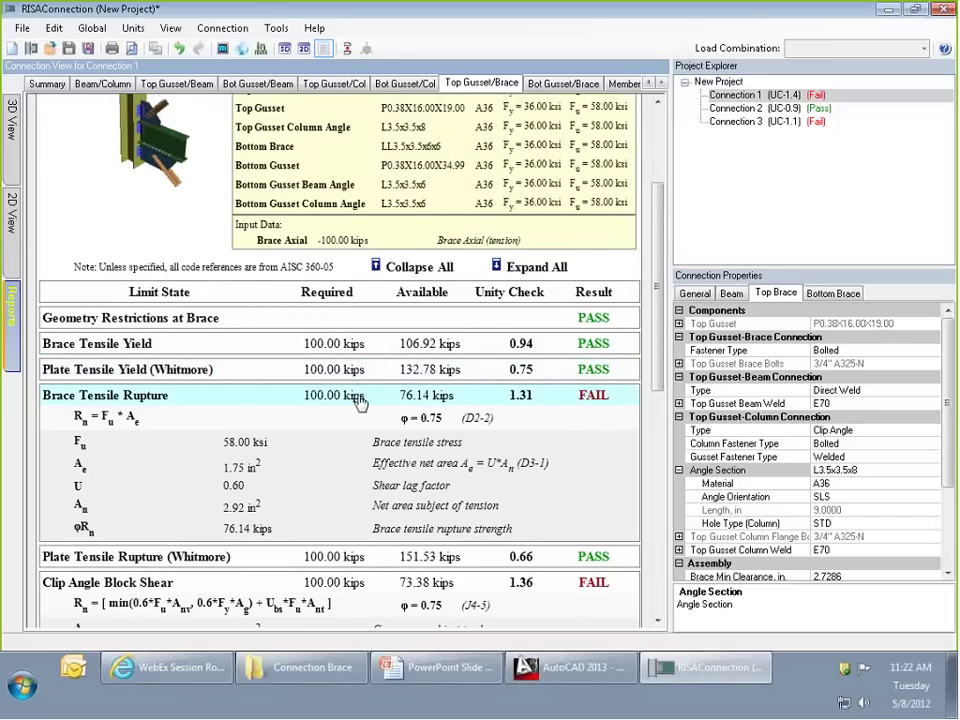
# Set the top gusset-brace connection's fastener type to Welded and review its limit states in the Top Gusset/Brace report.
pyautogui.click(13, 226)
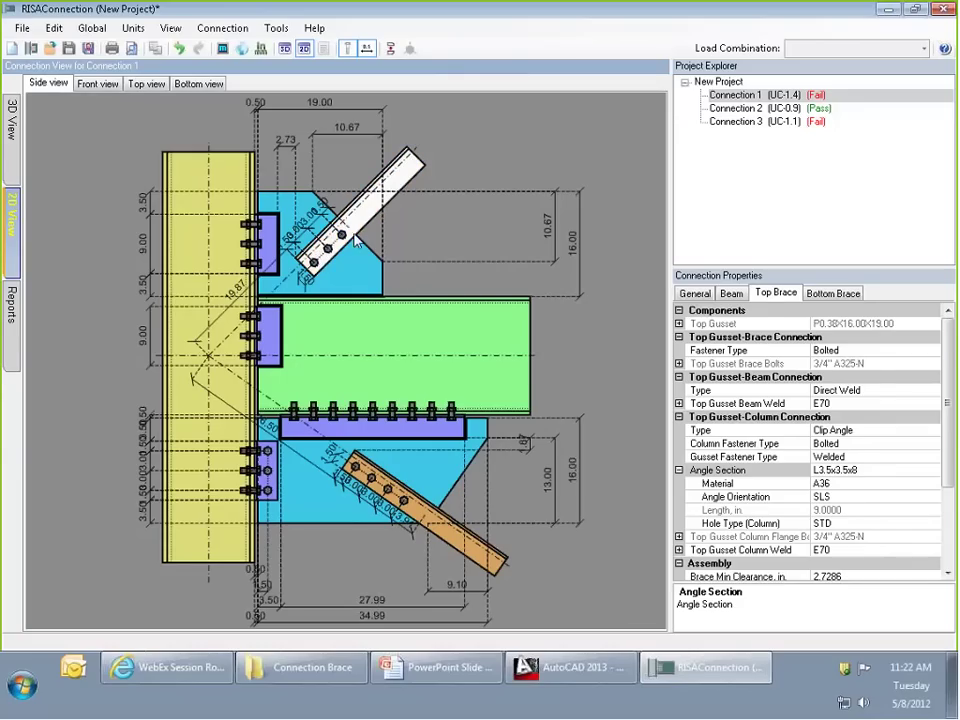
pyautogui.click(360, 210)
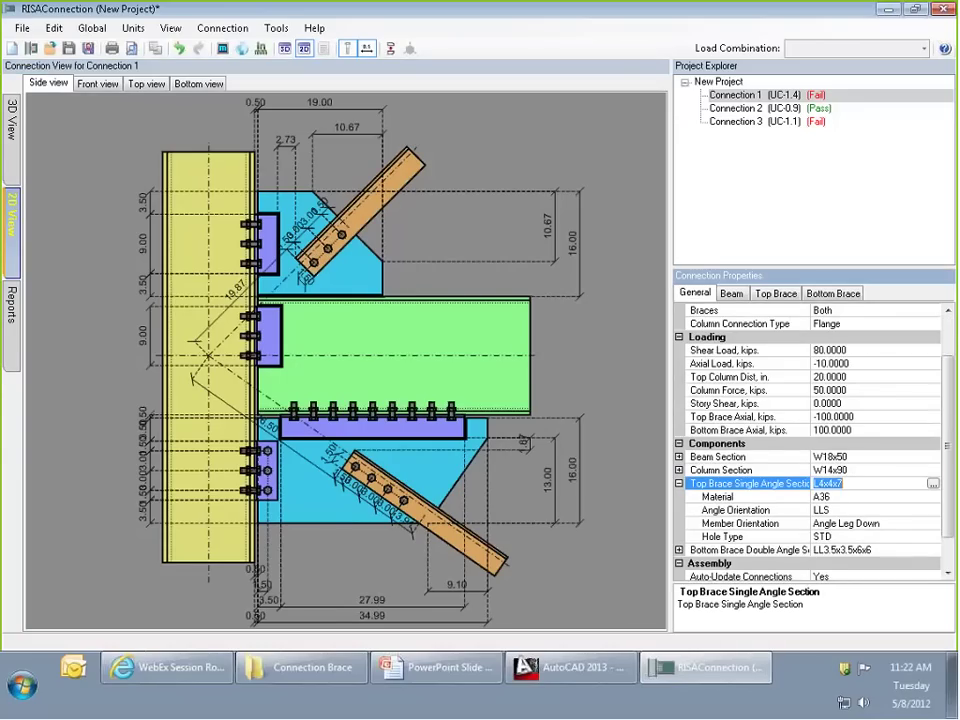
pyautogui.click(777, 293)
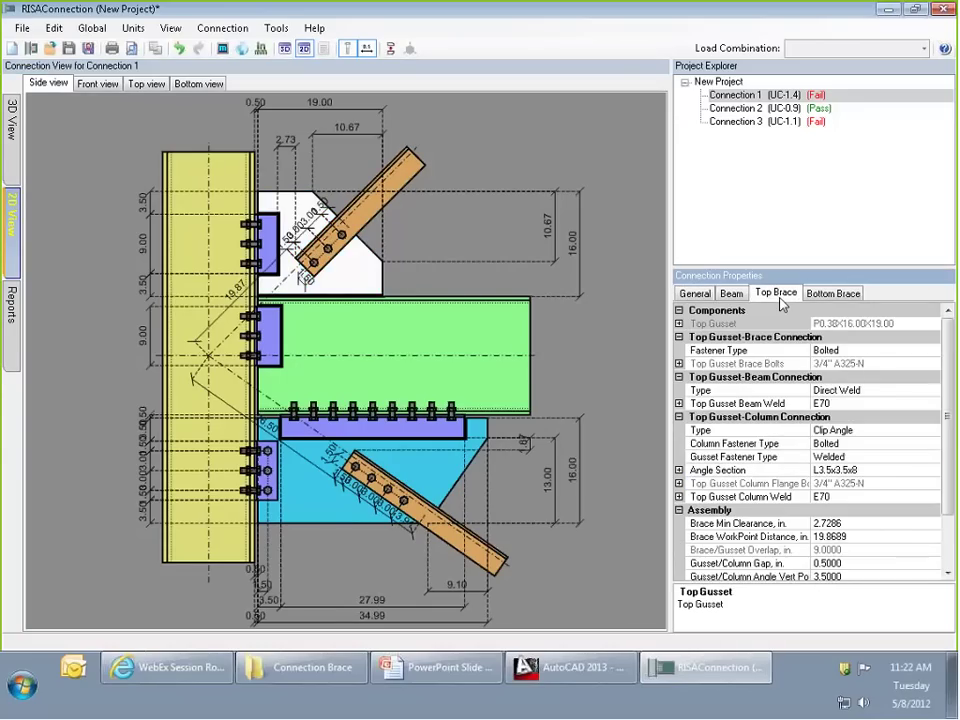
pyautogui.click(851, 350)
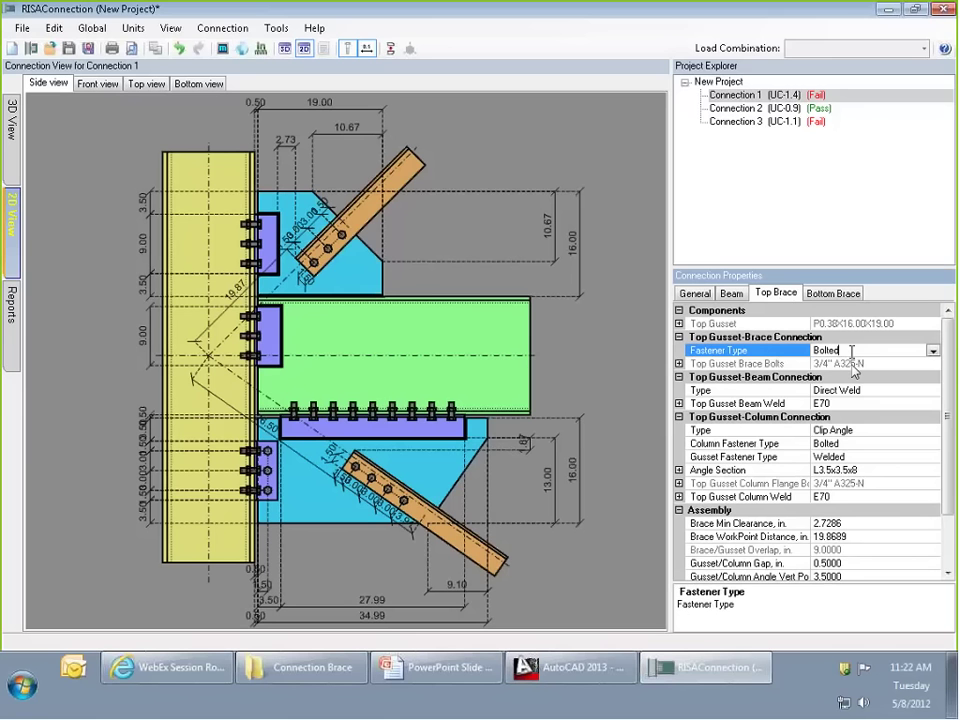
pyautogui.click(852, 350)
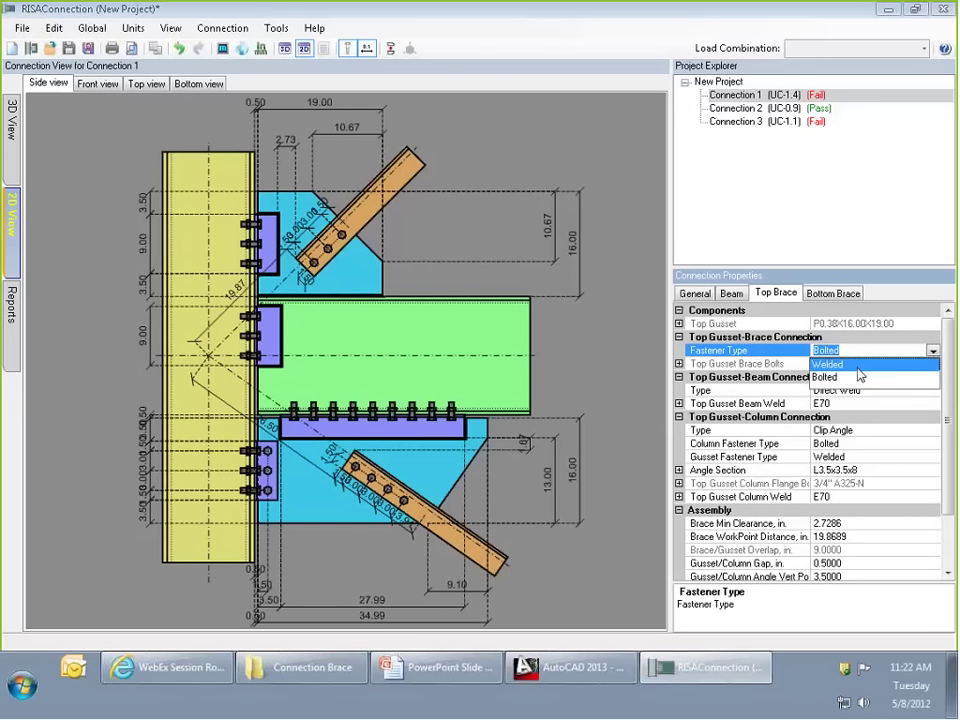
pyautogui.click(860, 366)
pyautogui.click(12, 305)
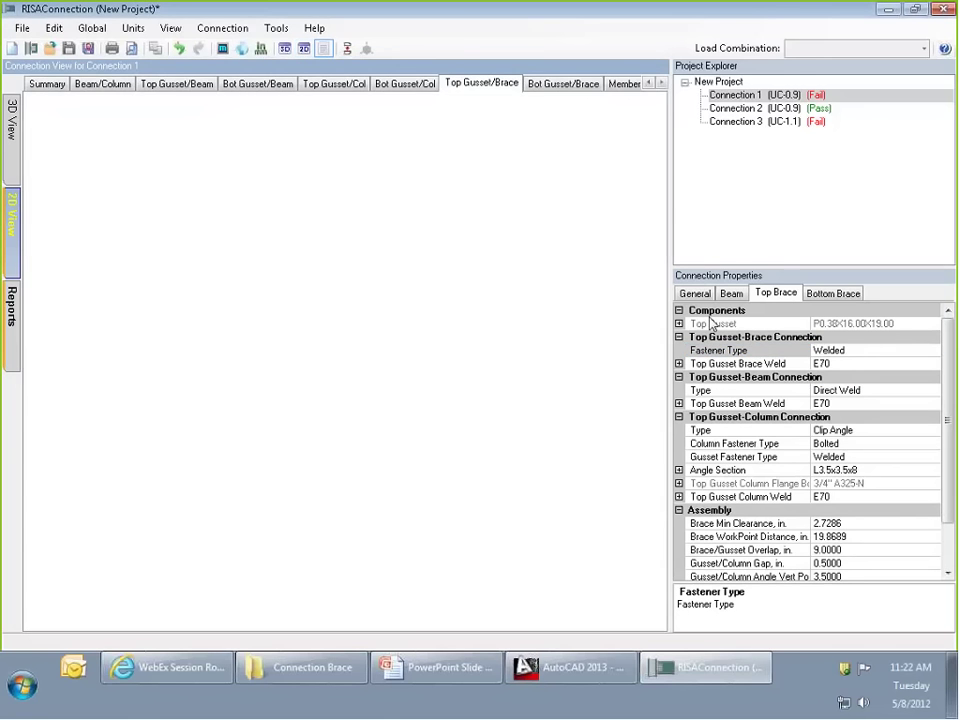
pyautogui.scroll(-1, 557, 517)
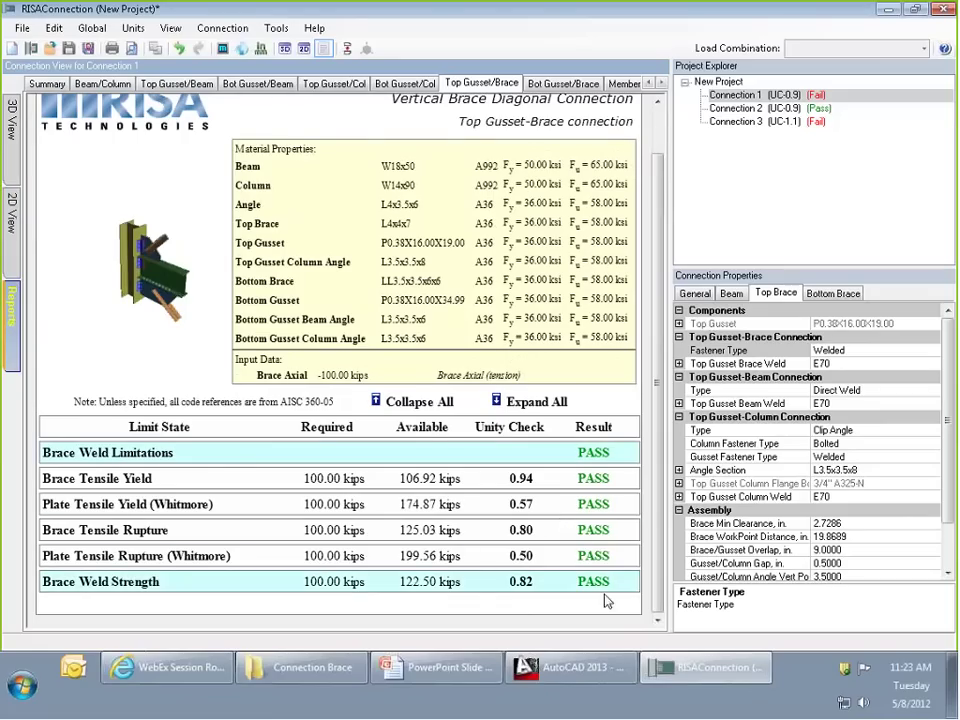
# Add a Vertical Brace Chevron Connection named Connection 4 to the current project.
pyautogui.click(32, 49)
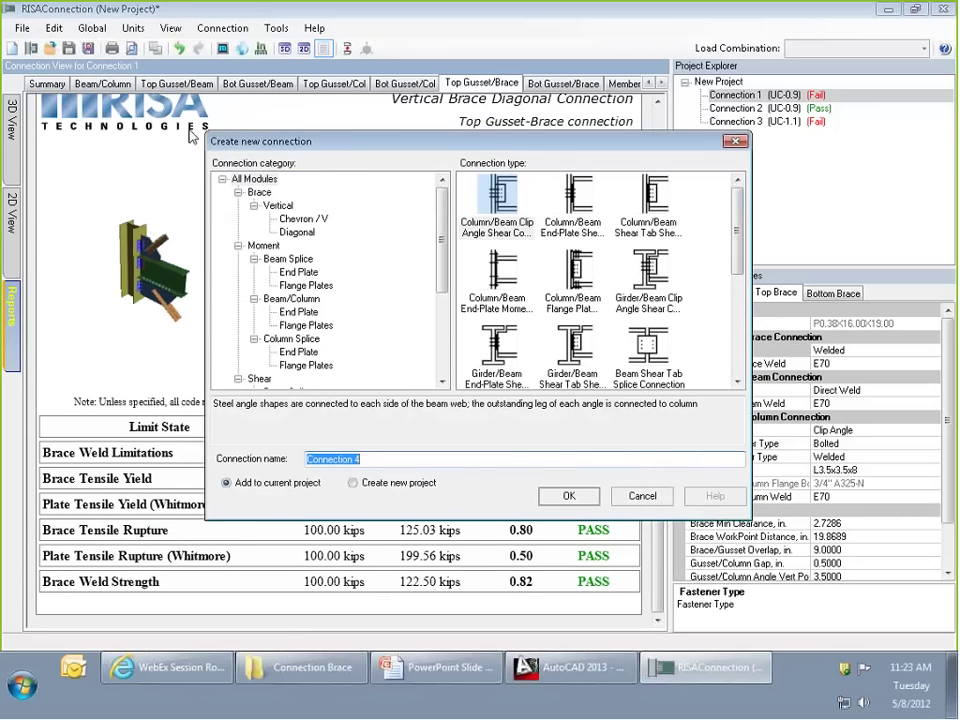
pyautogui.moveTo(734, 214); pyautogui.dragTo(741, 309)
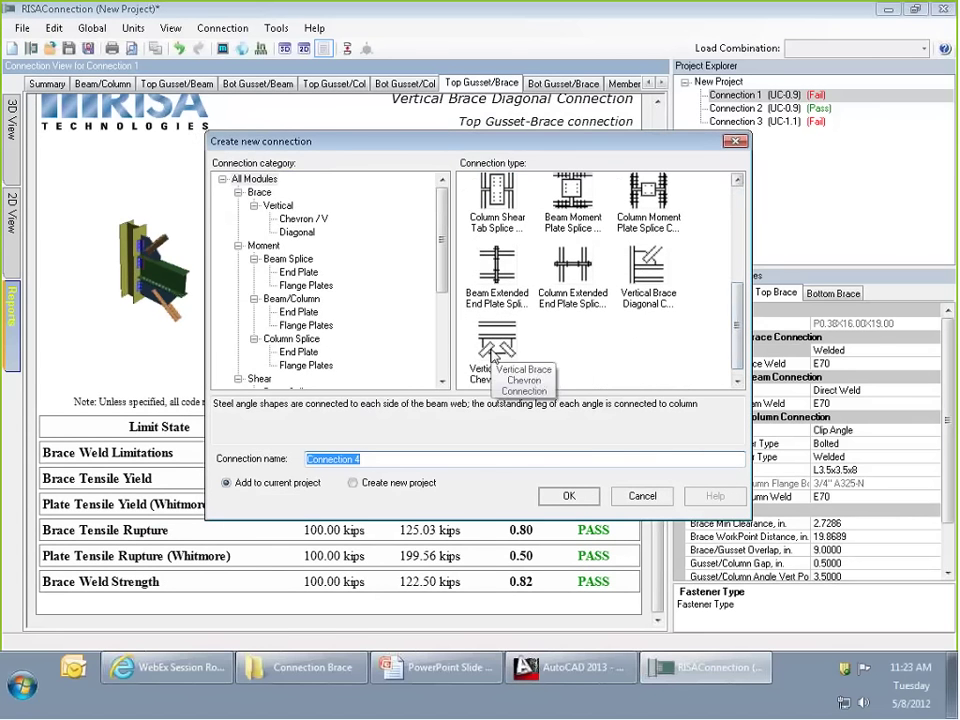
pyautogui.click(491, 350)
pyautogui.click(491, 350)
pyautogui.click(568, 496)
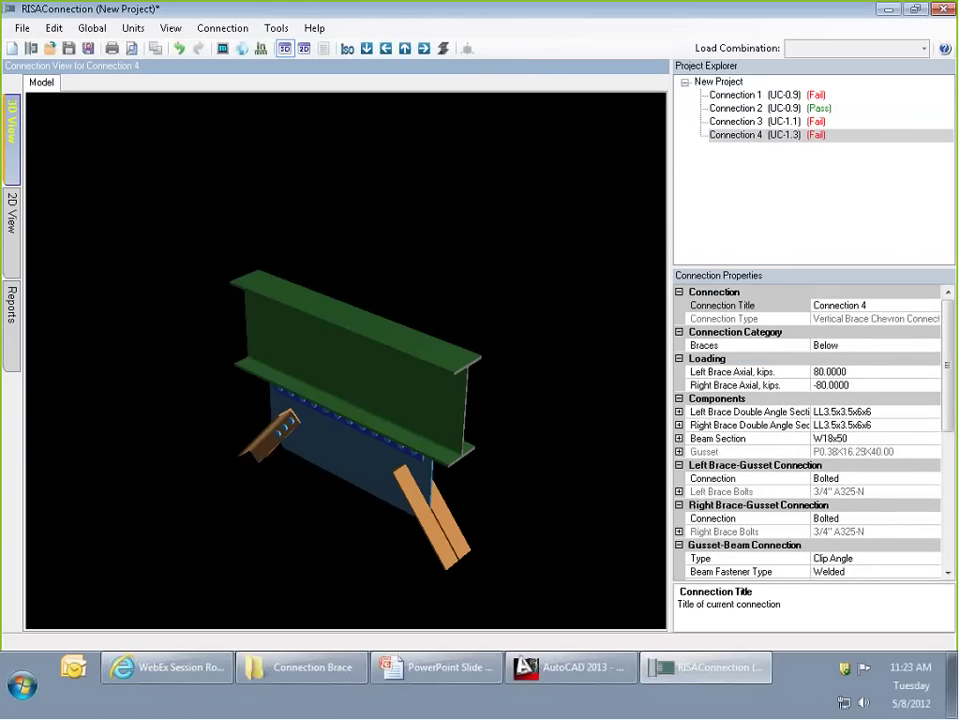
# View the chevron connection face-on in 3D and in the dimensioned 2D side view.
pyautogui.moveTo(425, 430); pyautogui.dragTo(437, 518)
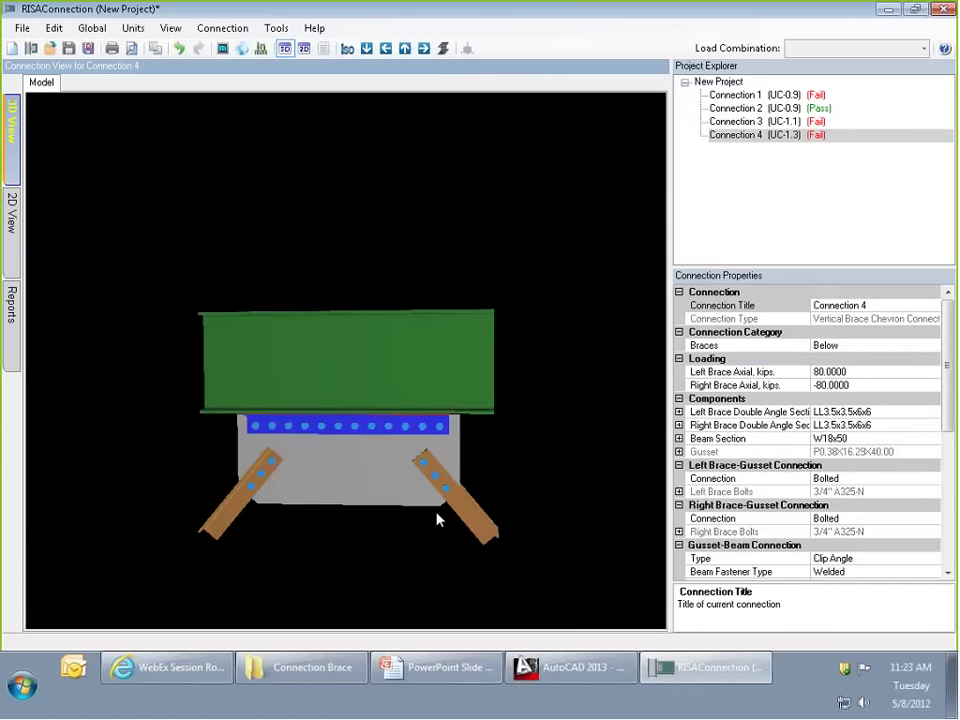
pyautogui.click(352, 373)
pyautogui.click(12, 212)
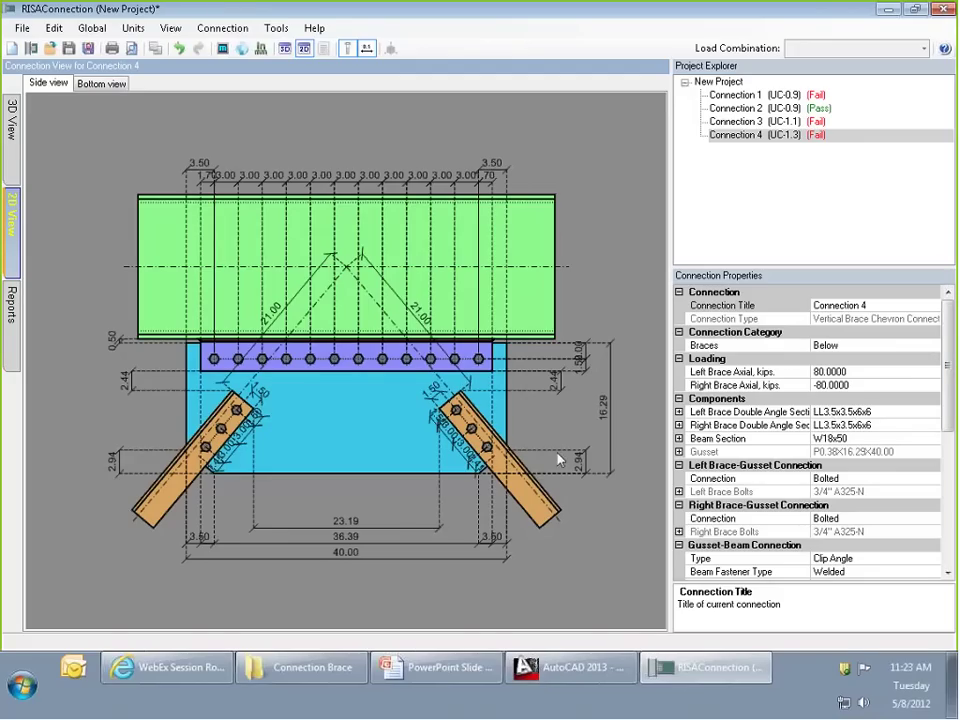
# Inspect the chevron connection's gusset, clip angles and braces from several 3D angles, and return to the 2D side view.
pyautogui.click(12, 140)
pyautogui.moveTo(288, 189); pyautogui.dragTo(383, 318)
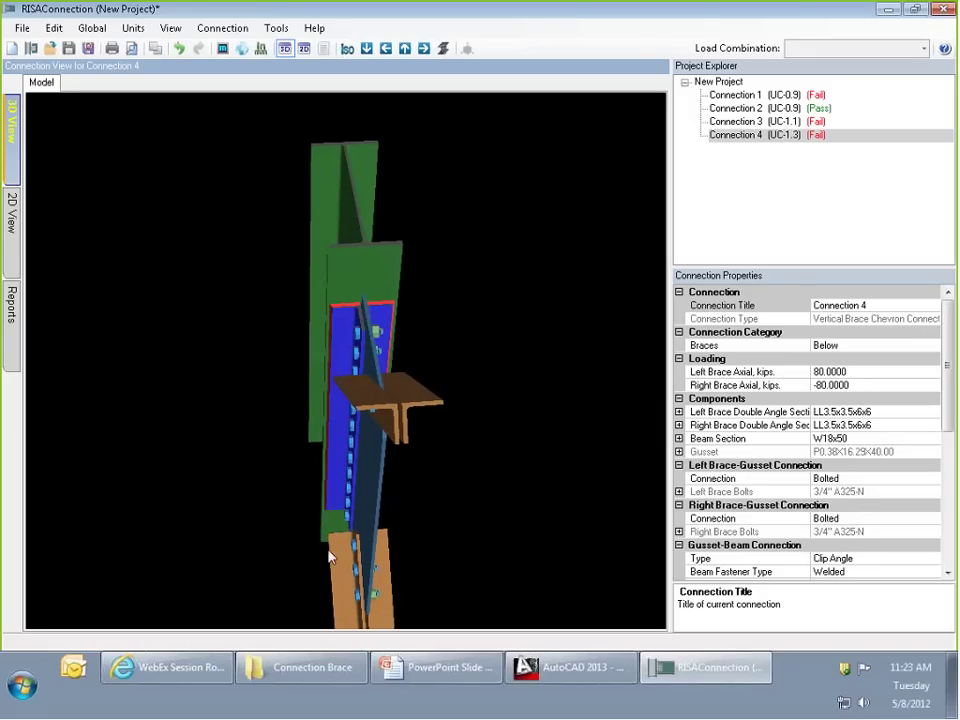
pyautogui.moveTo(355, 316); pyautogui.dragTo(170, 370)
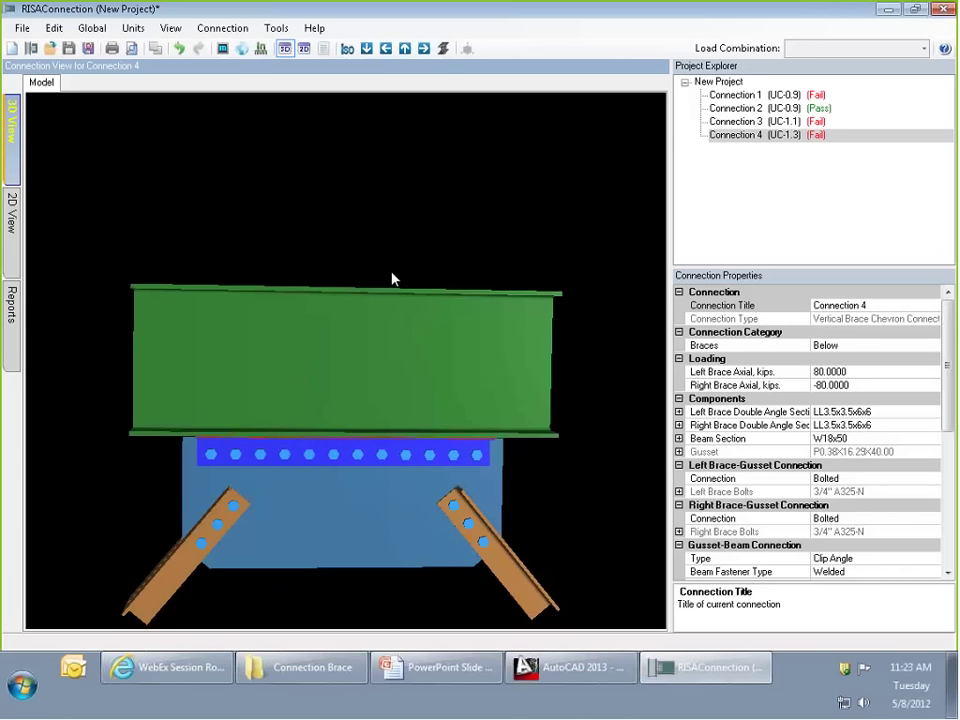
pyautogui.moveTo(352, 531); pyautogui.dragTo(583, 231)
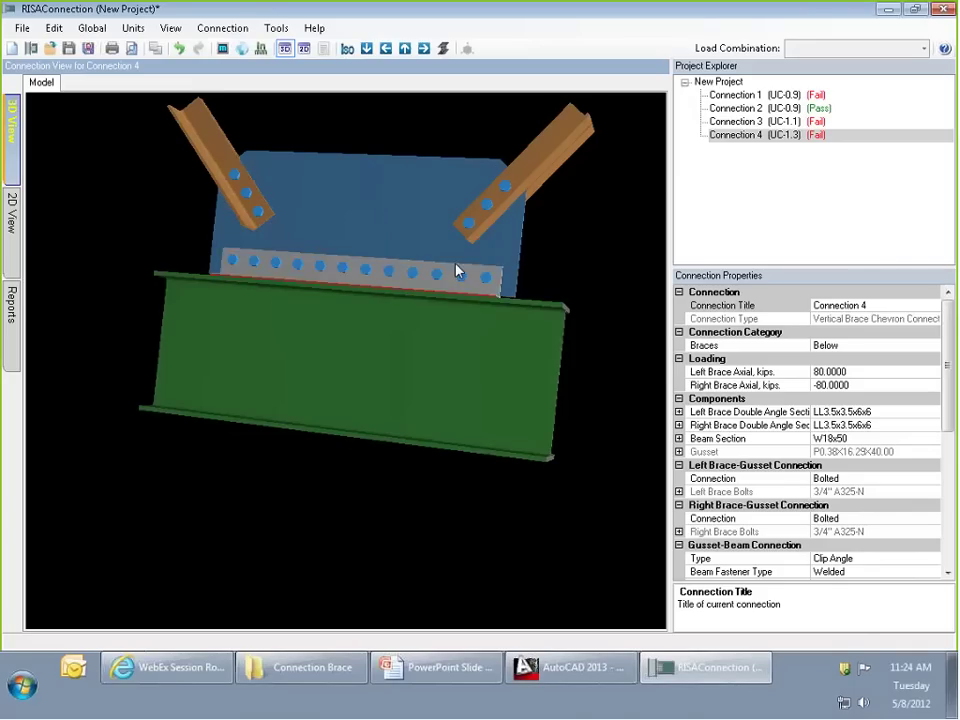
pyautogui.moveTo(426, 347); pyautogui.dragTo(481, 458)
pyautogui.moveTo(366, 274); pyautogui.dragTo(570, 489)
pyautogui.moveTo(296, 159); pyautogui.dragTo(307, 221)
pyautogui.click(15, 244)
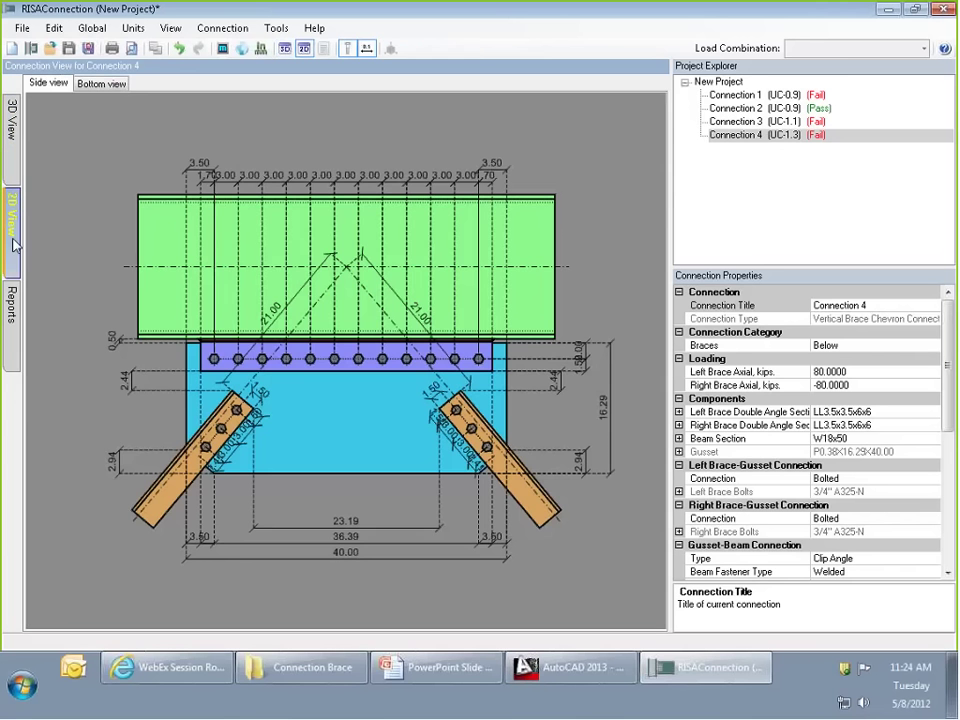
# Review Connection 4's summary report and expand the Plate Compression (Whitmore) calculation in the Gusset/Left Brace report.
pyautogui.click(11, 322)
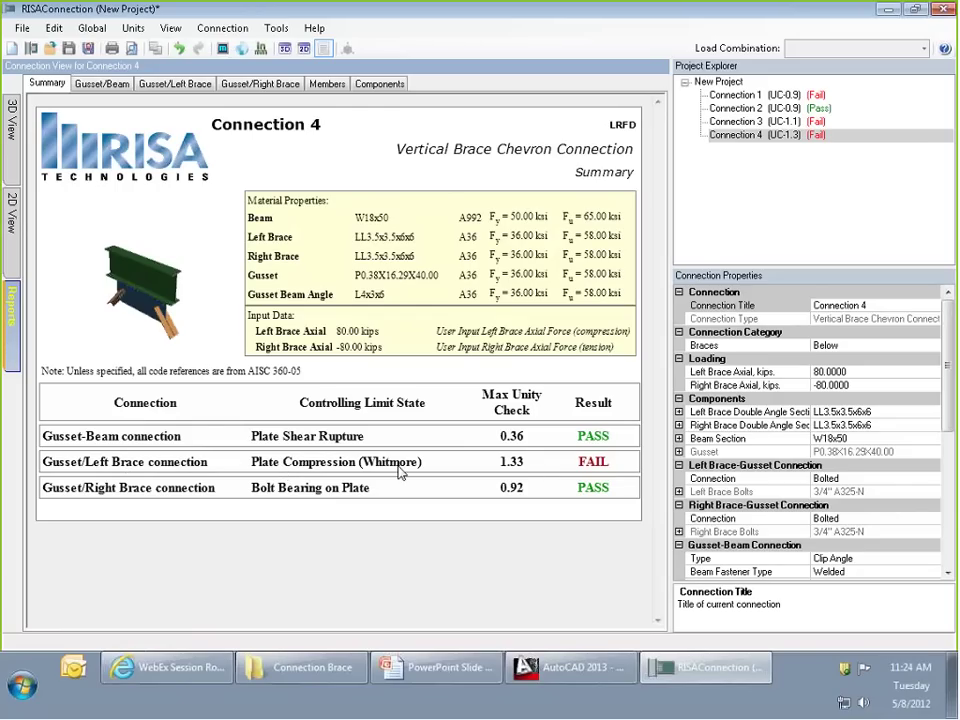
pyautogui.click(125, 85)
pyautogui.click(155, 86)
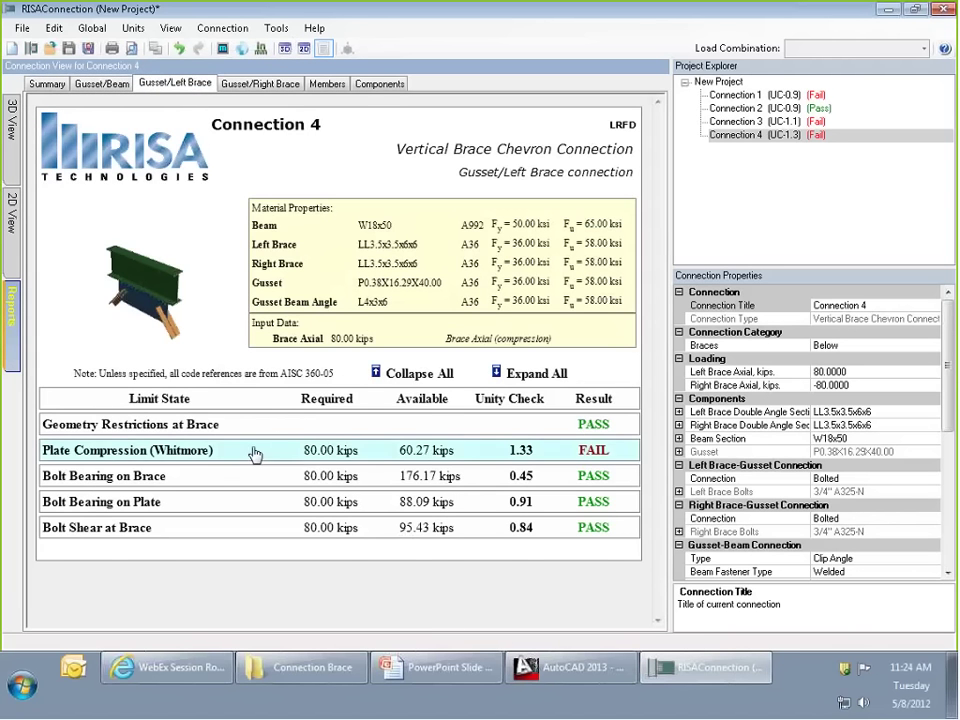
pyautogui.click(275, 448)
pyautogui.scroll(-2, 285, 441)
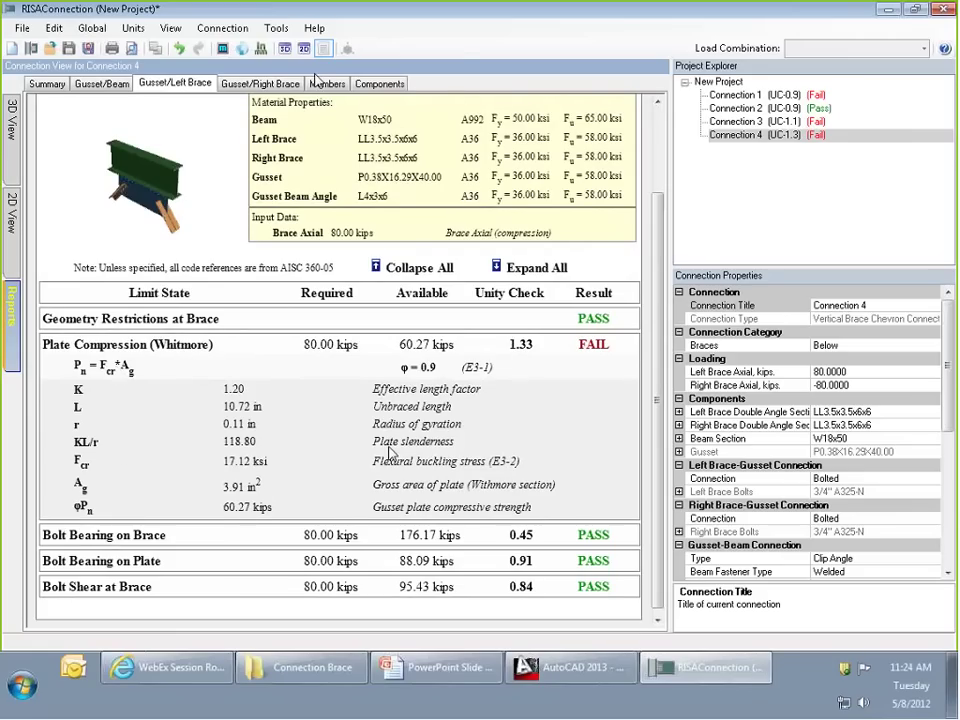
# Open the Vertical Brace Connections help topic and read the Gusset Plate Design section on the Whitmore section.
pyautogui.click(314, 28)
pyautogui.click(347, 47)
pyautogui.moveTo(539, 193); pyautogui.dragTo(488, 130)
pyautogui.click(244, 471)
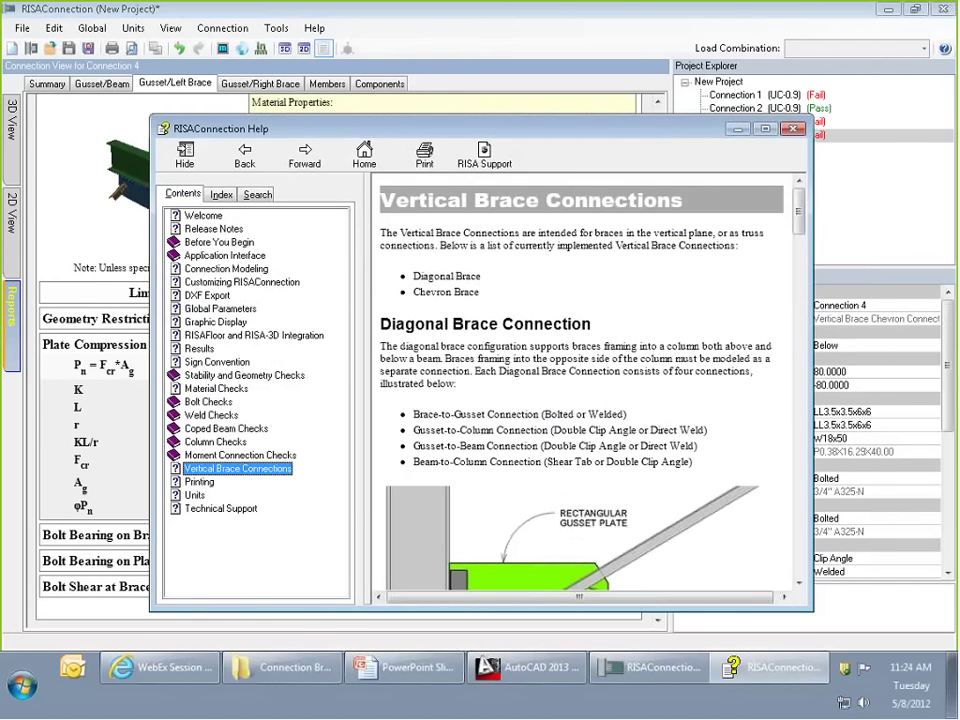
pyautogui.moveTo(799, 197); pyautogui.dragTo(815, 485)
pyautogui.scroll(-2, 655, 238)
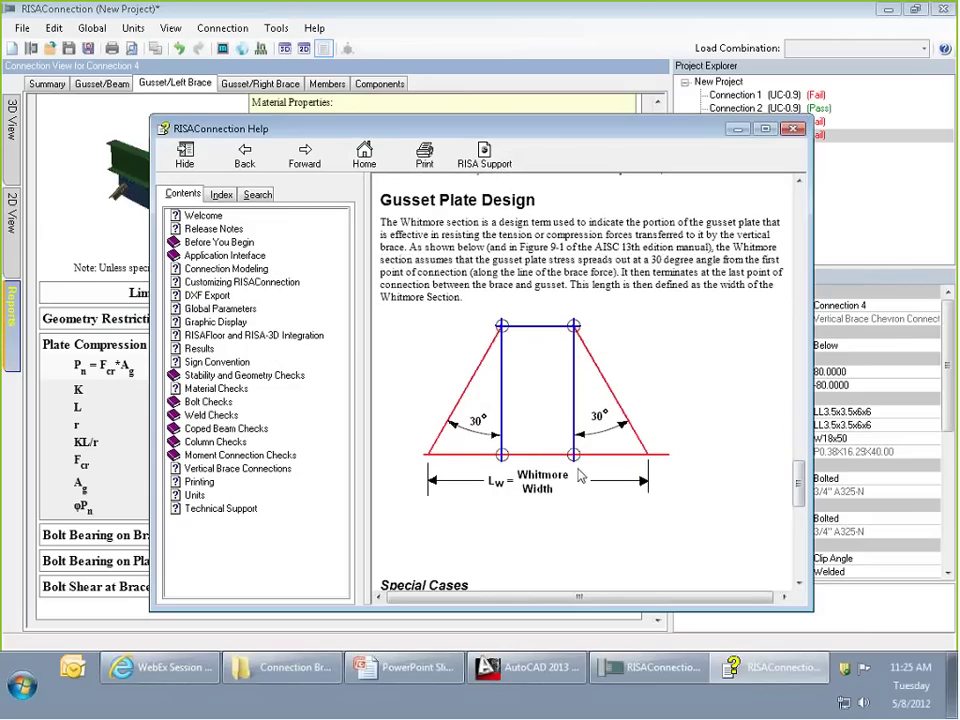
# Minimize the help window and examine the chevron gusset and brace bolts up close in the 2D side view.
pyautogui.click(12, 213)
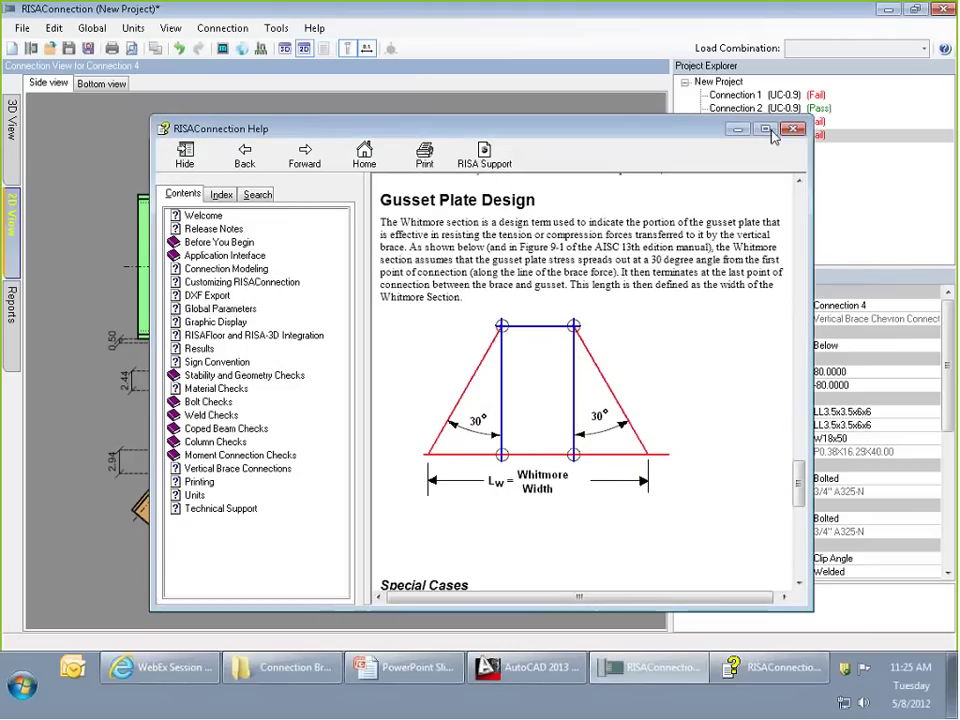
pyautogui.click(738, 128)
pyautogui.scroll(3, 127, 500)
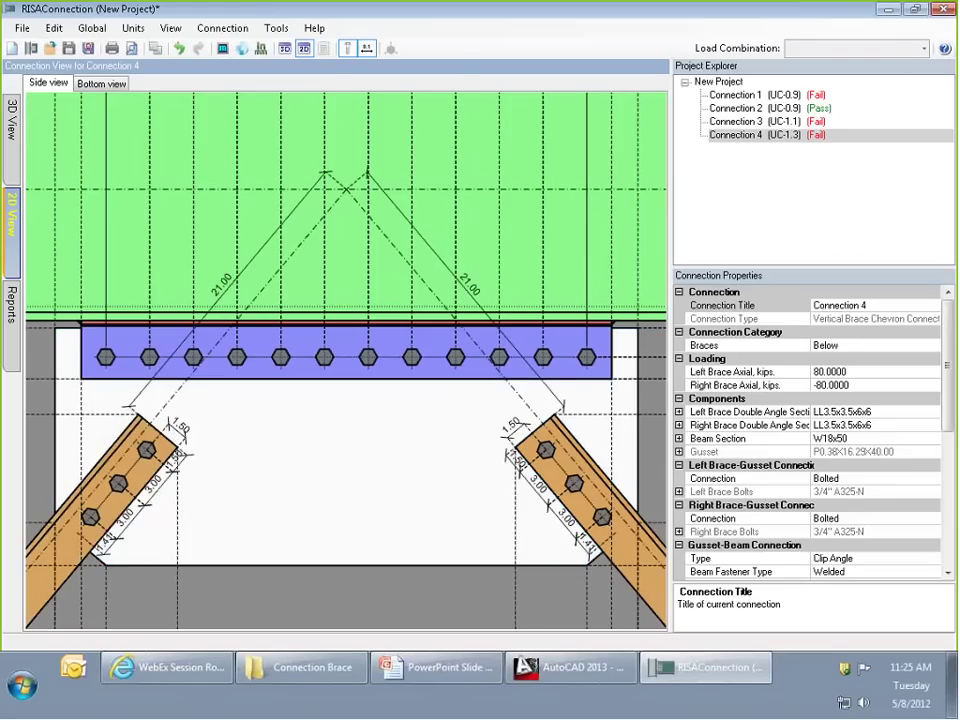
# Open the Vertical Brace Connections help topic, read the Compression Checks section on gusset unbraced length and K value, and close the help.
pyautogui.click(314, 28)
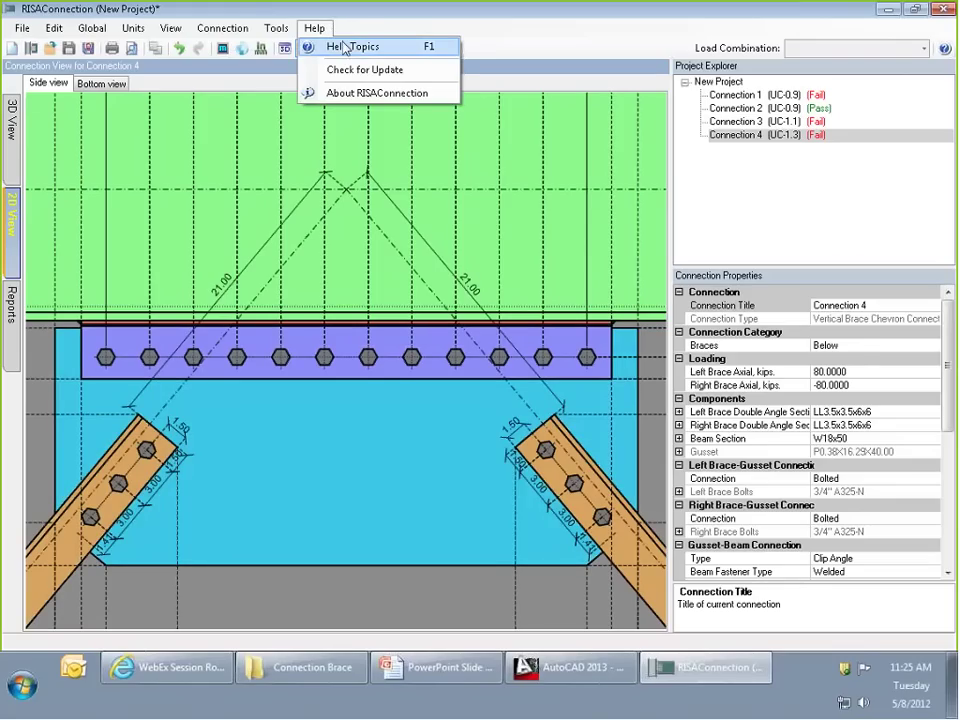
pyautogui.click(350, 47)
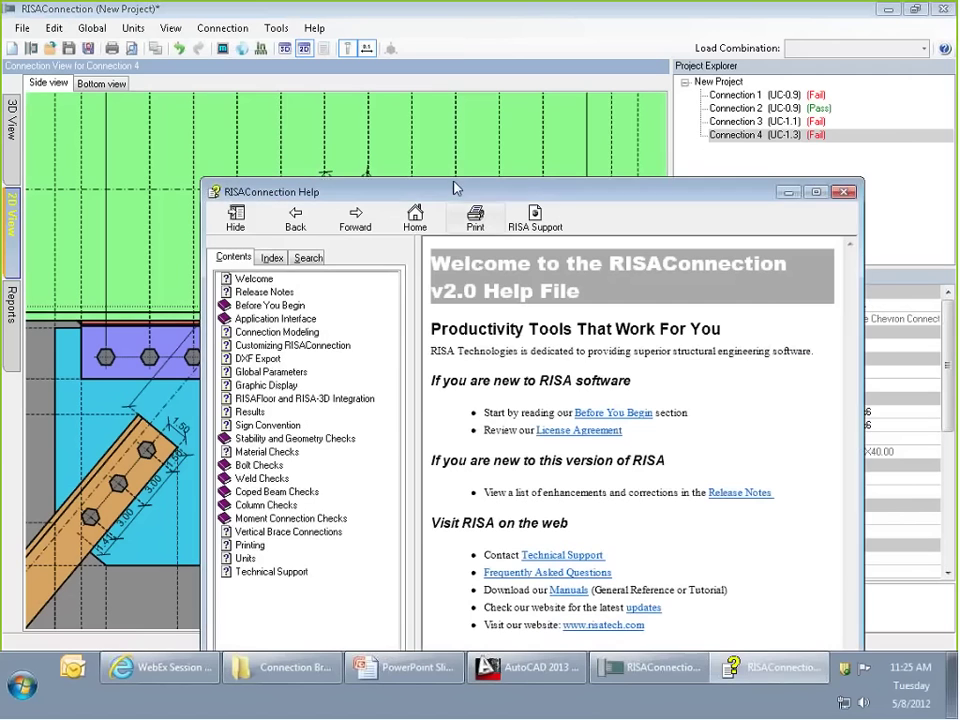
pyautogui.moveTo(455, 188); pyautogui.dragTo(423, 116)
pyautogui.click(257, 459)
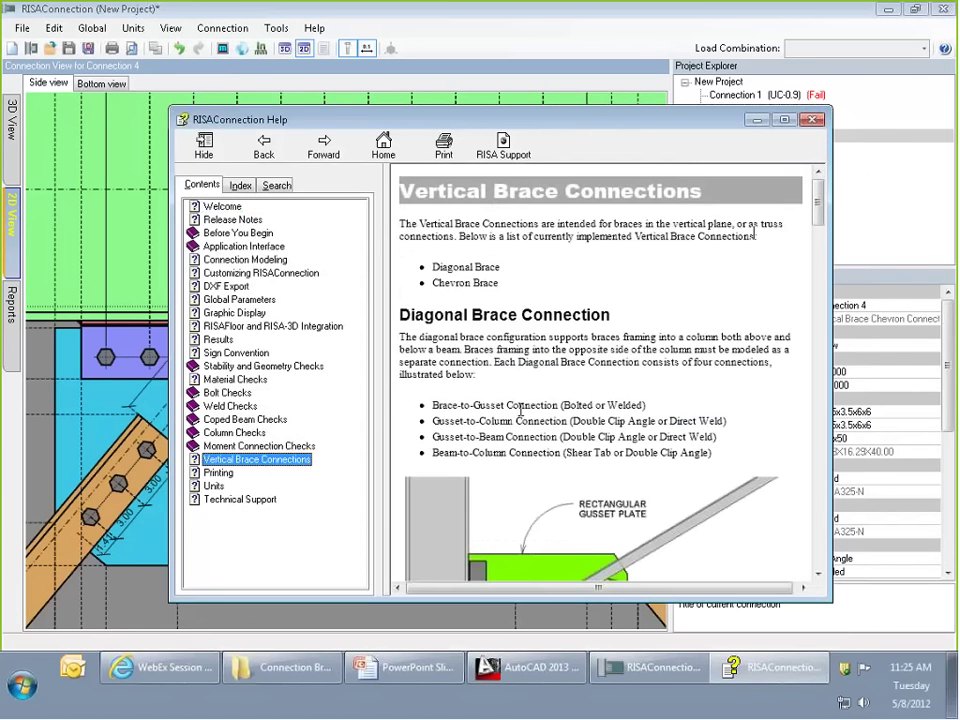
pyautogui.moveTo(817, 195); pyautogui.dragTo(817, 544)
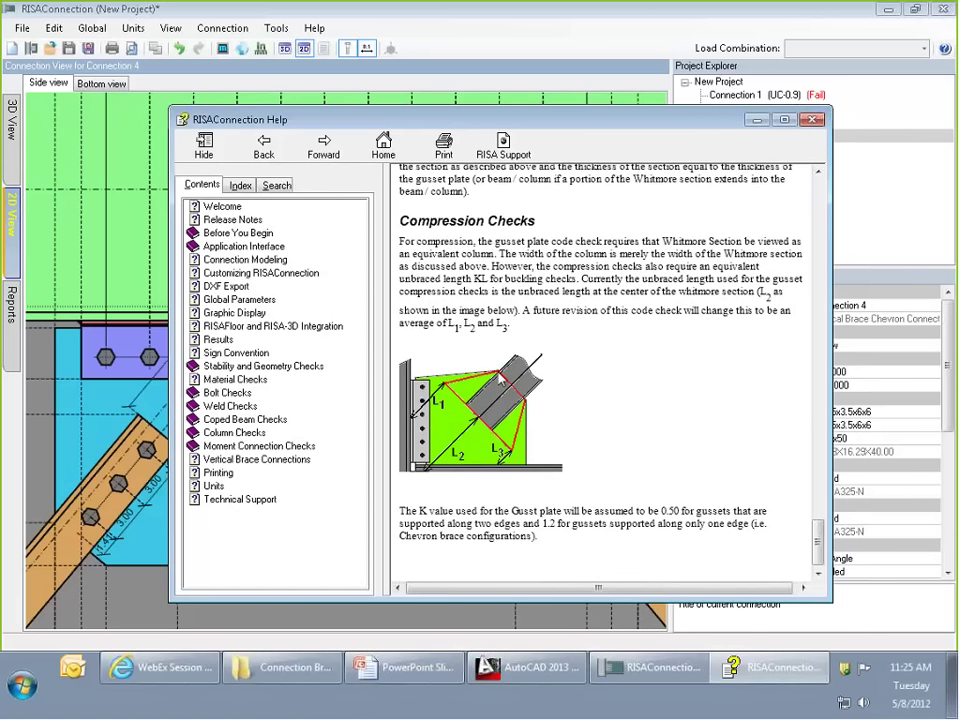
pyautogui.click(811, 121)
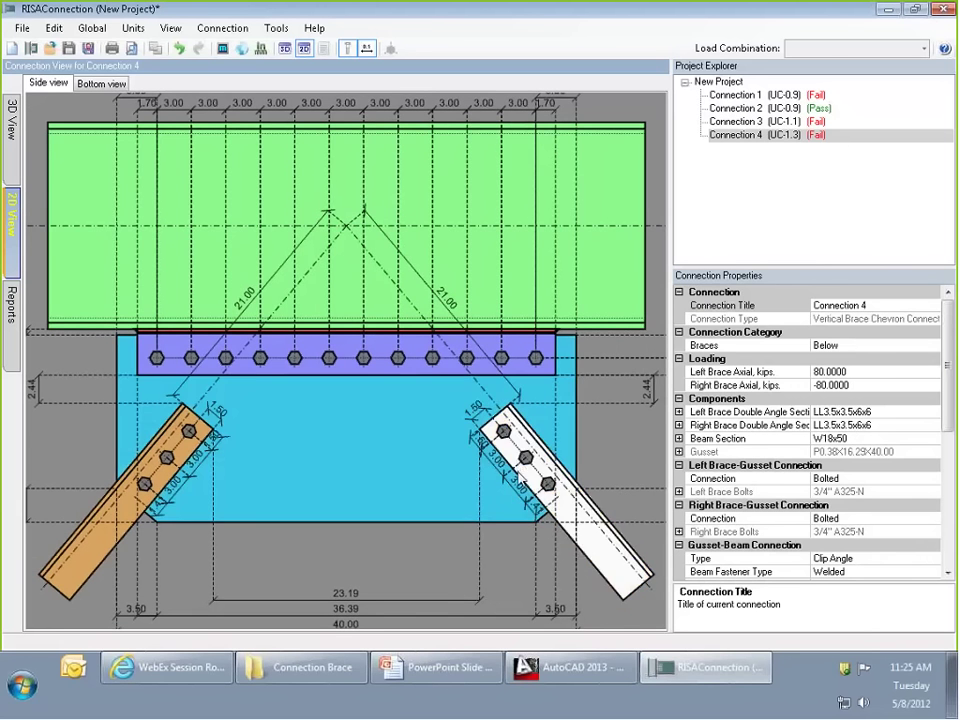
# Expand the Plate Tensile Rupture (Whitmore) and Plate Tensile Yield (Whitmore) calculations in Connection 4's Gusset/Right Brace report.
pyautogui.scroll(-2, 279, 497)
pyautogui.scroll(-1, 346, 575)
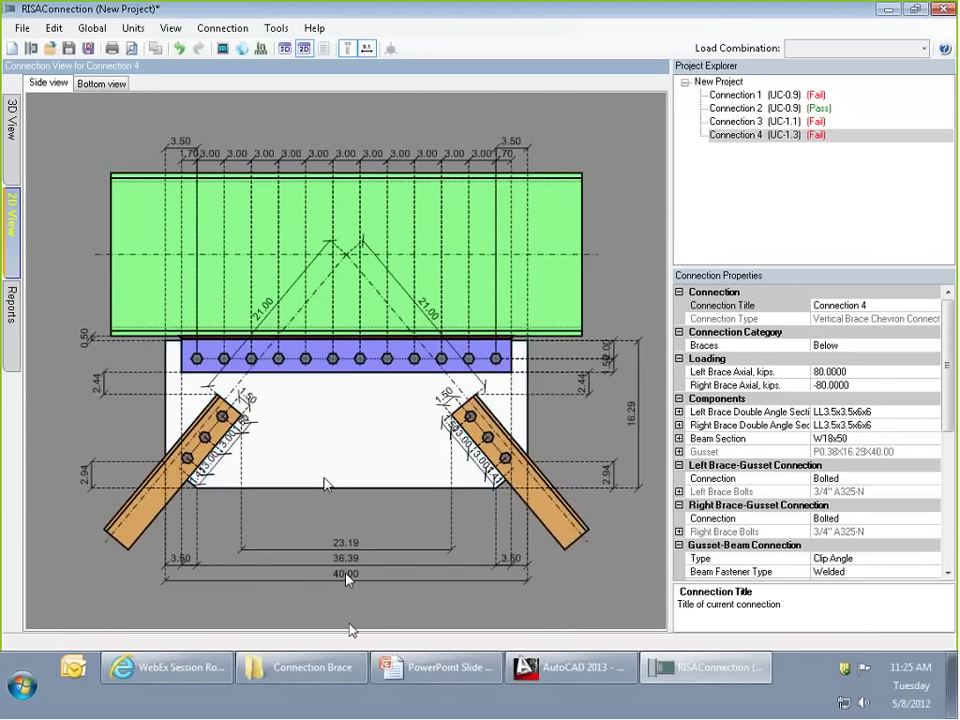
pyautogui.scroll(3, 317, 463)
pyautogui.click(12, 322)
pyautogui.click(259, 84)
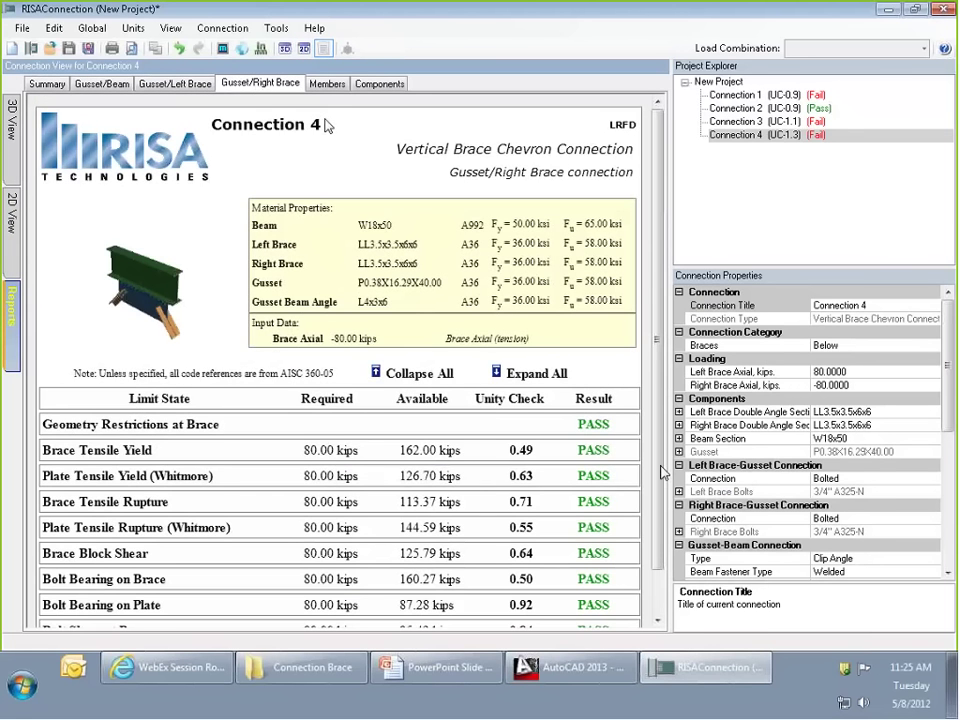
pyautogui.click(219, 530)
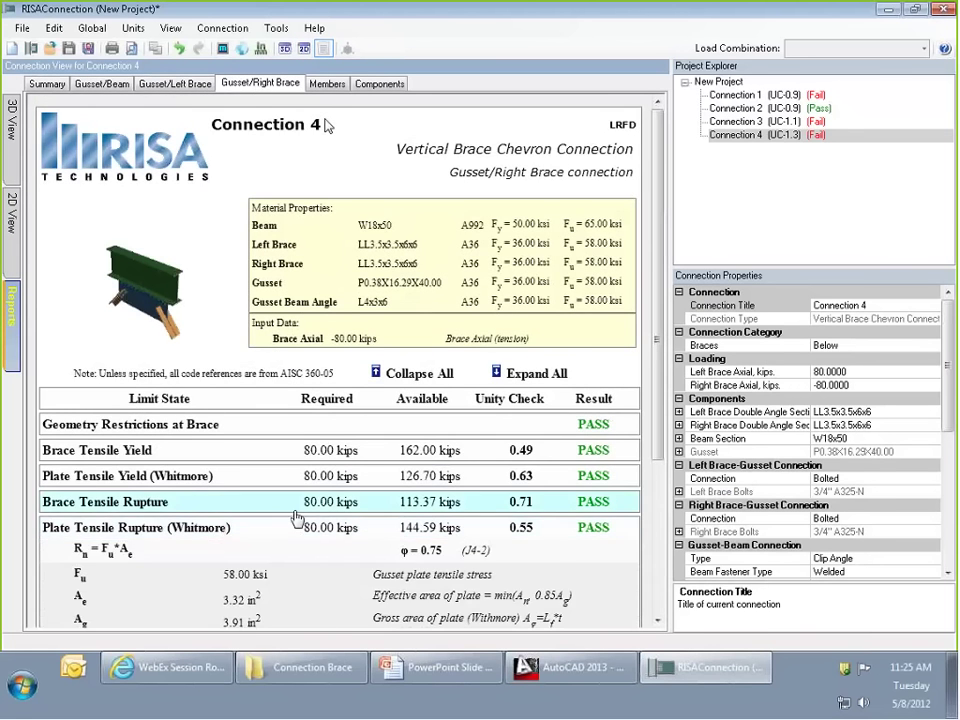
pyautogui.scroll(-2, 185, 418)
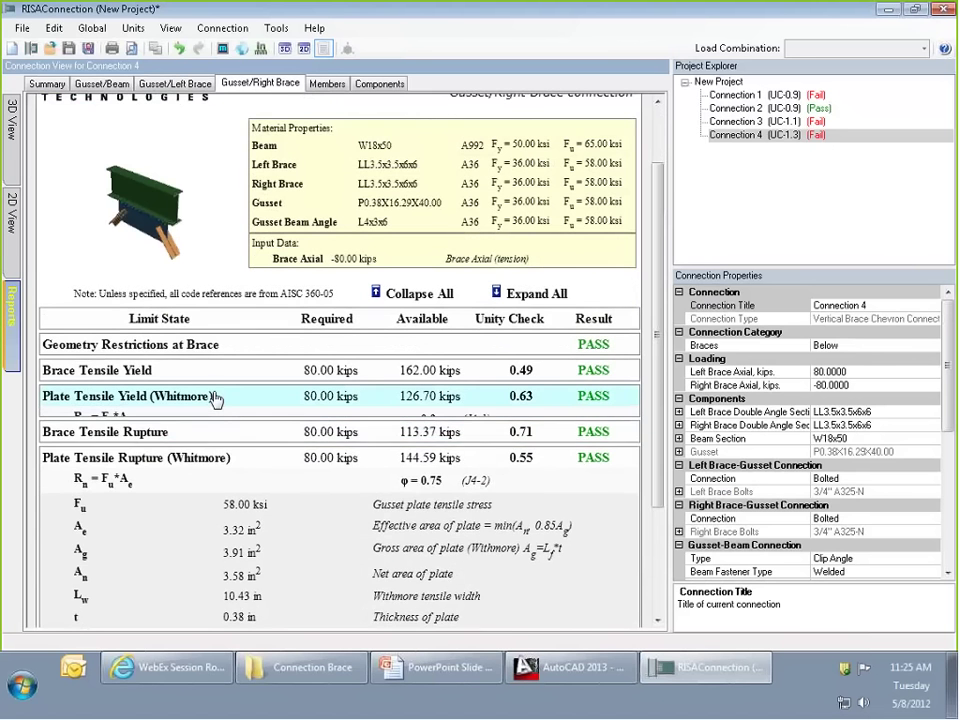
pyautogui.click(214, 397)
pyautogui.scroll(-5, 214, 397)
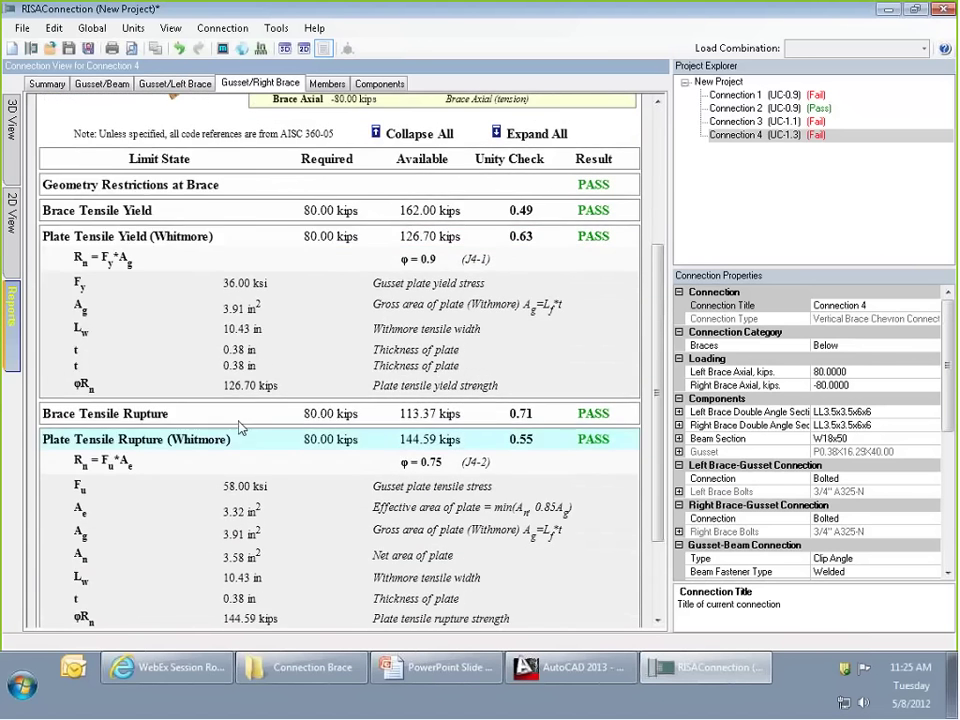
pyautogui.scroll(5, 240, 428)
# Set Connection 4's gusset-beam connection type to Direct Weld and inspect the welded gusset in the 3D view.
pyautogui.click(14, 225)
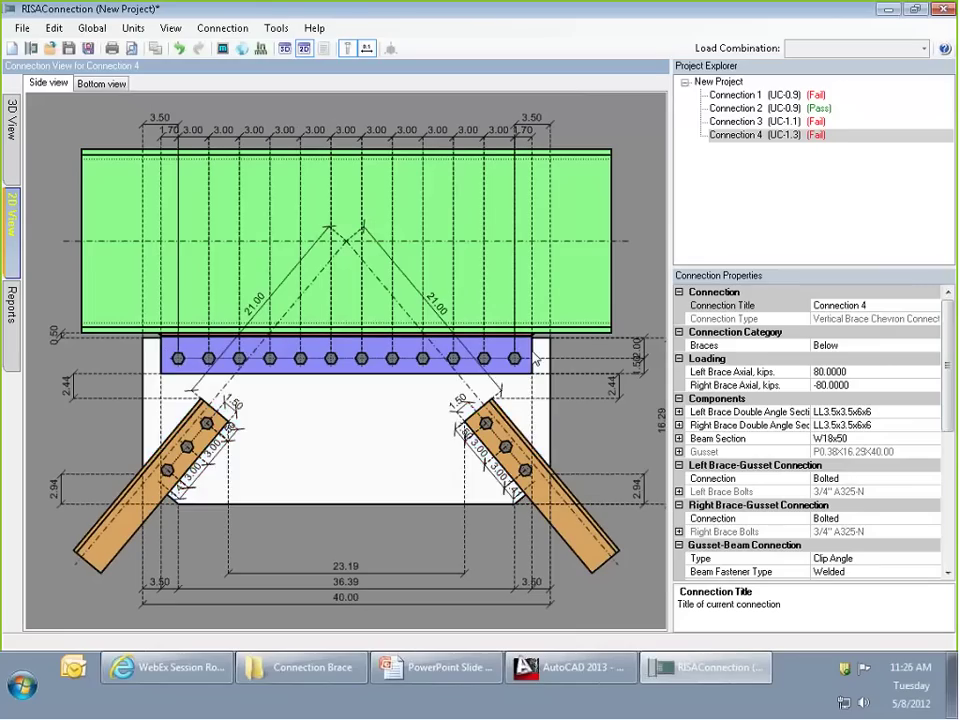
pyautogui.click(865, 558)
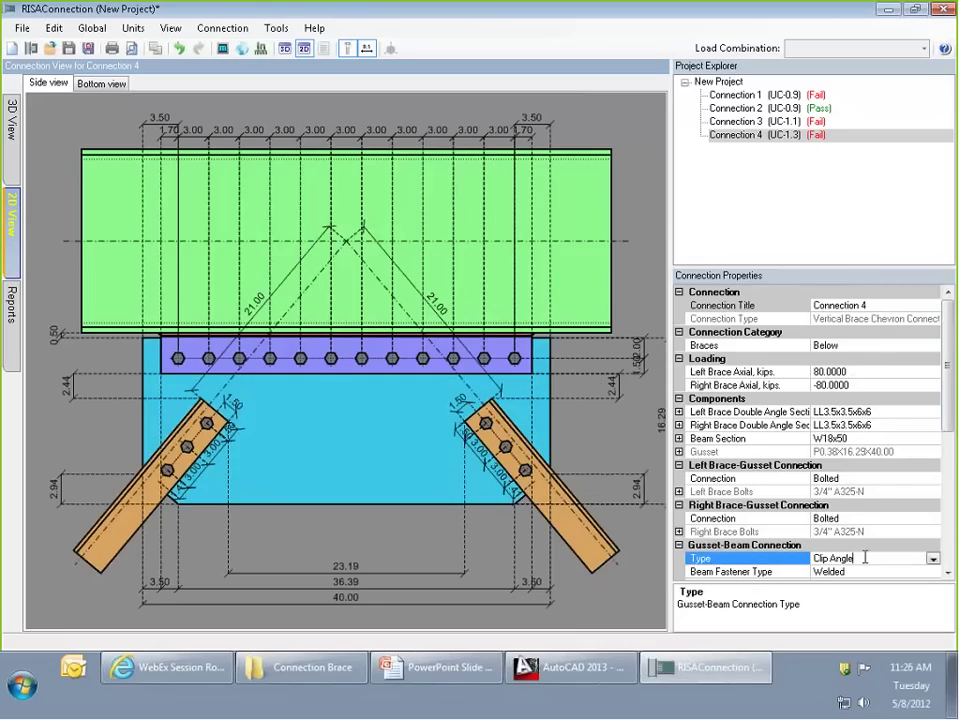
pyautogui.scroll(-4, 945, 521)
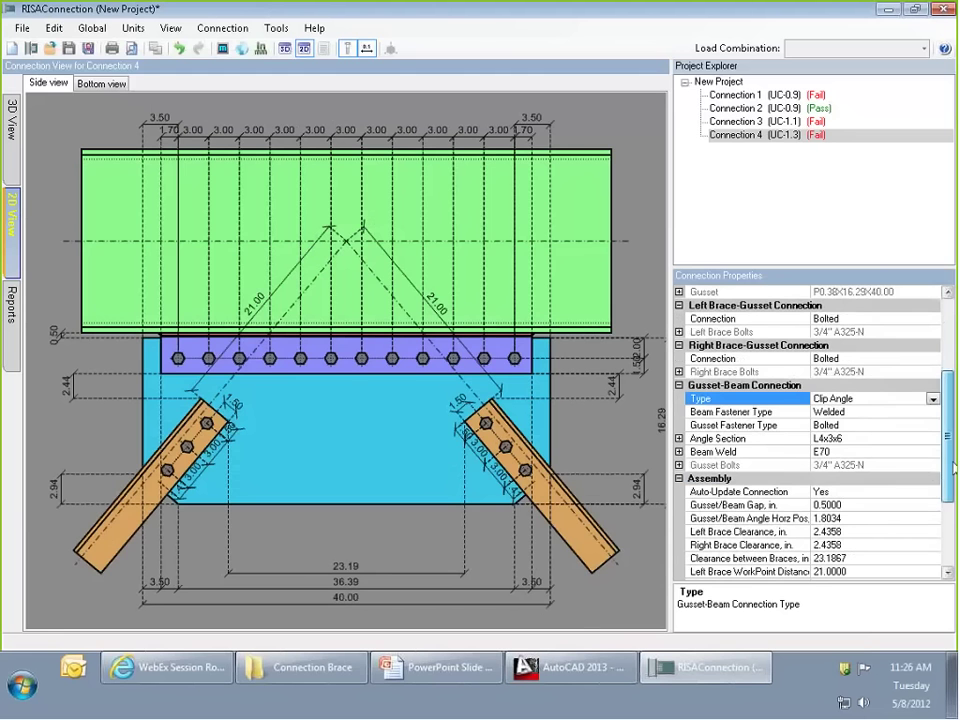
pyautogui.click(934, 400)
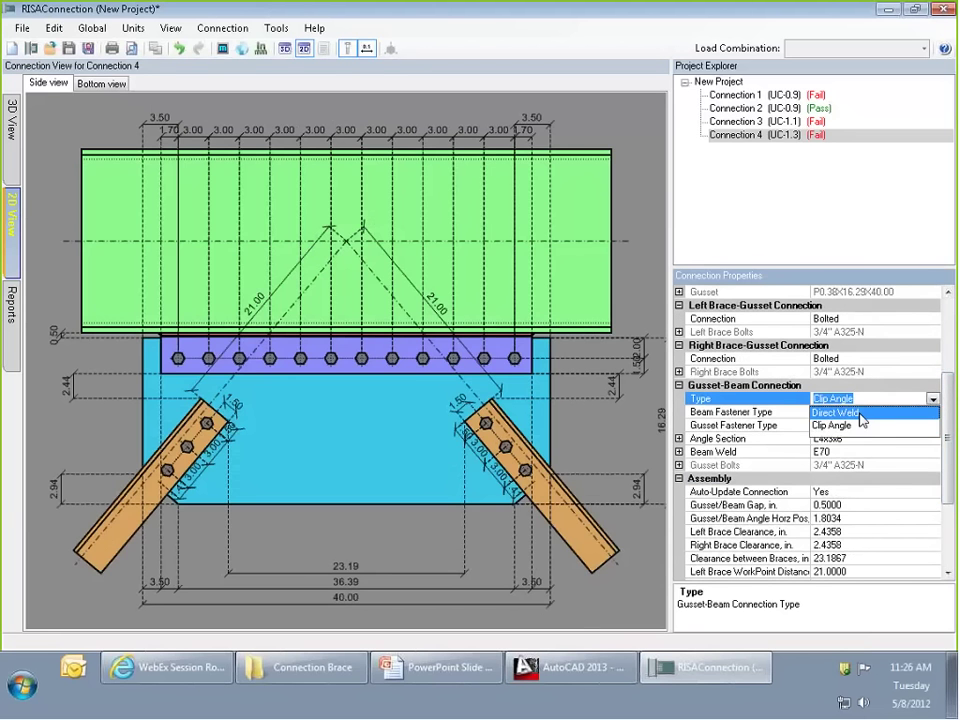
pyautogui.click(770, 412)
pyautogui.click(12, 118)
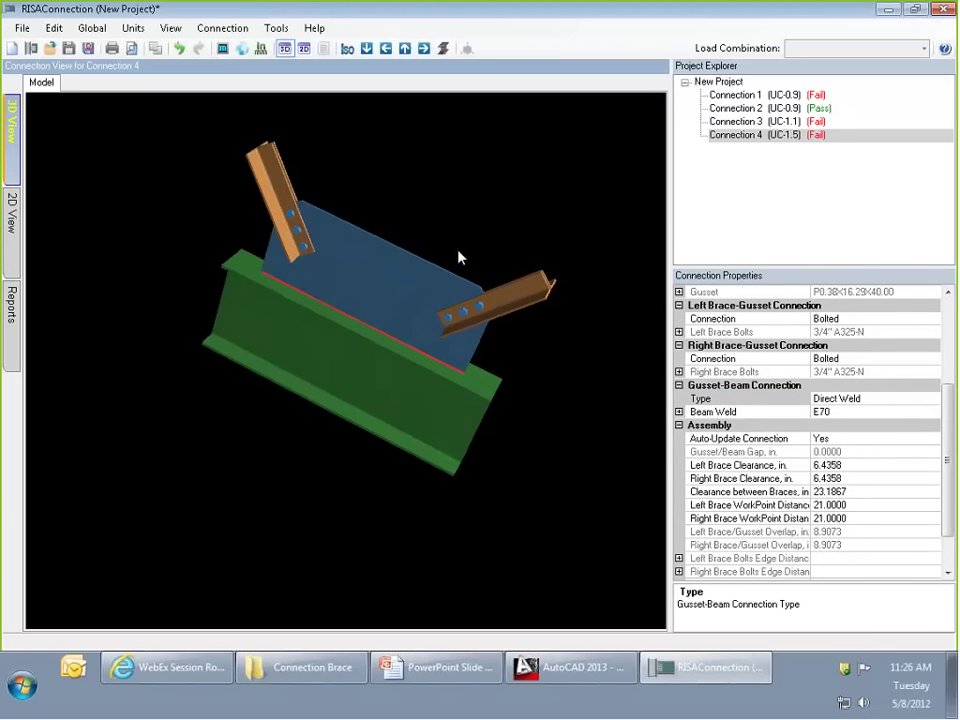
pyautogui.moveTo(384, 214); pyautogui.dragTo(250, 400)
# Review the Gusset/Right Brace limit states and expand the Beam Weld Strength calculation in the Gusset/Beam report.
pyautogui.click(12, 312)
pyautogui.scroll(-2, 462, 450)
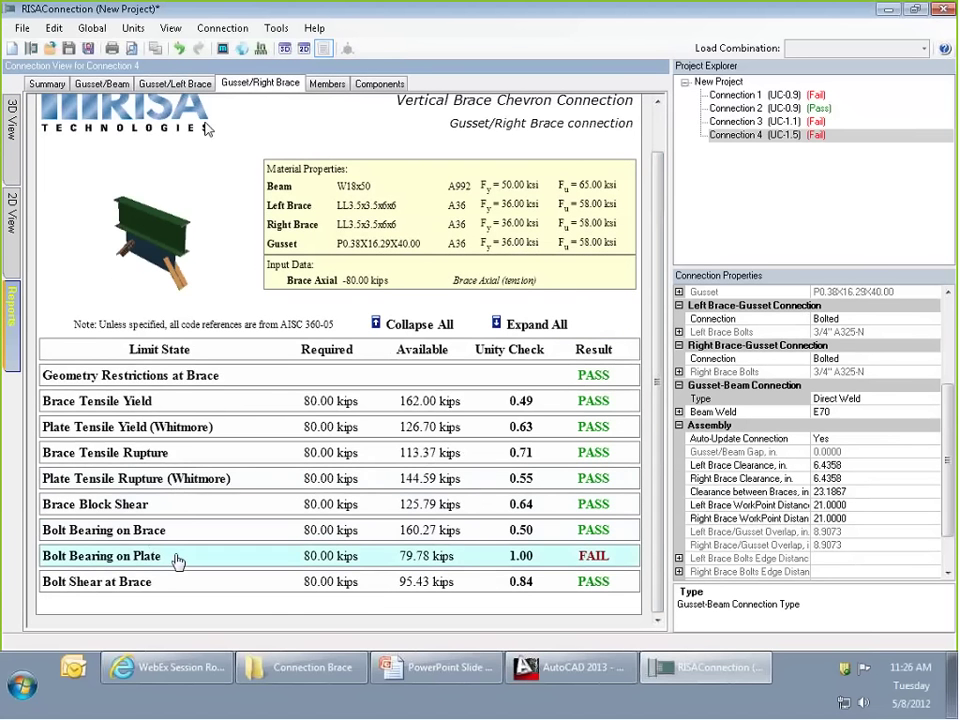
pyautogui.click(102, 83)
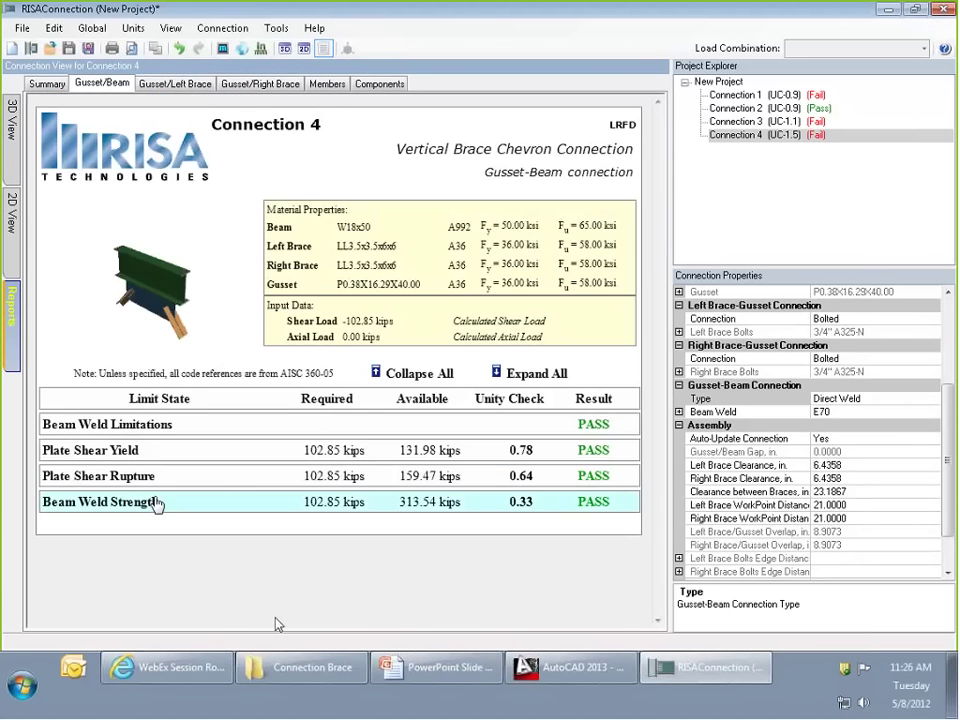
pyautogui.click(157, 503)
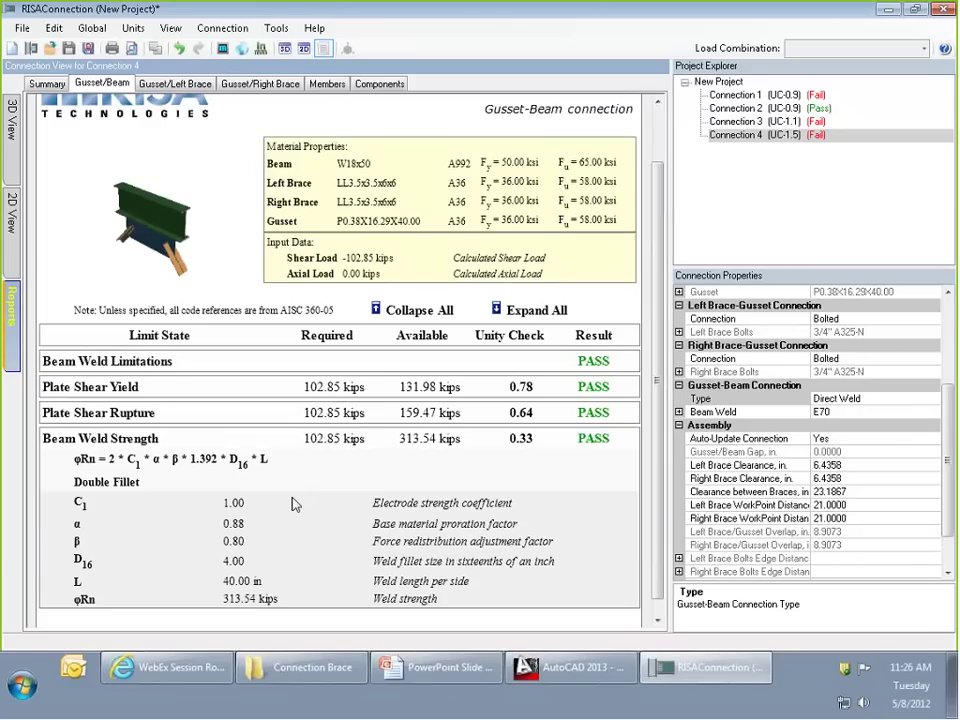
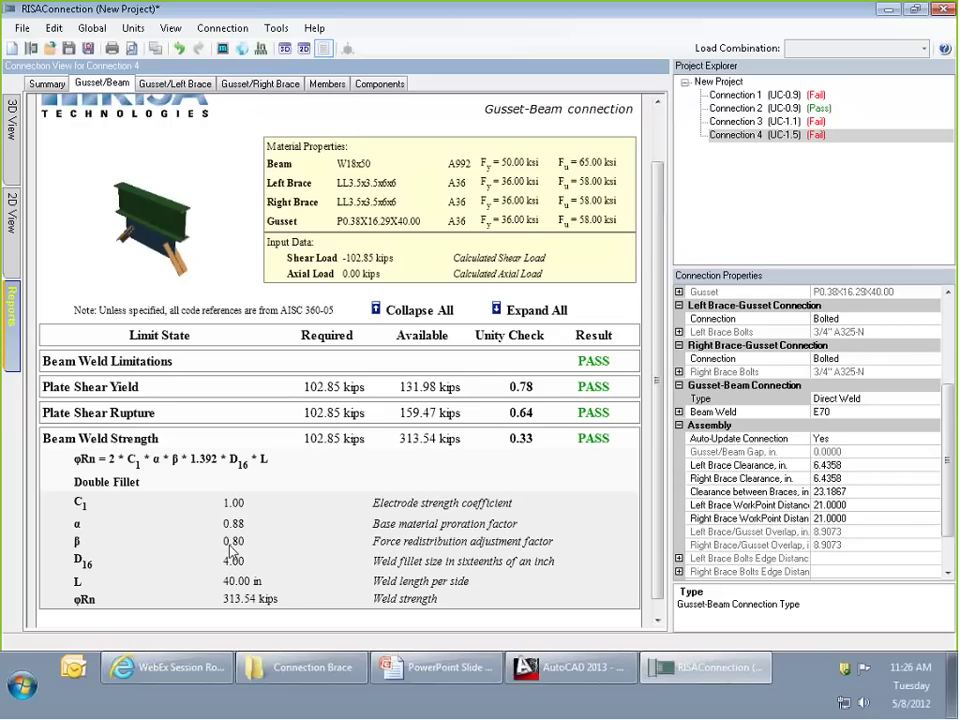
# Examine the gusset-to-beam weld line in the 2D side view, and return to the detailed Beam Weld Strength calculation.
pyautogui.click(14, 225)
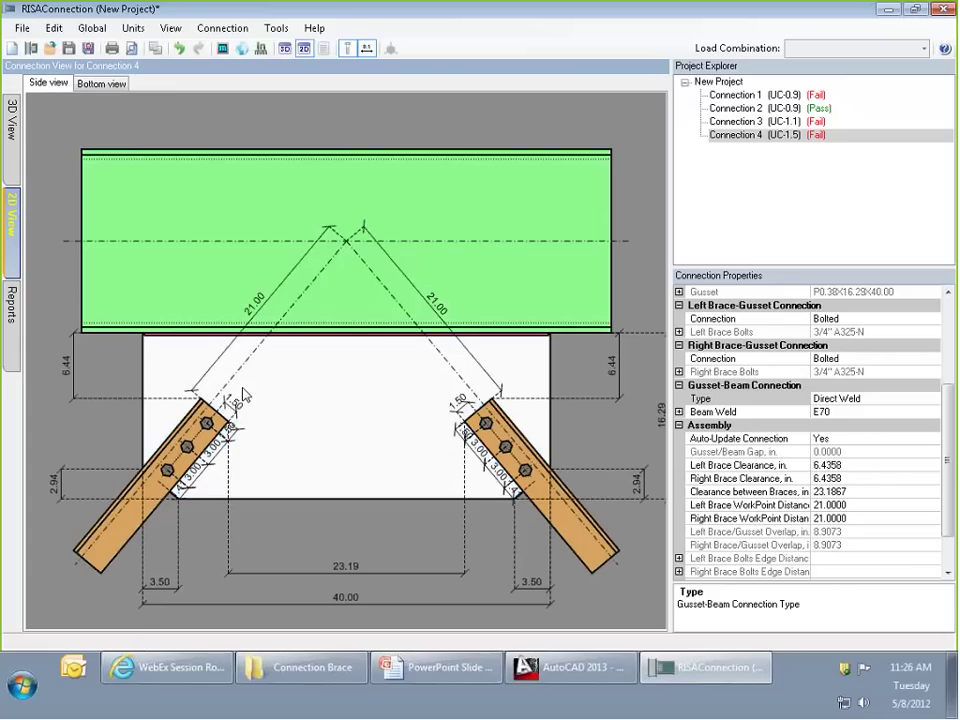
pyautogui.click(425, 341)
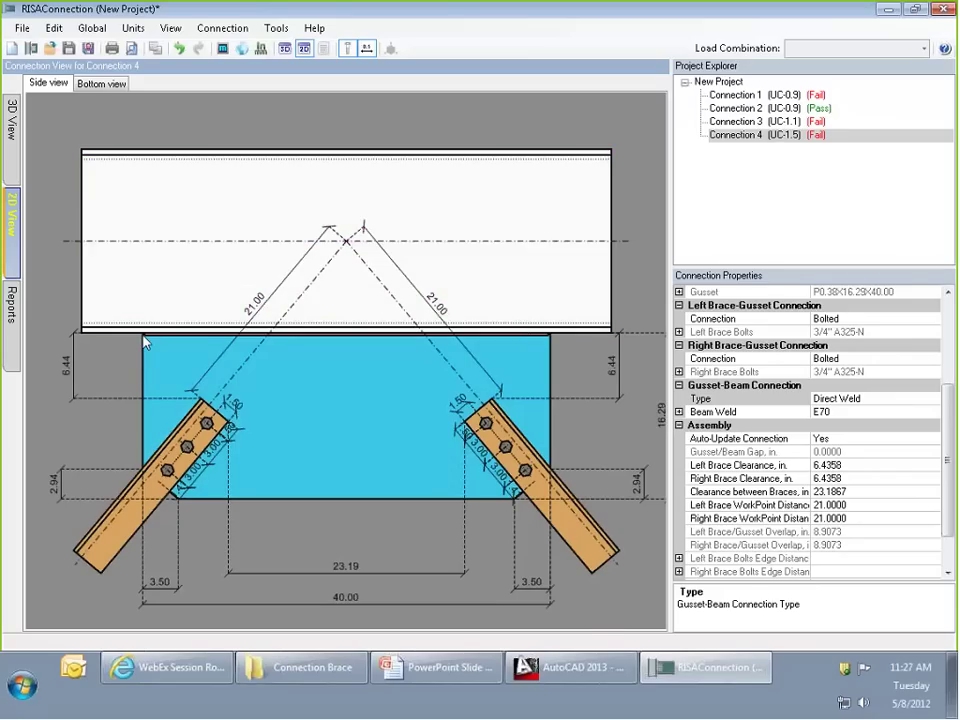
pyautogui.click(12, 308)
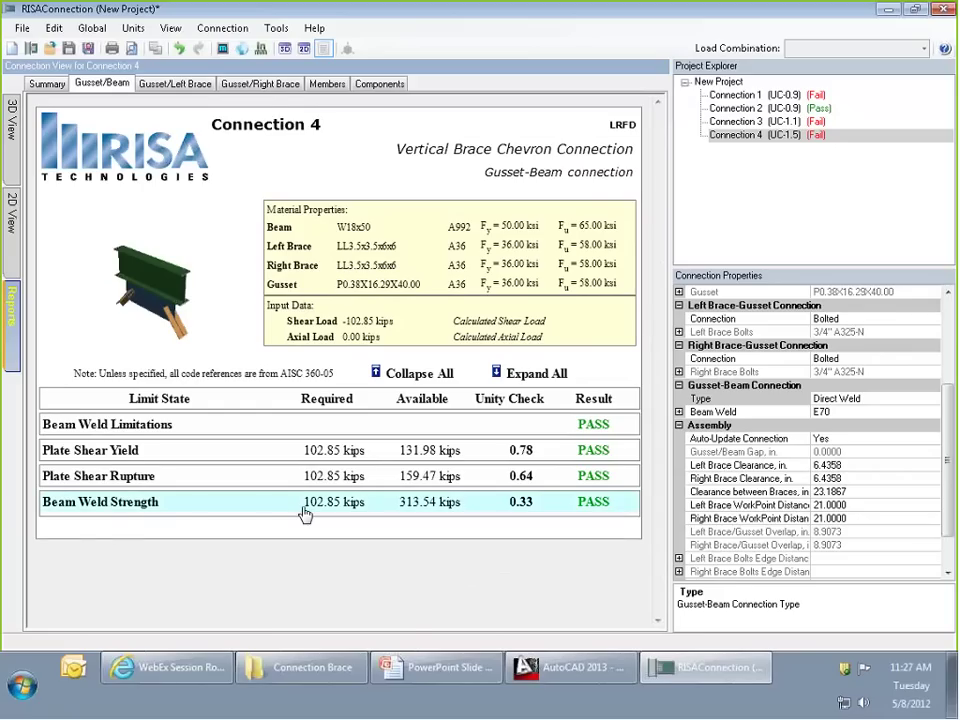
pyautogui.click(292, 502)
pyautogui.scroll(-2, 290, 500)
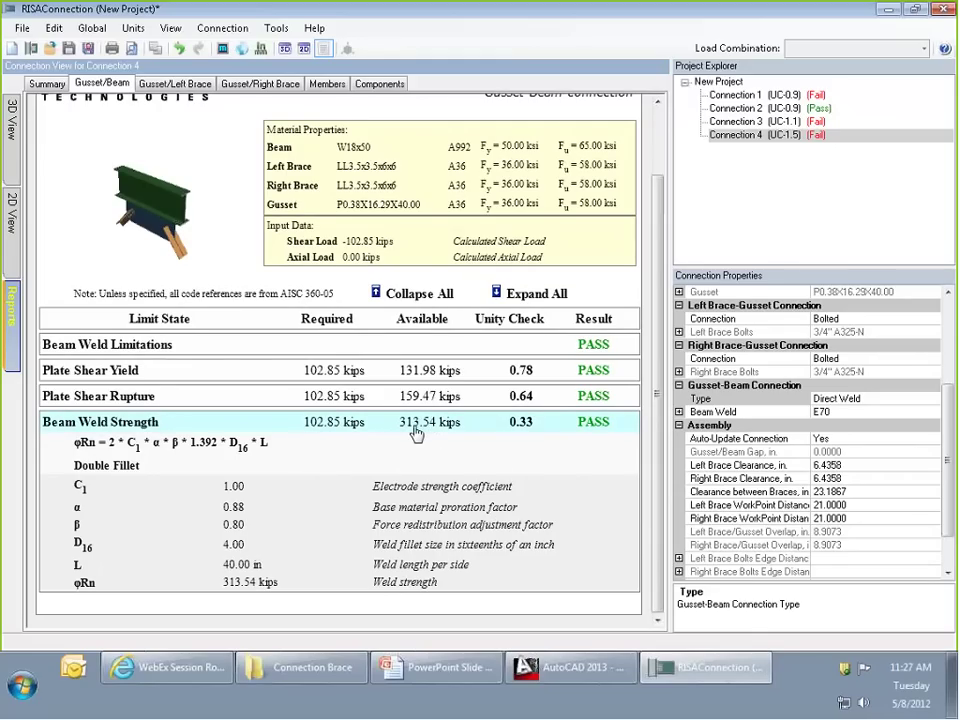
# Set the gusset-beam weld's fillet size to 5 sixteenths and review the recalculated Beam Weld Strength details.
pyautogui.click(679, 412)
pyautogui.click(679, 412)
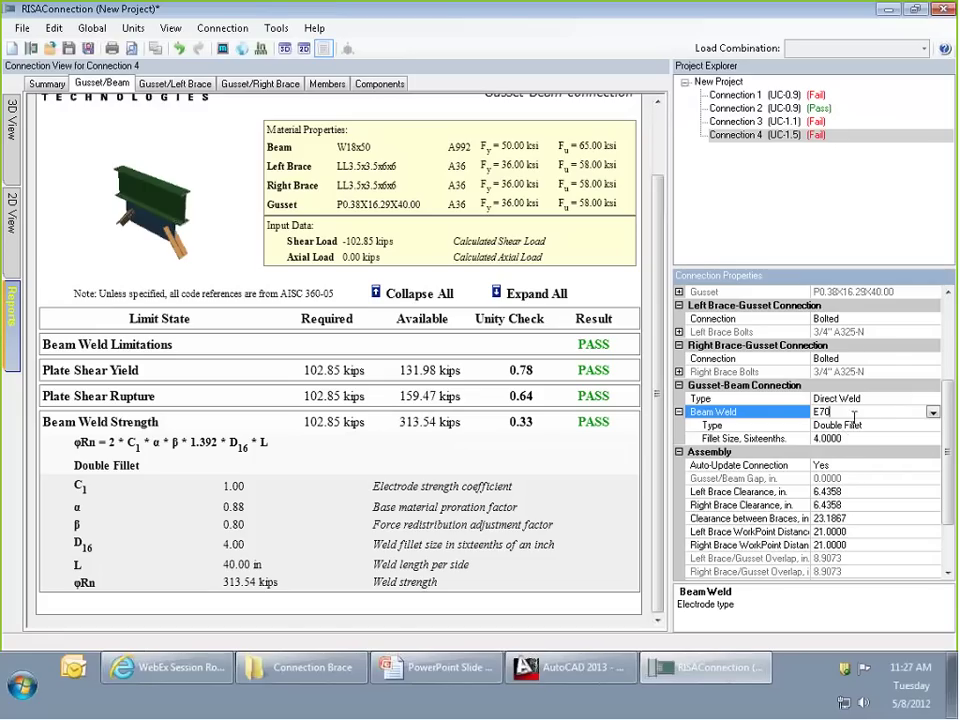
pyautogui.click(853, 425)
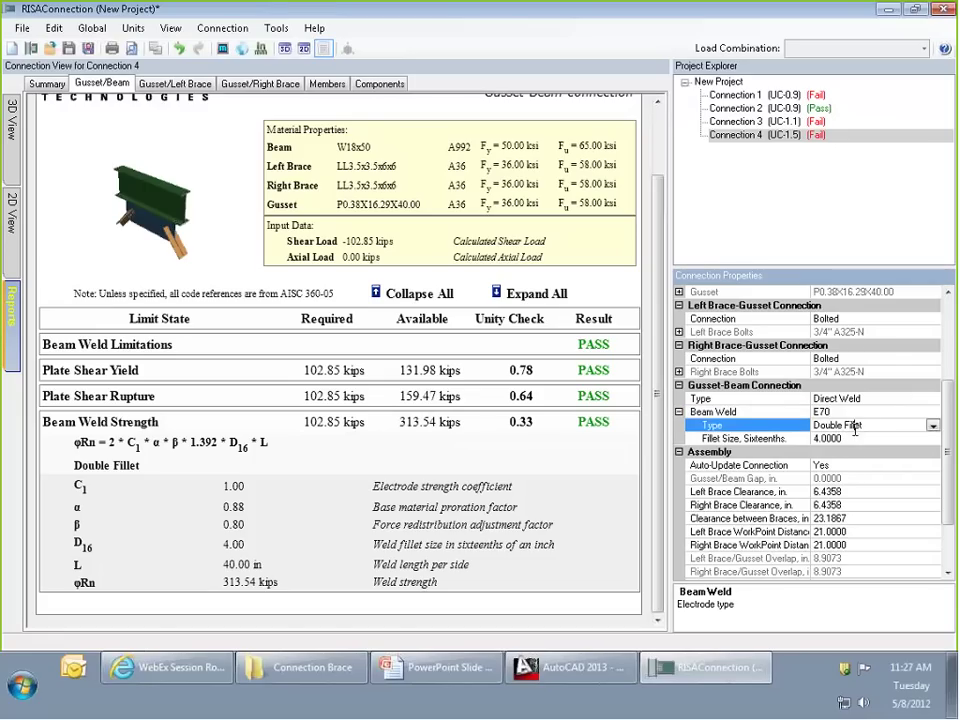
pyautogui.click(845, 438)
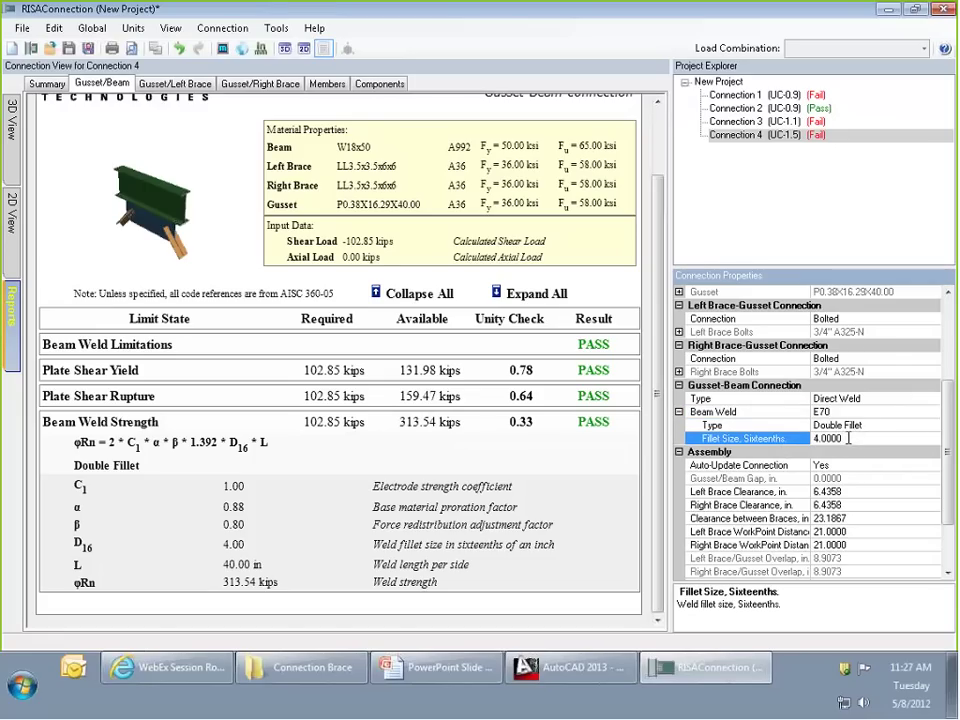
pyautogui.doubleClick(845, 440)
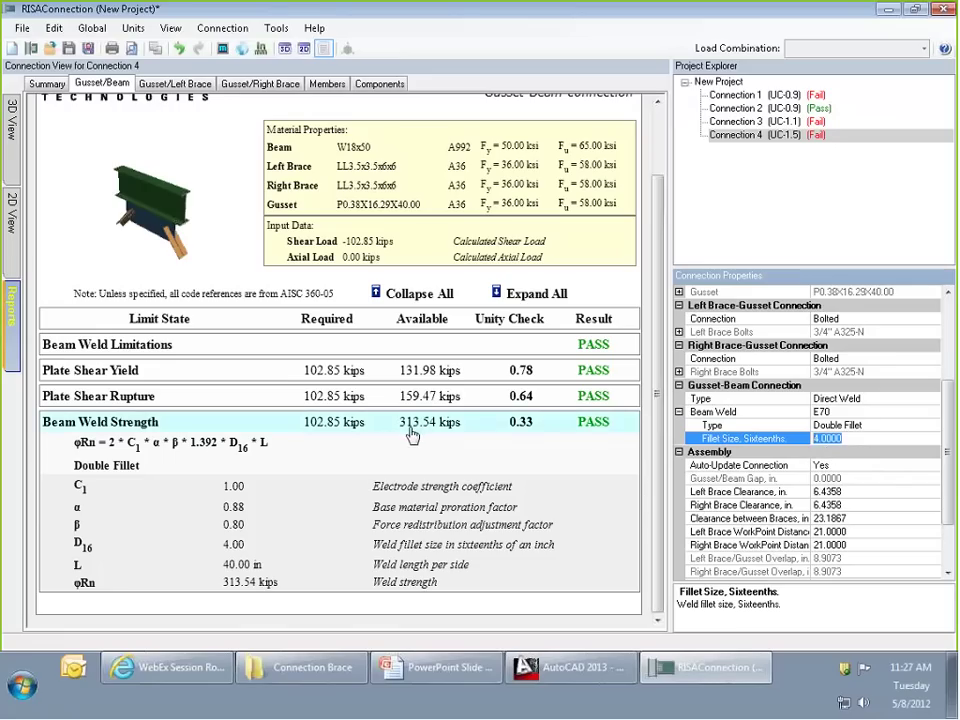
pyautogui.write('5')
pyautogui.press('Return')
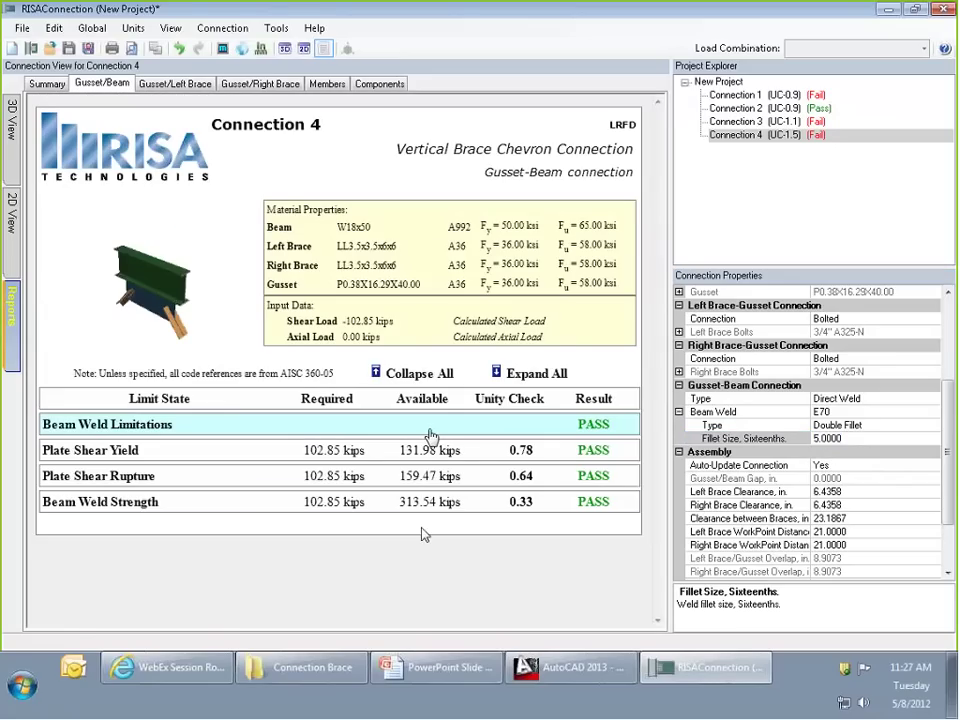
pyautogui.click(427, 503)
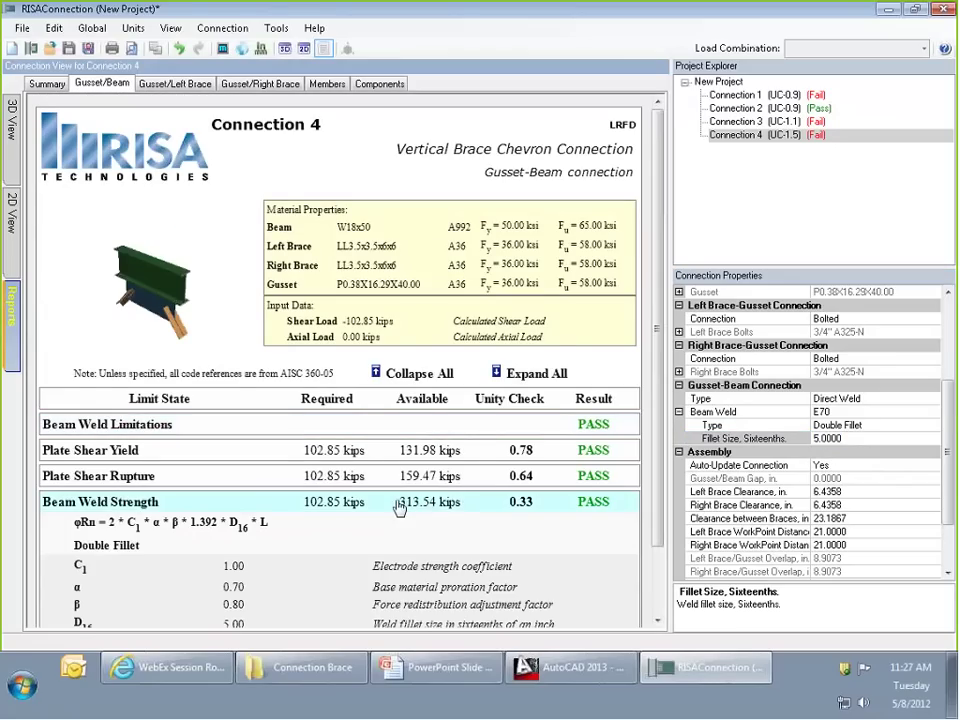
pyautogui.scroll(-1, 449, 505)
pyautogui.scroll(-3, 449, 507)
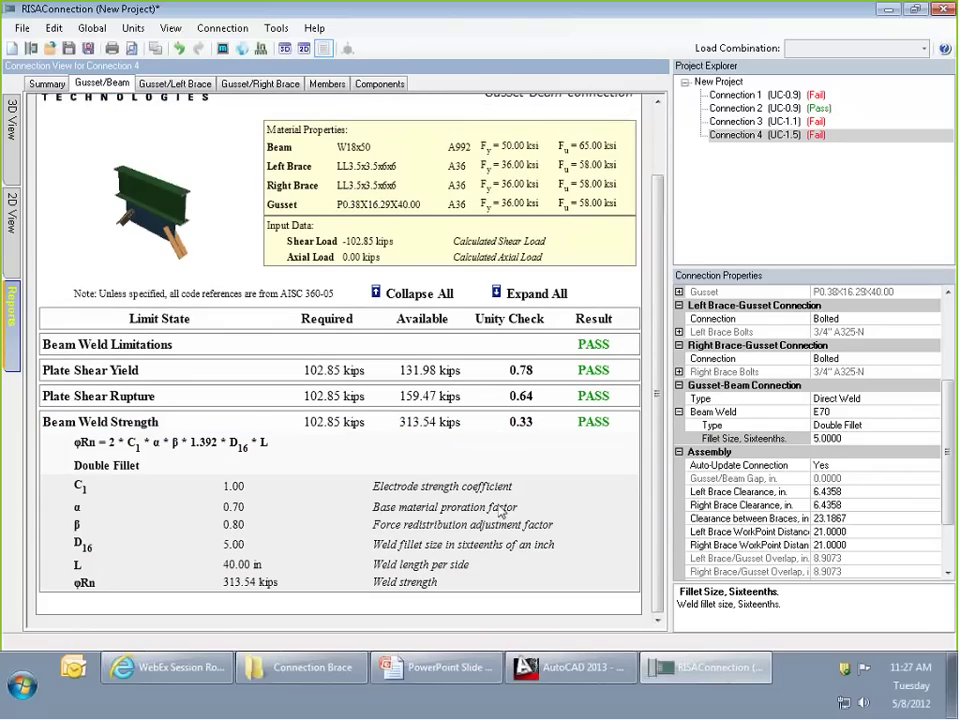
# Set the gusset-beam weld's fillet size to 6 sixteenths and expand the Beam Weld Strength calculation.
pyautogui.click(765, 438)
pyautogui.write('6')
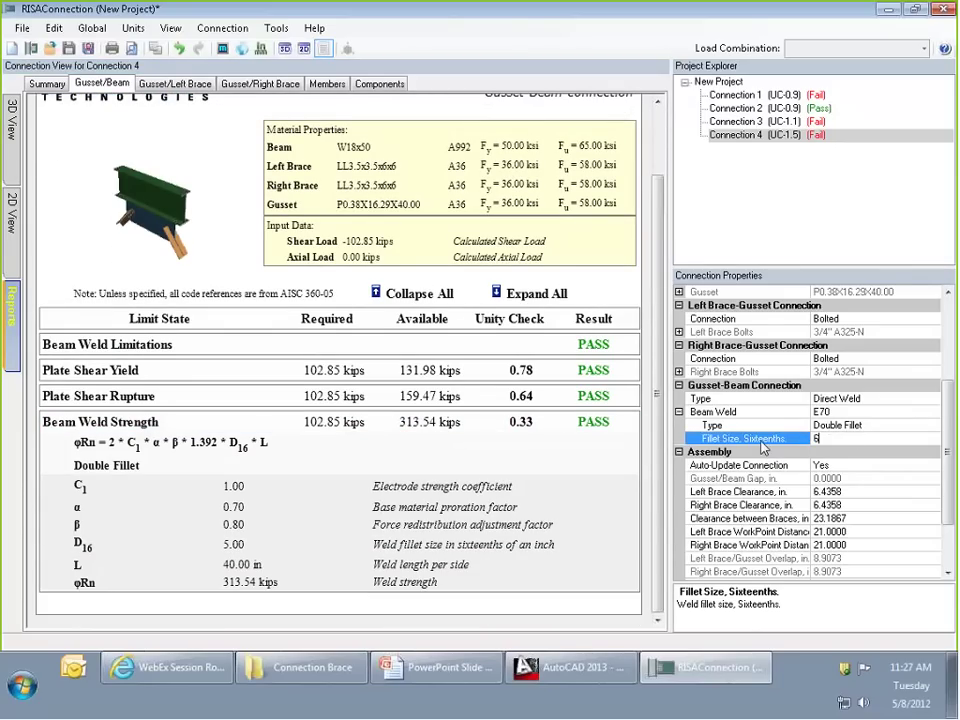
pyautogui.press('Return')
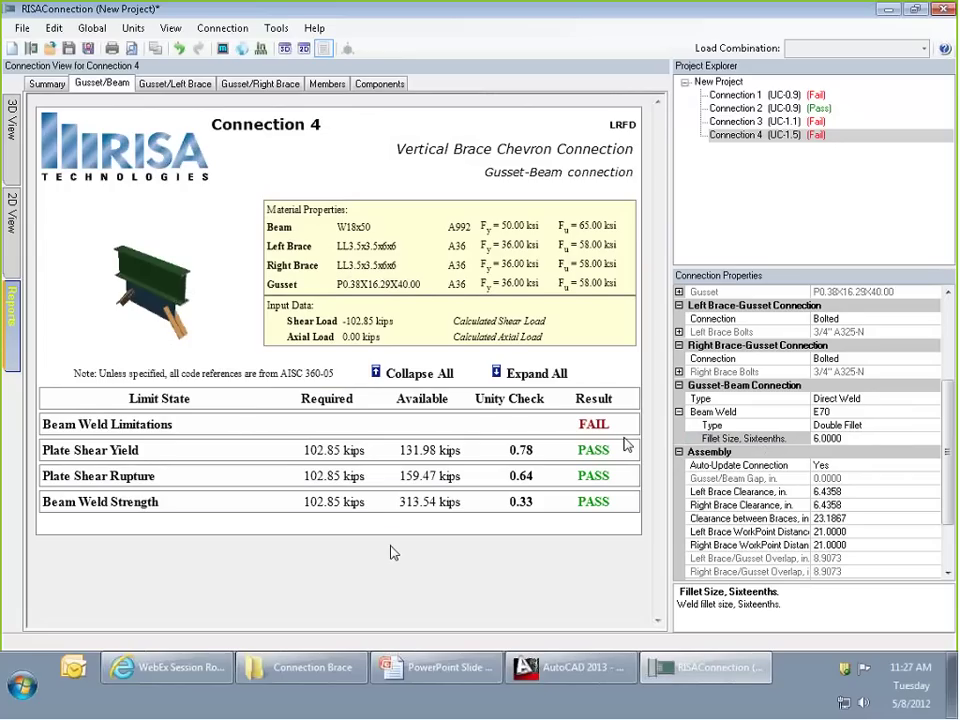
pyautogui.click(380, 508)
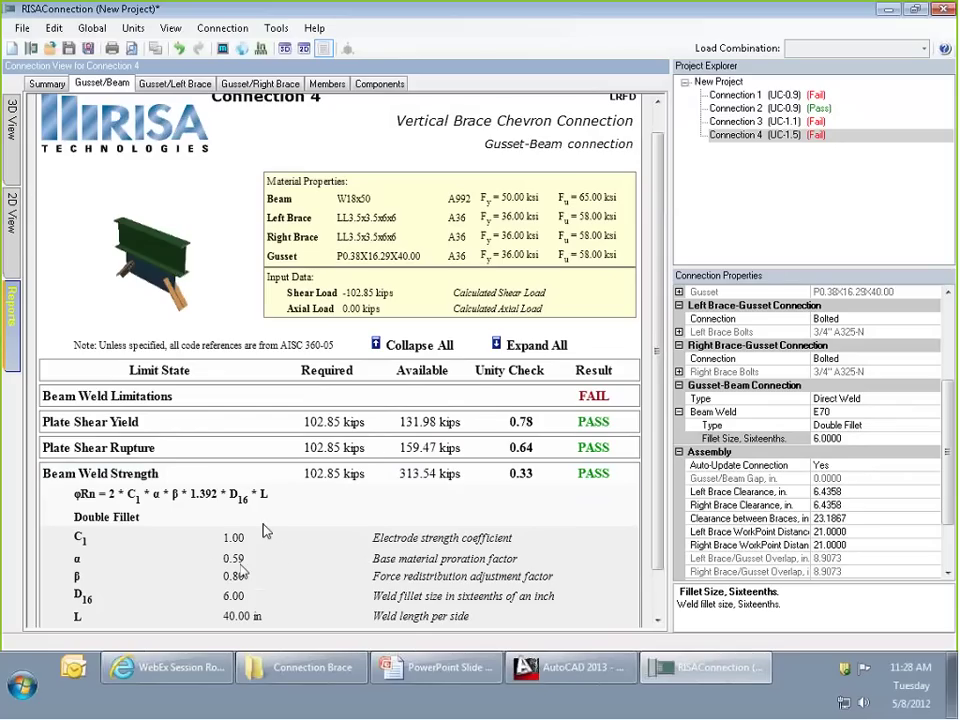
# Inspect the gusset-to-beam weld end-on in the 3D model, and return to the expanded Beam Weld Strength calculation in the Gusset/Beam report.
pyautogui.click(15, 167)
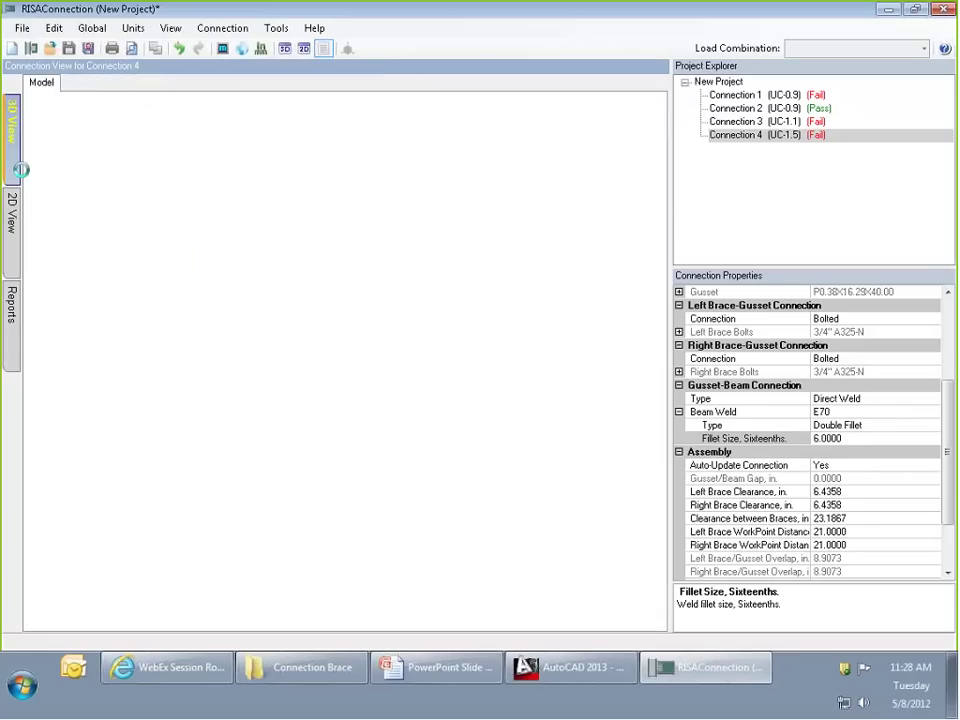
pyautogui.moveTo(521, 404); pyautogui.dragTo(444, 437)
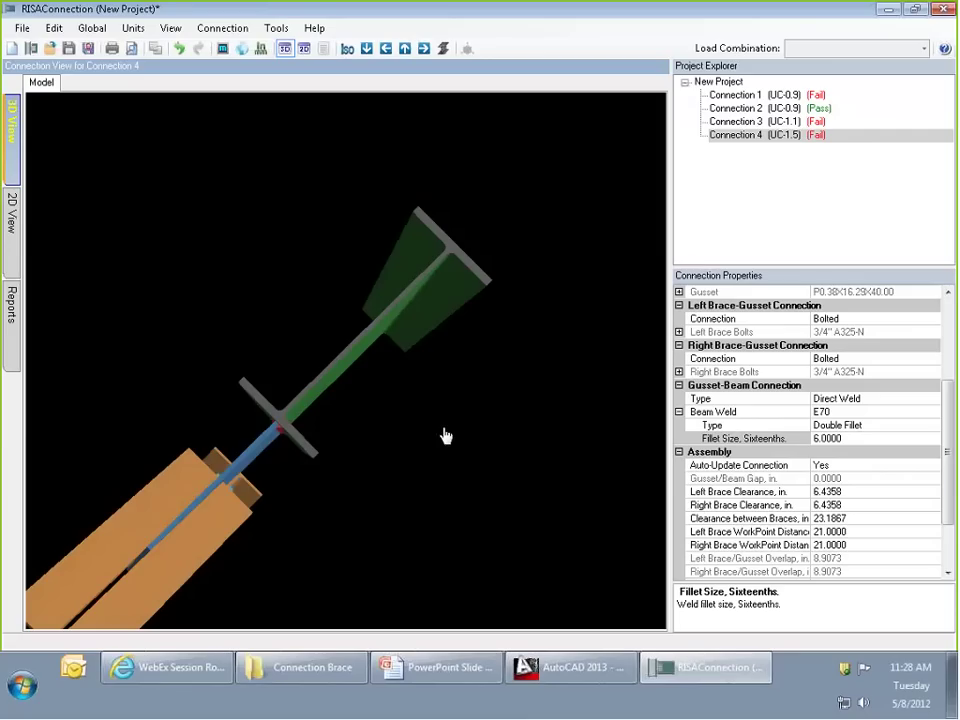
pyautogui.click(258, 445)
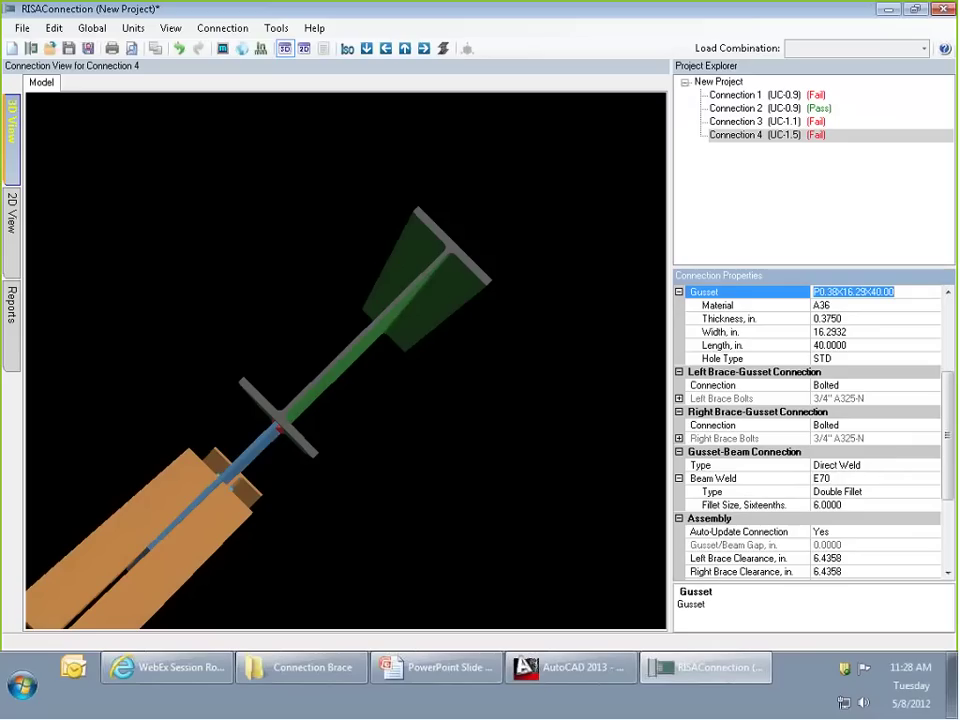
pyautogui.click(12, 300)
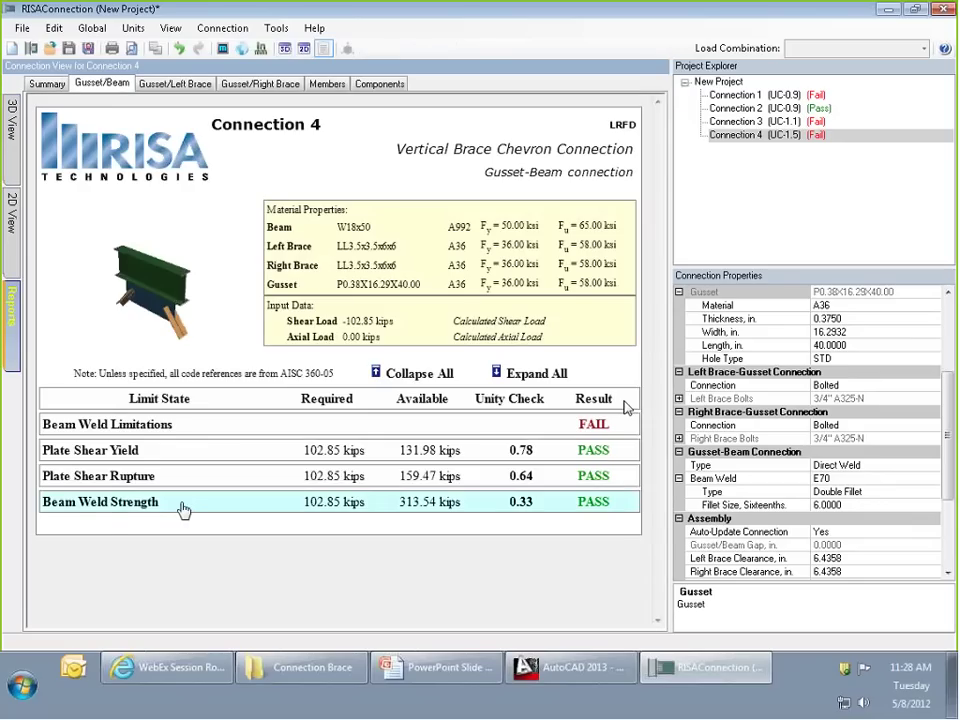
pyautogui.click(186, 503)
pyautogui.scroll(-1, 240, 561)
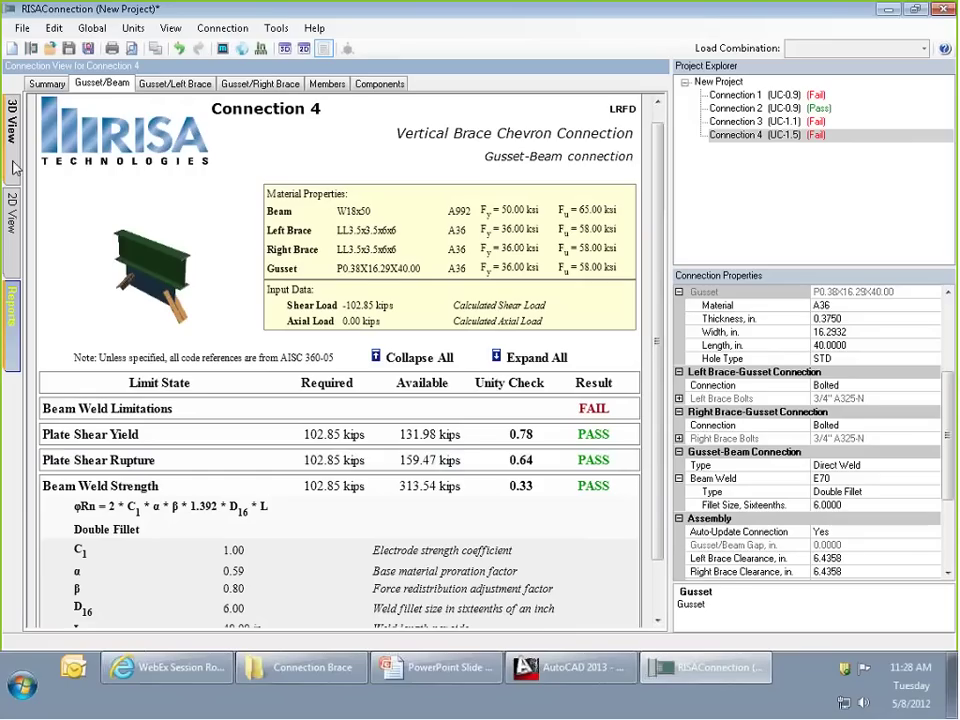
# Set the gusset-beam weld type to PJP and review the expanded Beam Weld Strength calculation.
pyautogui.click(858, 498)
pyautogui.click(932, 492)
pyautogui.click(838, 518)
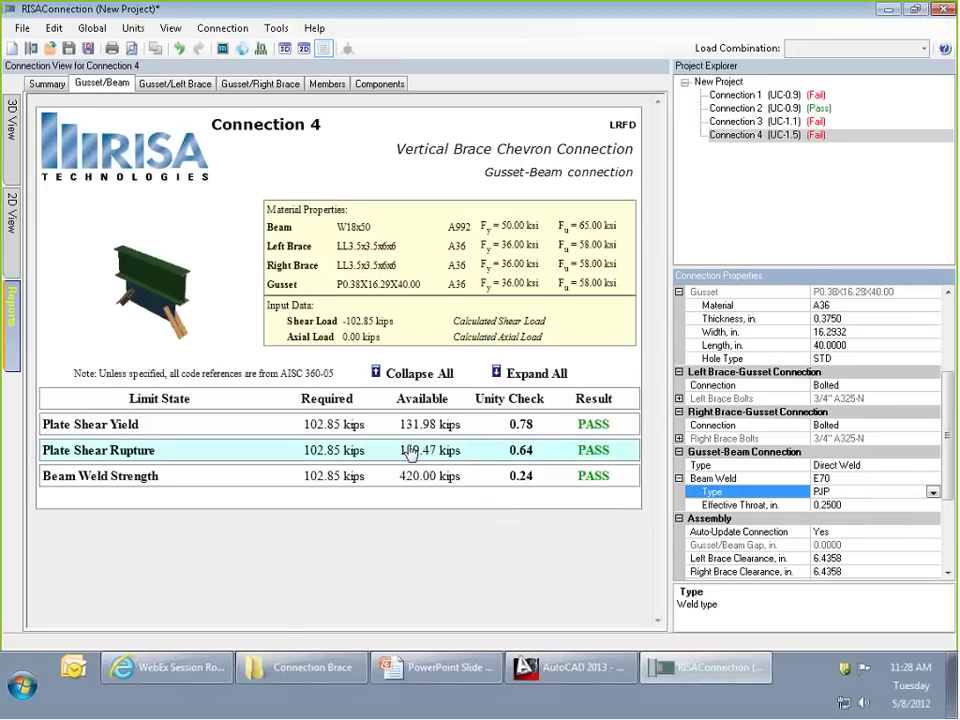
pyautogui.click(167, 480)
pyautogui.scroll(-2, 150, 400)
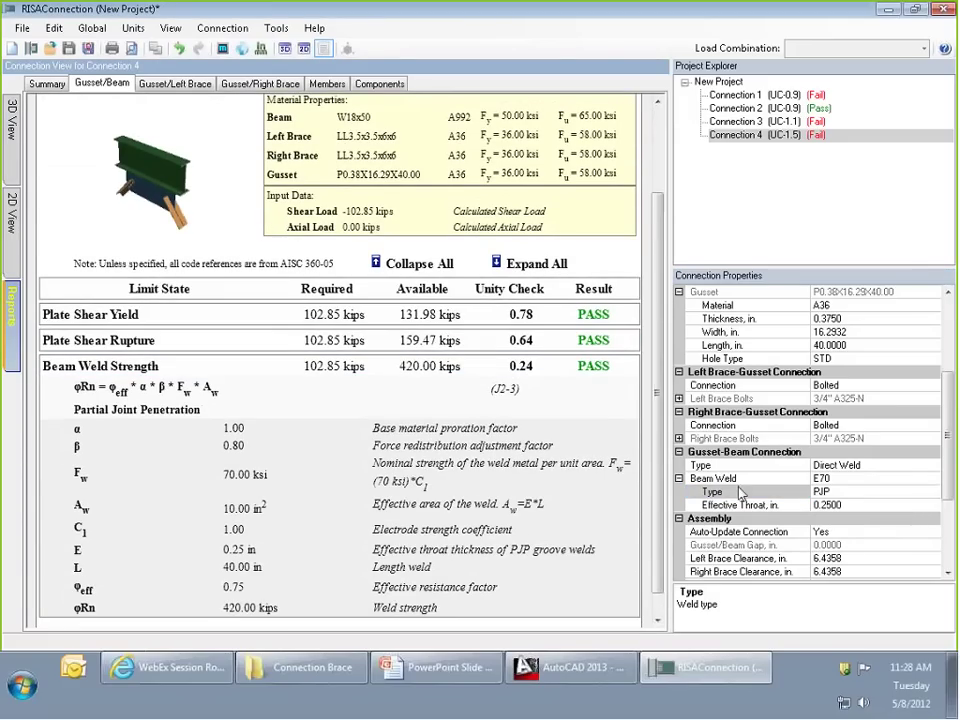
# Set the gusset-beam weld type to CJP and expand the Beam Weld Strength details.
pyautogui.click(822, 491)
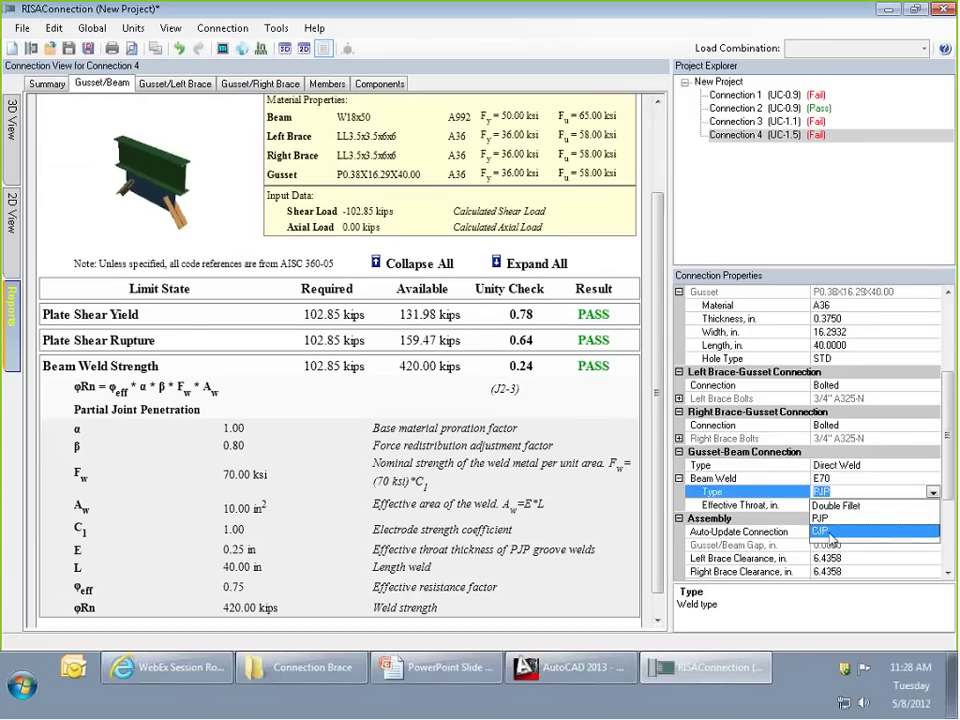
pyautogui.click(829, 533)
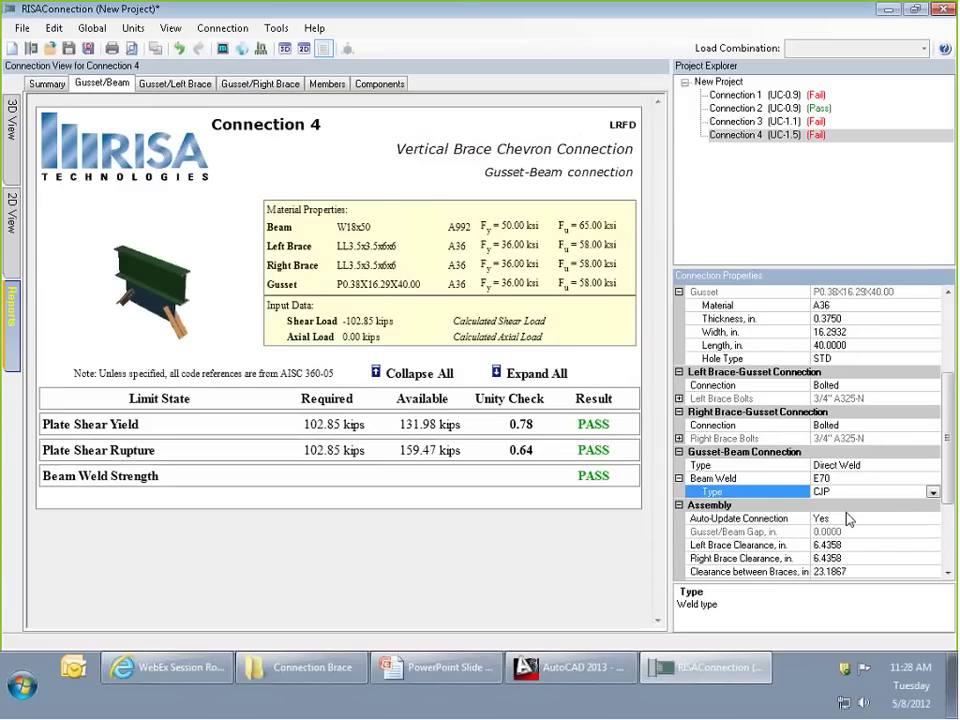
pyautogui.click(208, 482)
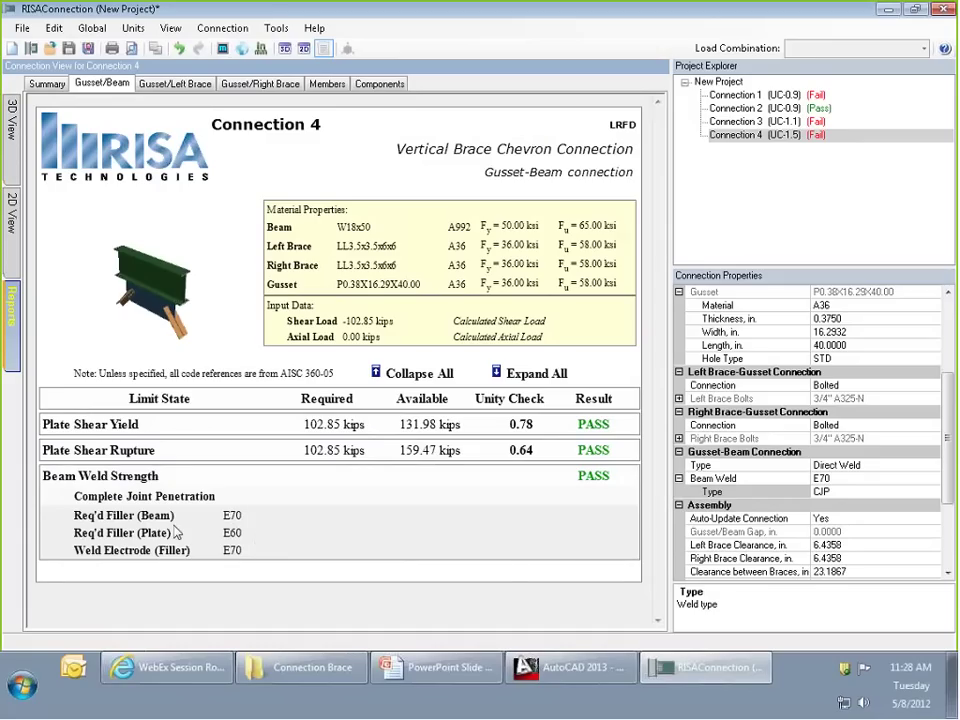
# Examine the CJP-welded gusset-beam joint in the 3D model and in the 2D side view.
pyautogui.click(12, 118)
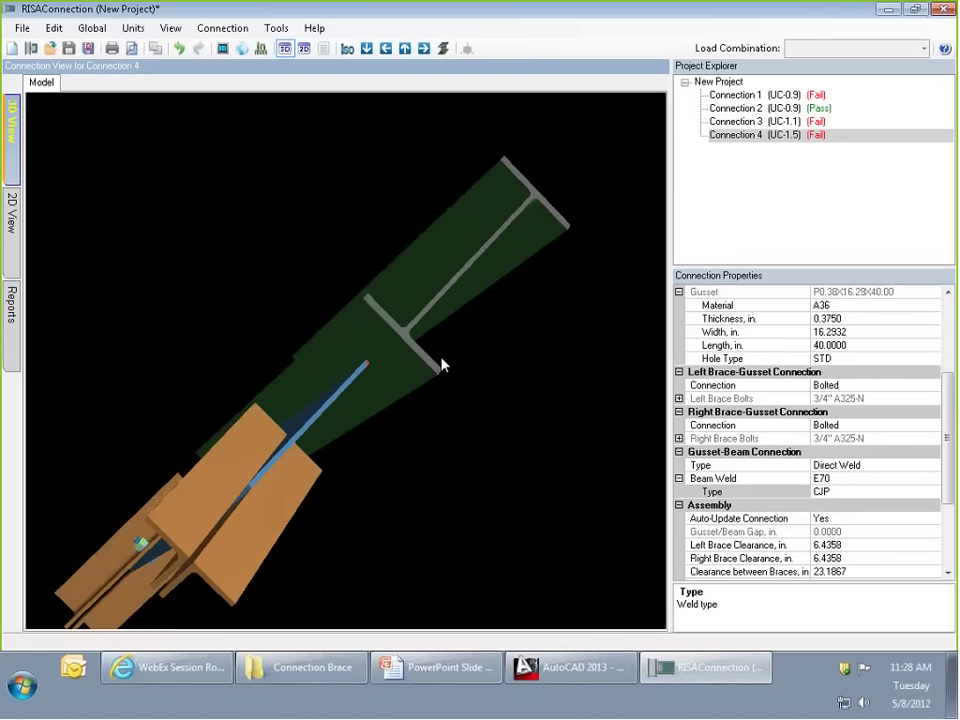
pyautogui.moveTo(443, 366)
pyautogui.mouseDown(button='middle')
pyautogui.moveTo(249, 369)
pyautogui.moveTo(269, 383)
pyautogui.moveTo(529, 441)
pyautogui.moveTo(469, 454)
pyautogui.moveTo(449, 508)
pyautogui.moveTo(403, 437)
pyautogui.mouseUp(button='middle')
pyautogui.click(12, 210)
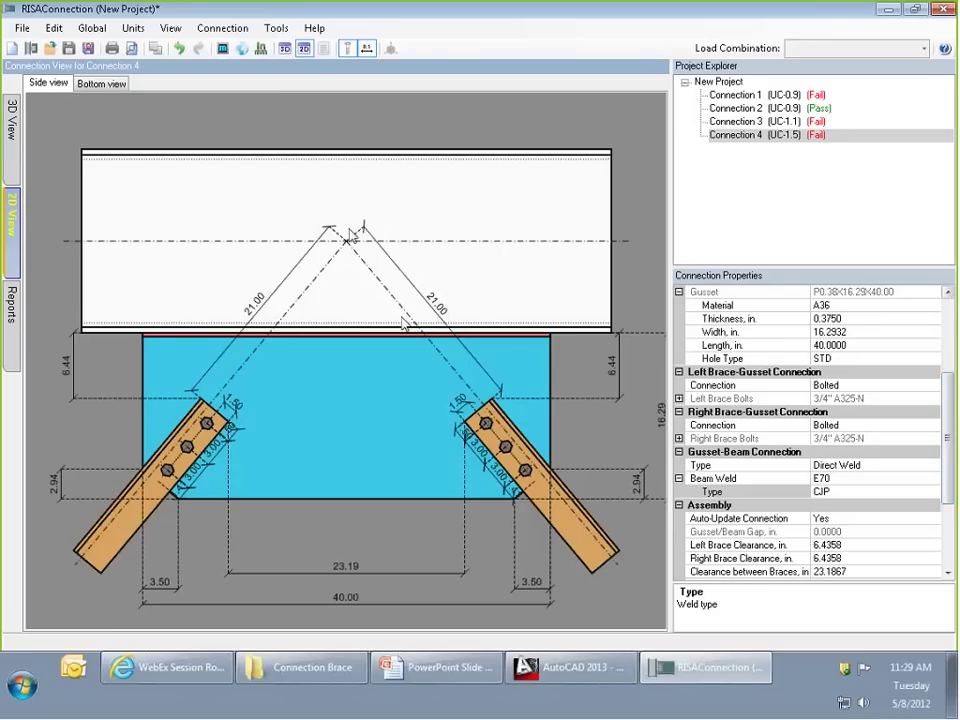
pyautogui.moveTo(352, 255)
pyautogui.mouseDown(button='middle')
pyautogui.moveTo(330, 250)
pyautogui.moveTo(346, 250)
pyautogui.mouseUp(button='middle')
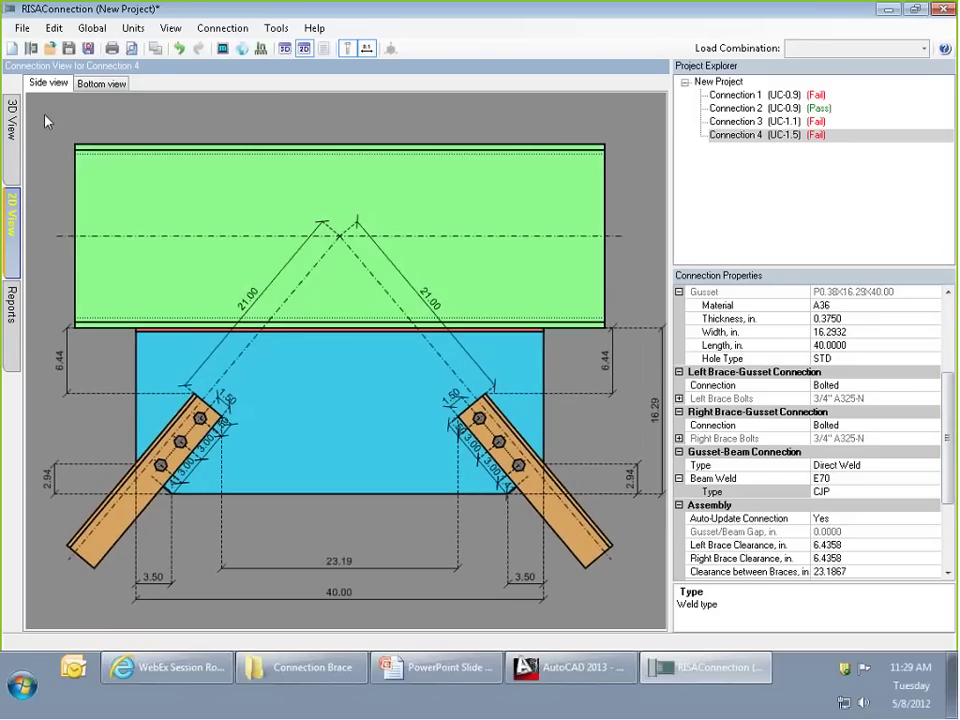
# Start a DXF export of all connections in inches with a CAD scale factor of 1.000, and go through the default layer names.
pyautogui.click(22, 29)
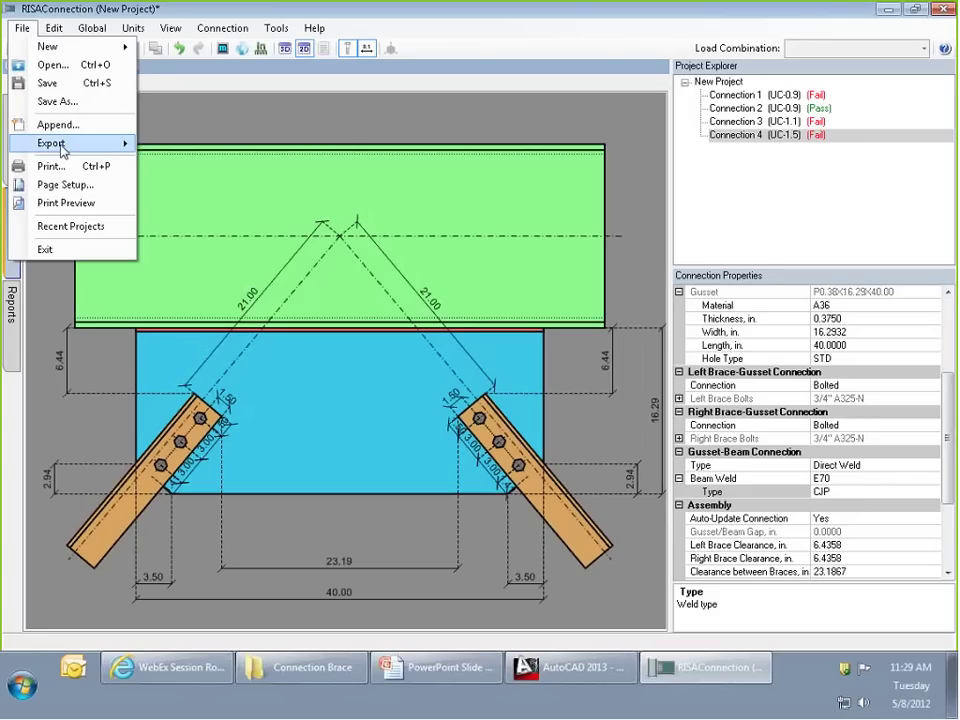
pyautogui.moveTo(61, 147)
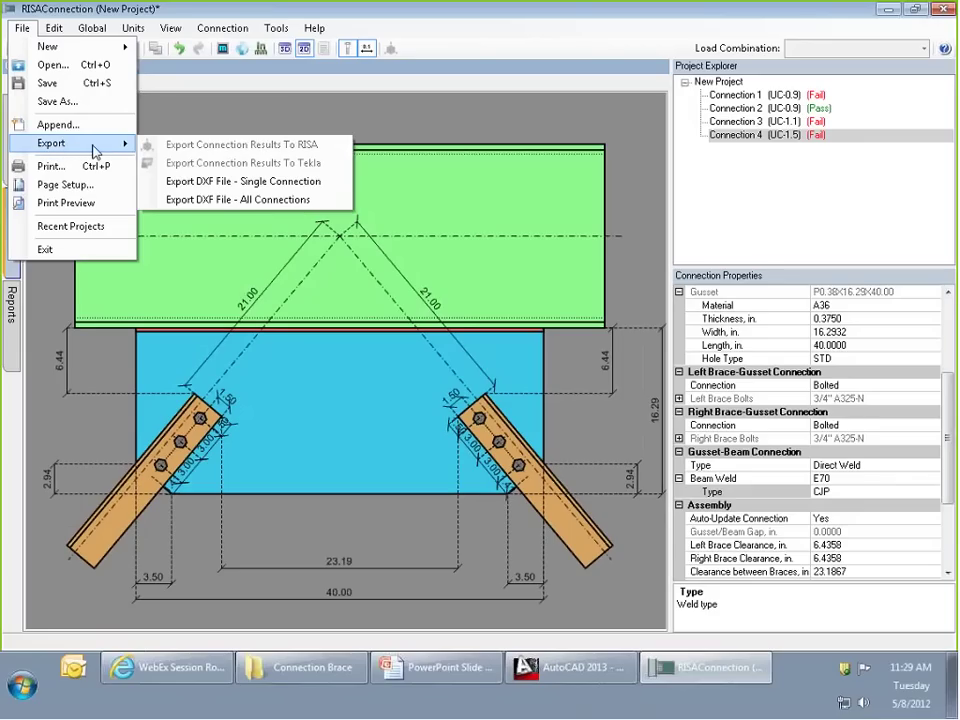
pyautogui.click(258, 201)
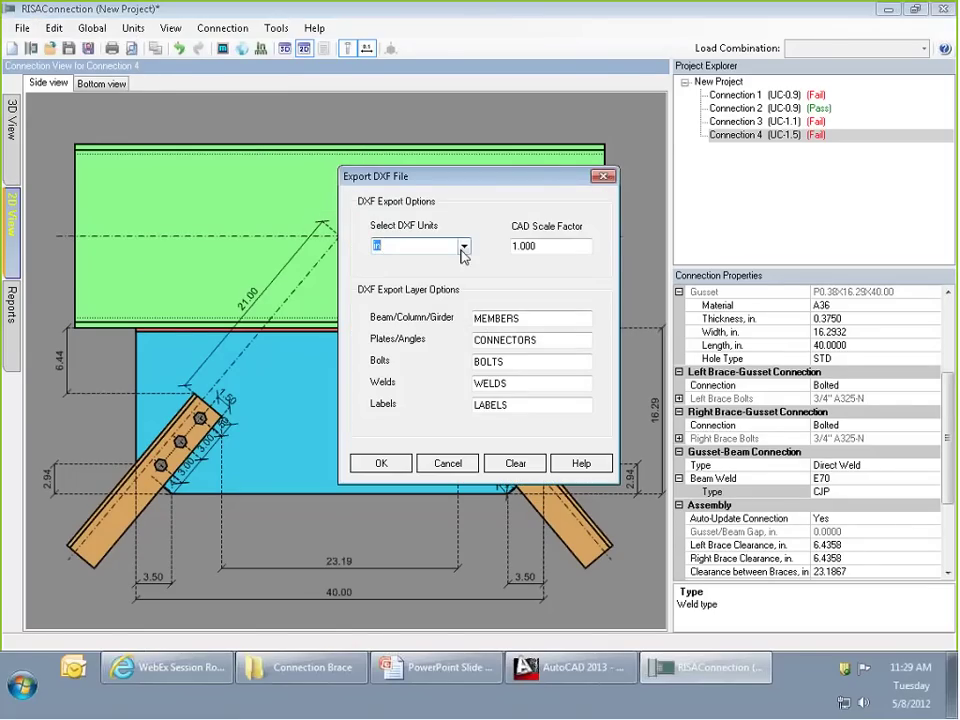
pyautogui.click(564, 251)
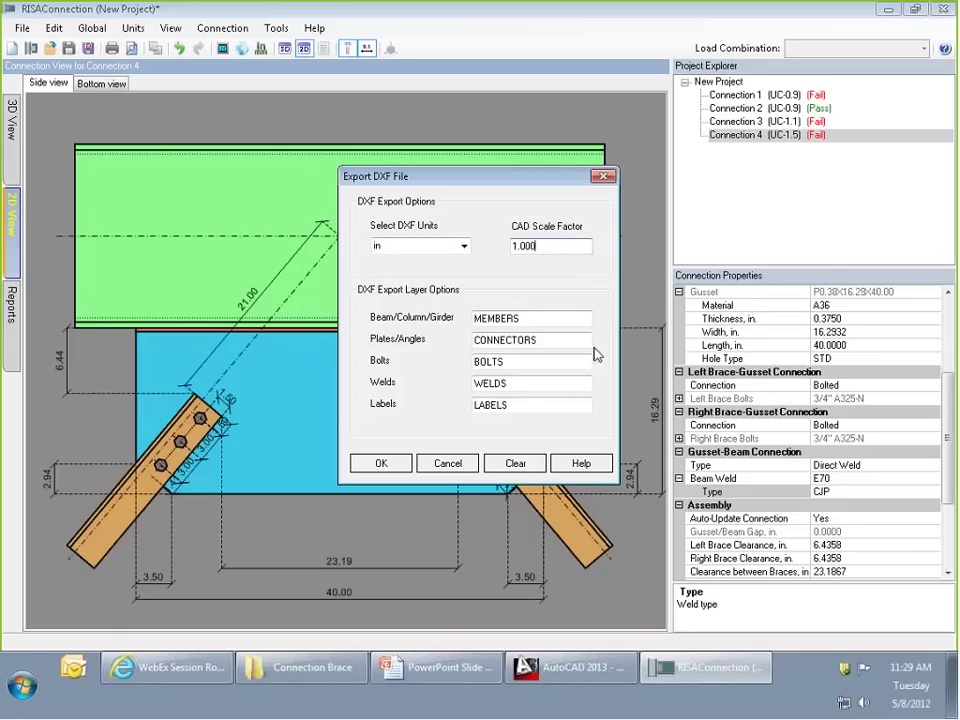
pyautogui.click(564, 343)
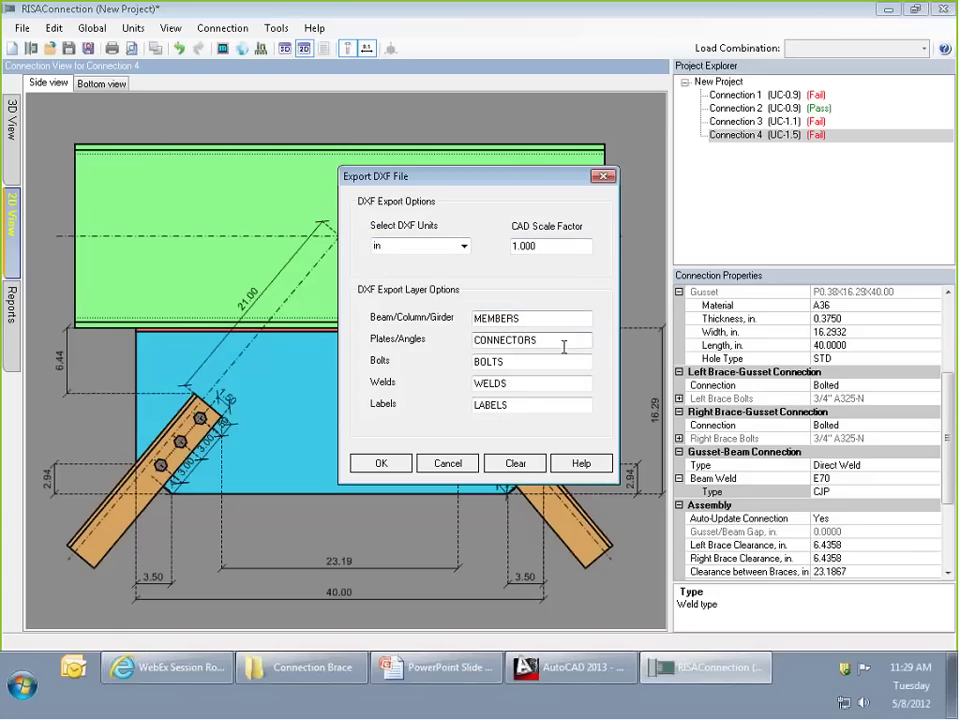
pyautogui.click(512, 401)
pyautogui.click(521, 366)
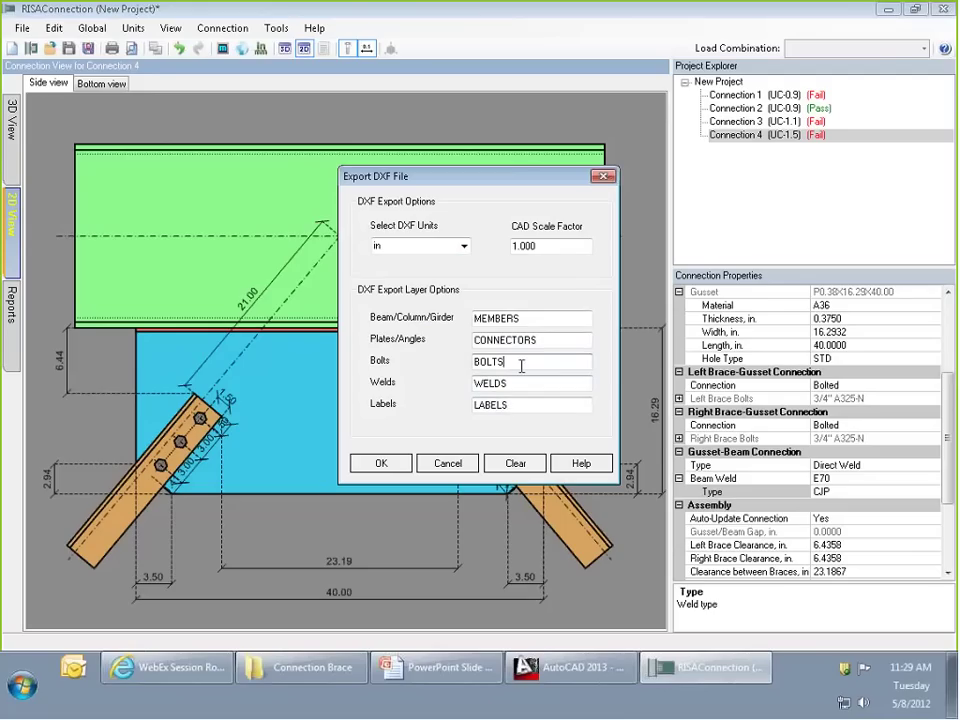
# Accept the export options and save the DXF file to the Desktop as Brace Job.
pyautogui.click(381, 463)
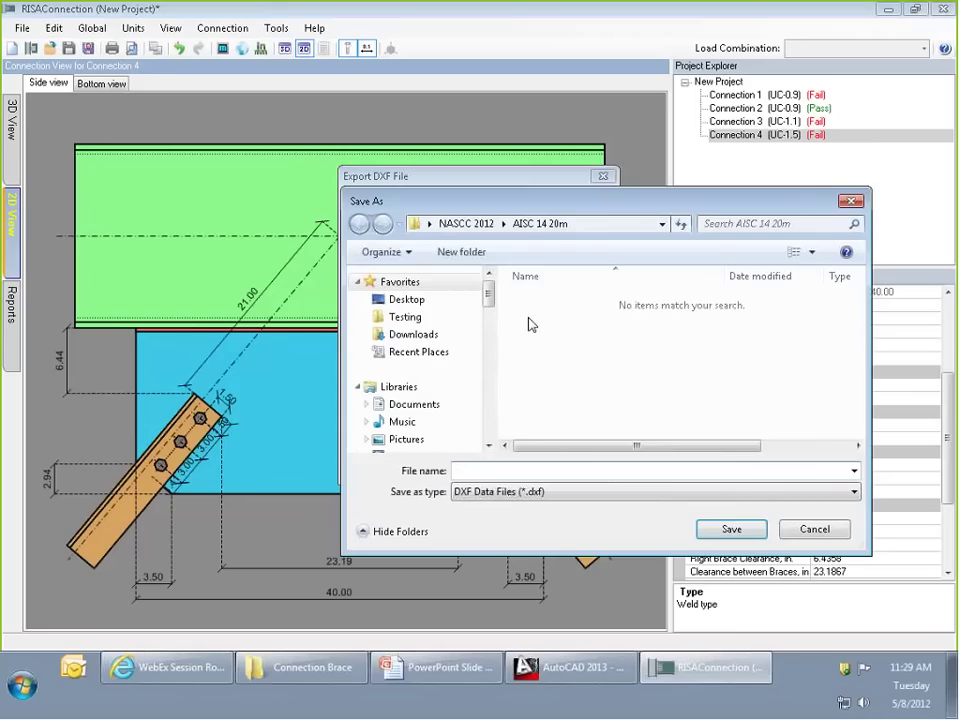
pyautogui.click(419, 302)
pyautogui.click(493, 469)
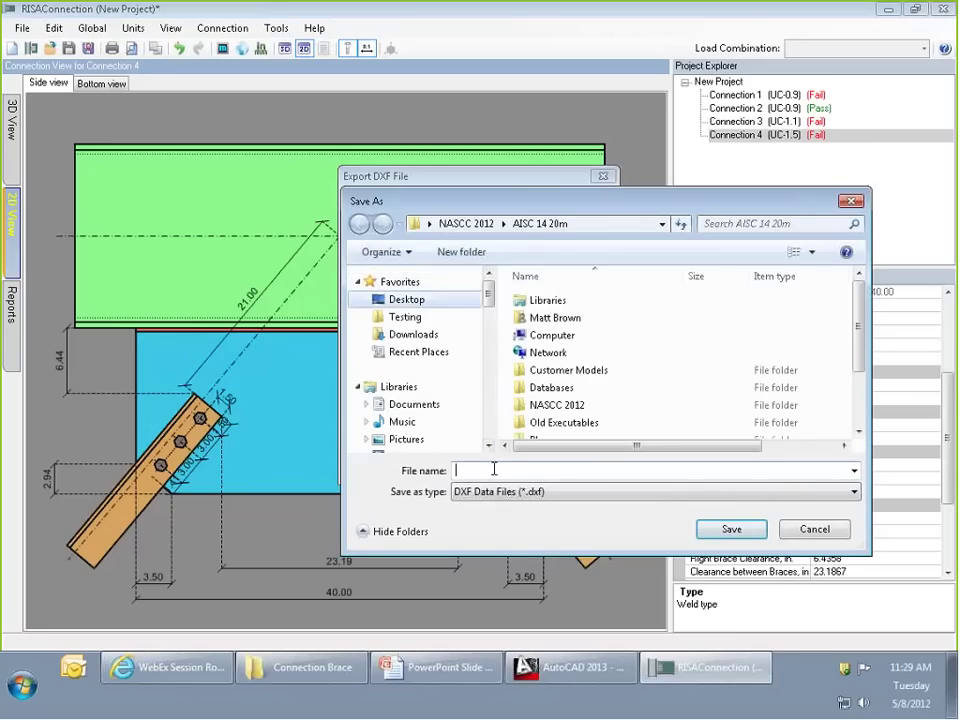
pyautogui.write('Brace Job')
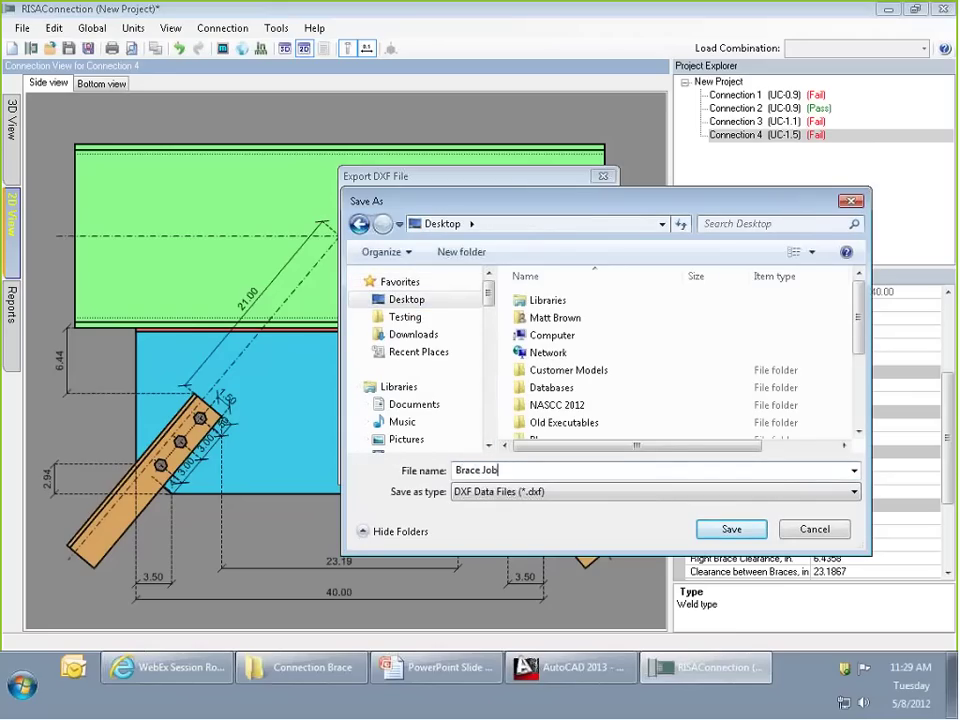
pyautogui.press('Return')
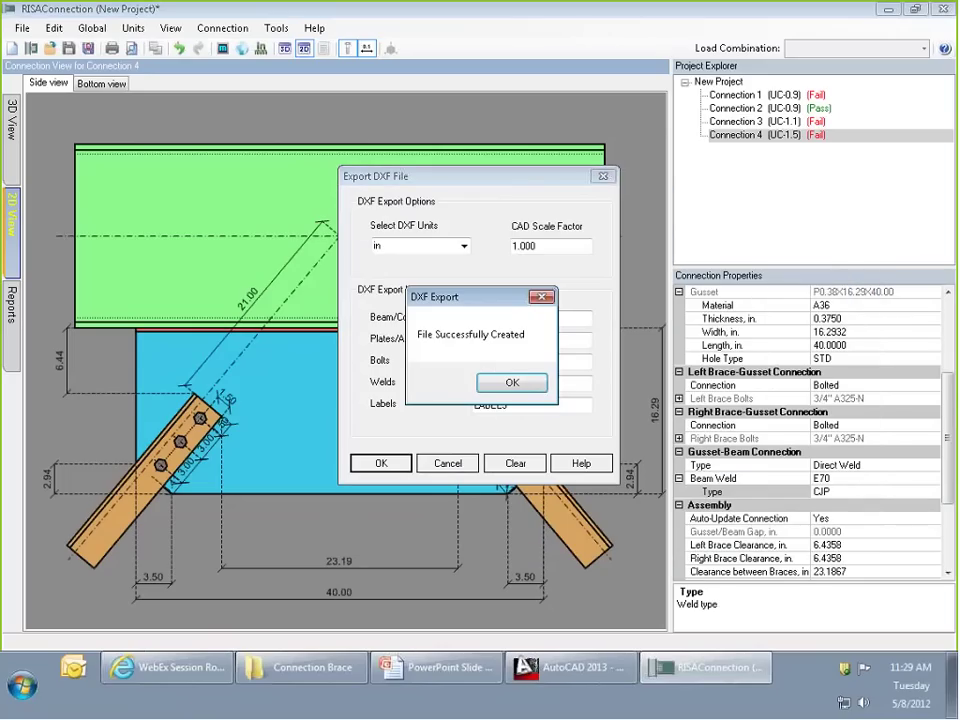
pyautogui.click(527, 383)
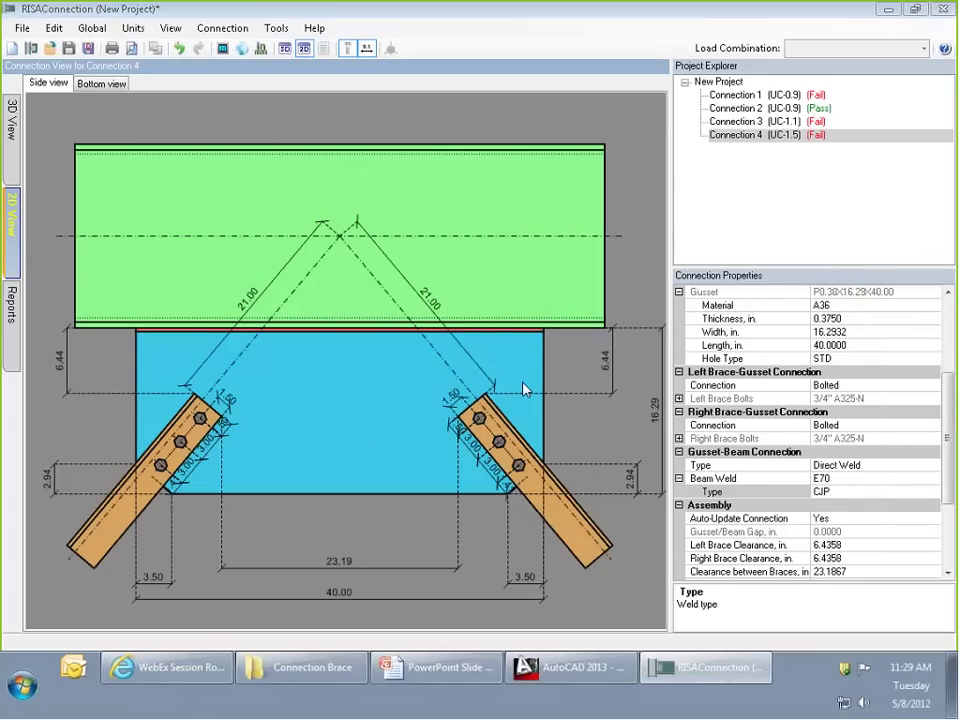
# Switch to AutoCAD 2013.
pyautogui.click(604, 672)
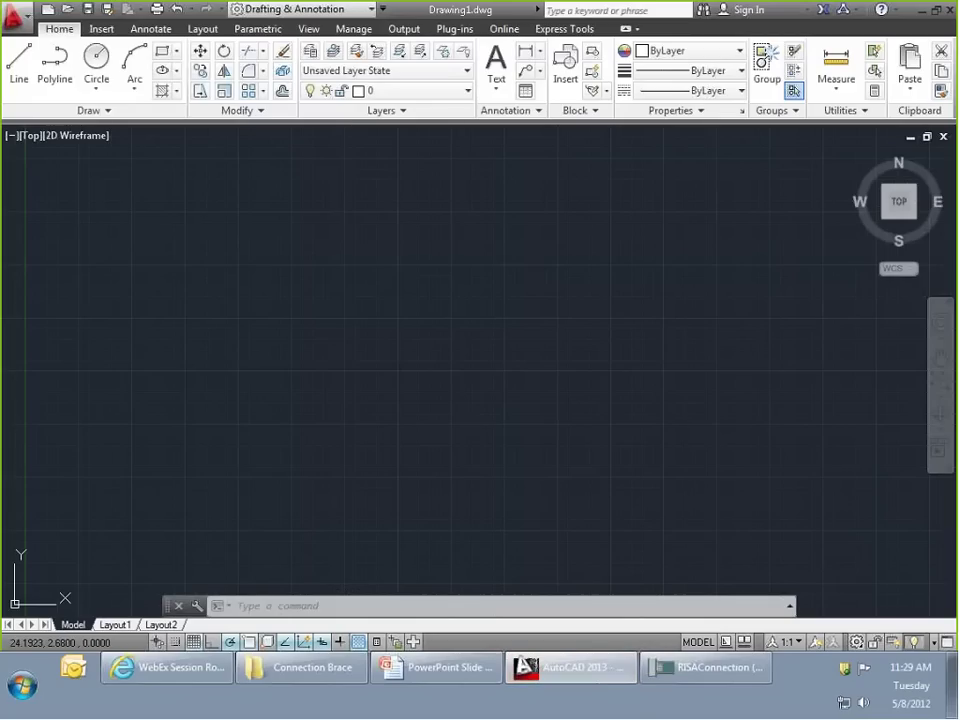
# Open the DXF file Brace Job.dxf from the Desktop folder.
pyautogui.click(12, 18)
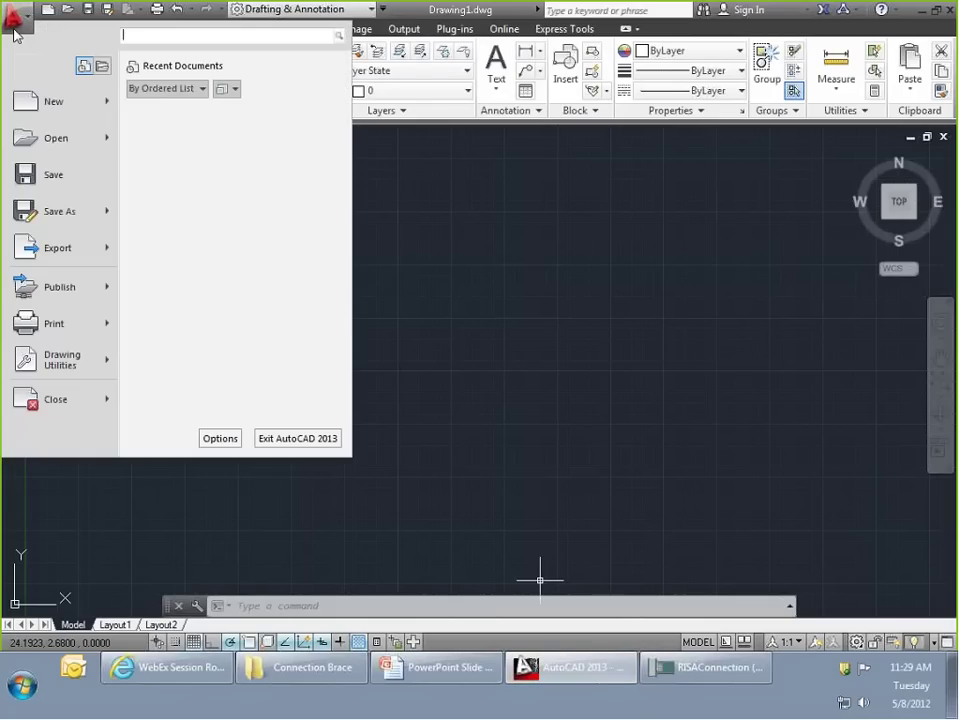
pyautogui.click(56, 144)
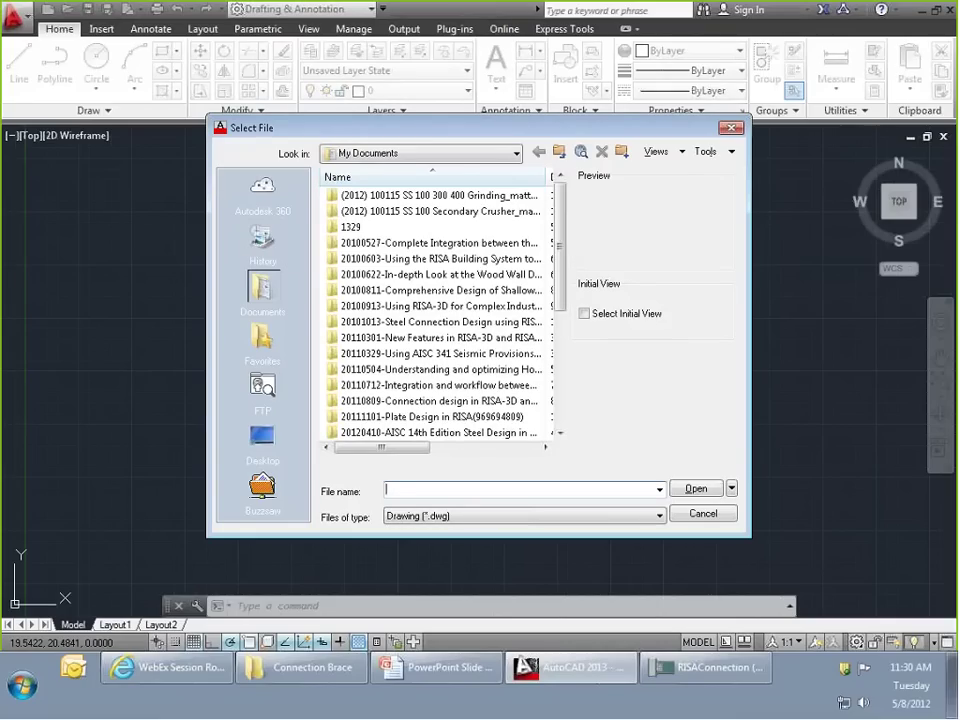
pyautogui.click(262, 438)
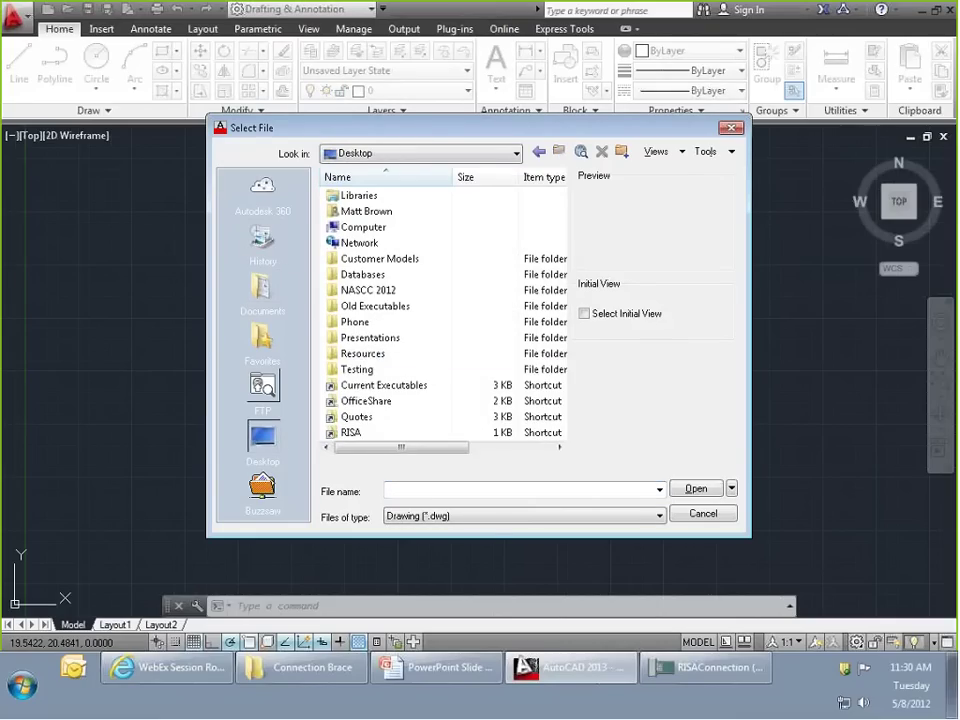
pyautogui.moveTo(400, 447); pyautogui.dragTo(489, 528)
pyautogui.click(489, 528)
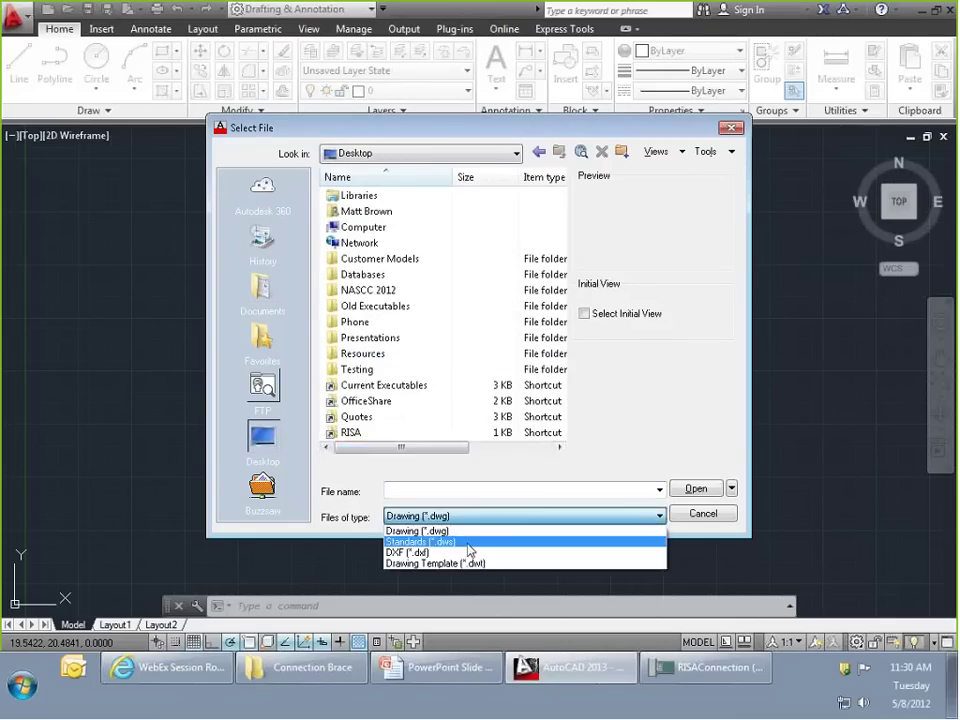
pyautogui.click(440, 546)
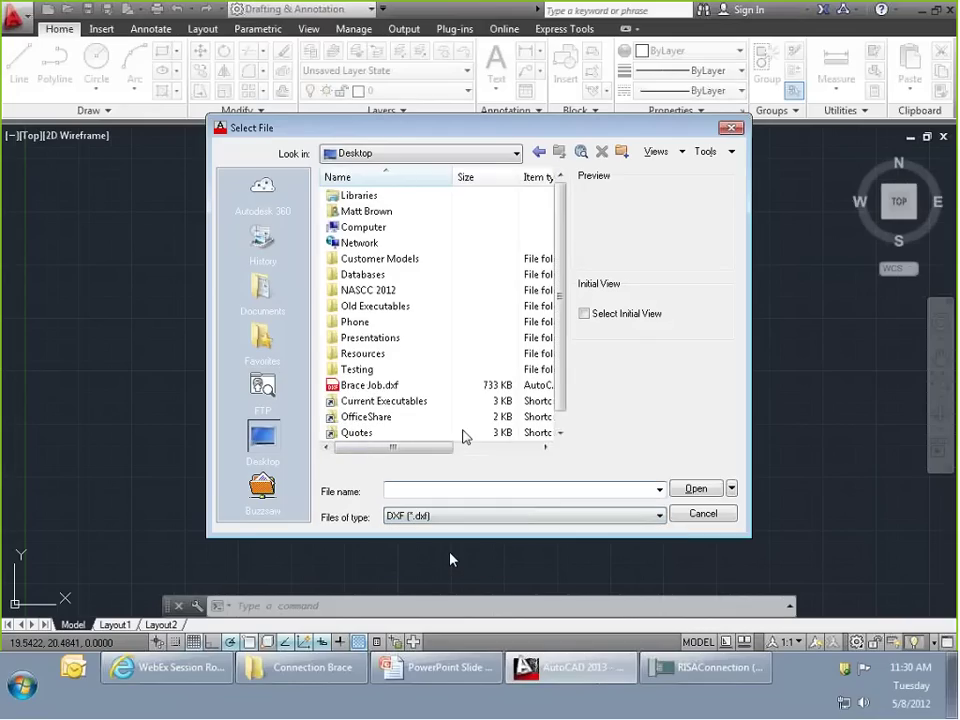
pyautogui.click(372, 387)
pyautogui.click(693, 489)
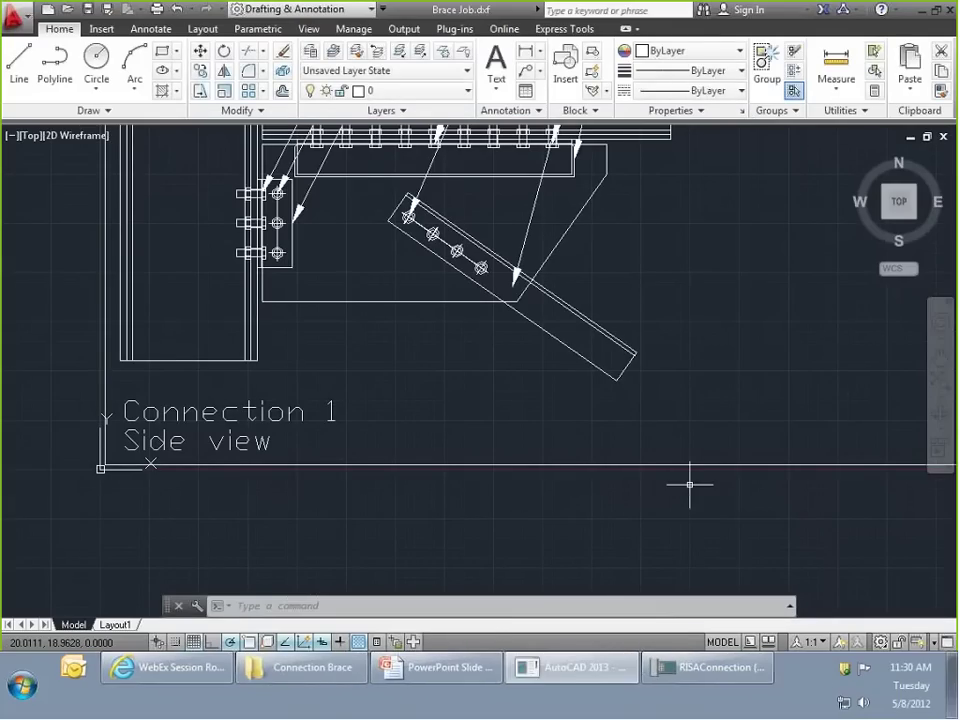
# View the full set of exported connection details, and examine the Connection 2 side view with its member, bolt and weld callouts.
pyautogui.scroll(-4, 423, 503)
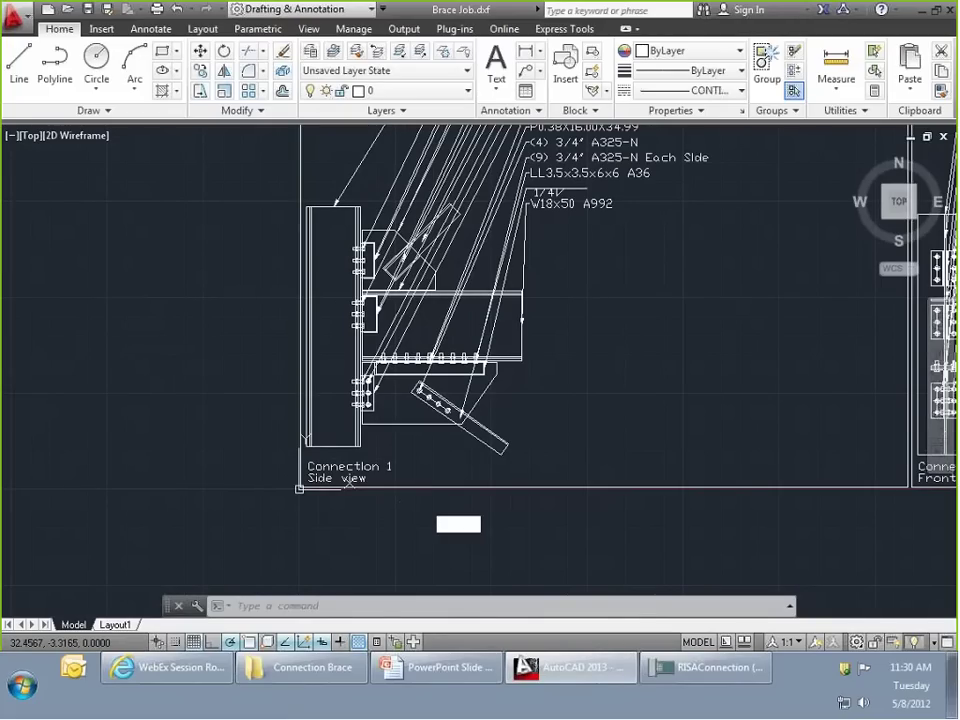
pyautogui.scroll(-5, 423, 503)
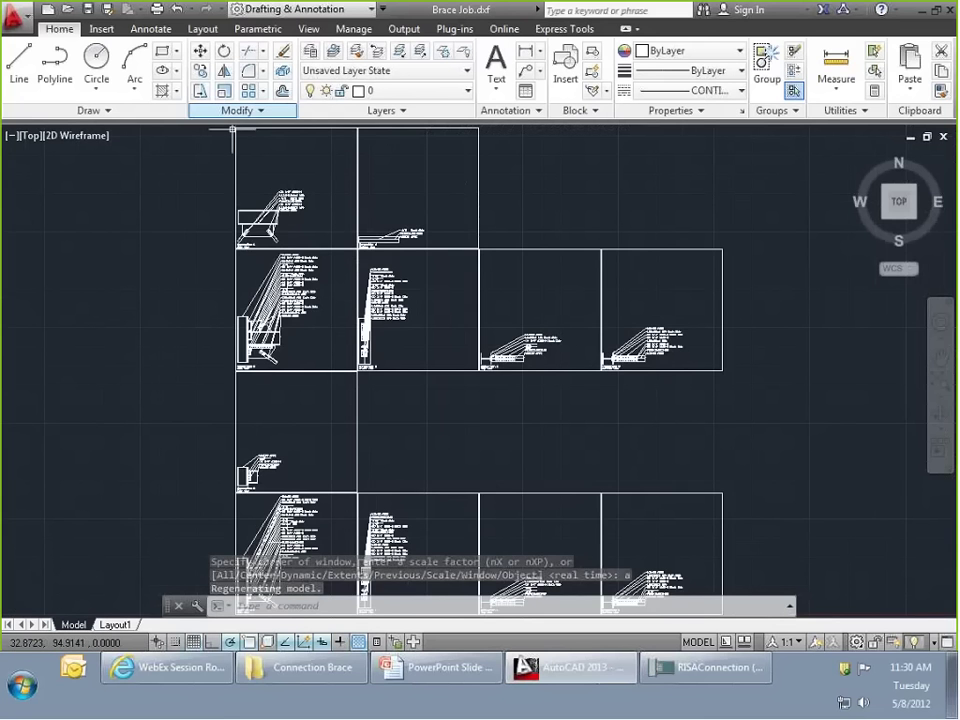
pyautogui.scroll(6, 199, 463)
pyautogui.scroll(4, 323, 506)
pyautogui.scroll(-2, 330, 326)
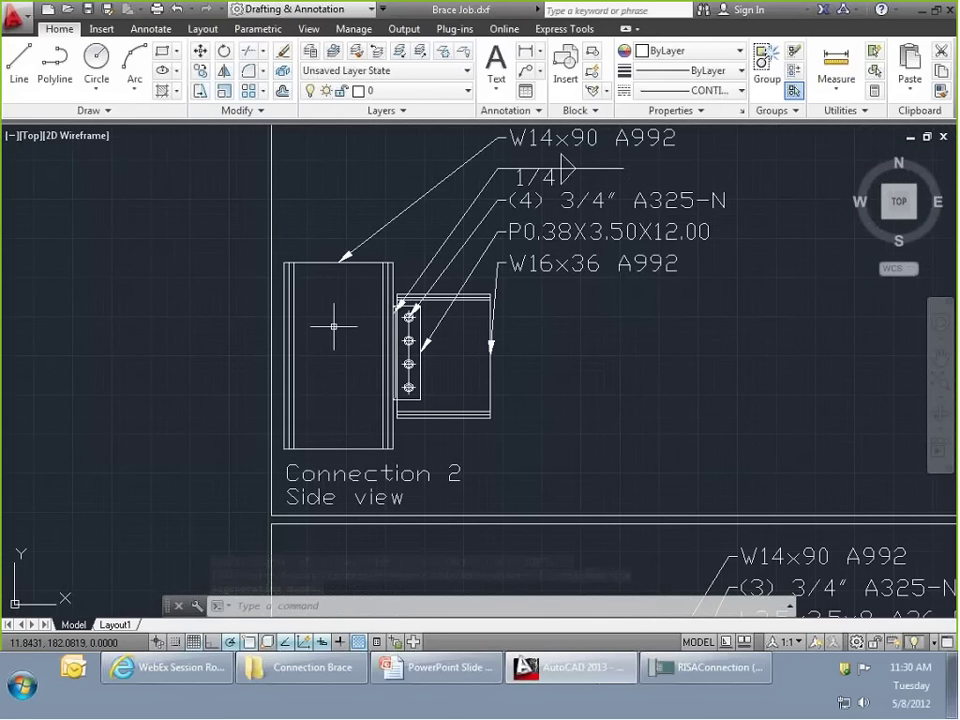
pyautogui.moveTo(446, 226); pyautogui.dragTo(428, 259, button='middle')
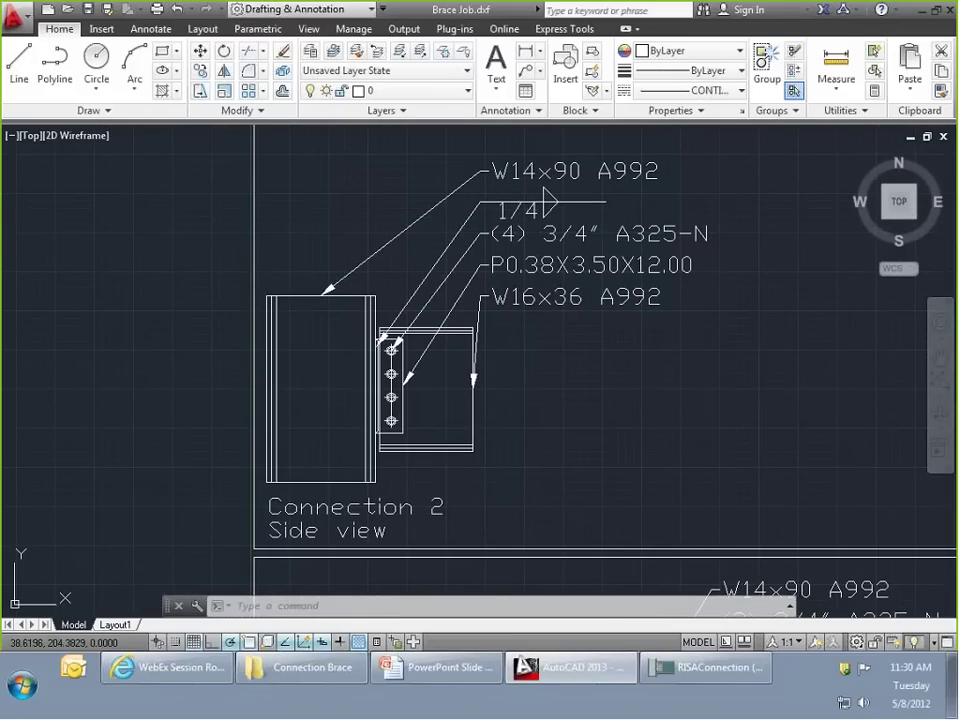
pyautogui.scroll(5, 386, 354)
pyautogui.scroll(-5, 349, 321)
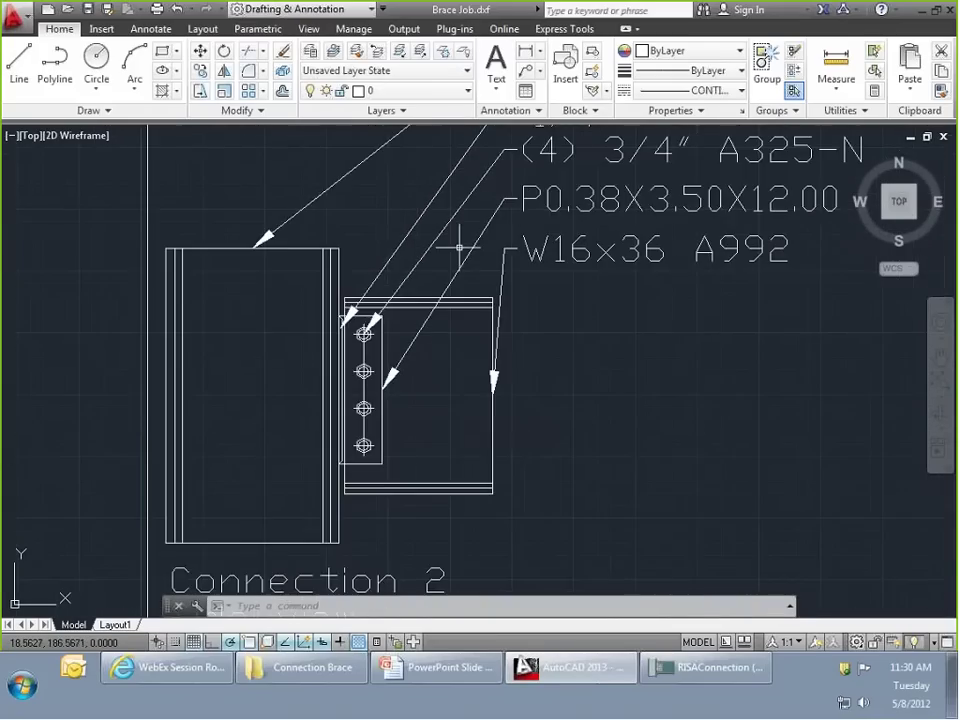
pyautogui.scroll(1, 514, 255)
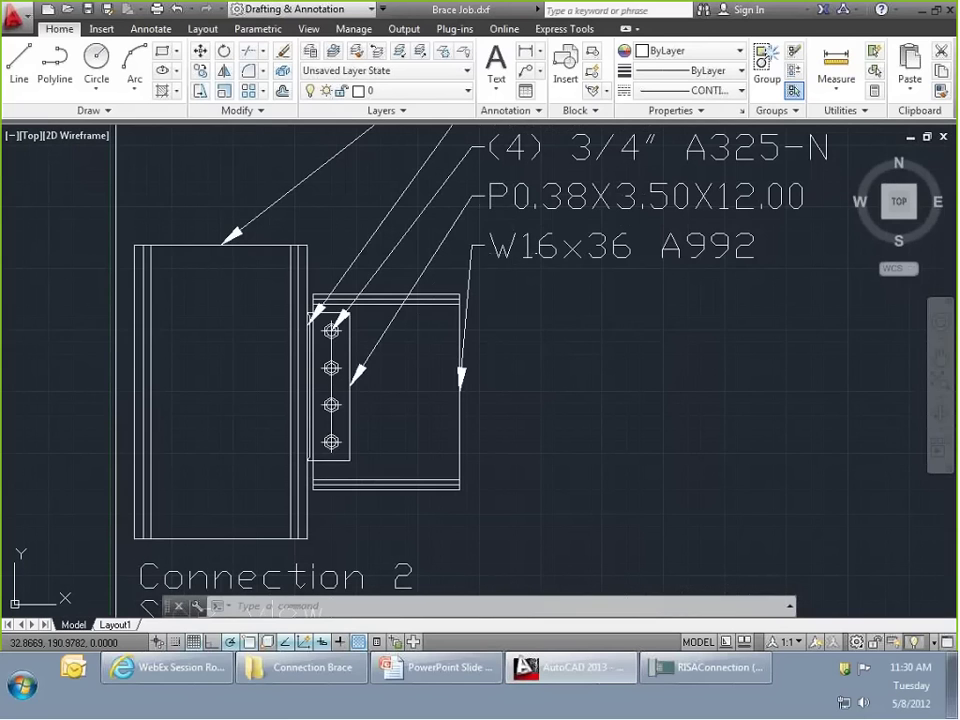
pyautogui.scroll(-2, 370, 285)
# Examine the Connection 1 side view, comparing the braces, gussets and beam with the list of member, bolt and weld callouts.
pyautogui.moveTo(495, 162); pyautogui.dragTo(336, 290, button='middle')
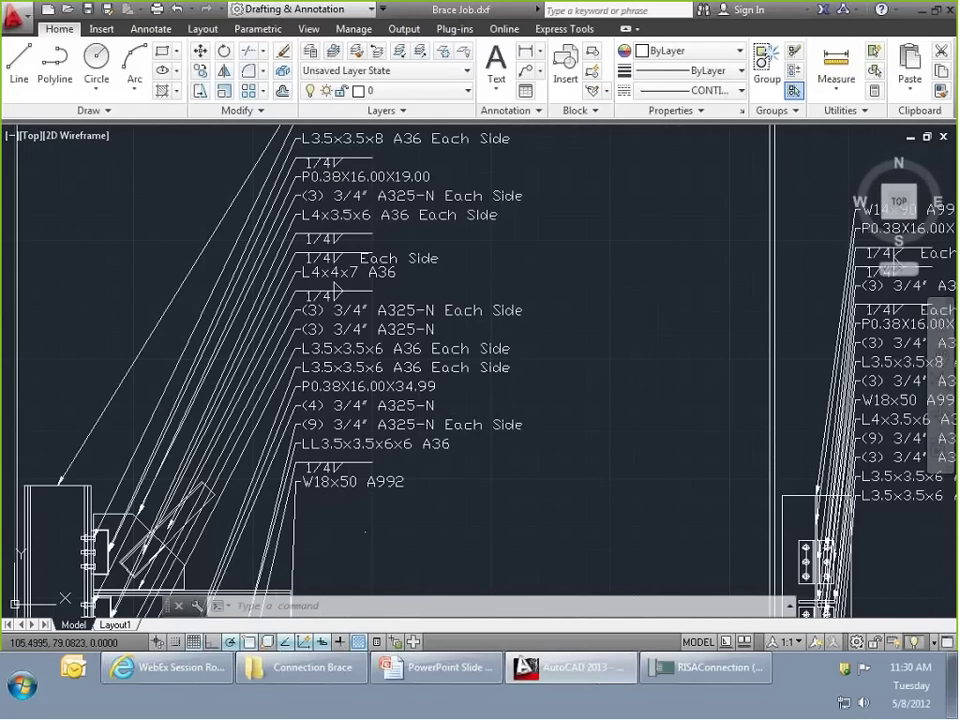
pyautogui.moveTo(438, 387); pyautogui.dragTo(514, 217, button='middle')
pyautogui.scroll(2, 245, 505)
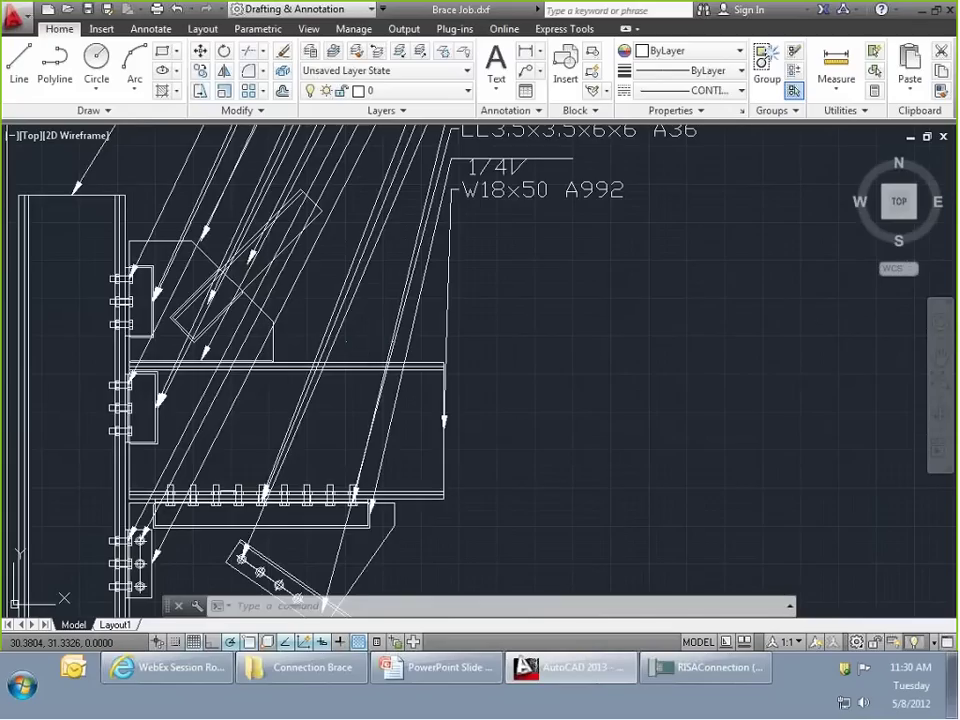
pyautogui.scroll(-2, 369, 340)
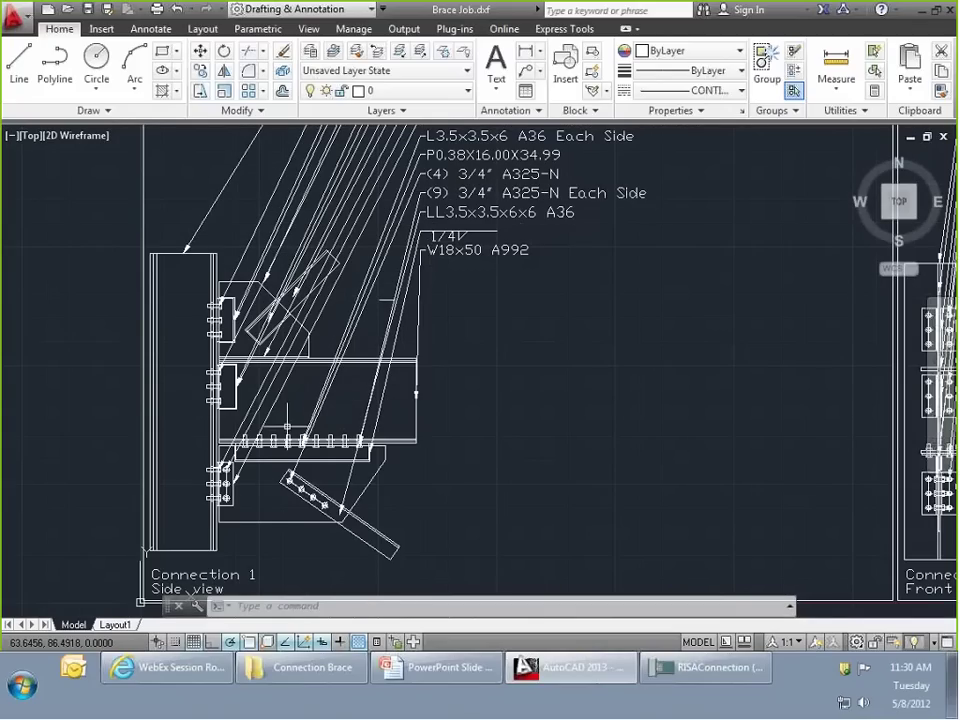
pyautogui.scroll(2, 287, 428)
pyautogui.scroll(-5, 429, 418)
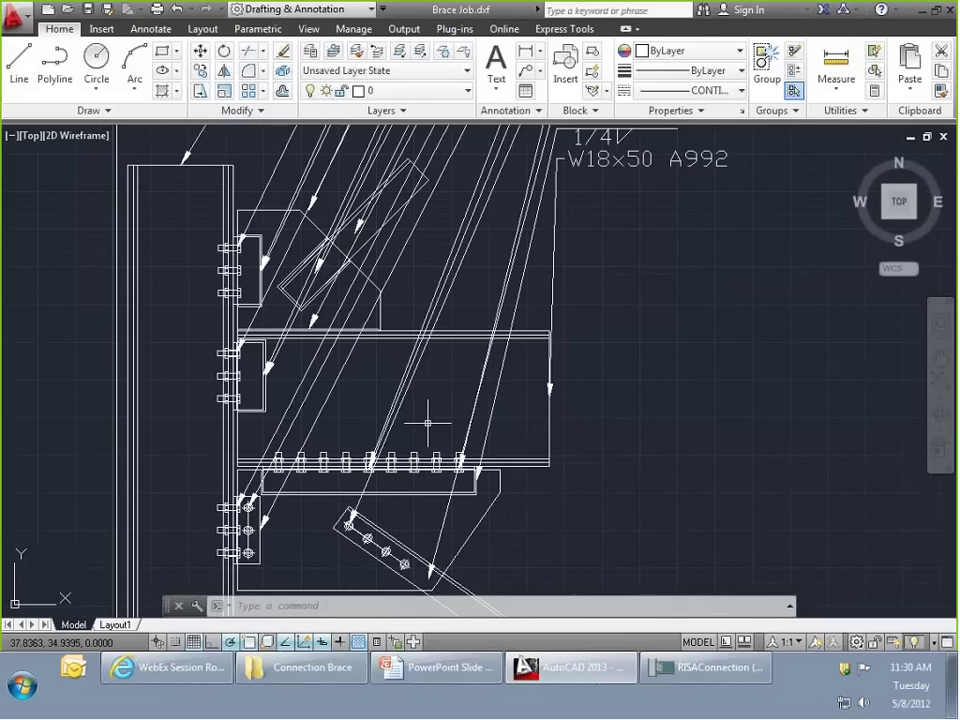
pyautogui.scroll(2, 442, 292)
pyautogui.scroll(-2, 540, 170)
pyautogui.scroll(4, 383, 220)
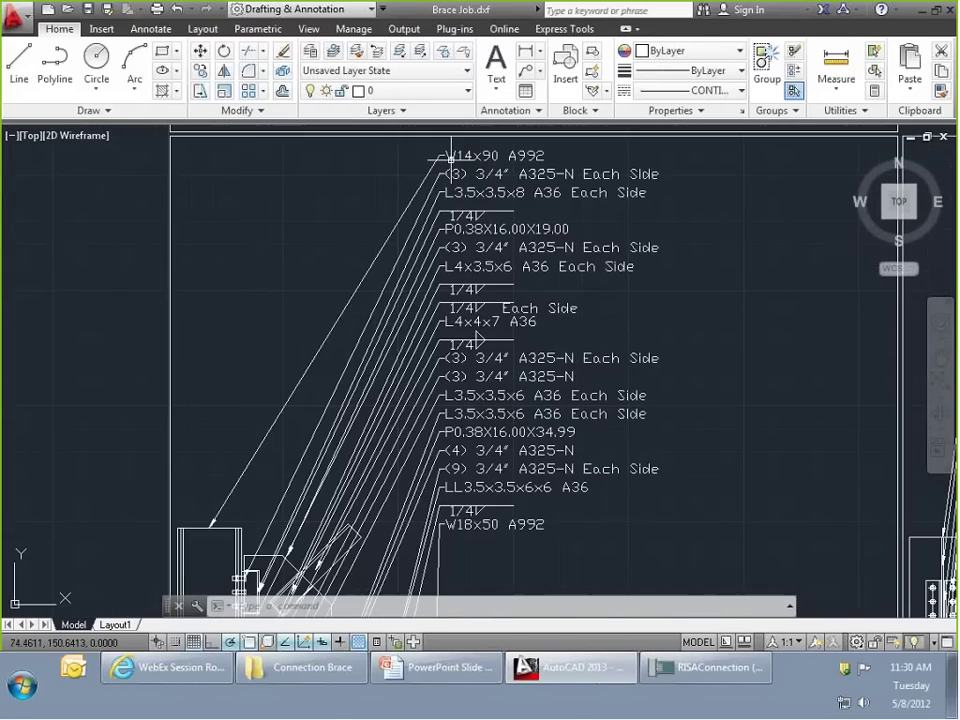
pyautogui.scroll(-4, 384, 218)
pyautogui.scroll(4, 386, 218)
pyautogui.moveTo(387, 220); pyautogui.dragTo(405, 320, button='middle')
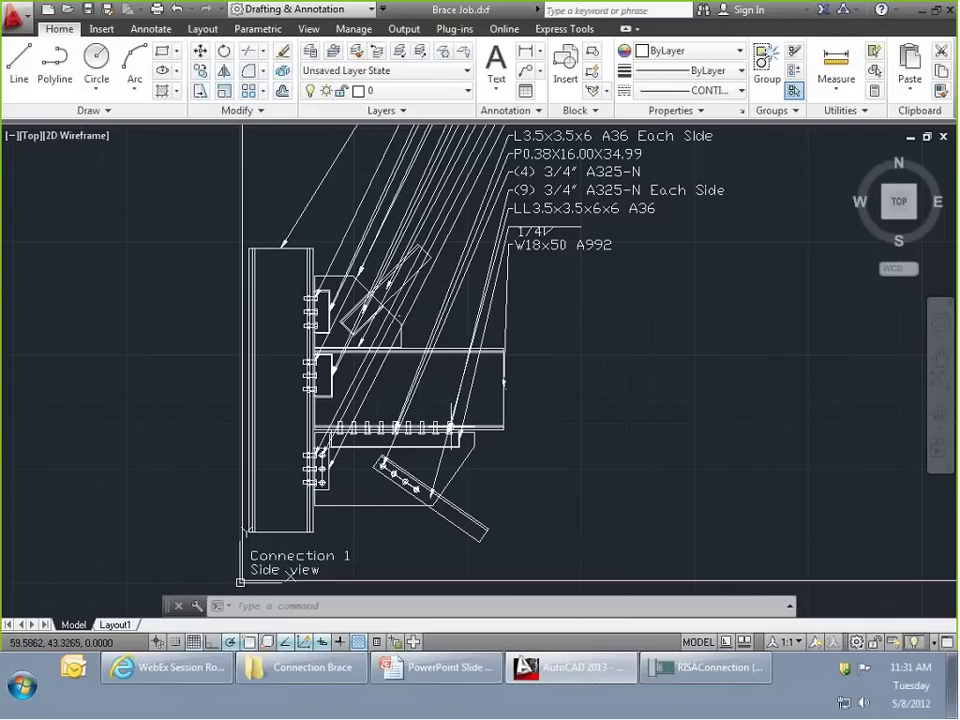
# Examine the lower brace, its bolts and the bottom gusset in the Connection 1 side view up close.
pyautogui.scroll(4, 451, 508)
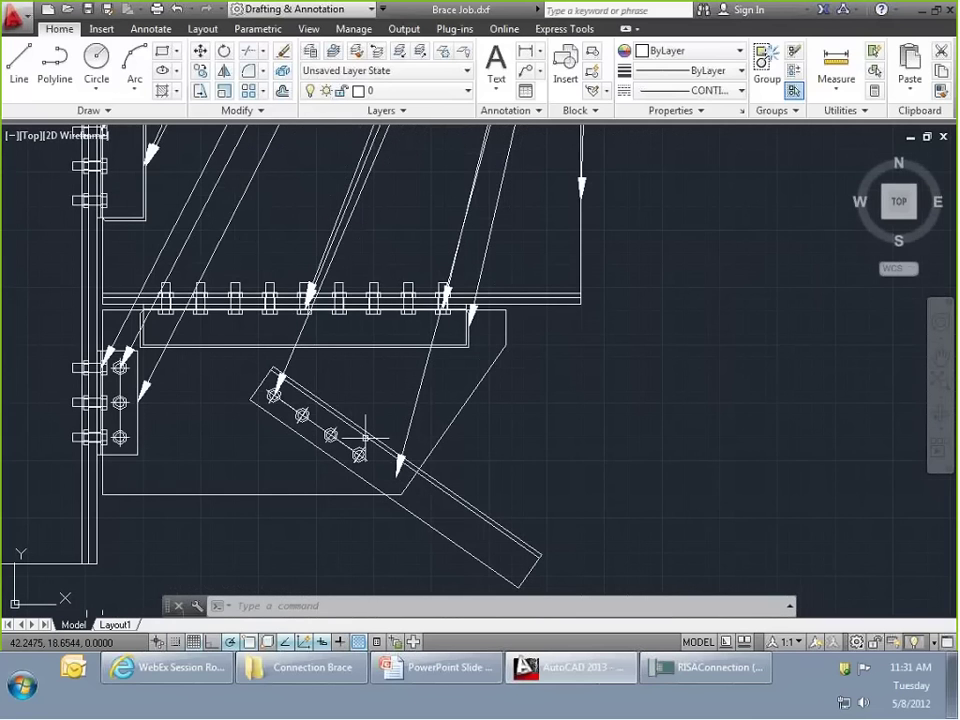
pyautogui.scroll(-5, 295, 425)
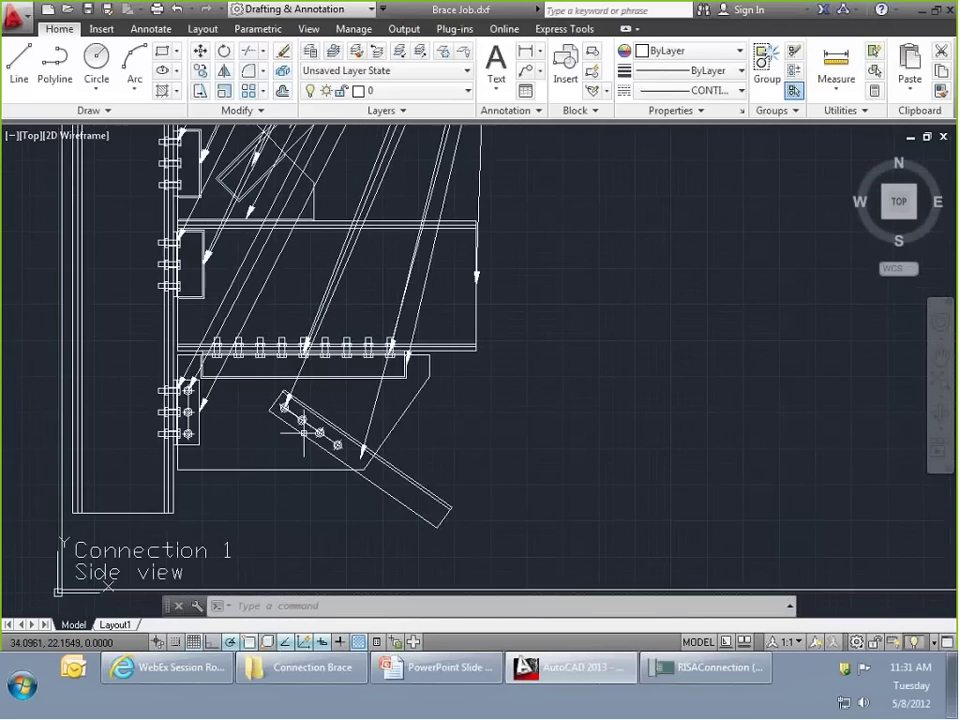
pyautogui.scroll(3, 364, 269)
pyautogui.scroll(-5, 370, 258)
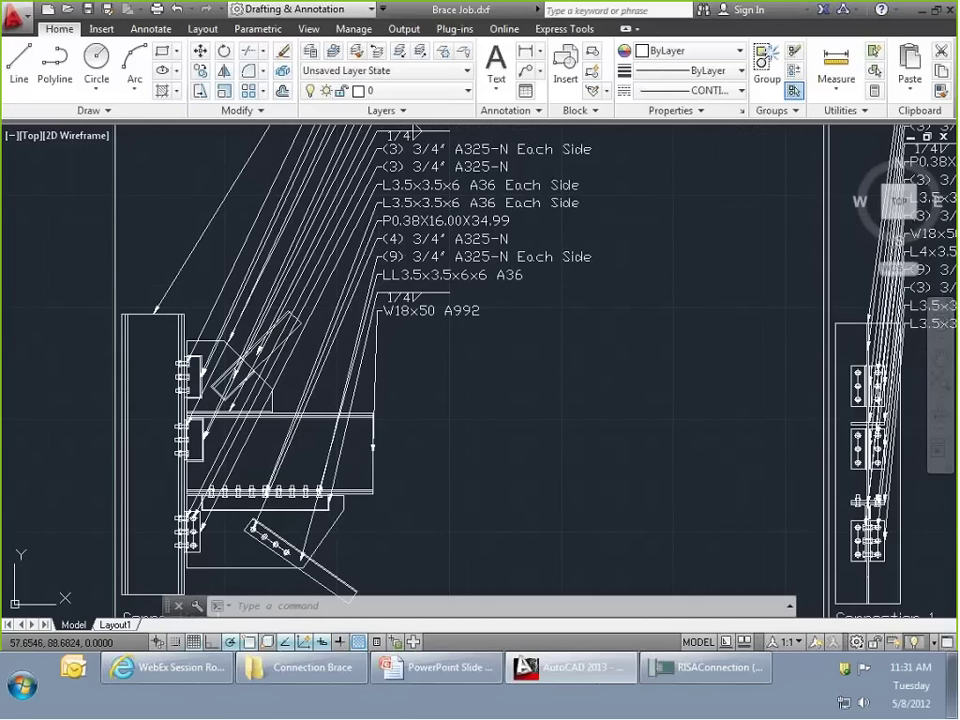
pyautogui.scroll(3, 385, 301)
# Look over the Connection 1 front view, and examine the chevron brace detail in the Connection 4 side view.
pyautogui.scroll(-5, 387, 301)
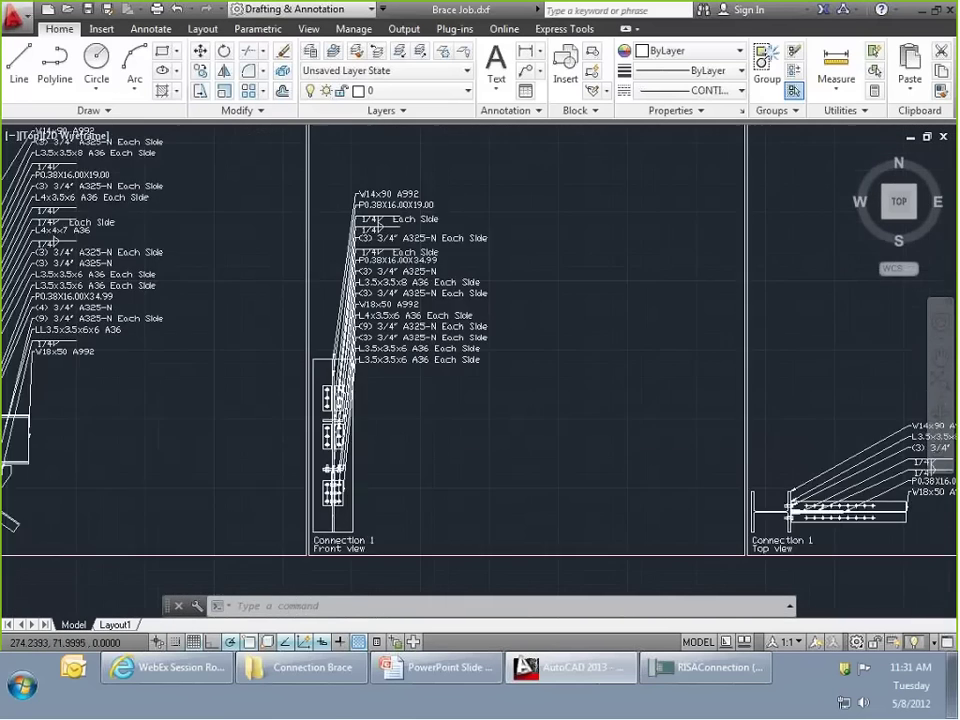
pyautogui.scroll(4, 306, 493)
pyautogui.moveTo(360, 379); pyautogui.dragTo(138, 322, button='middle')
pyautogui.scroll(-6, 359, 384)
pyautogui.scroll(3, 332, 246)
pyautogui.scroll(5, 279, 207)
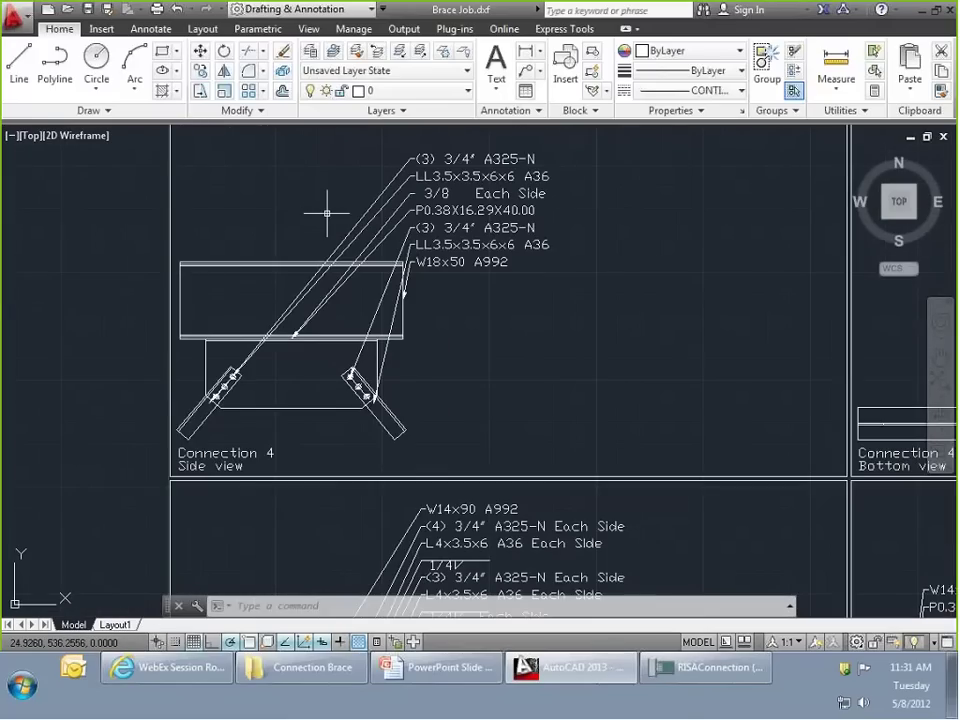
pyautogui.scroll(2, 302, 216)
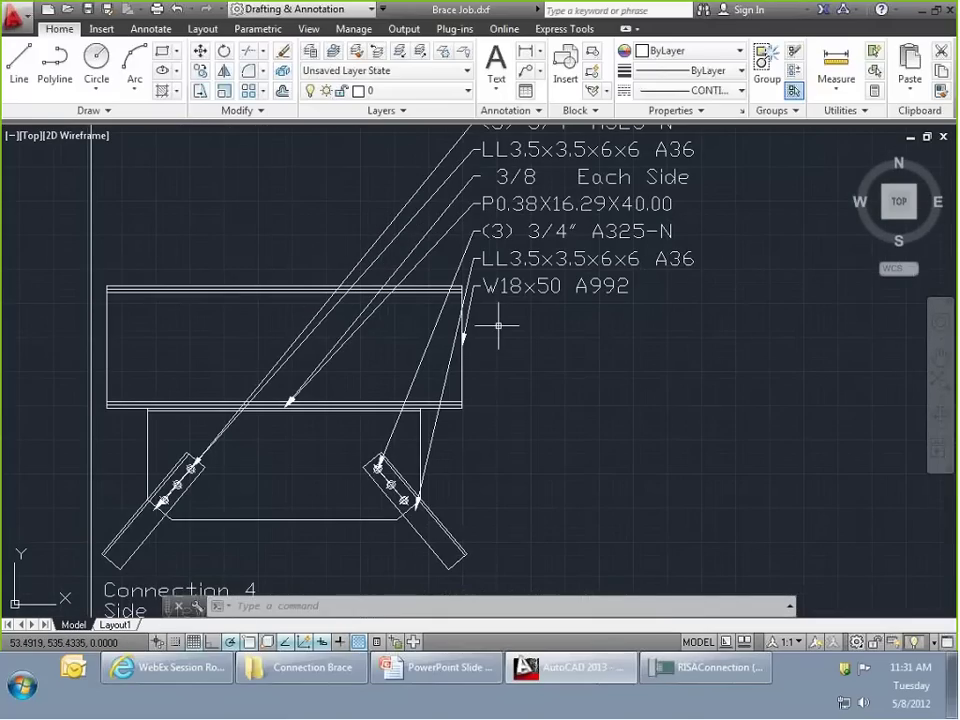
# Switch to RISAConnection and review the Connection 4 reports for the gusset-to-beam connection, the left brace connection and the summary.
pyautogui.moveTo(714, 678)
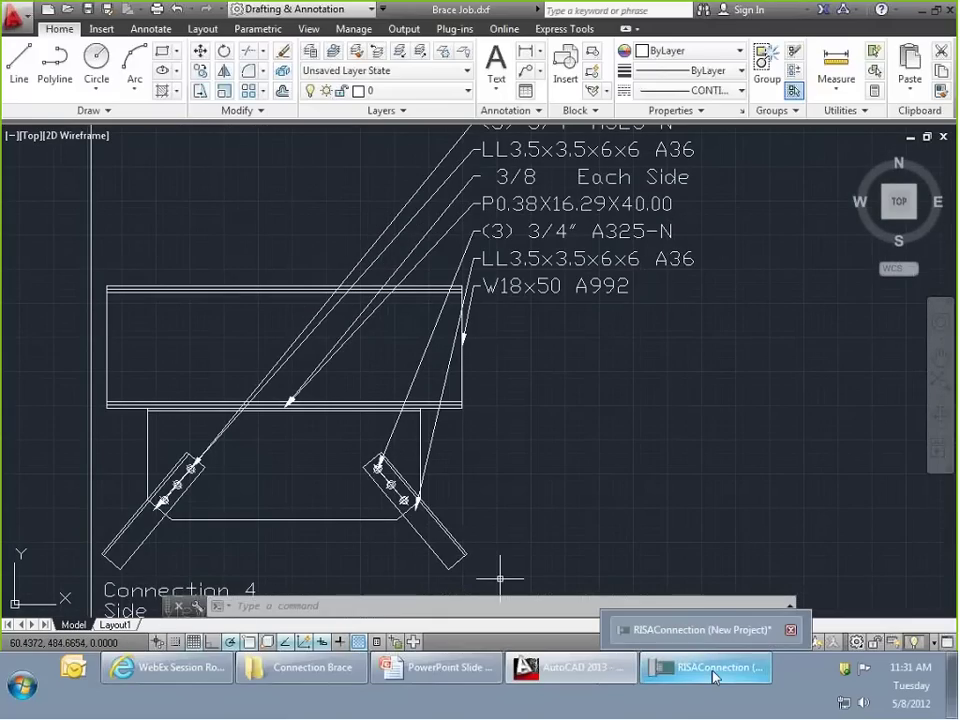
pyautogui.click(714, 678)
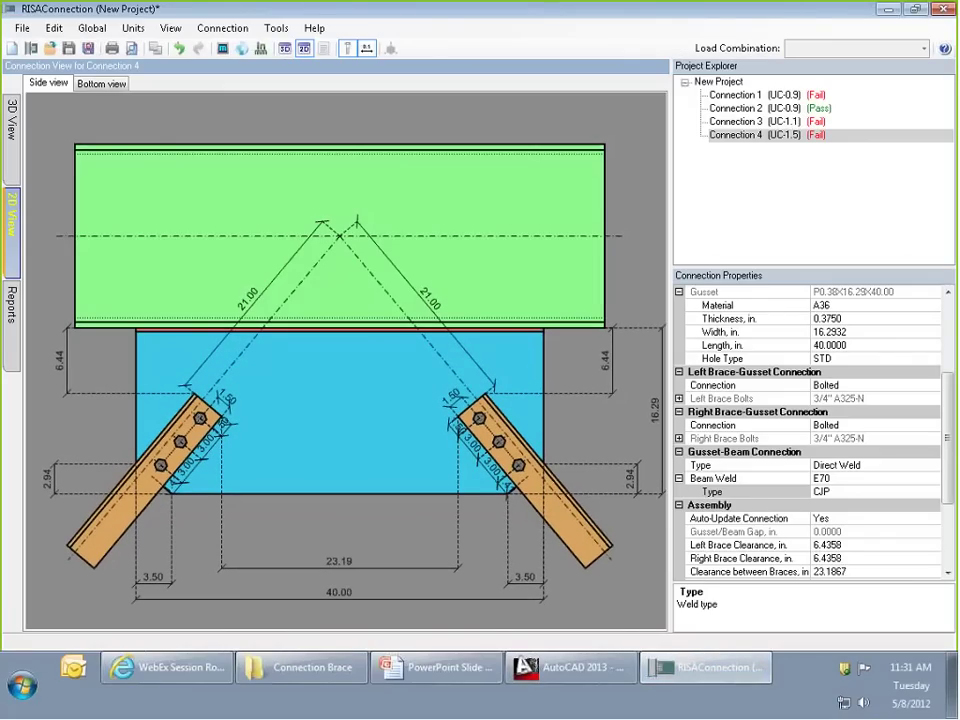
pyautogui.click(13, 318)
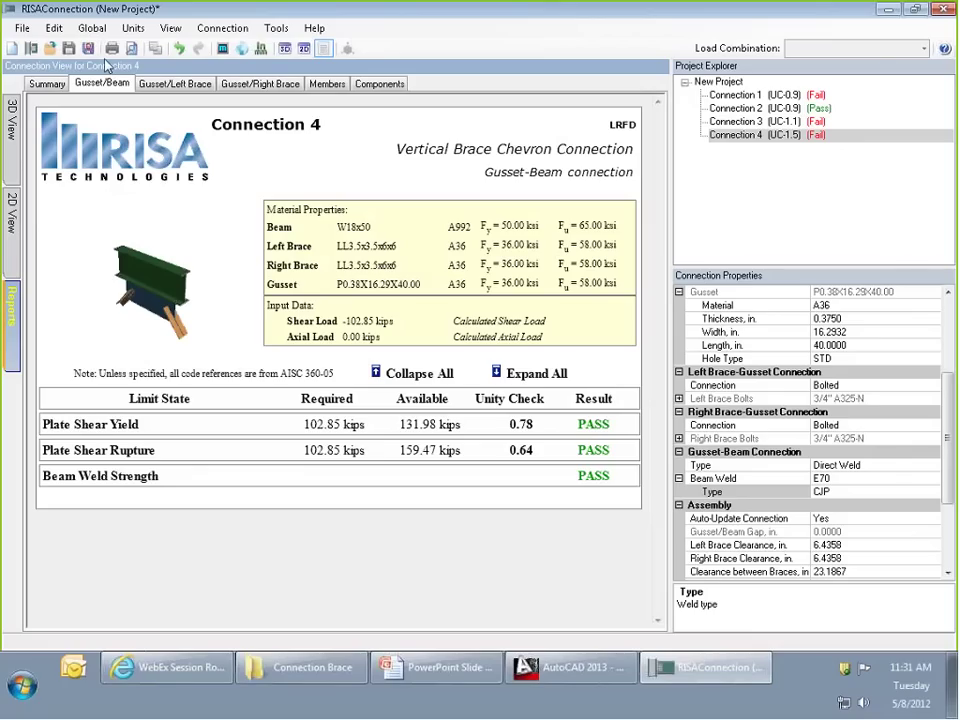
pyautogui.click(172, 84)
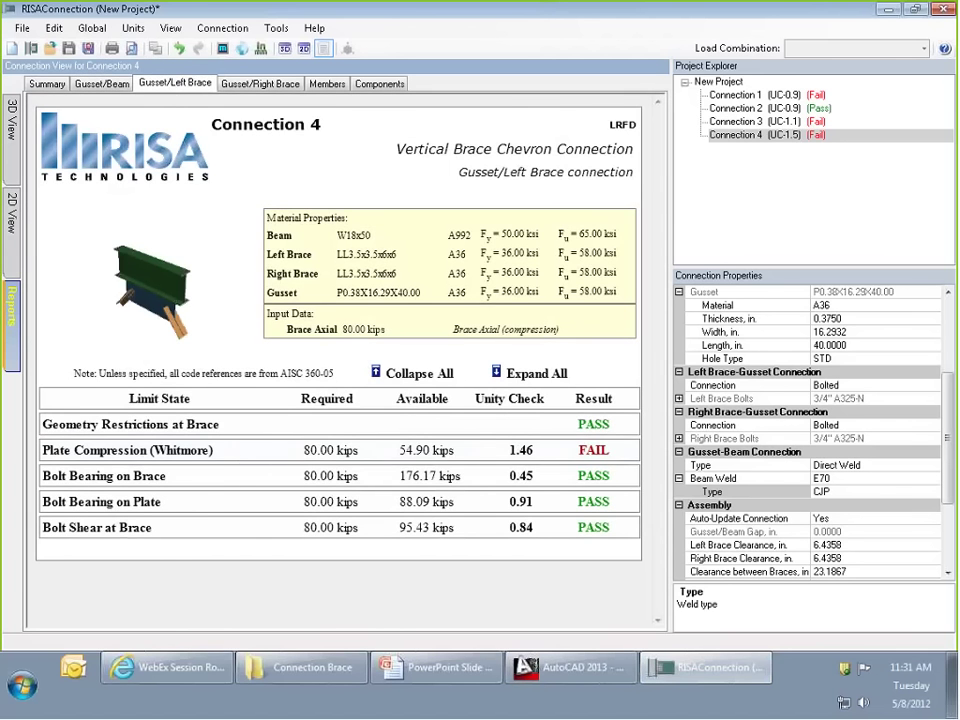
pyautogui.click(50, 85)
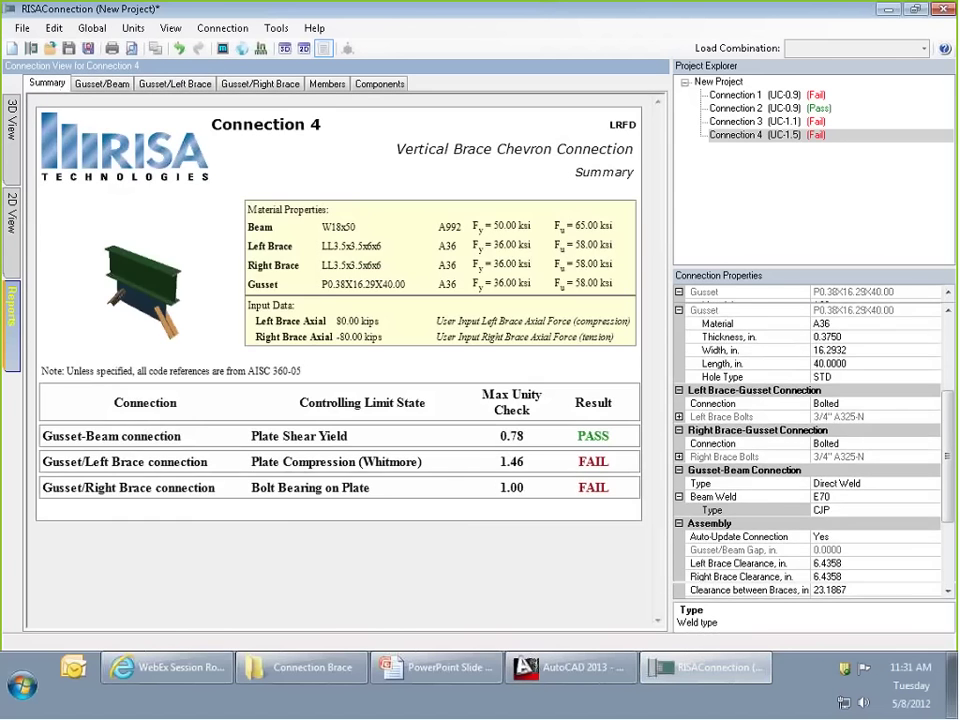
# Display the Beam/Column report for Connection 1 and go to its limit state checks.
pyautogui.click(748, 97)
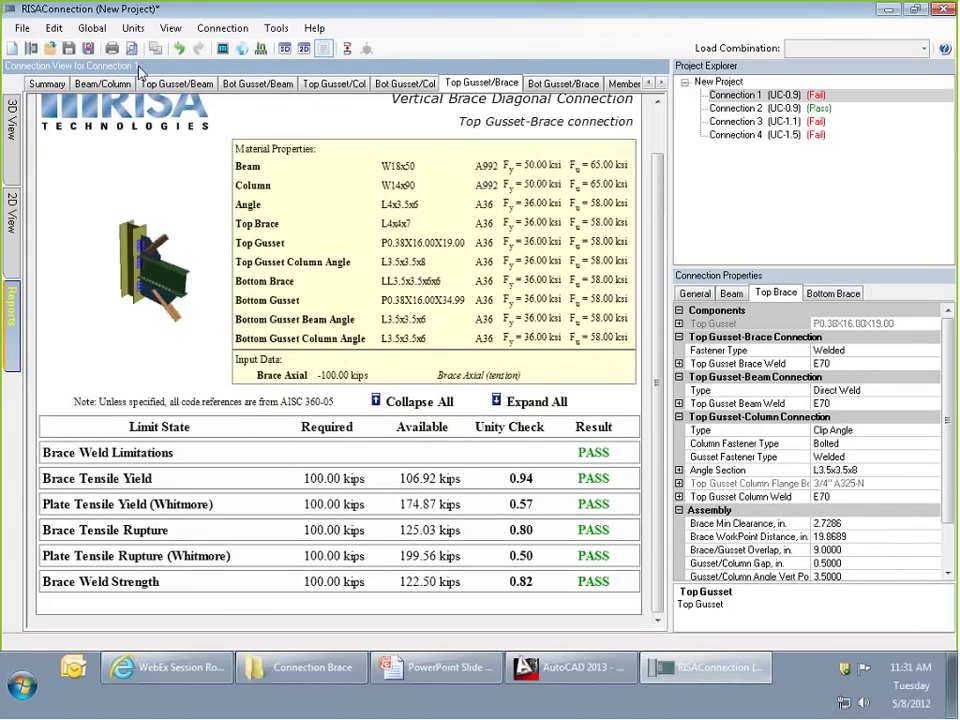
pyautogui.click(101, 84)
pyautogui.scroll(-5, 121, 353)
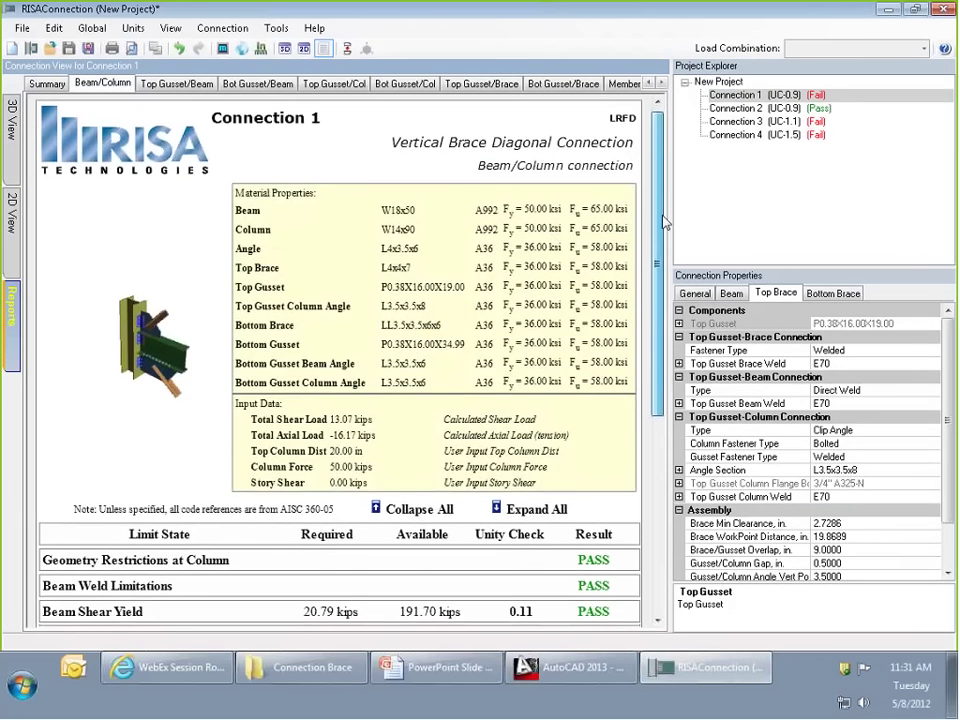
# Expand the Clip Angle Shear Yield, Beam Weld Limitations and Beam Shear Yield checks and review their detailed calculations.
pyautogui.click(121, 350)
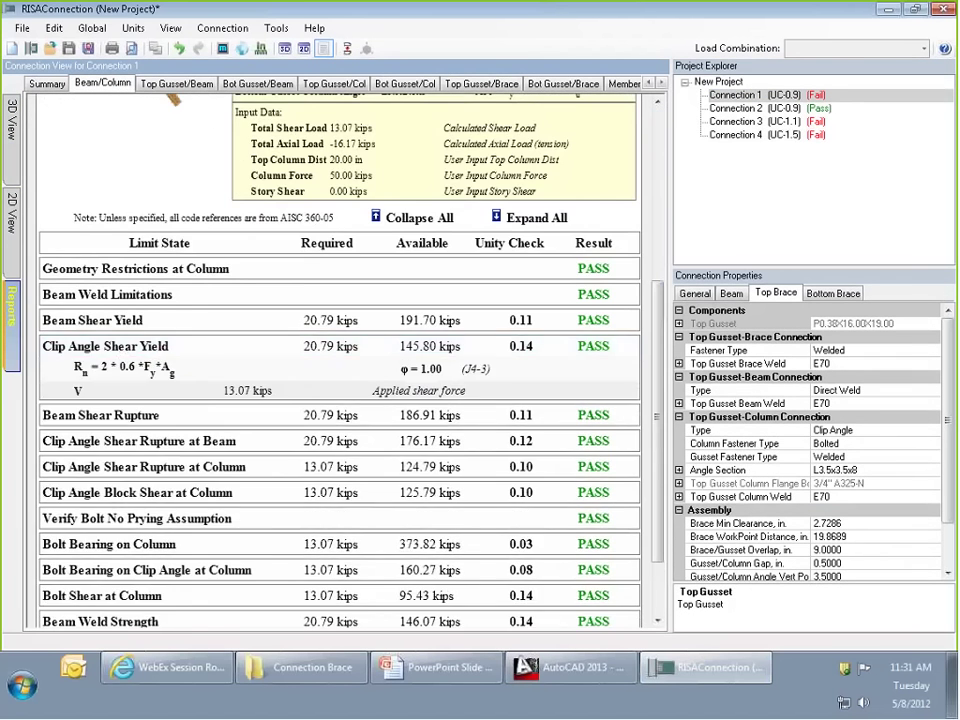
pyautogui.click(139, 522)
pyautogui.click(149, 307)
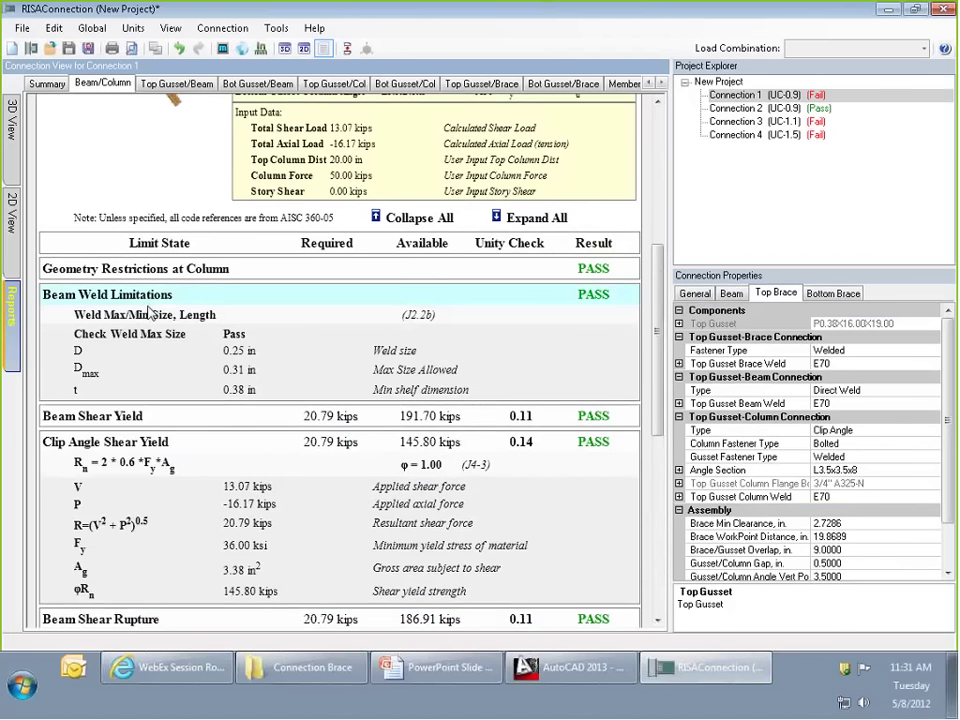
pyautogui.scroll(-3, 165, 520)
pyautogui.click(172, 454)
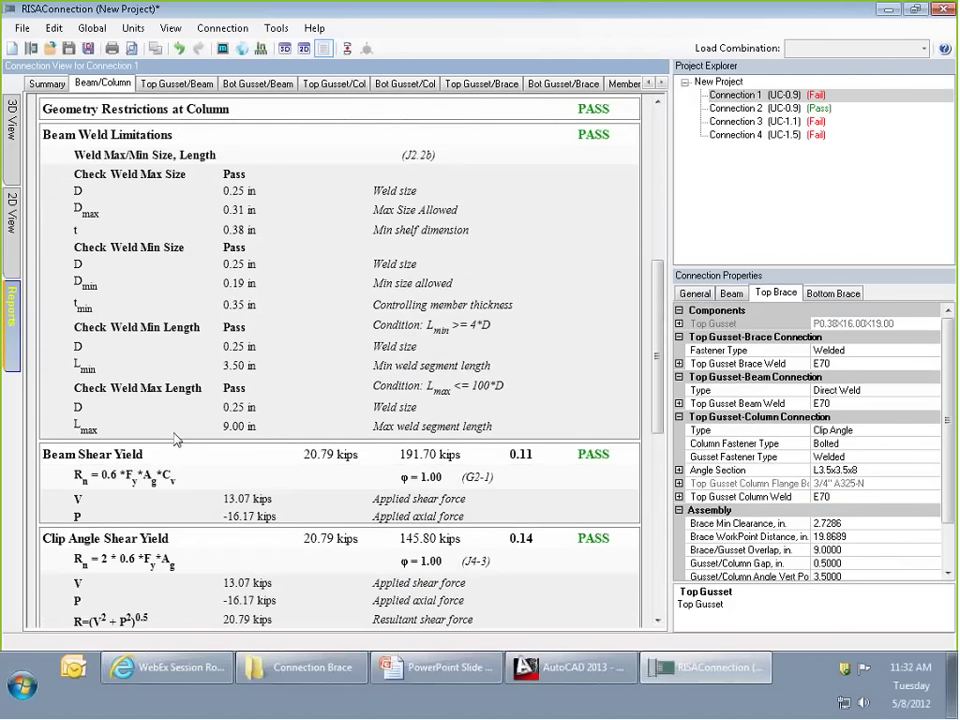
pyautogui.scroll(-5, 175, 434)
pyautogui.scroll(3, 180, 425)
pyautogui.scroll(6, 180, 388)
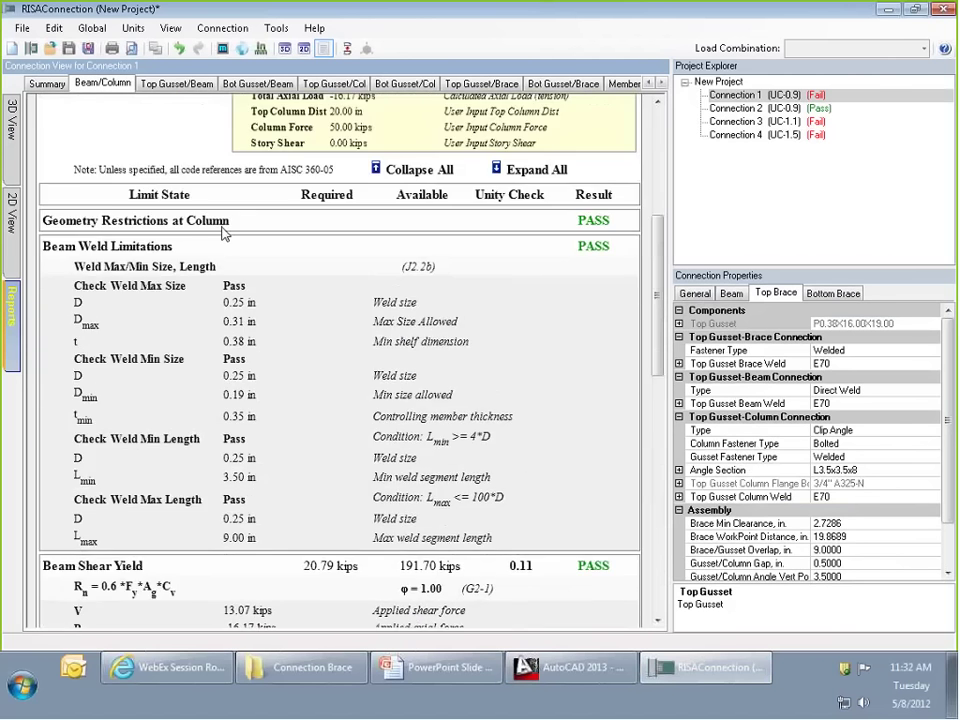
# Open a print preview of the Connection 1 Beam/Column report, look through its first pages, and close the preview.
pyautogui.click(112, 48)
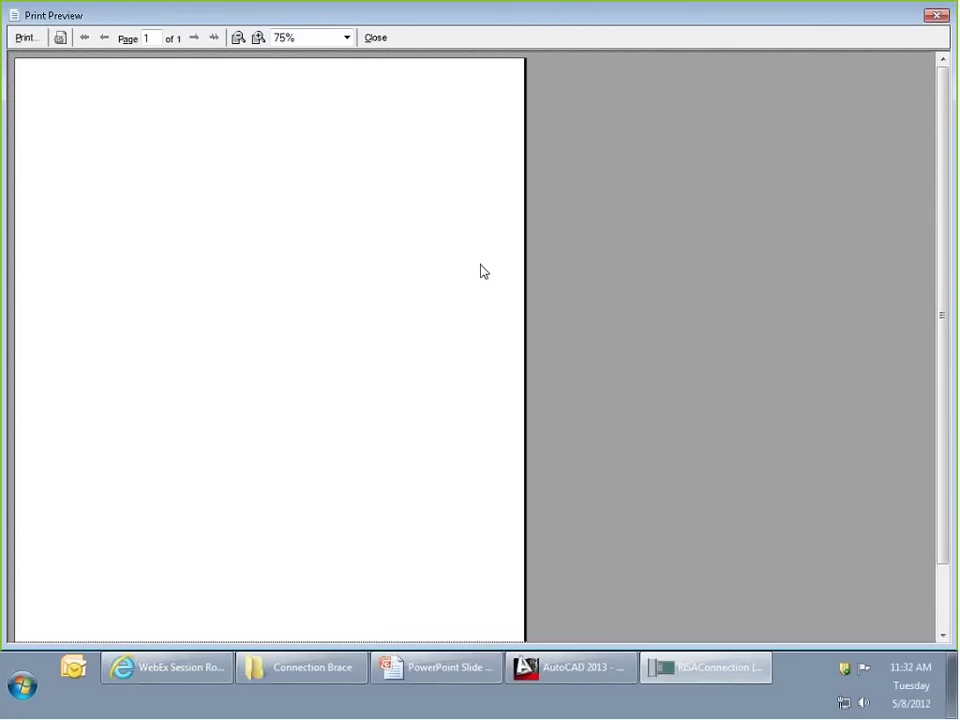
pyautogui.scroll(-3, 351, 382)
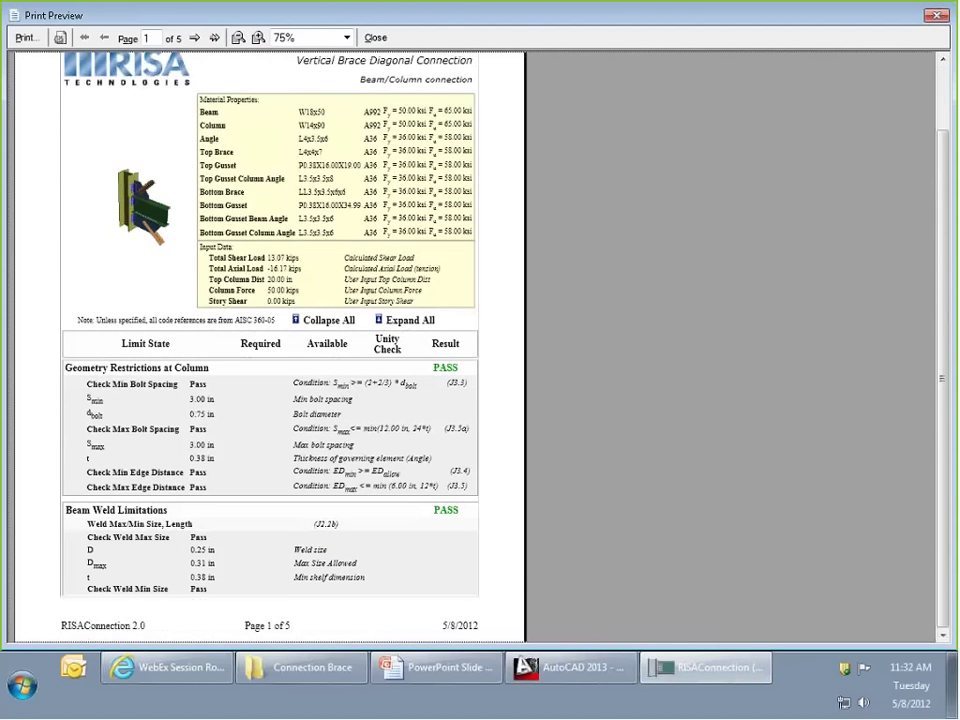
pyautogui.click(195, 38)
pyautogui.click(195, 38)
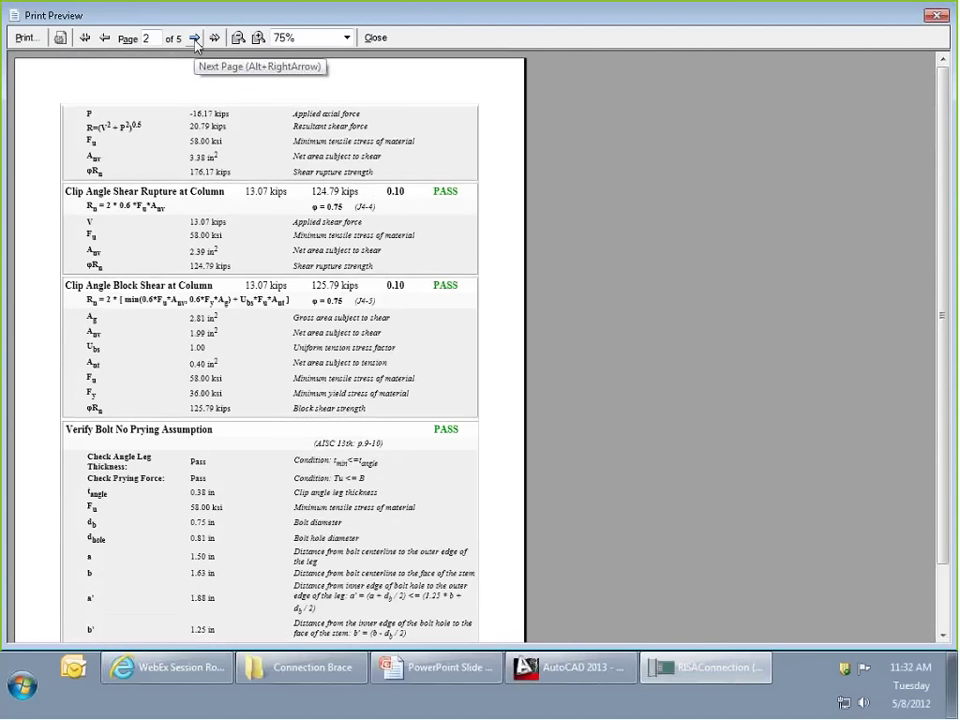
pyautogui.click(376, 37)
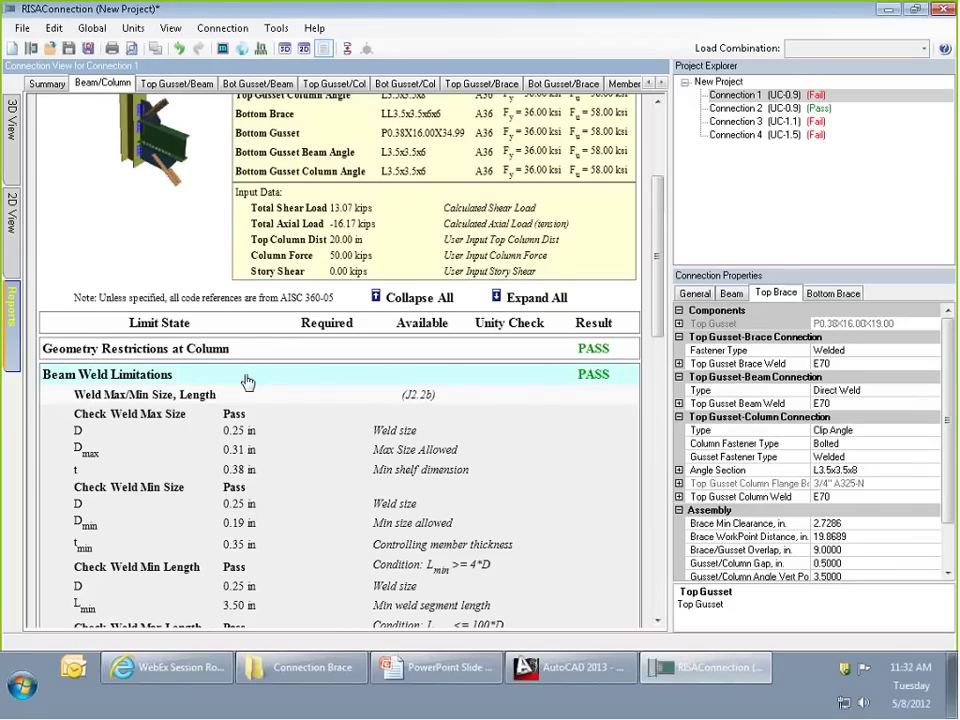
# Set the preferences to print only the "Summary" of all design checks.
pyautogui.click(275, 29)
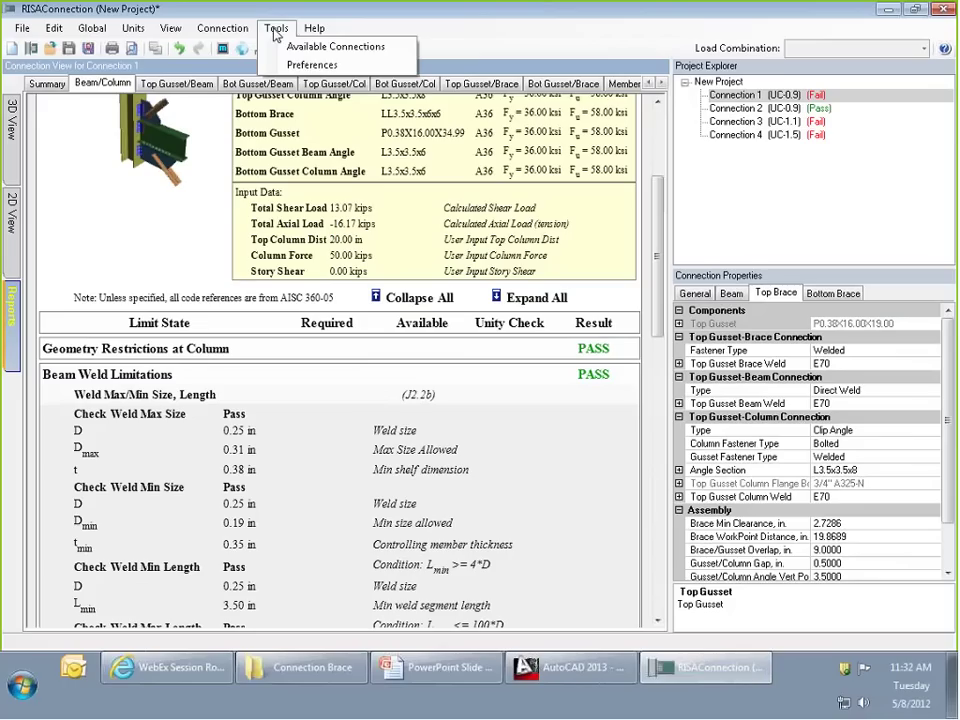
pyautogui.click(310, 64)
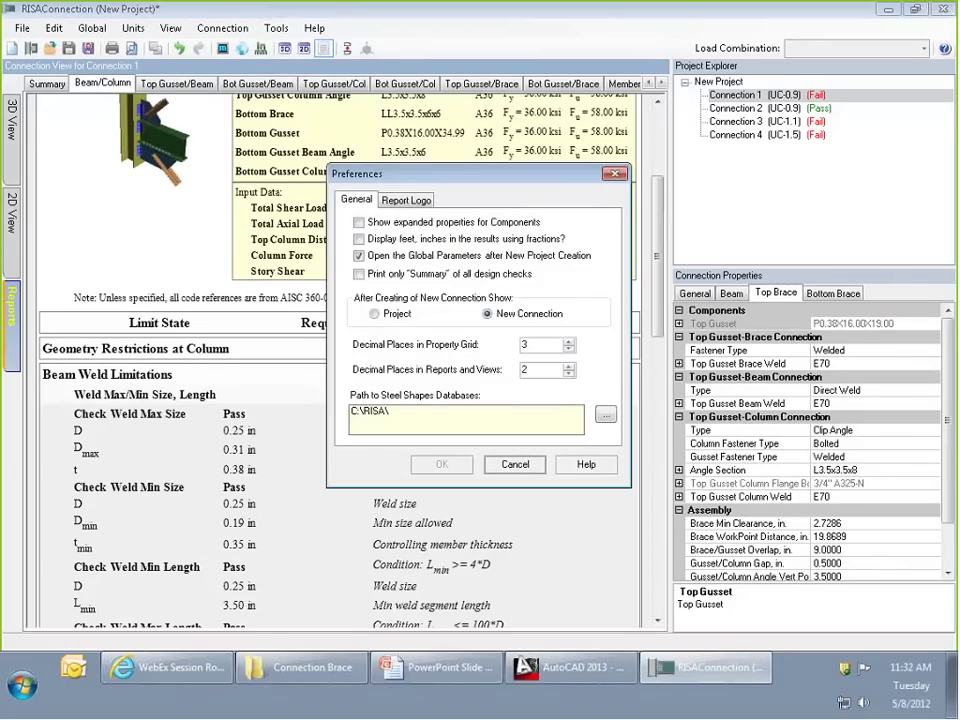
pyautogui.click(359, 276)
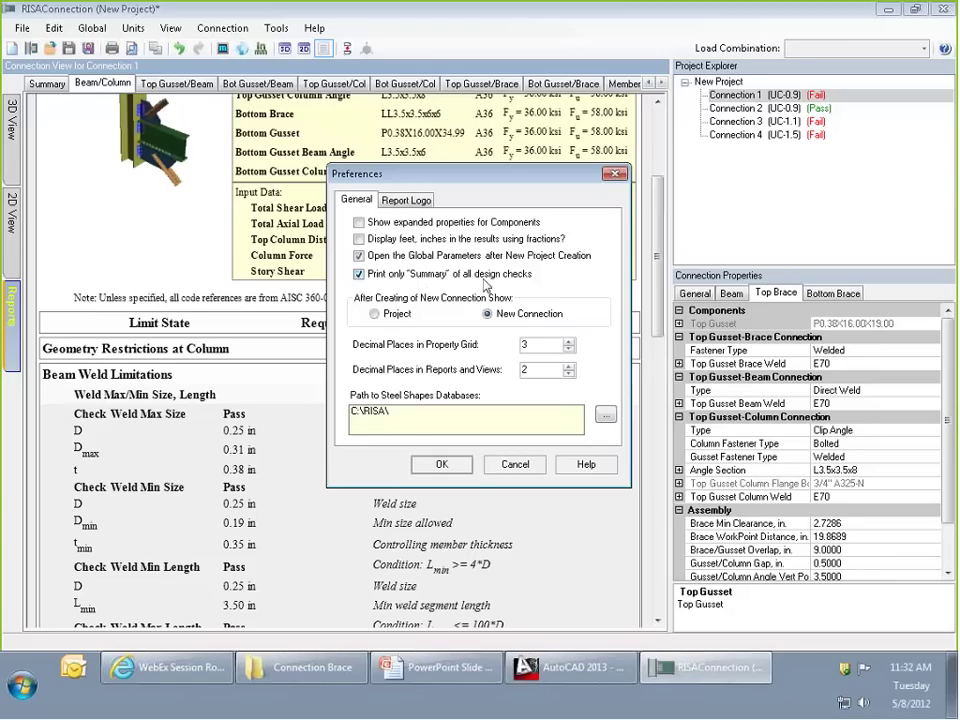
pyautogui.click(441, 464)
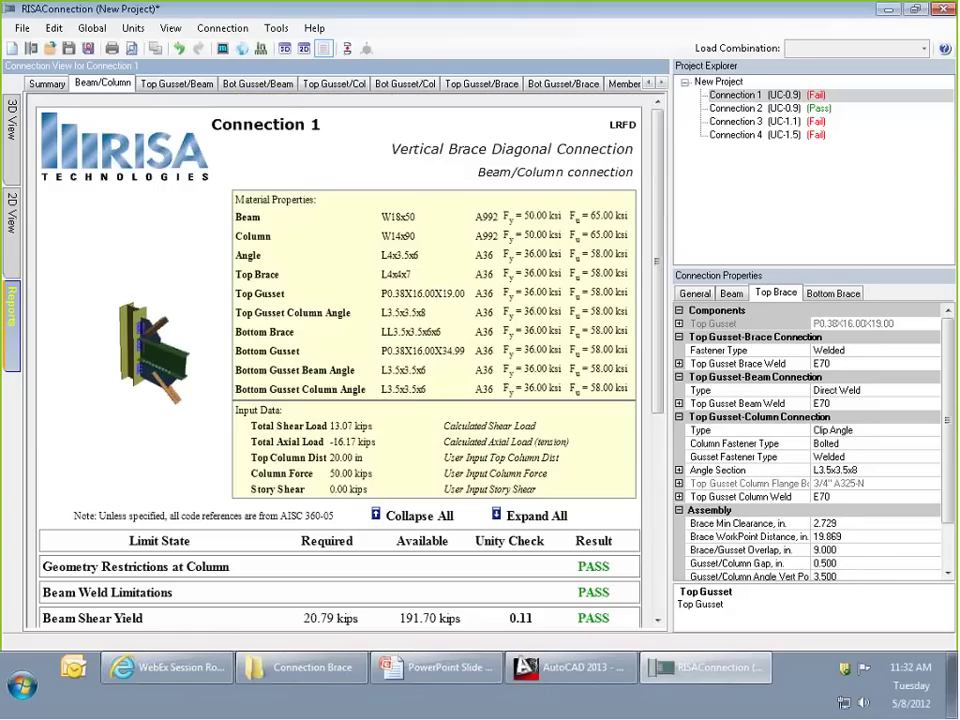
# Preview the summarized Beam/Column report for printing, look over both pages and its limit state list, and close the preview.
pyautogui.click(112, 48)
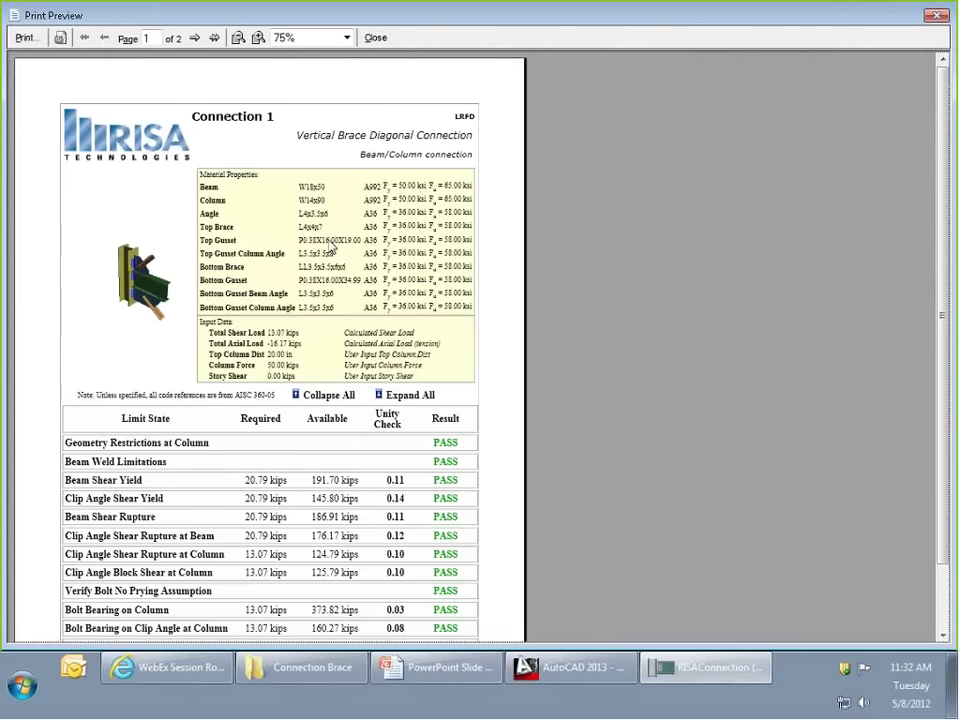
pyautogui.scroll(-2, 320, 152)
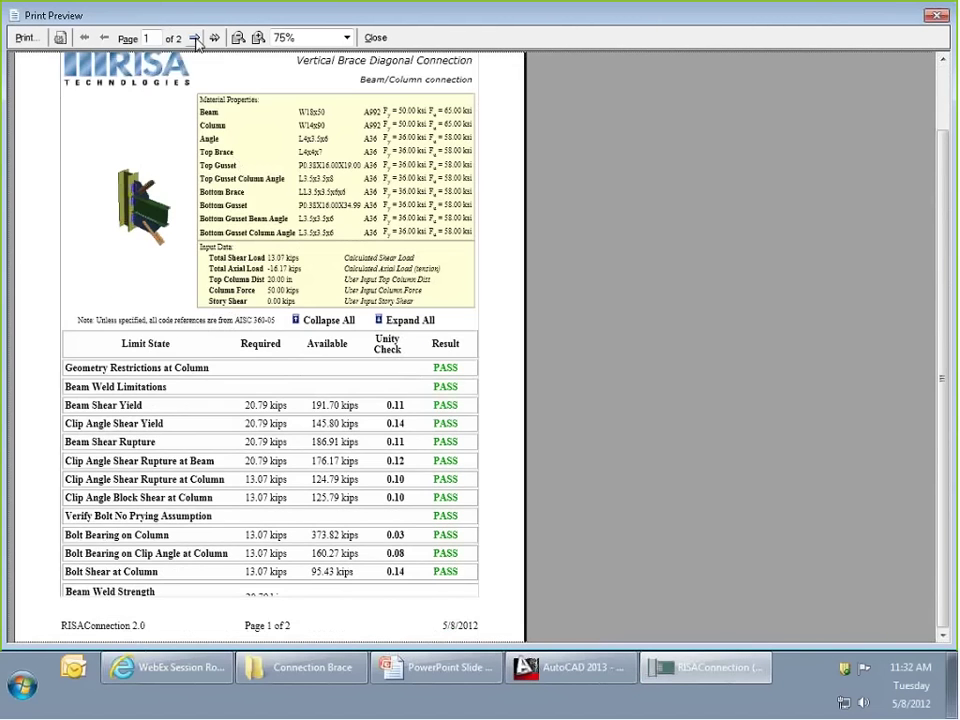
pyautogui.click(195, 38)
pyautogui.click(104, 38)
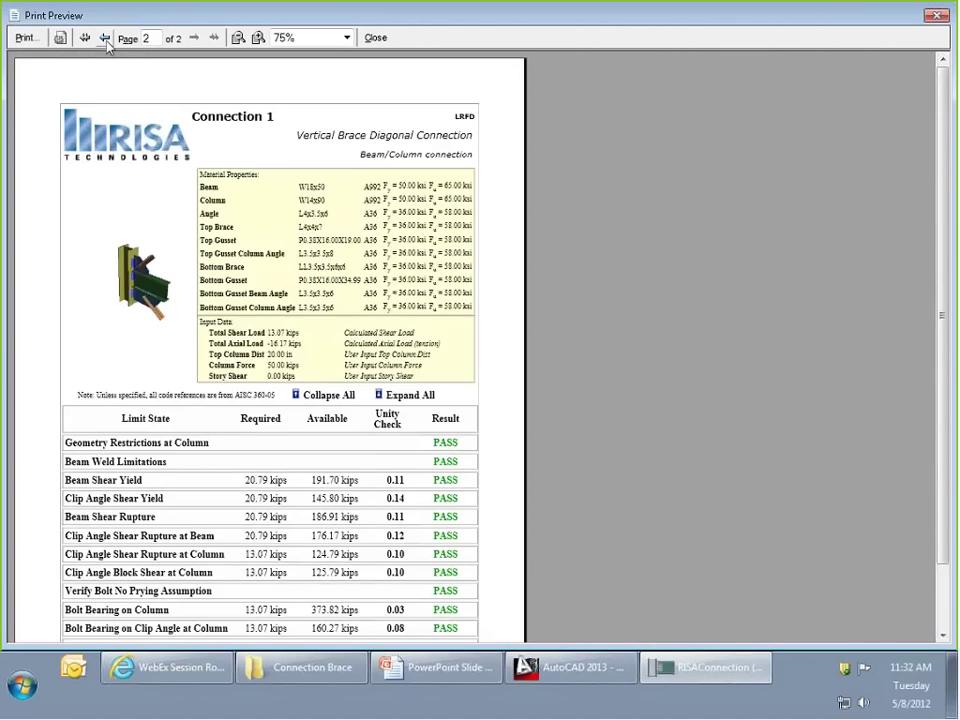
pyautogui.scroll(-2, 398, 400)
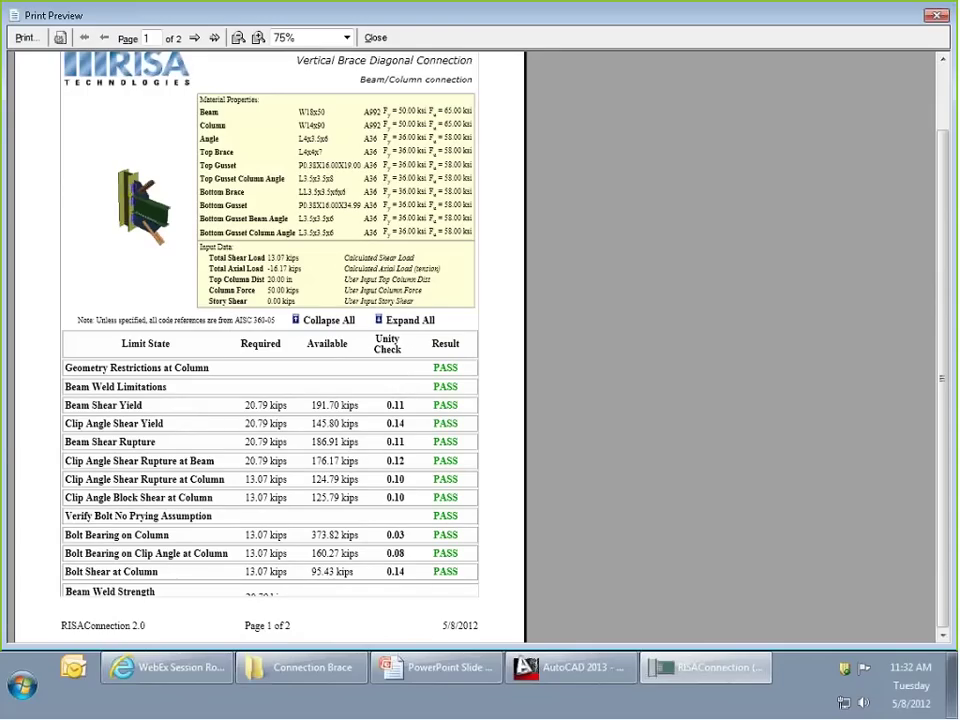
pyautogui.click(376, 39)
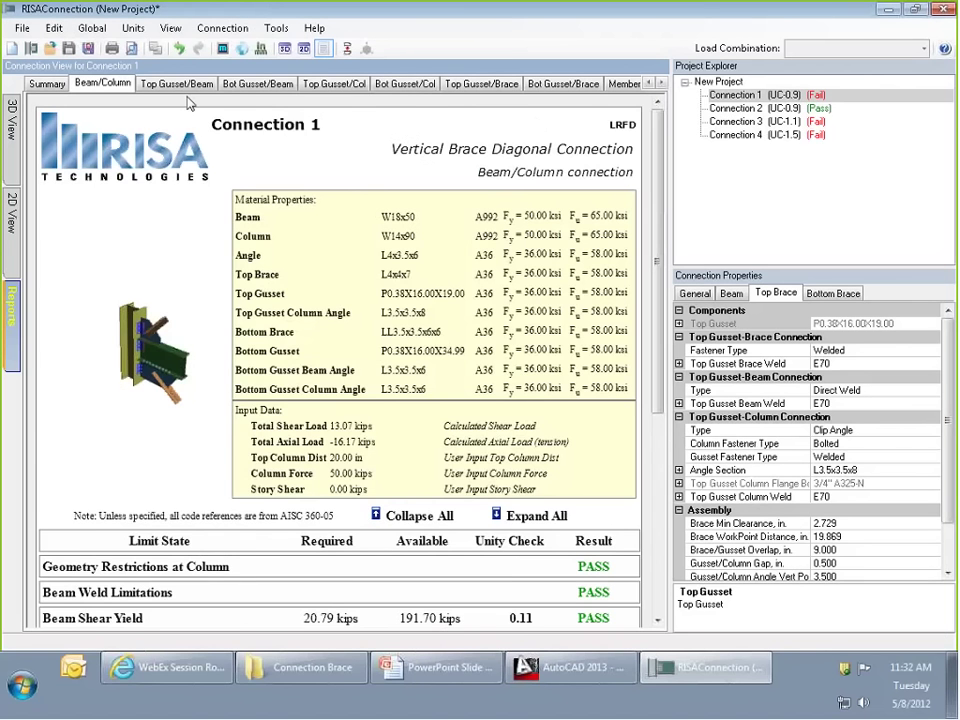
# Bring up the Components report for Connection 1 and look over the angle's material, member and hole properties.
pyautogui.click(622, 84)
pyautogui.scroll(-3, 214, 255)
pyautogui.scroll(3, 214, 255)
pyautogui.click(620, 84)
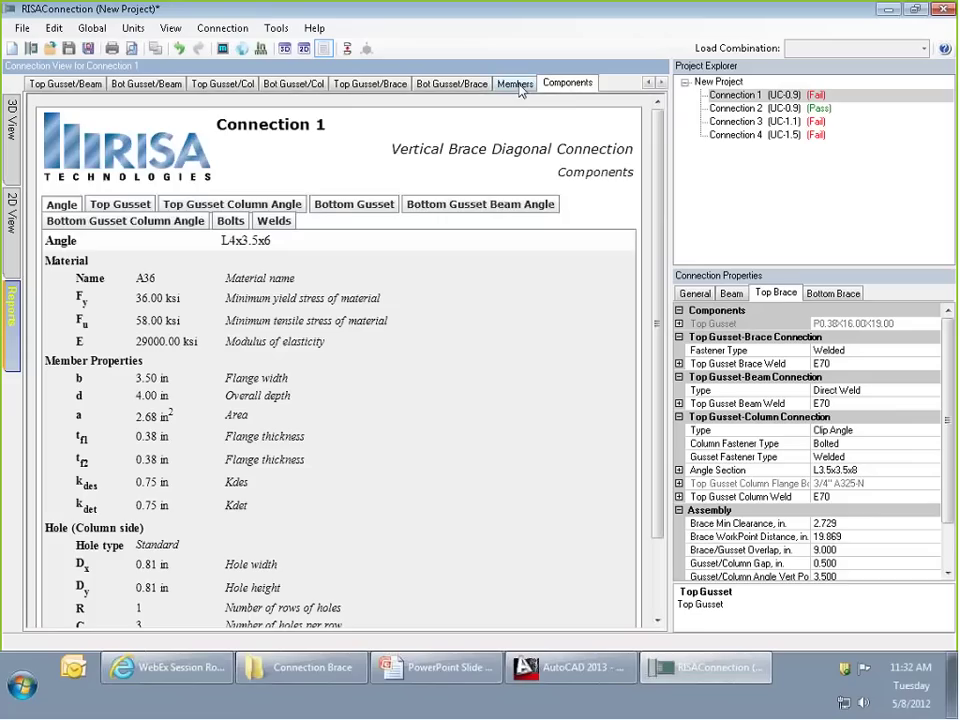
# Review the Members report for Connection 1, checking the column, bottom brace and beam properties.
pyautogui.click(515, 84)
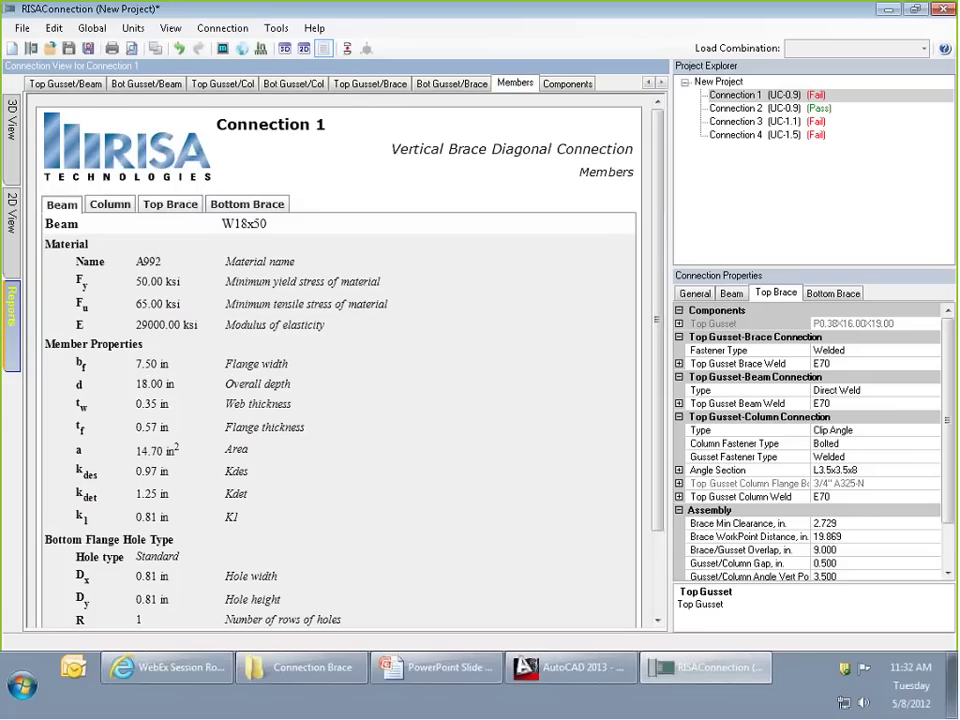
pyautogui.click(112, 205)
pyautogui.click(240, 206)
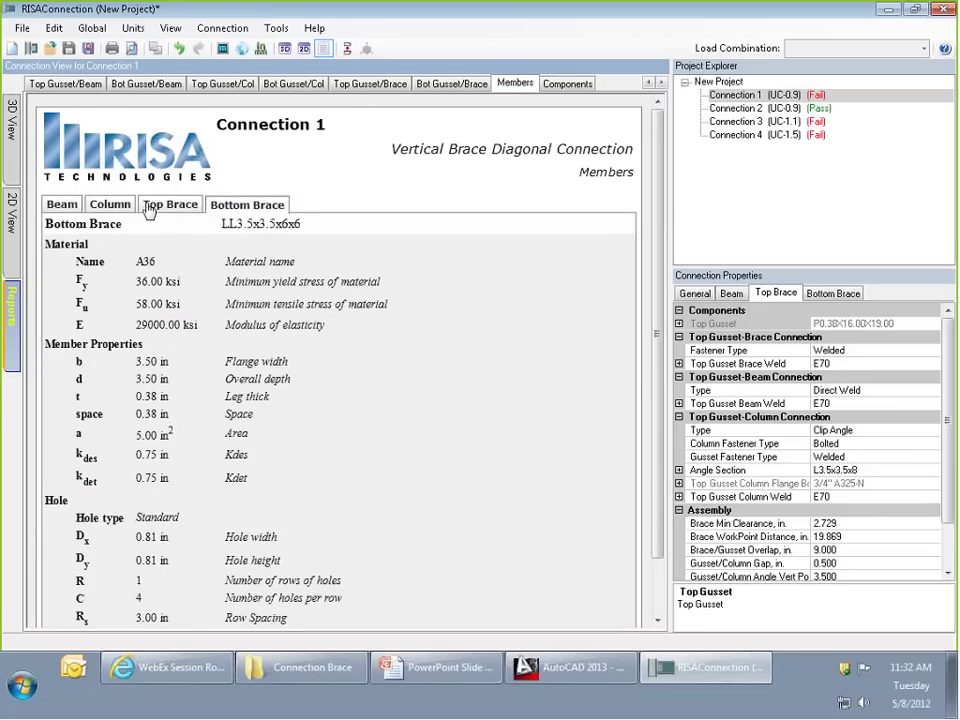
pyautogui.click(110, 204)
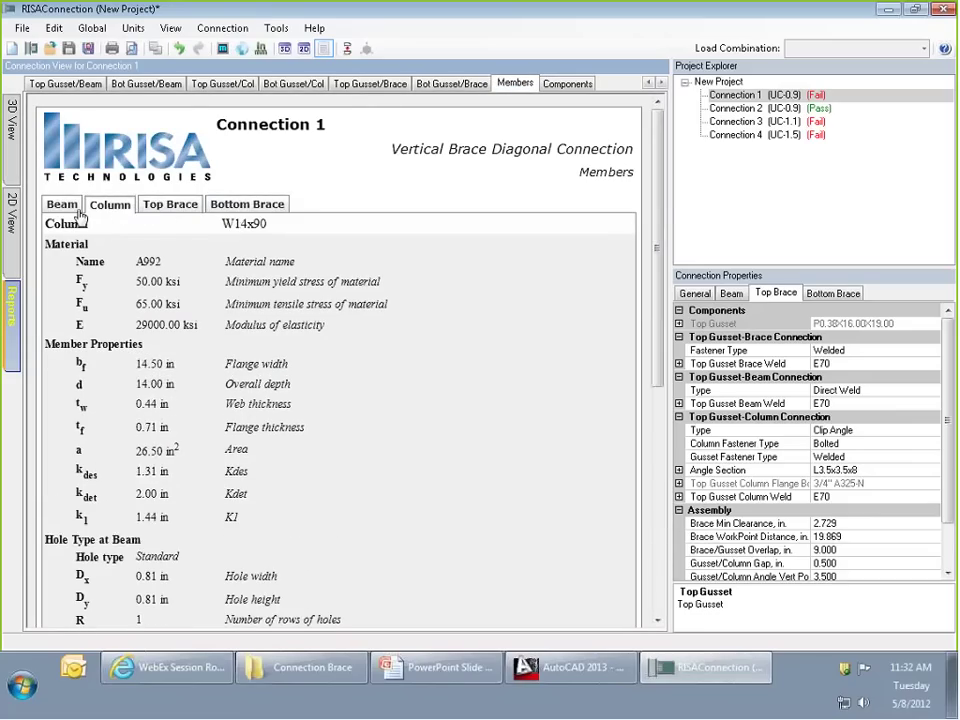
pyautogui.click(245, 205)
pyautogui.click(62, 204)
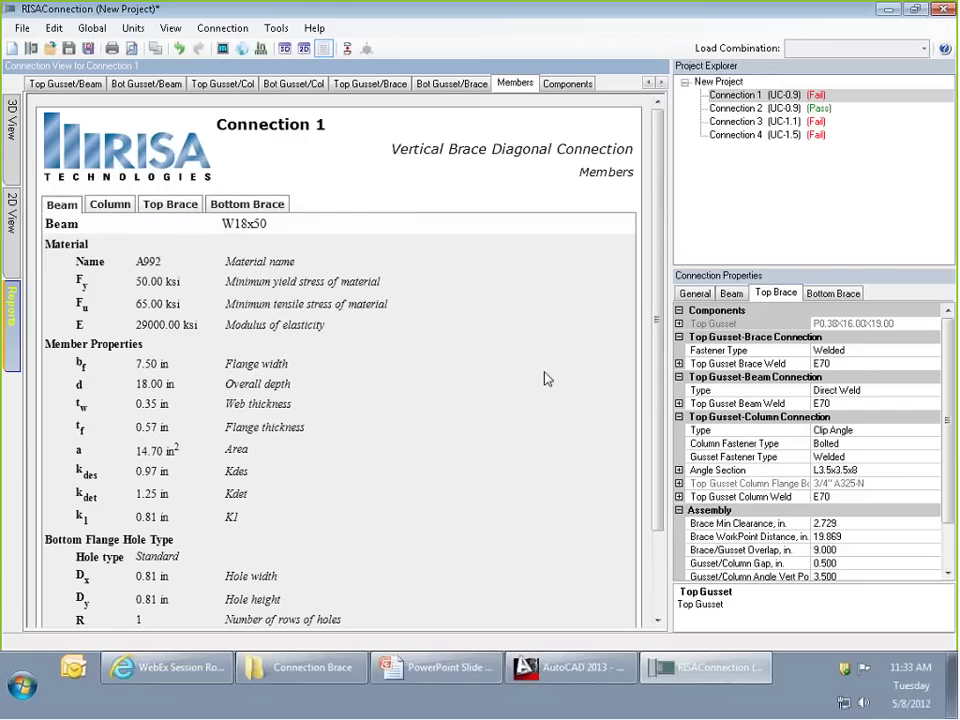
# Exit RISAConnection without saving the changes to the project.
pyautogui.click(298, 678)
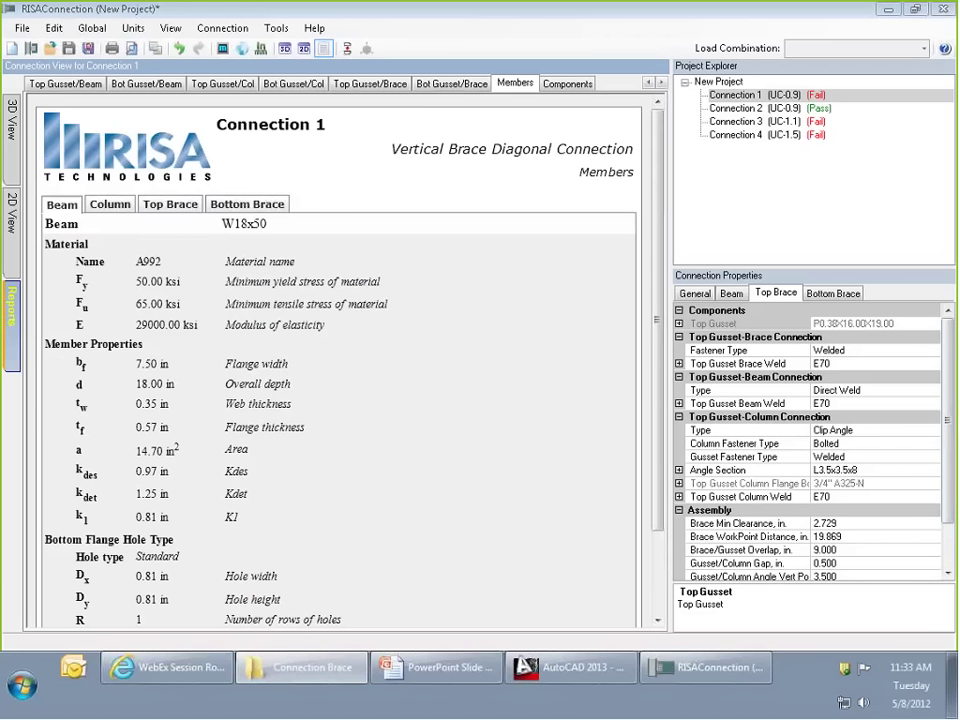
pyautogui.click(944, 10)
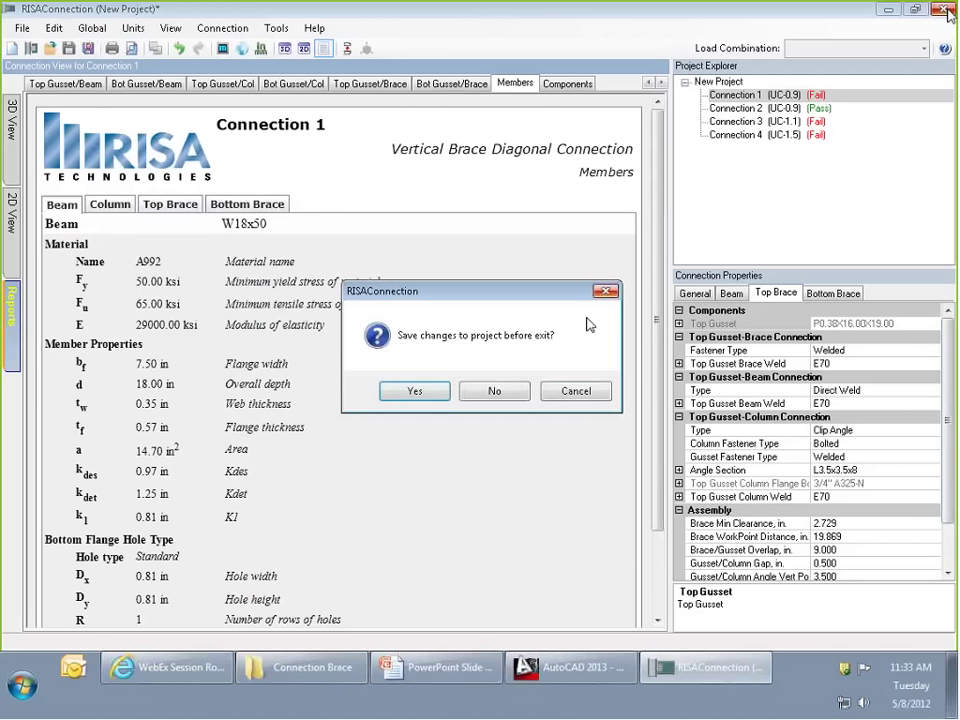
pyautogui.click(493, 390)
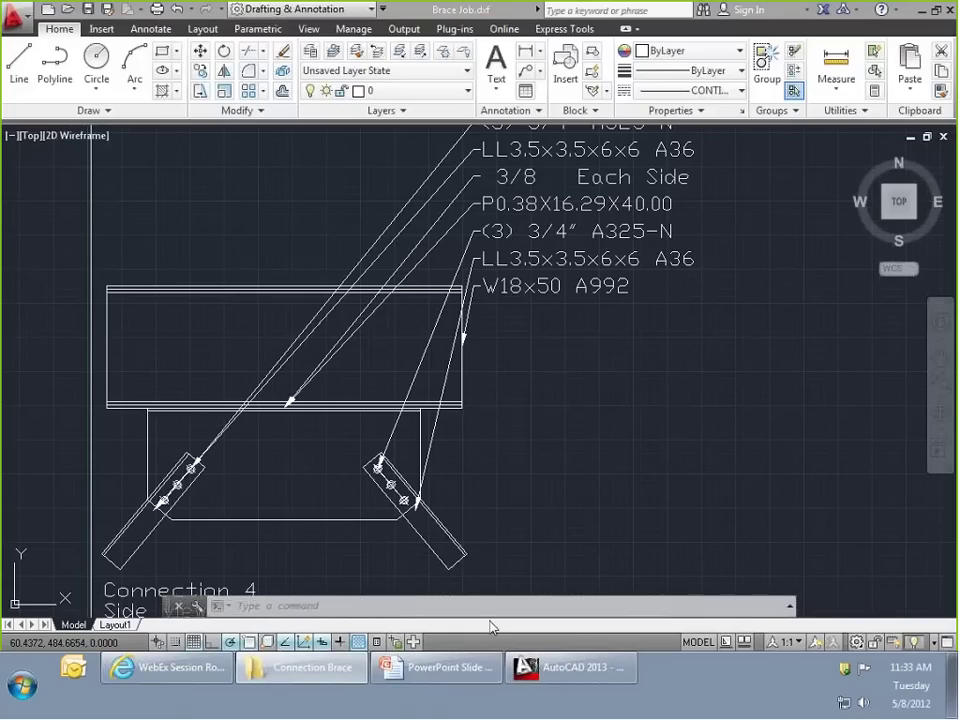
# Switch to the PowerPoint slide show and advance to the Workflow slide.
pyautogui.click(448, 668)
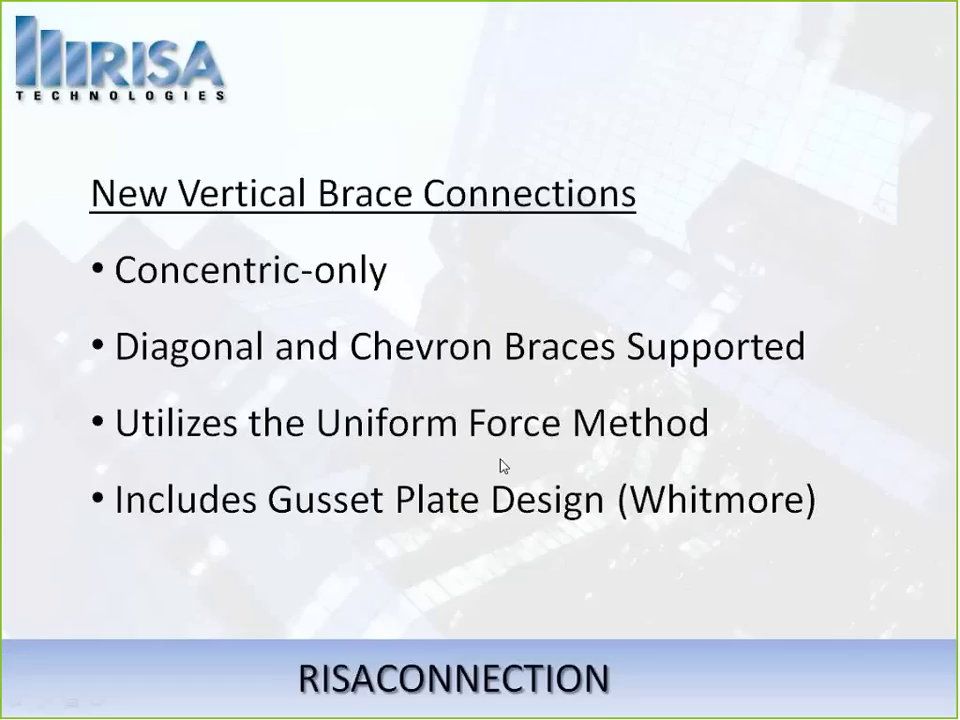
pyautogui.click(526, 350)
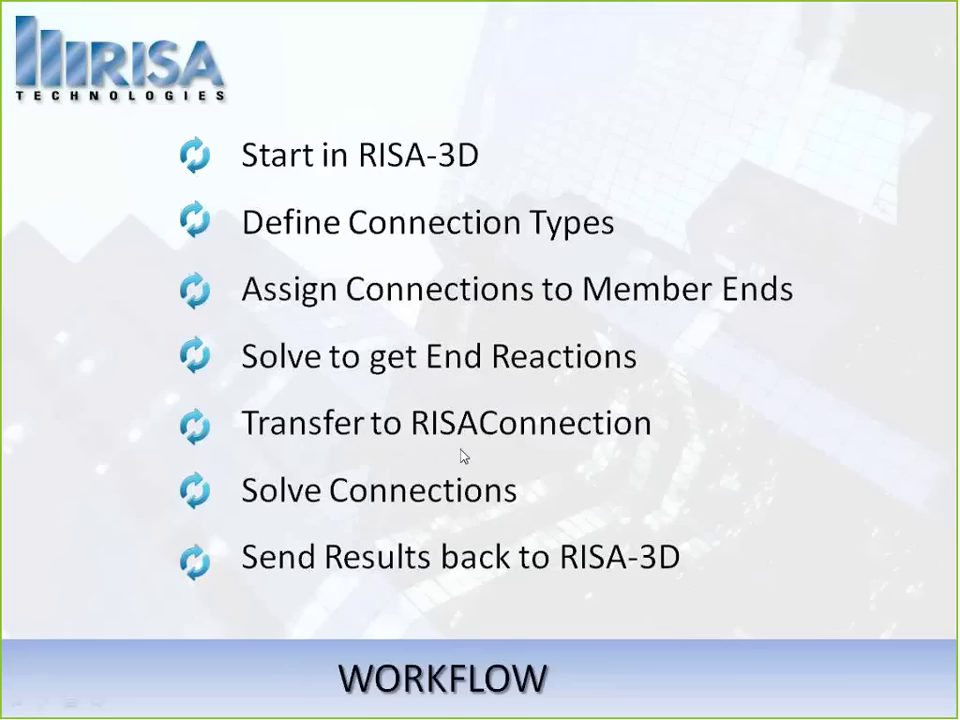
# Switch to RISA-3D, decline making the shape database changes permanent, and accept the Global Parameters.
pyautogui.hotkey('alt', 'Tab')
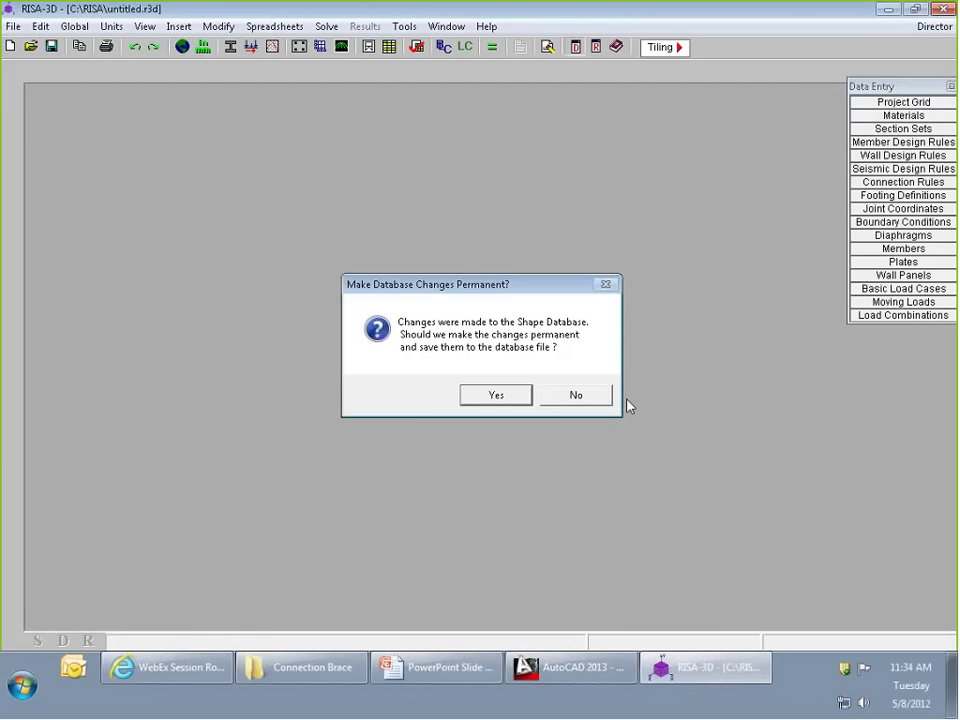
pyautogui.click(576, 395)
pyautogui.click(440, 532)
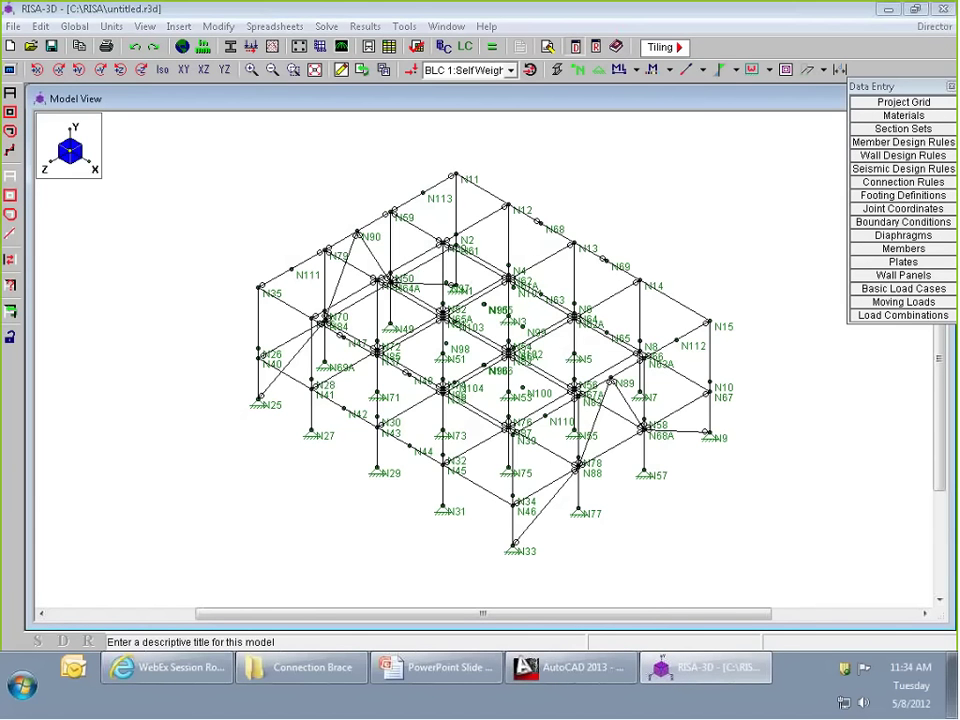
# Examine the braced frame in the model view from a rotated angle, toggling between rendered and wireframe members.
pyautogui.keyDown('shift'); pyautogui.moveTo(611, 461); pyautogui.dragTo(573, 424, button='middle'); pyautogui.keyUp('shift')
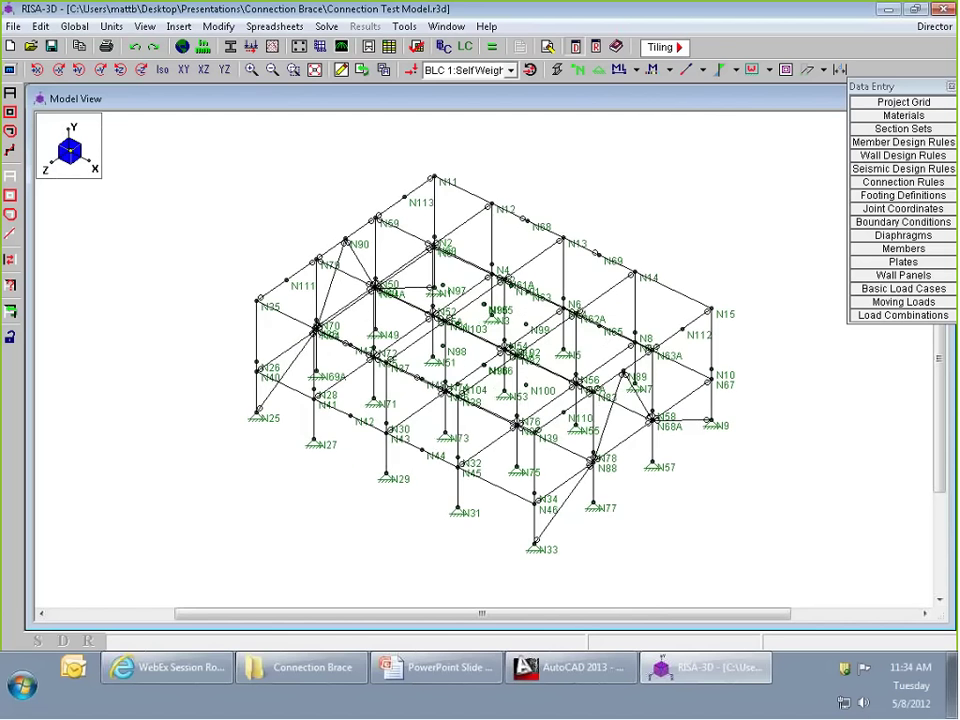
pyautogui.click(560, 70)
pyautogui.click(560, 70)
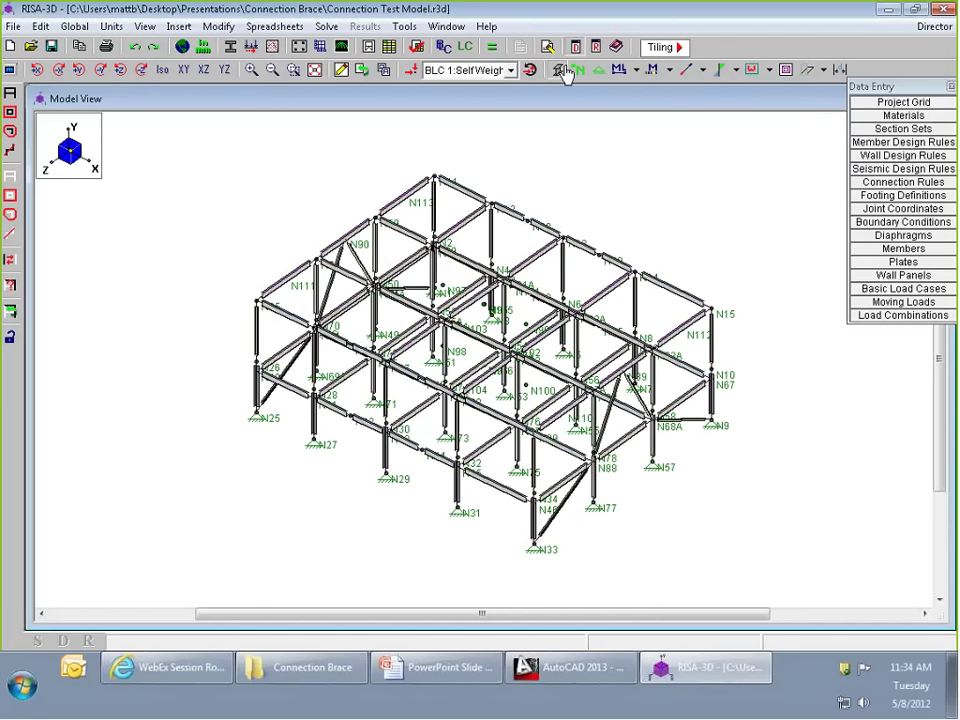
pyautogui.click(560, 70)
pyautogui.scroll(3, 615, 371)
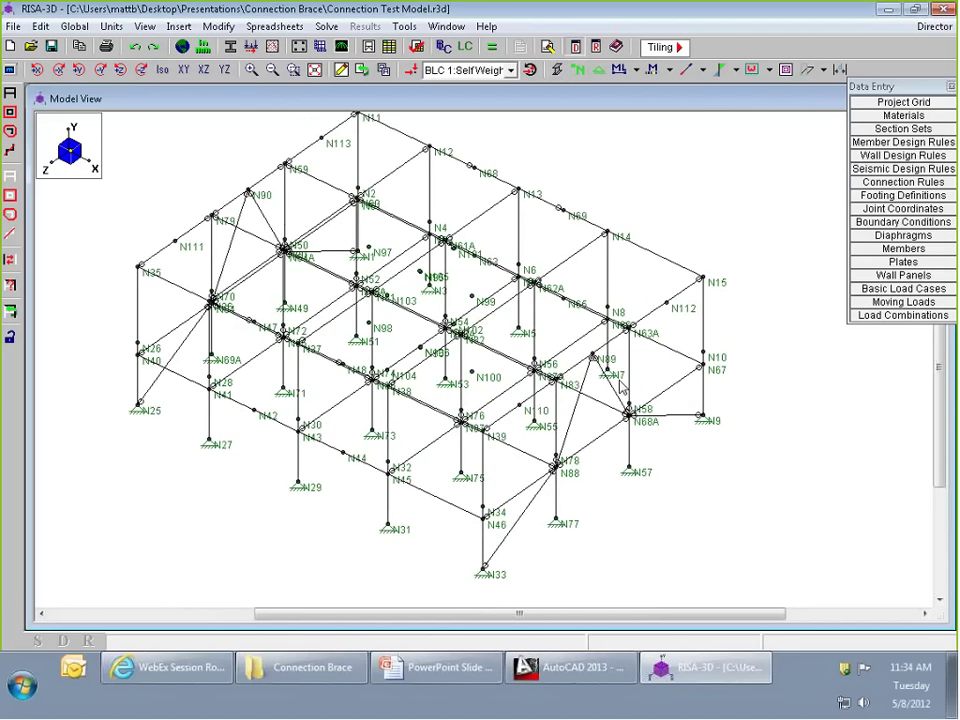
pyautogui.scroll(-1, 556, 334)
pyautogui.scroll(1, 463, 216)
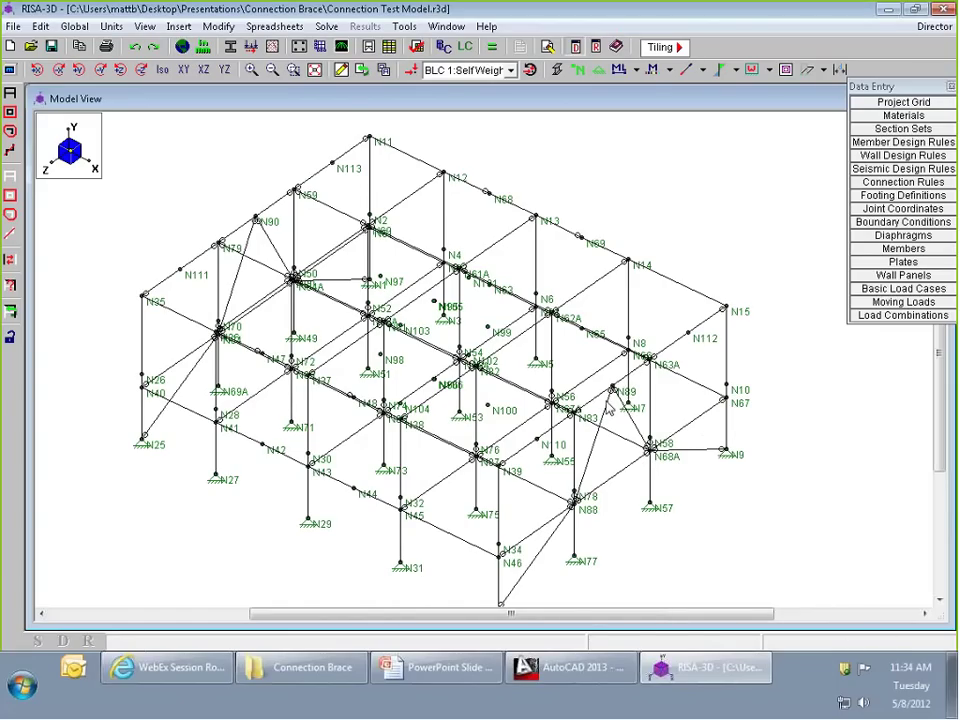
# Open the design code settings in Global Parameters and review the hot rolled steel codes, keeping AISC 13th (360-05): LRFD.
pyautogui.click(182, 47)
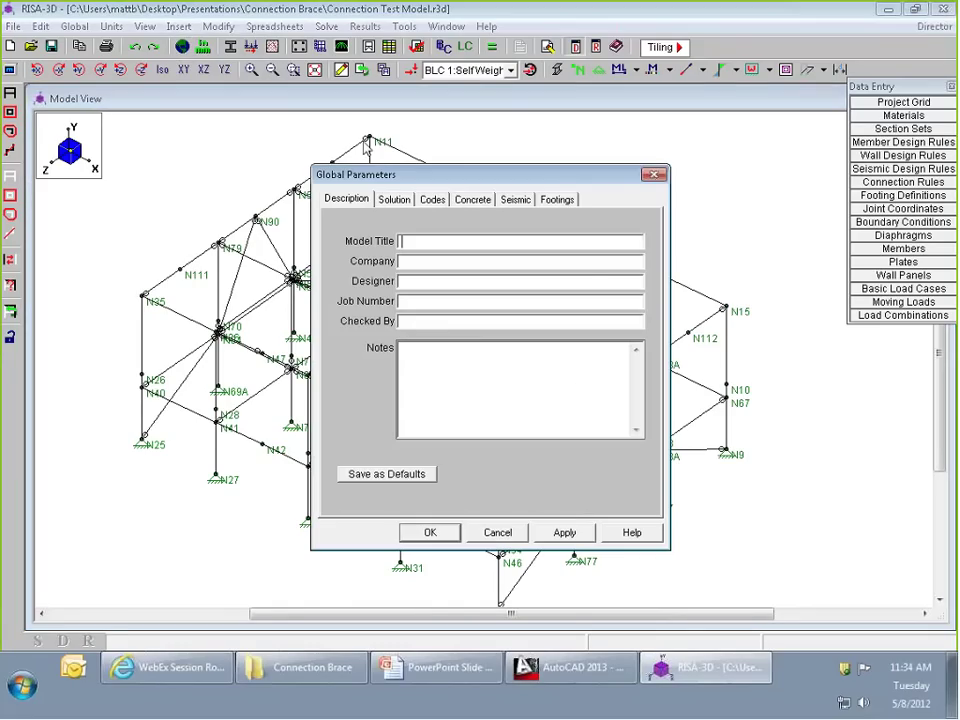
pyautogui.click(433, 200)
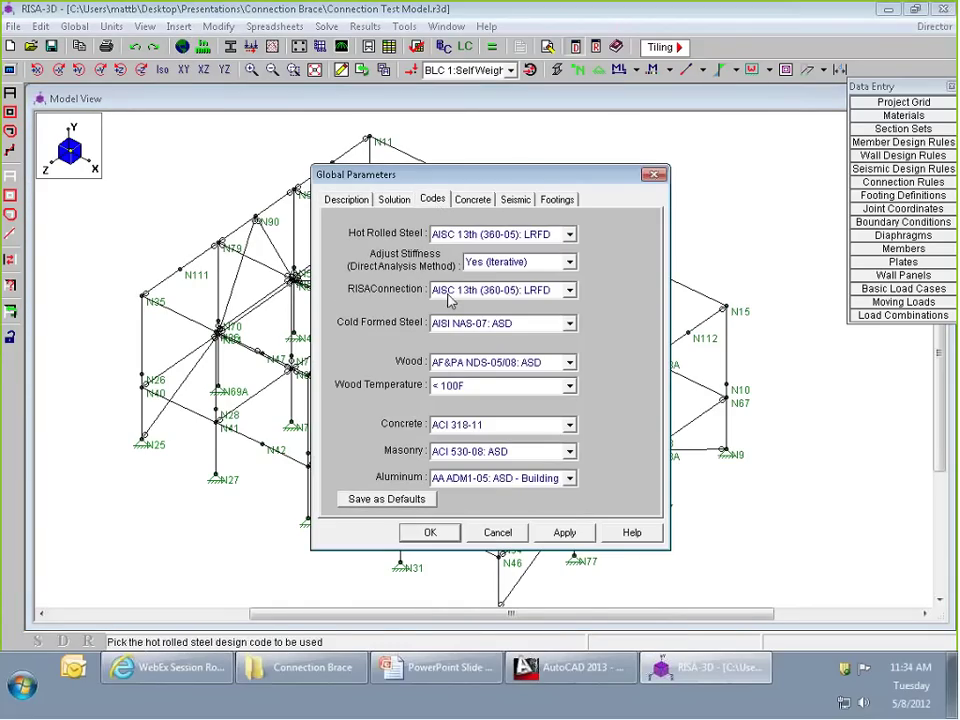
pyautogui.click(483, 235)
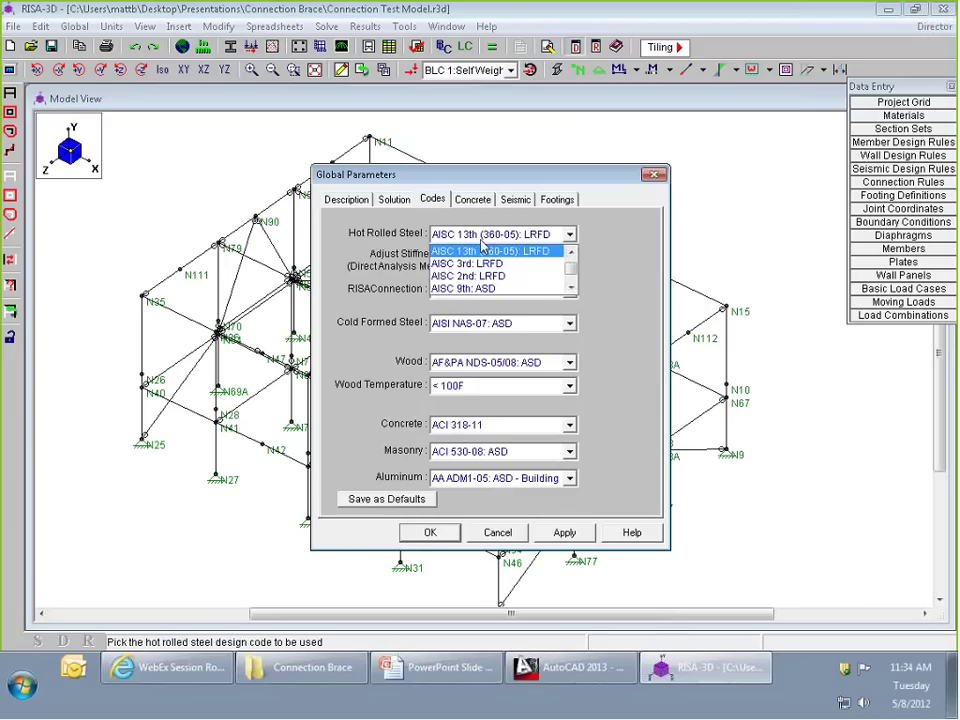
pyautogui.click(482, 239)
pyautogui.click(484, 239)
pyautogui.click(489, 238)
pyautogui.click(494, 238)
pyautogui.scroll(1, 498, 250)
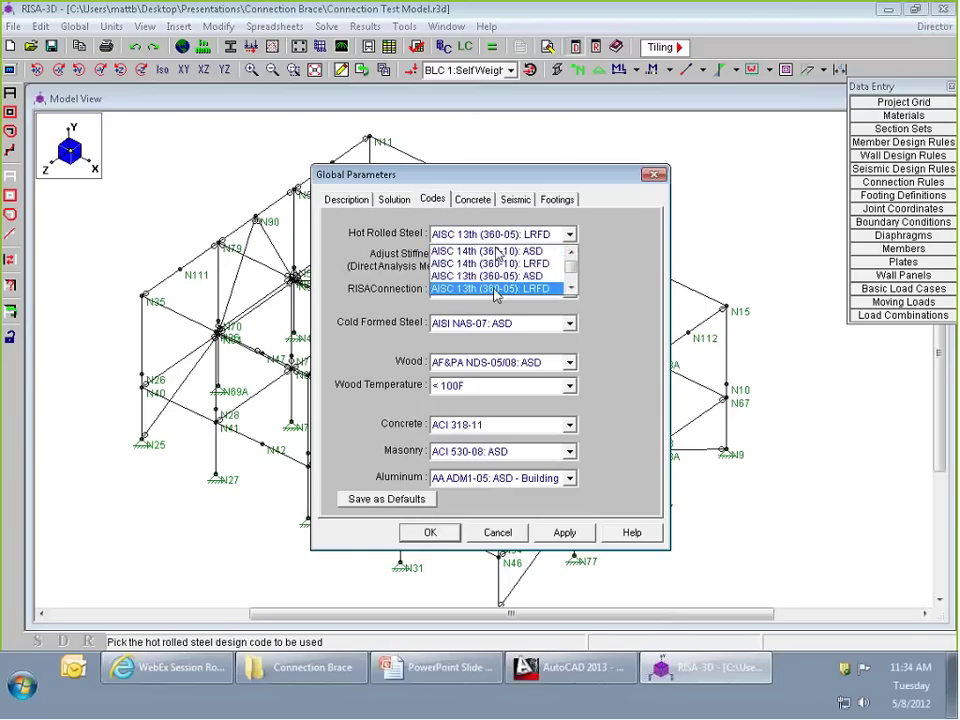
pyautogui.click(498, 288)
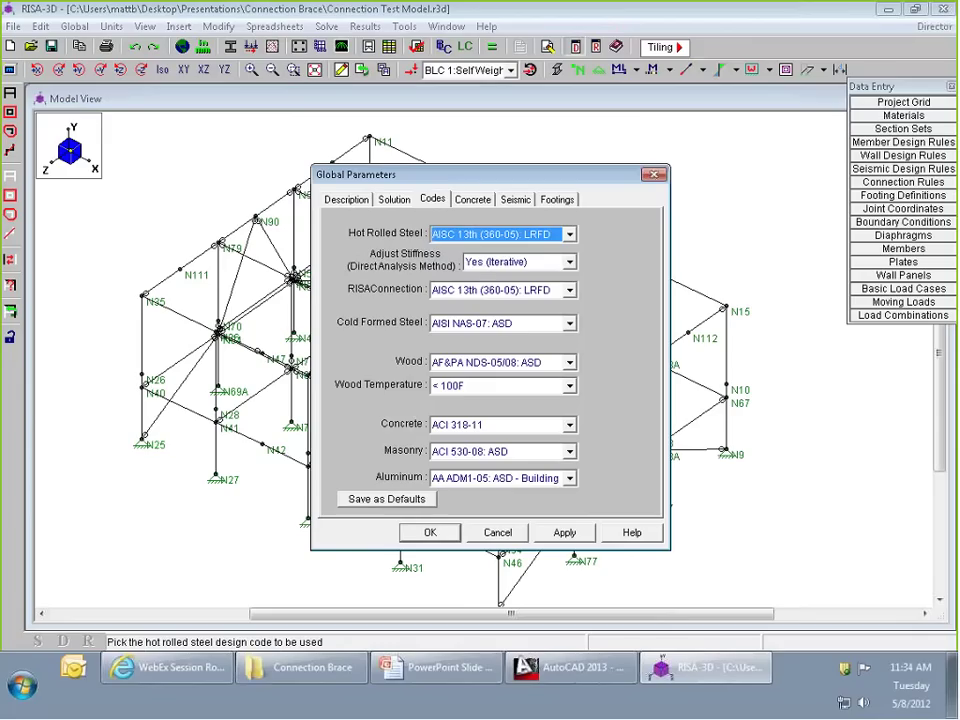
# Set the RISAConnection design code to AISC 13th (360-05): ASD and accept the Global Parameters.
pyautogui.click(507, 290)
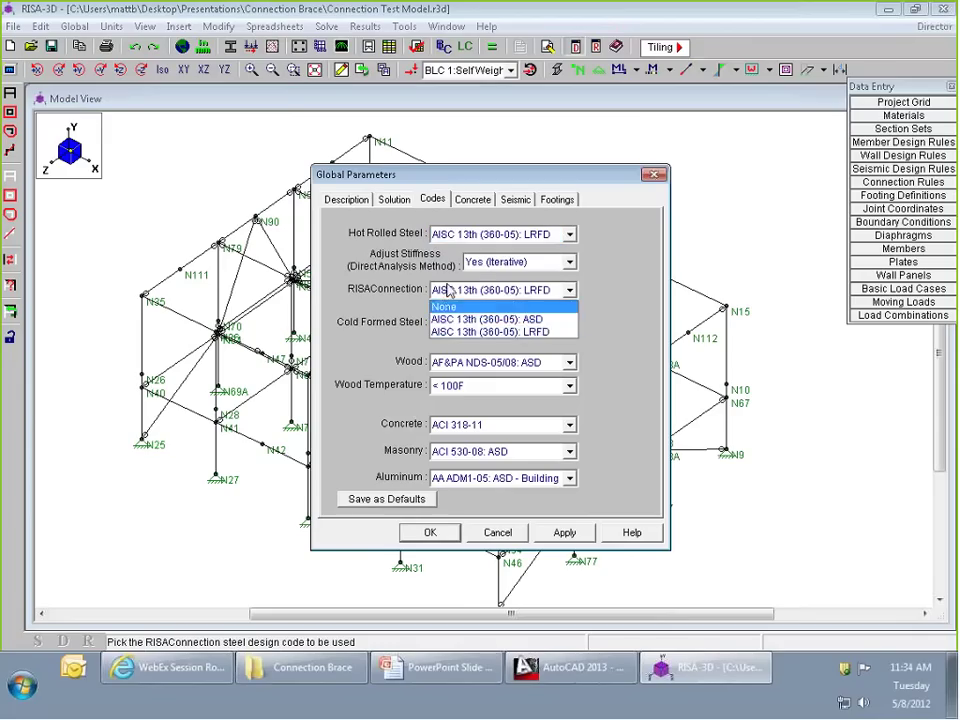
pyautogui.click(505, 319)
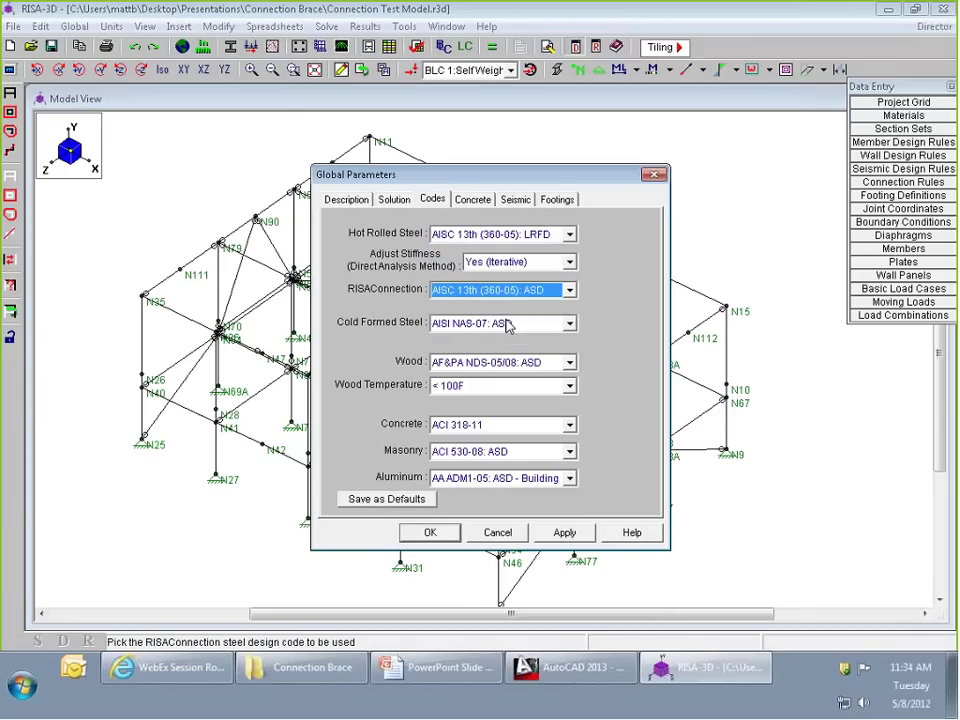
pyautogui.scroll(-1, 508, 325)
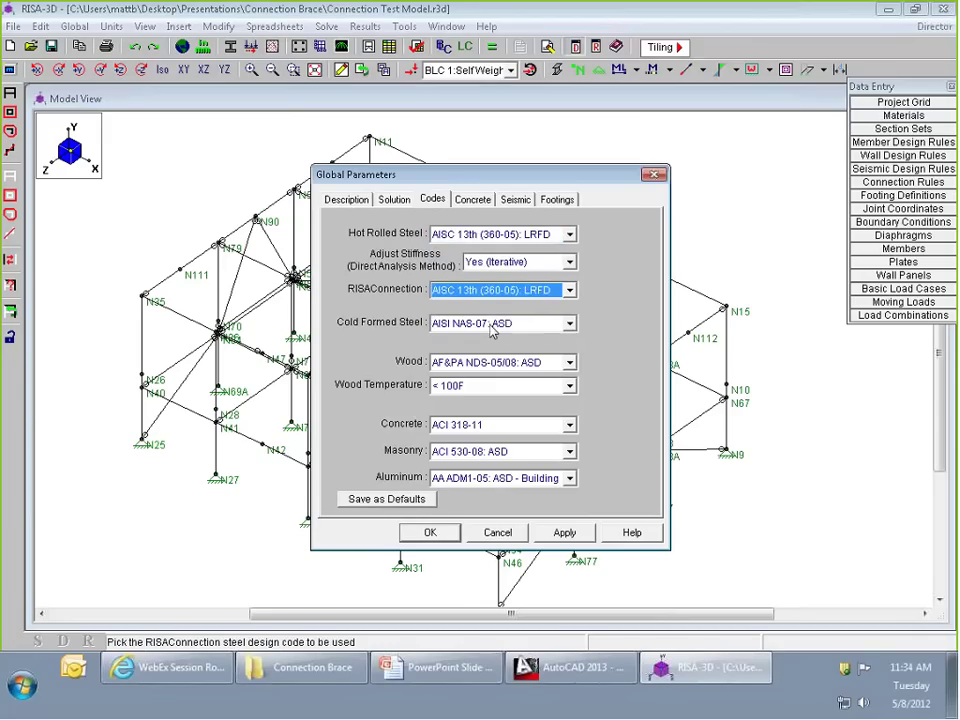
pyautogui.click(483, 293)
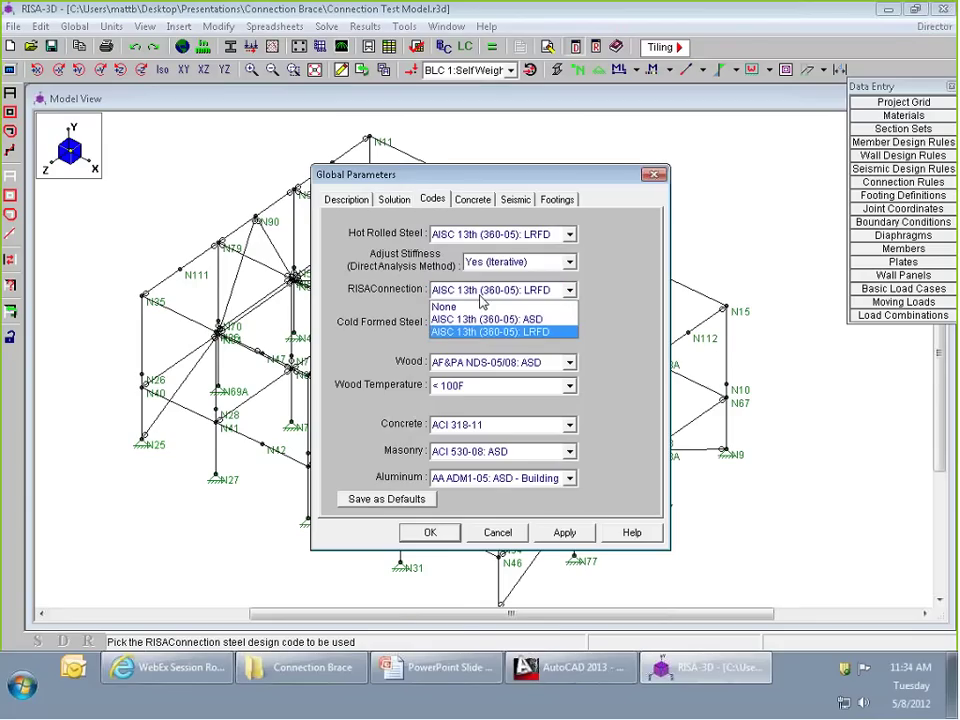
pyautogui.click(487, 319)
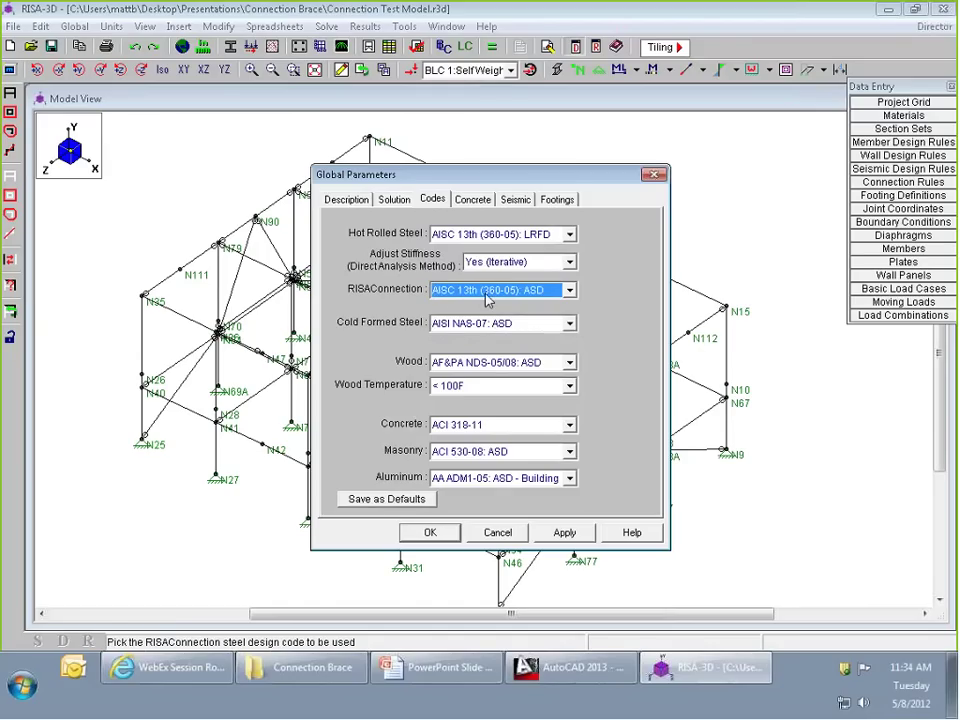
pyautogui.click(431, 532)
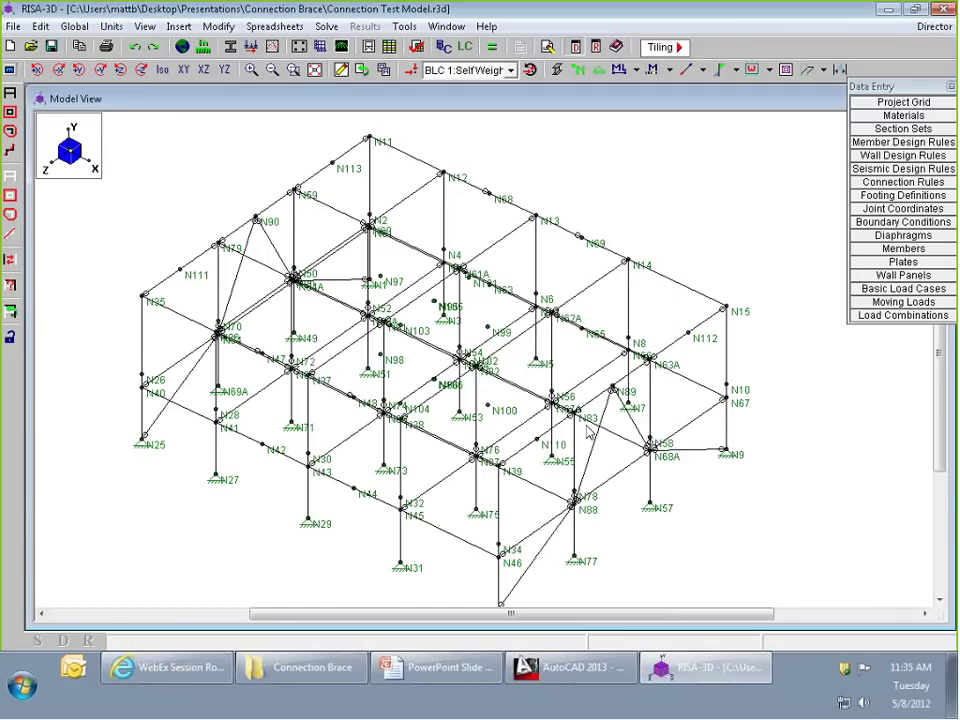
# Open the Connection Rules spreadsheet and review the labels and connection types of the shear, moment and splice rules.
pyautogui.scroll(-3, 523, 234)
pyautogui.scroll(2, 757, 234)
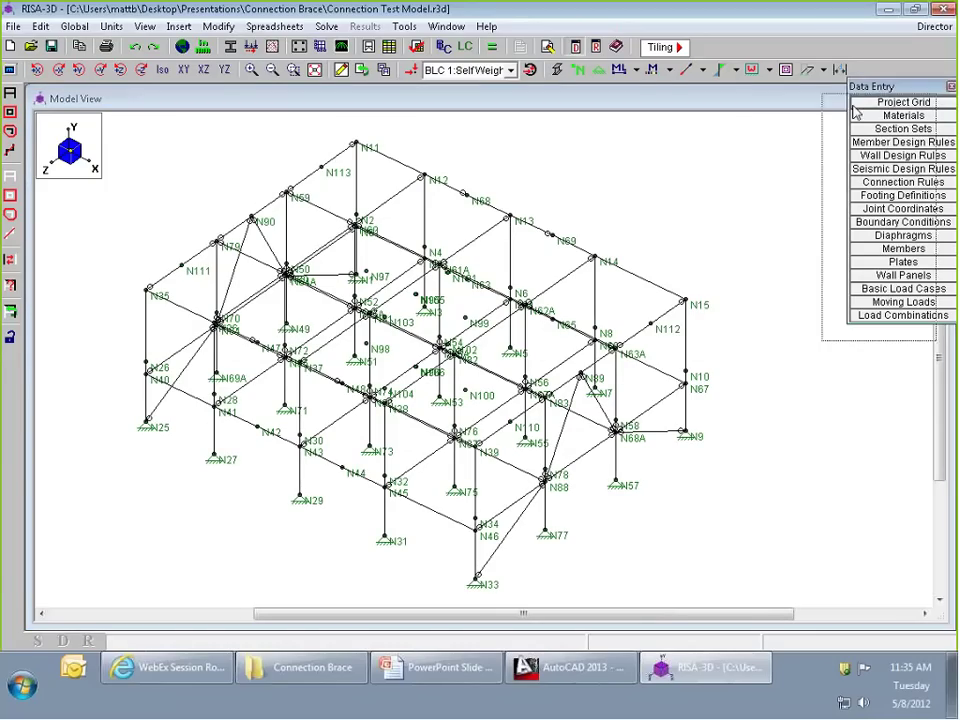
pyautogui.moveTo(880, 96); pyautogui.dragTo(840, 130)
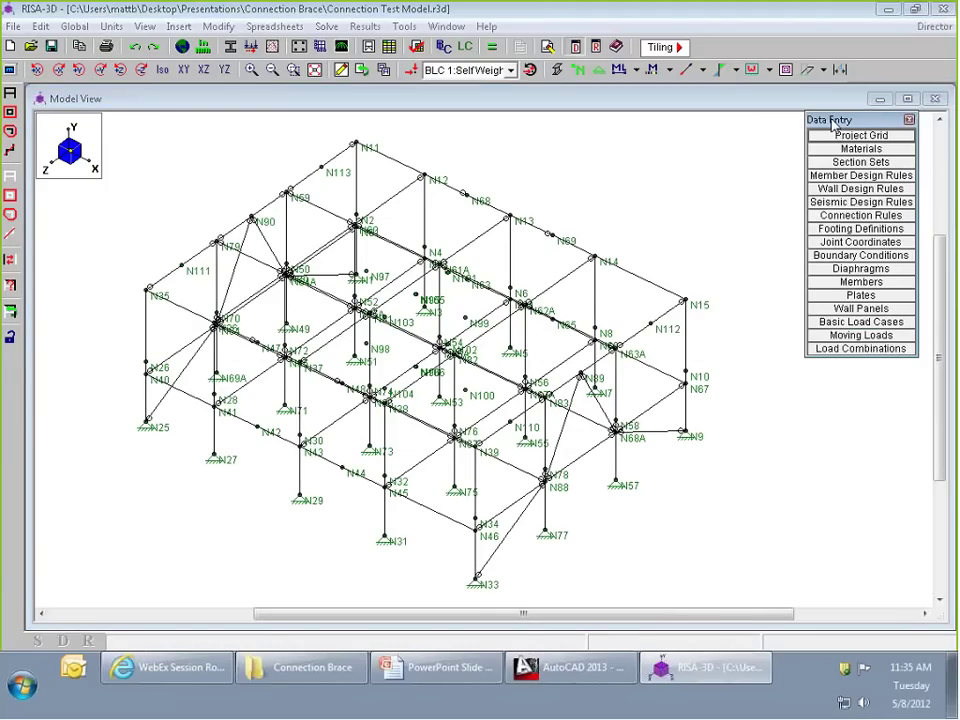
pyautogui.click(860, 215)
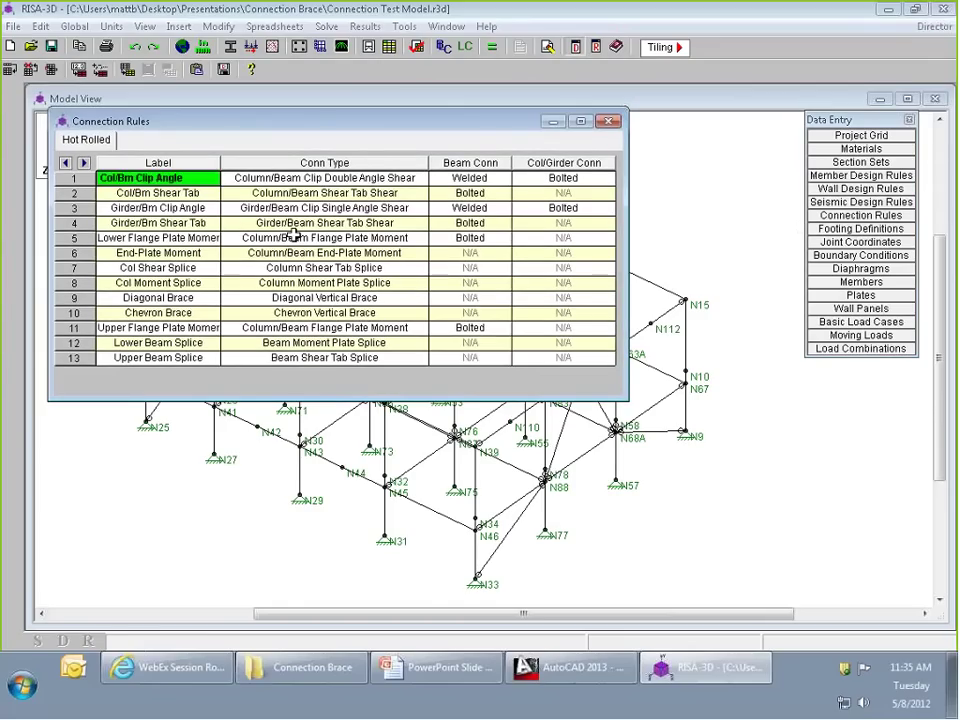
pyautogui.click(245, 257)
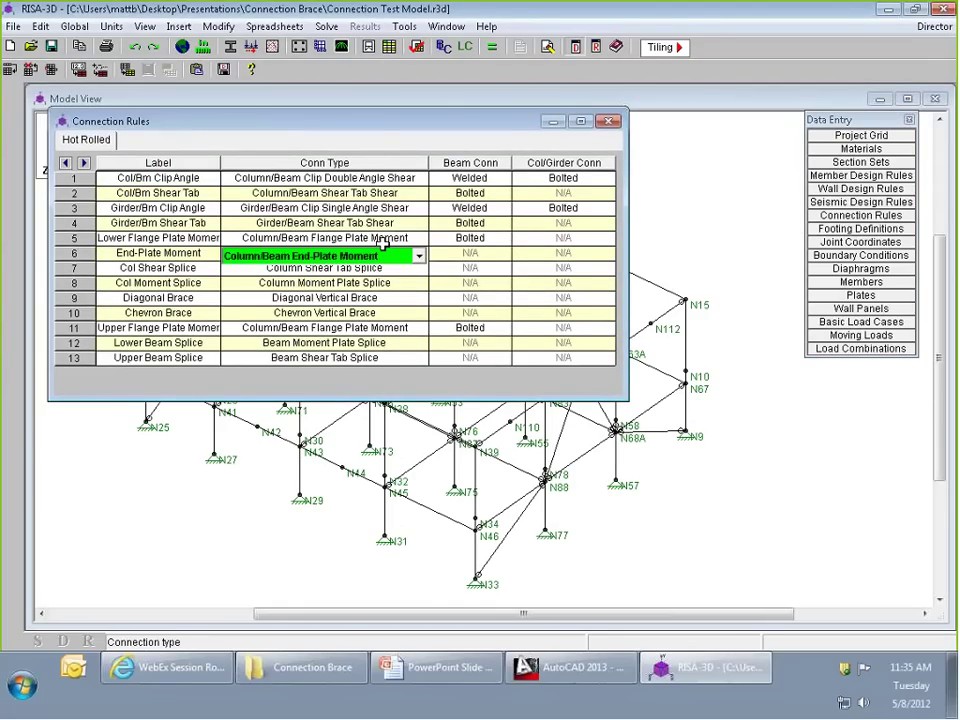
pyautogui.click(189, 222)
pyautogui.click(186, 253)
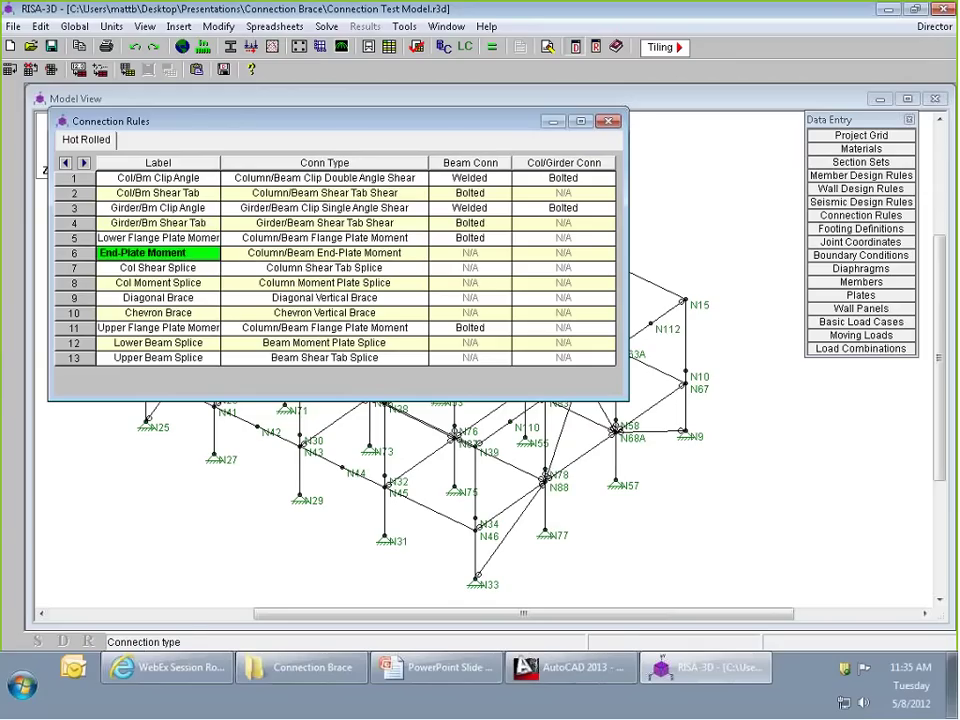
pyautogui.click(216, 281)
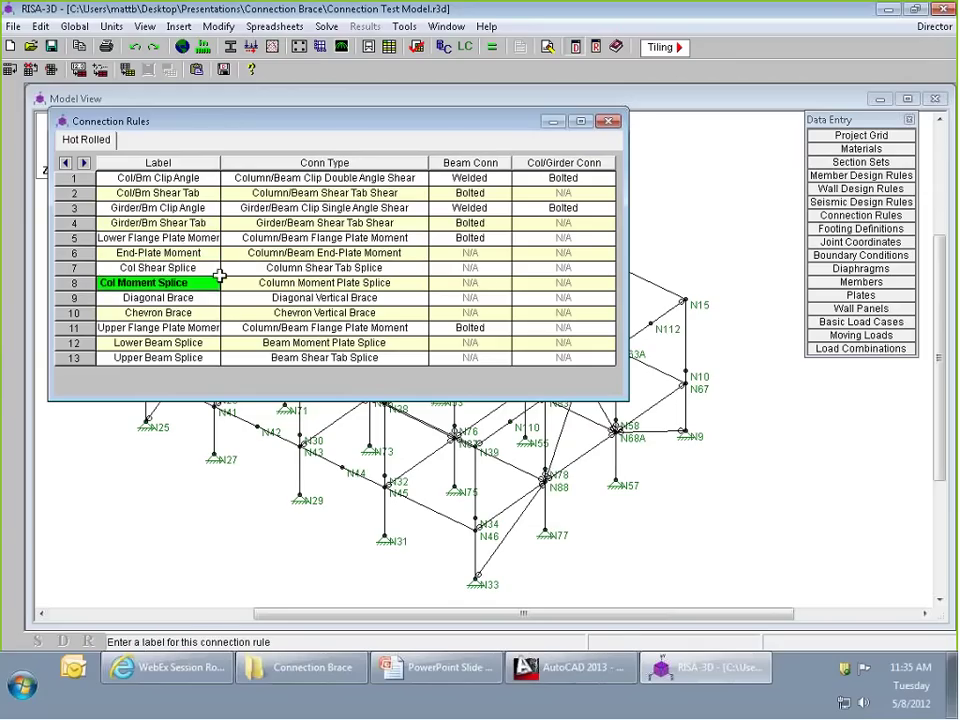
# Examine the connection types of the Diagonal Brace and Chevron Brace rules, and close the Connection Rules spreadsheet.
pyautogui.click(175, 298)
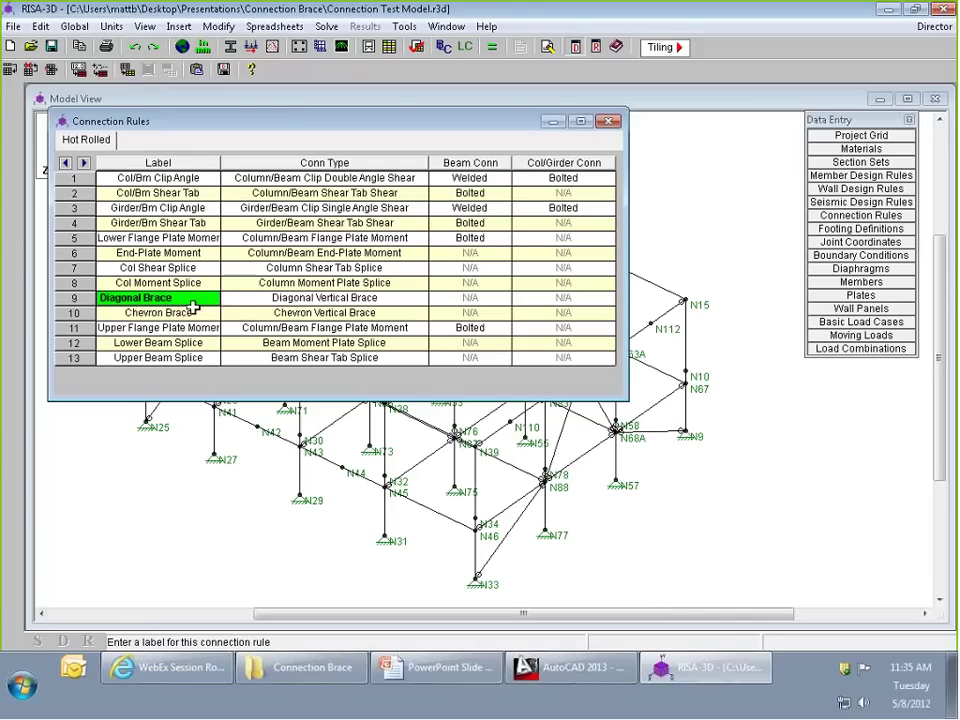
pyautogui.click(389, 300)
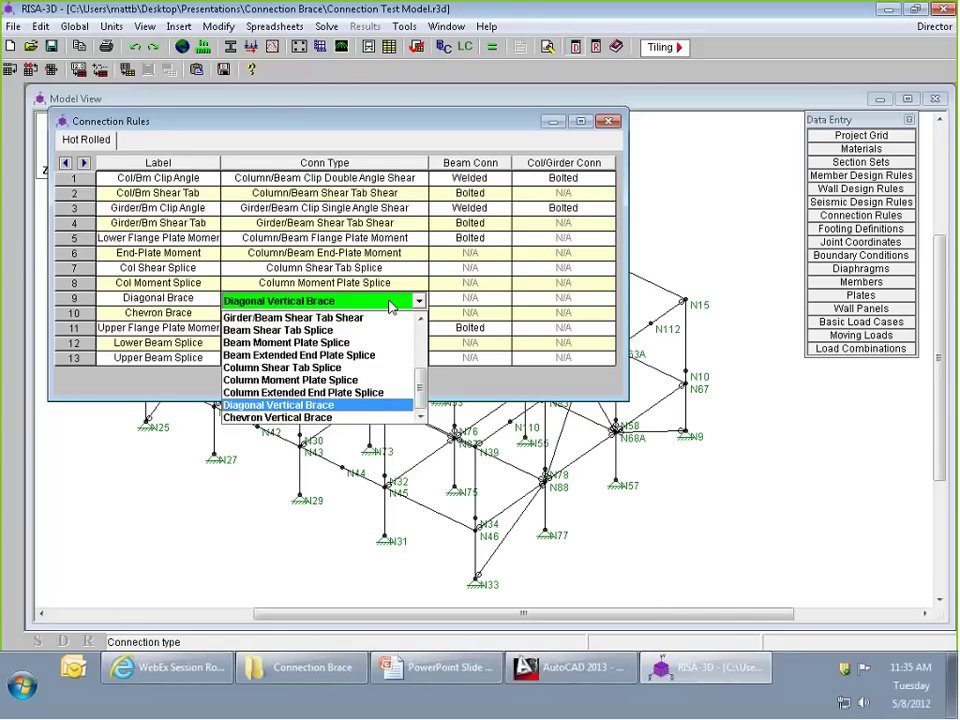
pyautogui.click(369, 316)
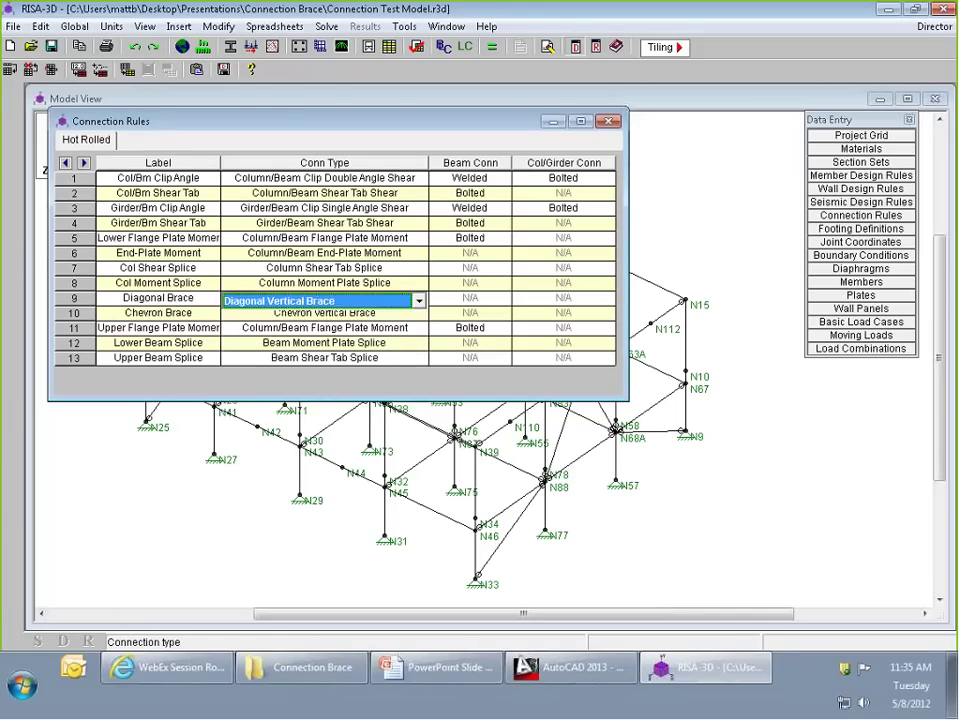
pyautogui.click(369, 316)
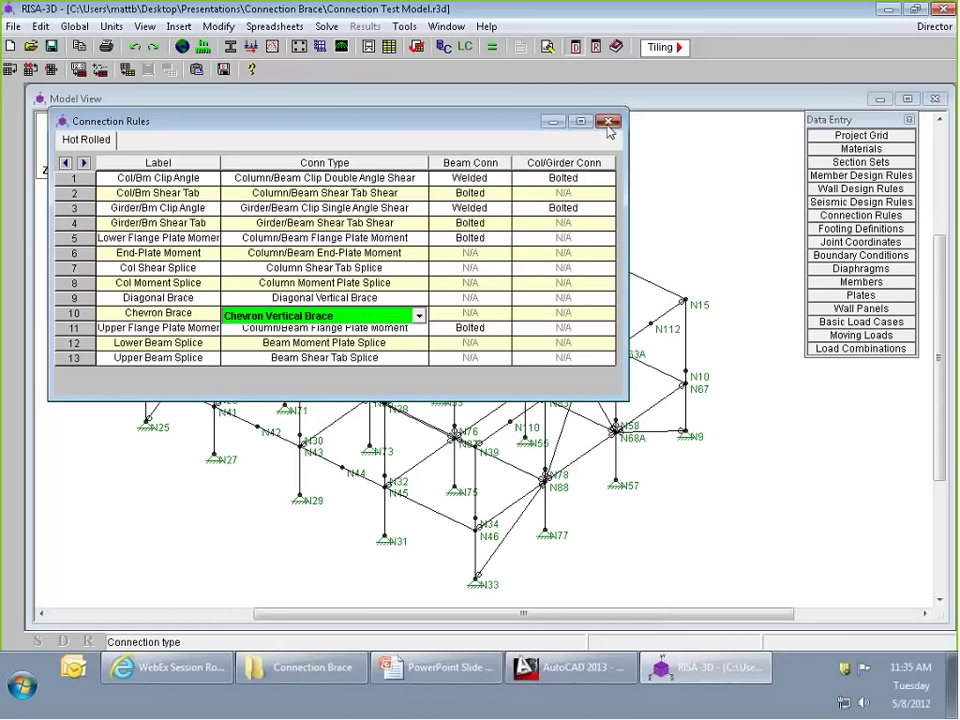
pyautogui.click(608, 122)
# Display the members' I-J ends, clear the Data Entry palette off the legend, and examine the brace ends around joint N88.
pyautogui.scroll(5, 570, 421)
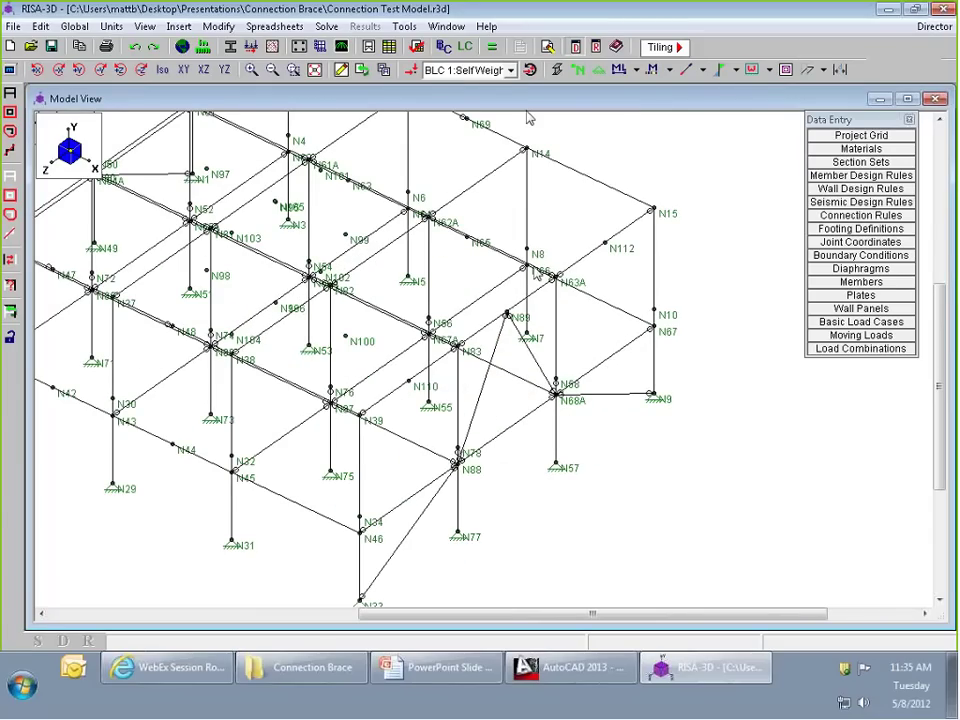
pyautogui.click(703, 70)
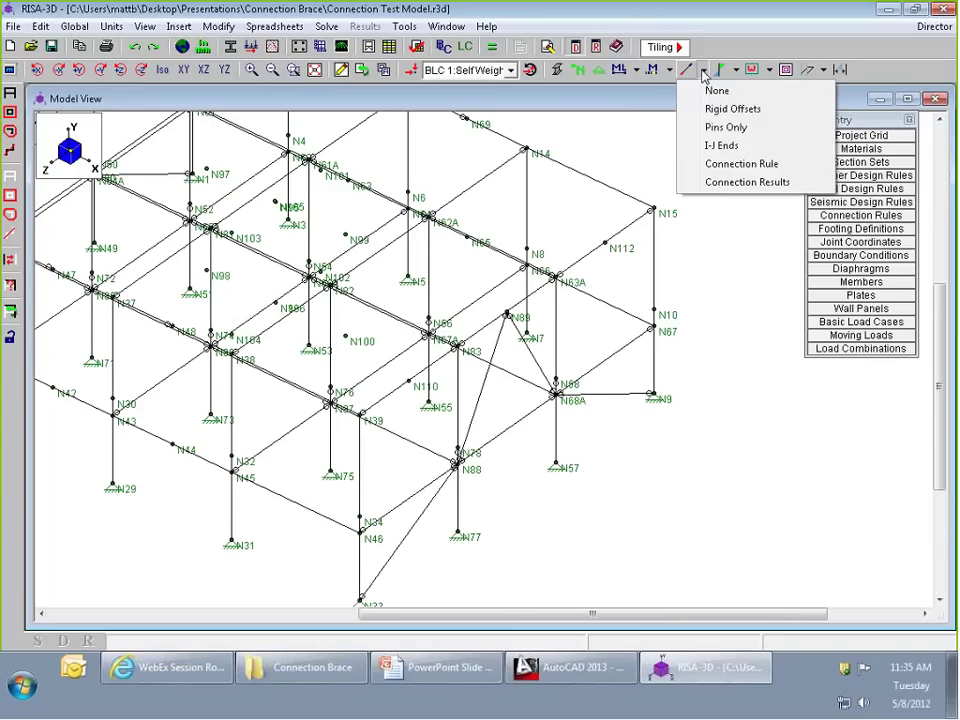
pyautogui.click(714, 148)
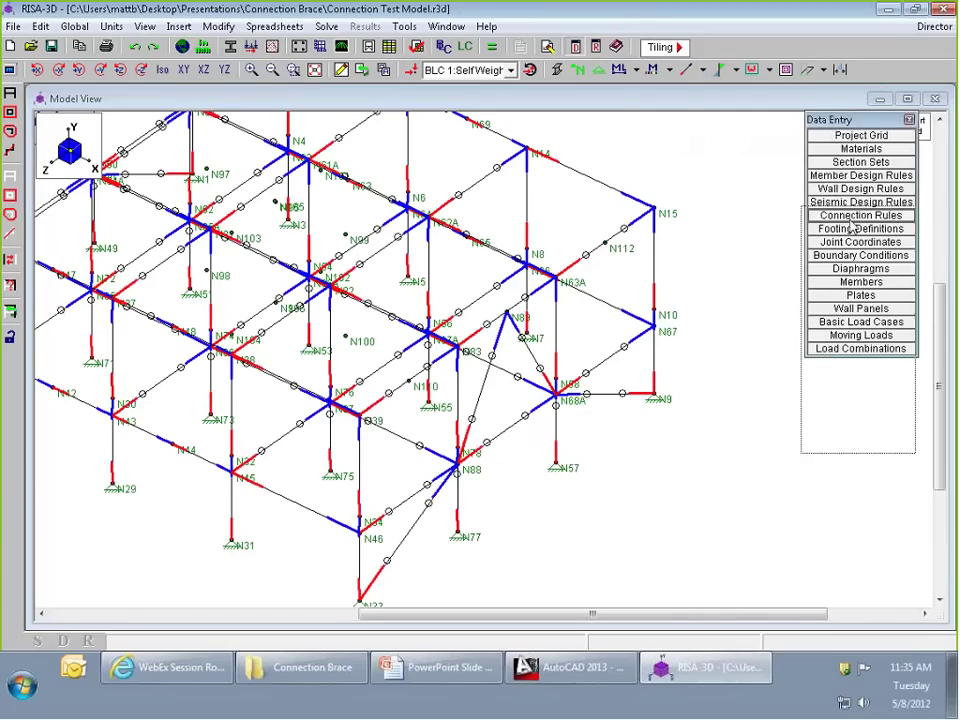
pyautogui.moveTo(855, 121); pyautogui.dragTo(850, 245)
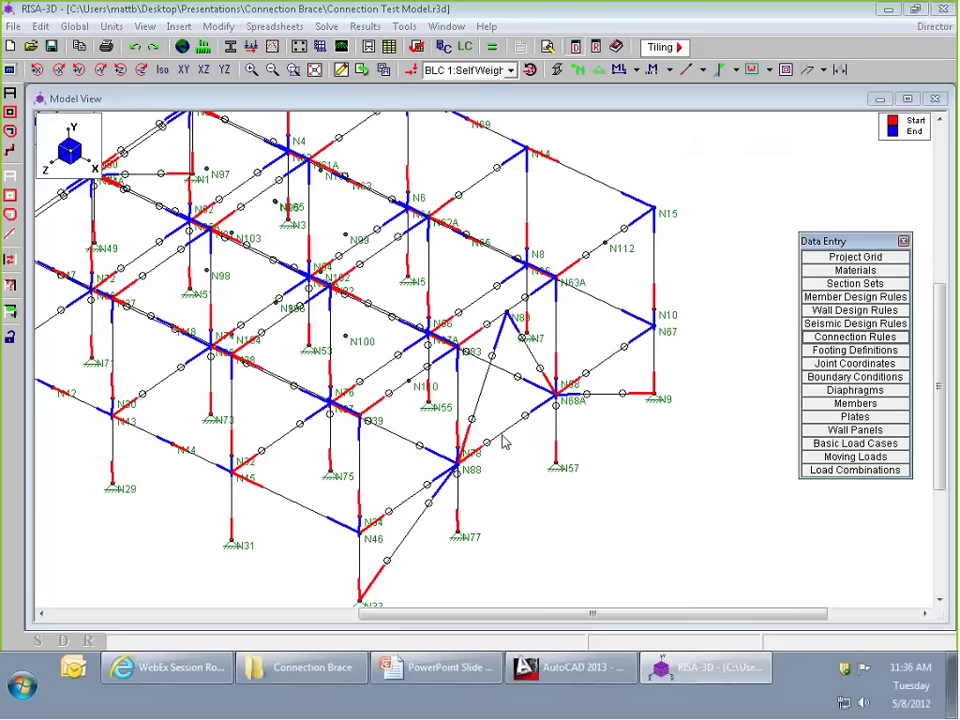
pyautogui.scroll(2, 530, 452)
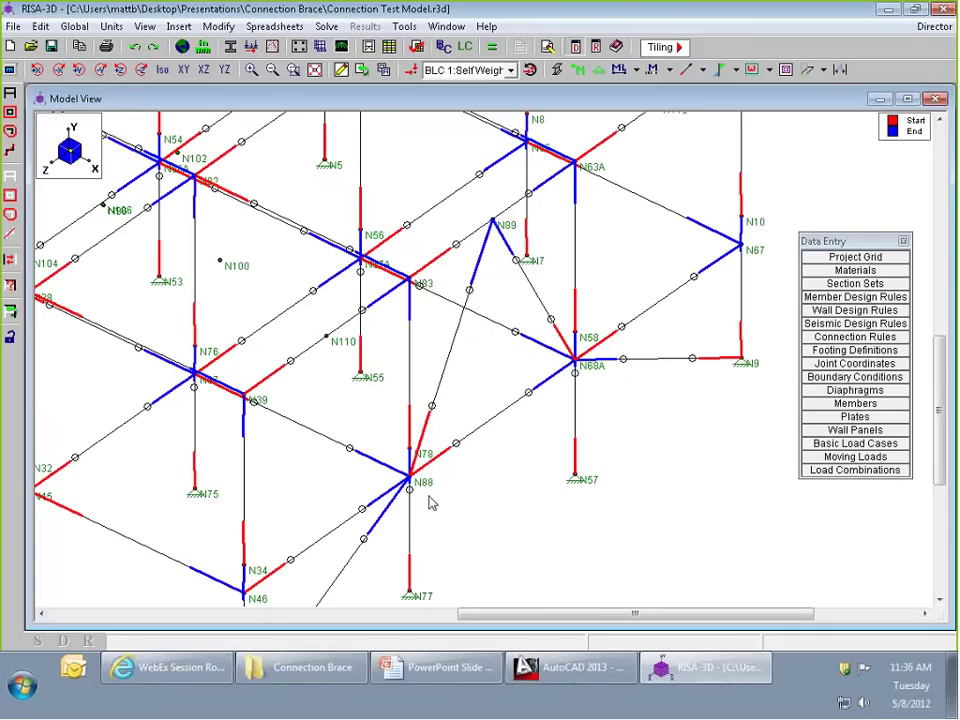
# Display the members by connection rule and open the member properties modification dialog.
pyautogui.click(707, 70)
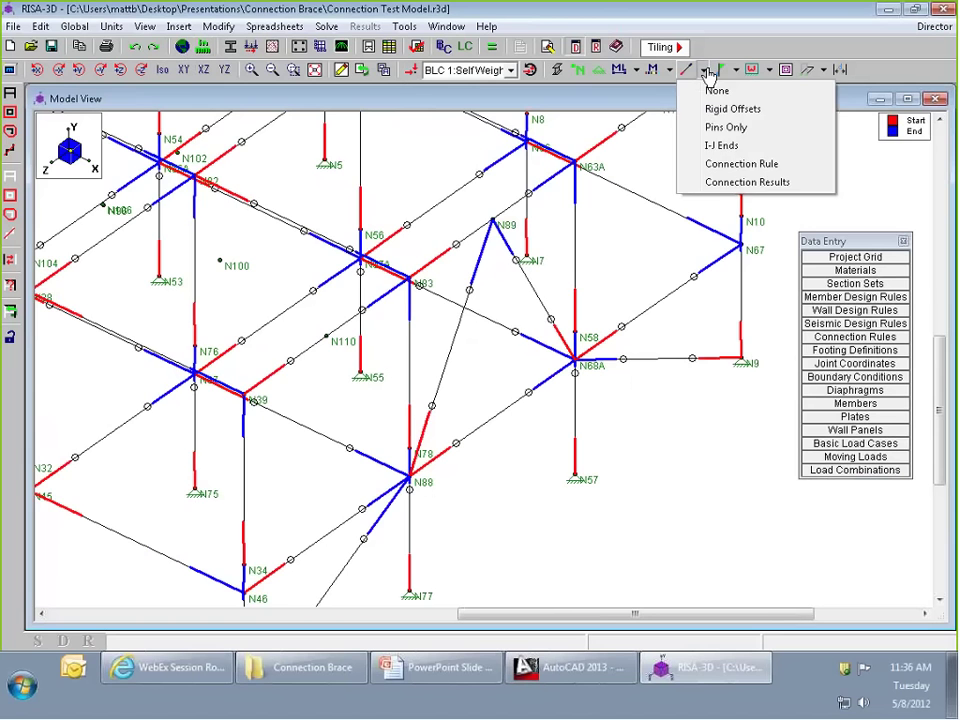
pyautogui.click(712, 164)
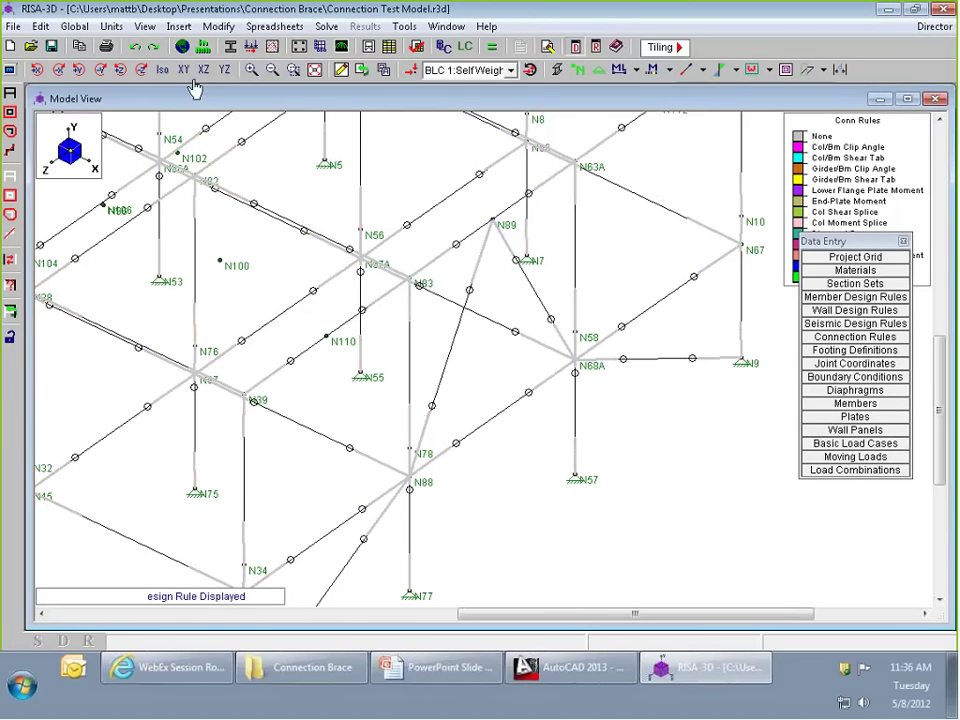
pyautogui.click(216, 27)
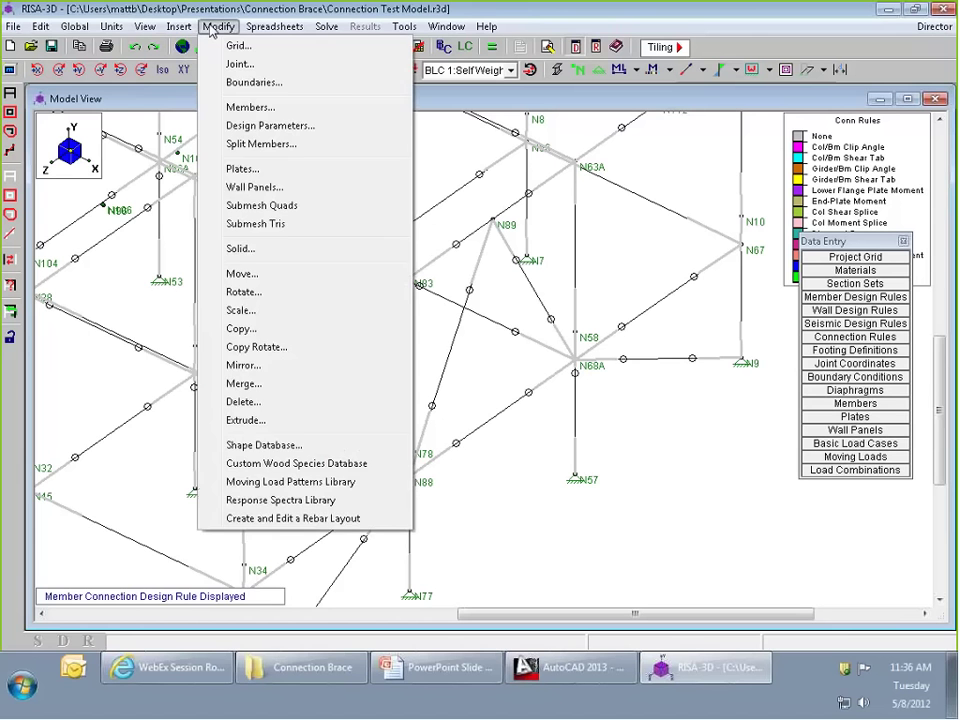
pyautogui.click(250, 108)
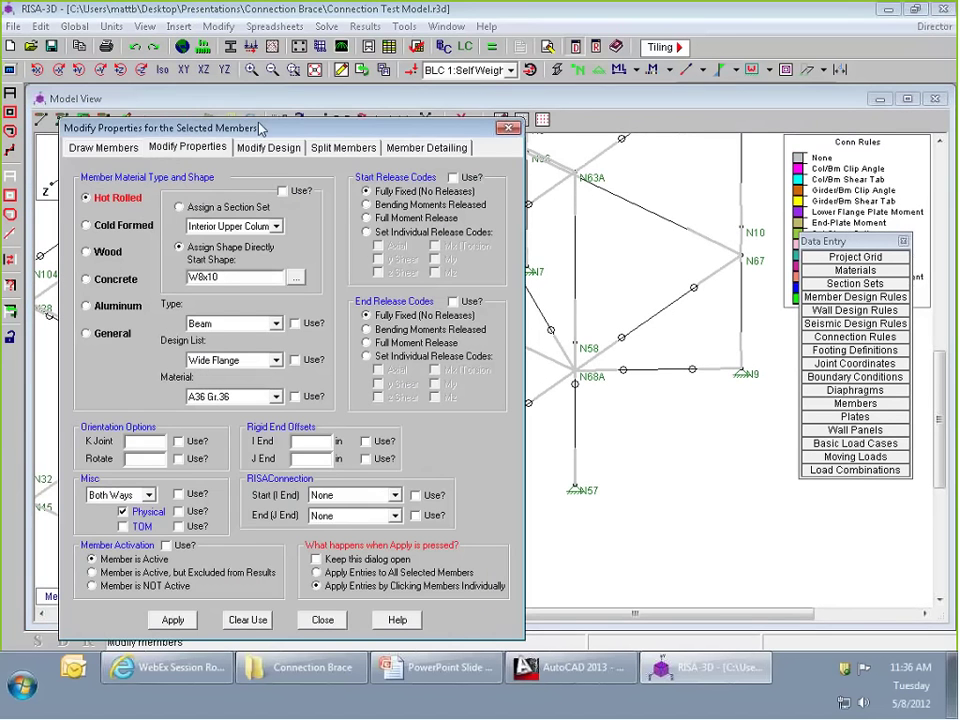
pyautogui.moveTo(300, 128); pyautogui.dragTo(292, 48)
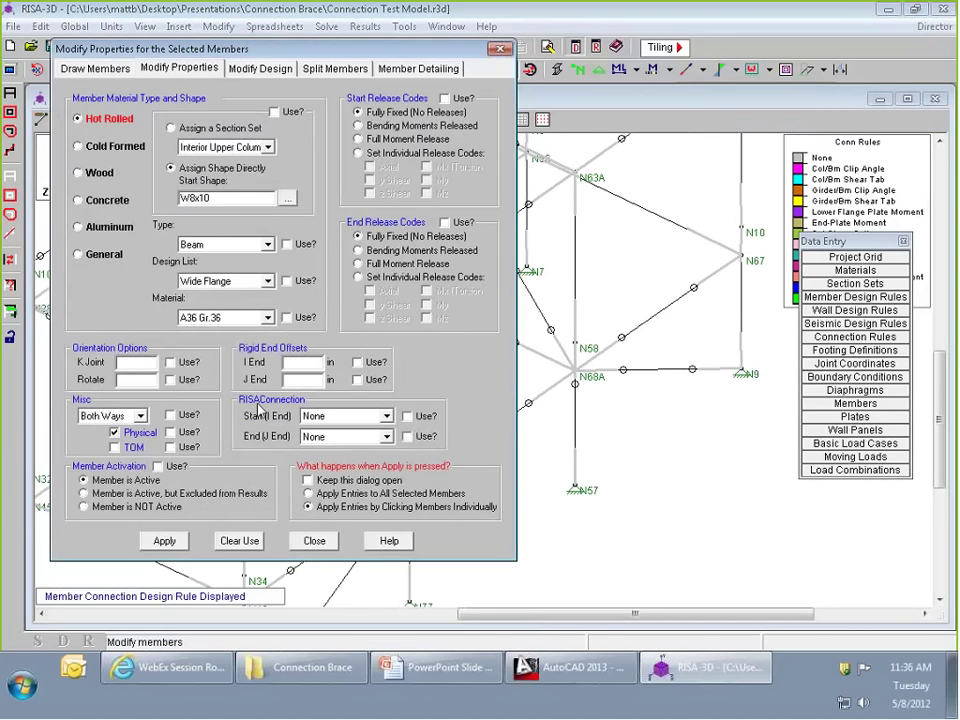
# Assign the Diagonal Brace connection rule to the start (I) ends of the upper diagonal brace and the adjoining beam at joint N88, member by member.
pyautogui.click(355, 416)
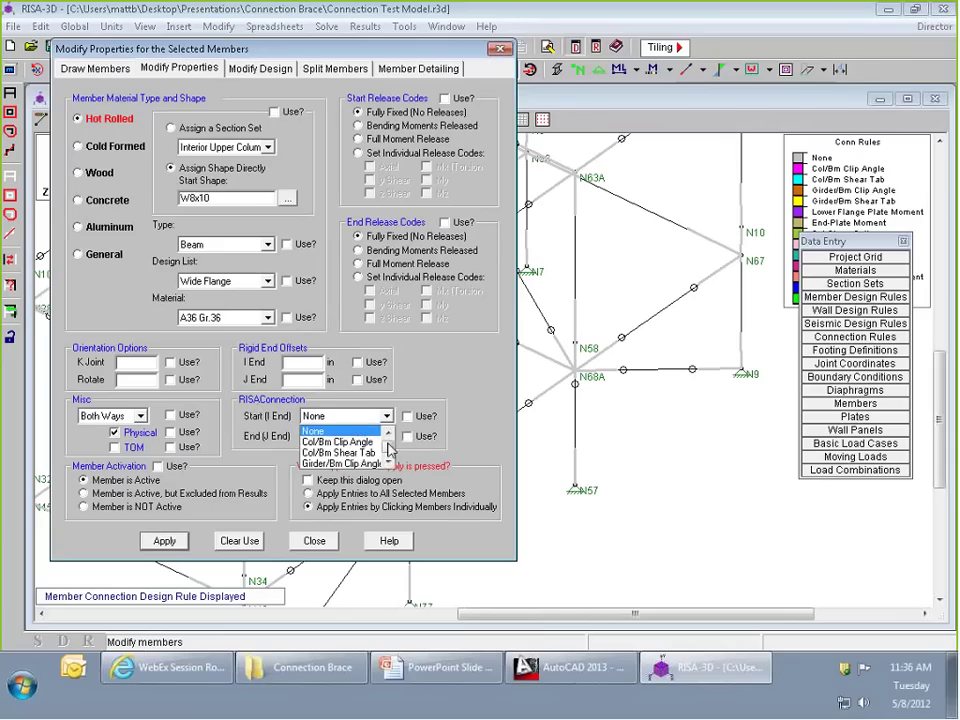
pyautogui.moveTo(389, 445); pyautogui.dragTo(389, 457)
pyautogui.click(389, 433)
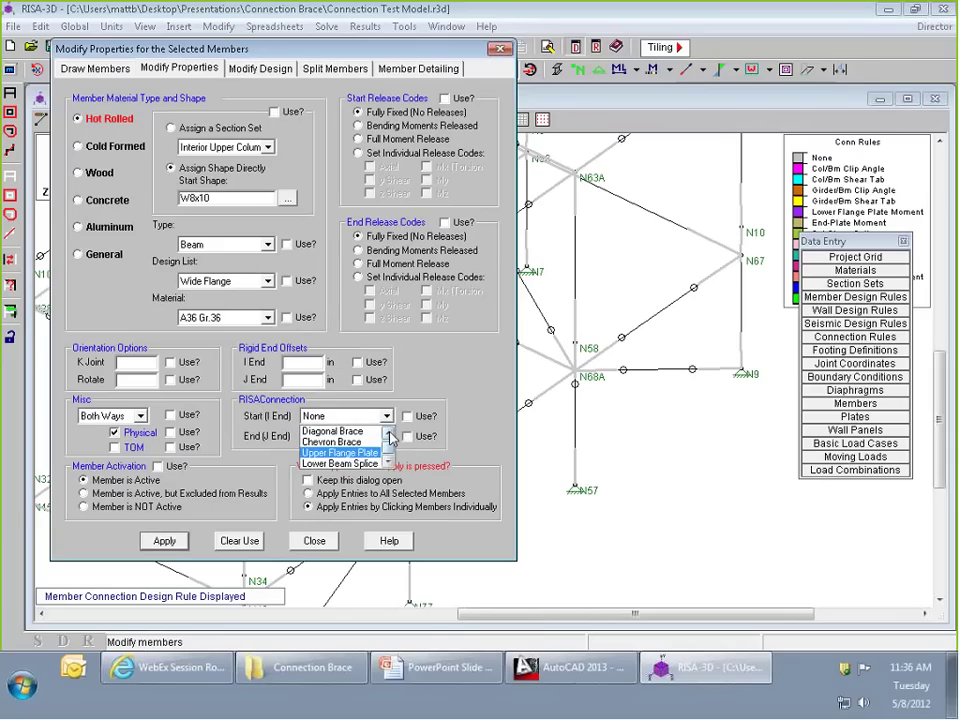
pyautogui.click(334, 431)
pyautogui.click(407, 417)
pyautogui.click(189, 544)
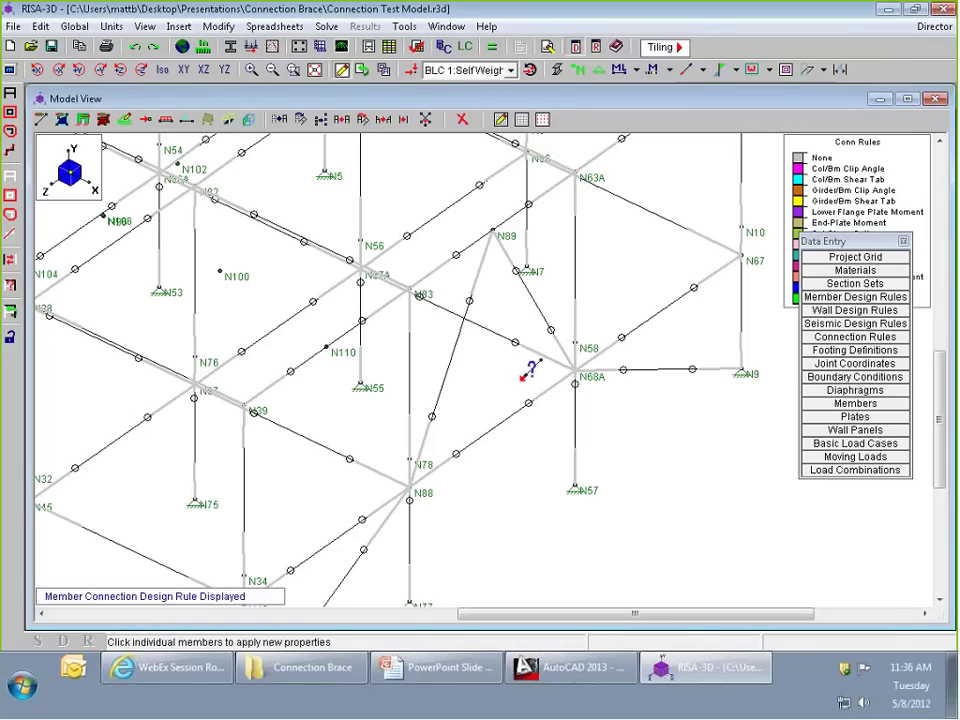
pyautogui.click(440, 400)
pyautogui.click(486, 433)
pyautogui.scroll(1, 447, 487)
pyautogui.scroll(3, 447, 487)
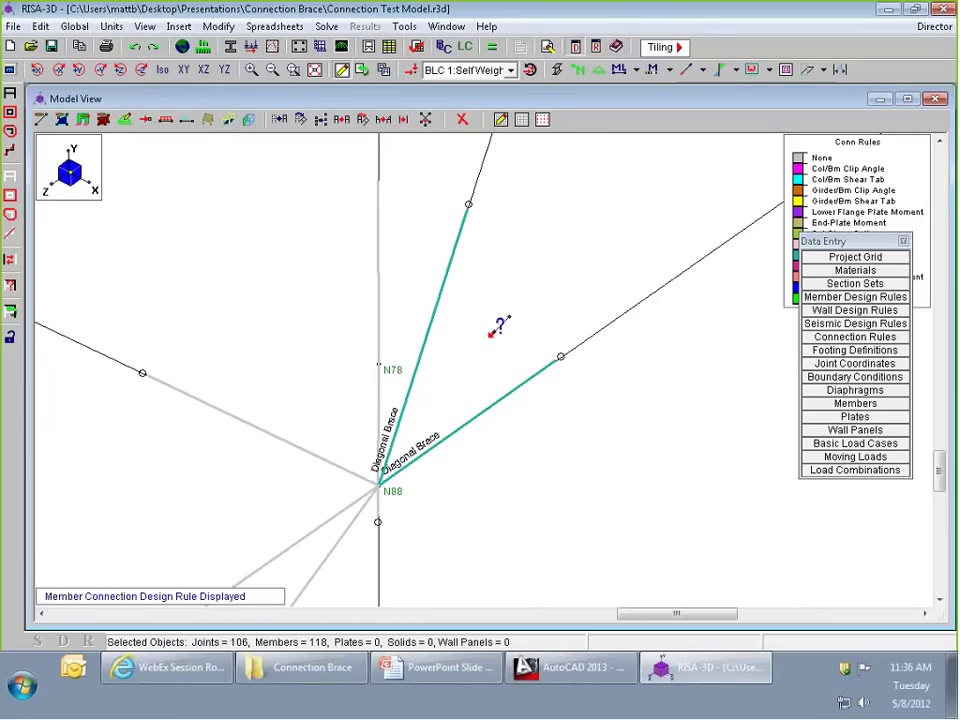
# Assign the Chevron Brace connection rule to the end (J) end of the brace running from joint N88 to joint N89.
pyautogui.scroll(-3, 412, 419)
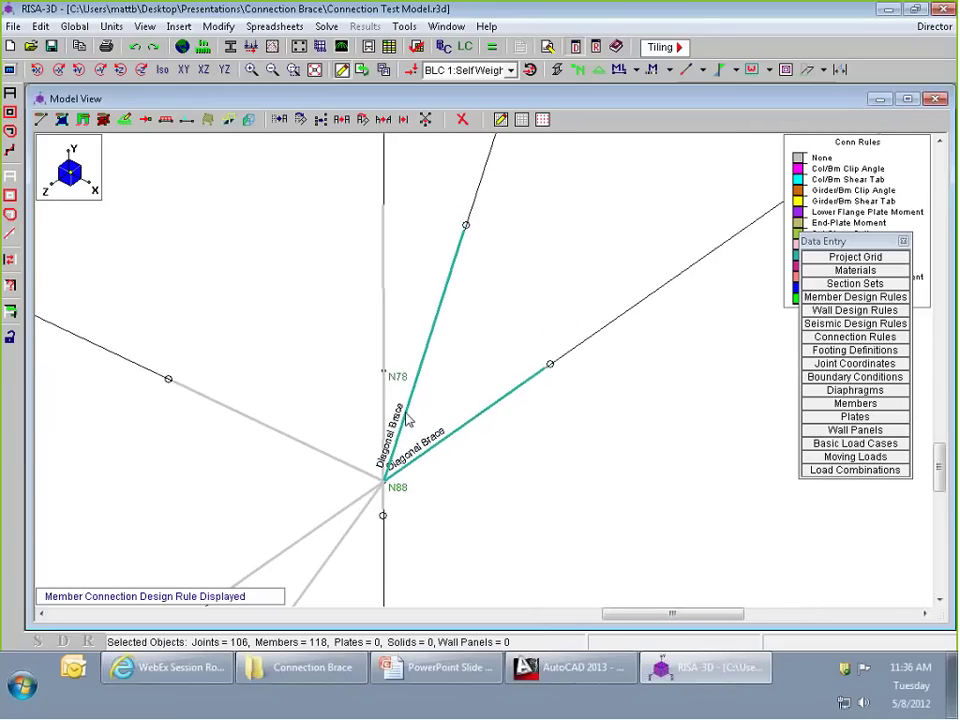
pyautogui.scroll(3, 469, 516)
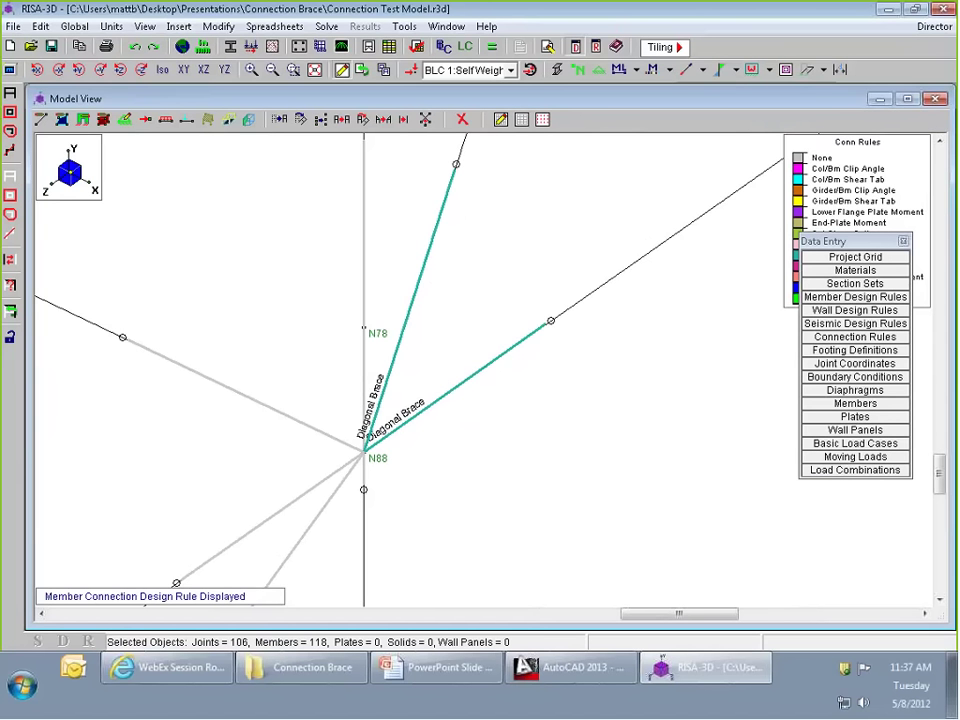
pyautogui.scroll(-4, 354, 422)
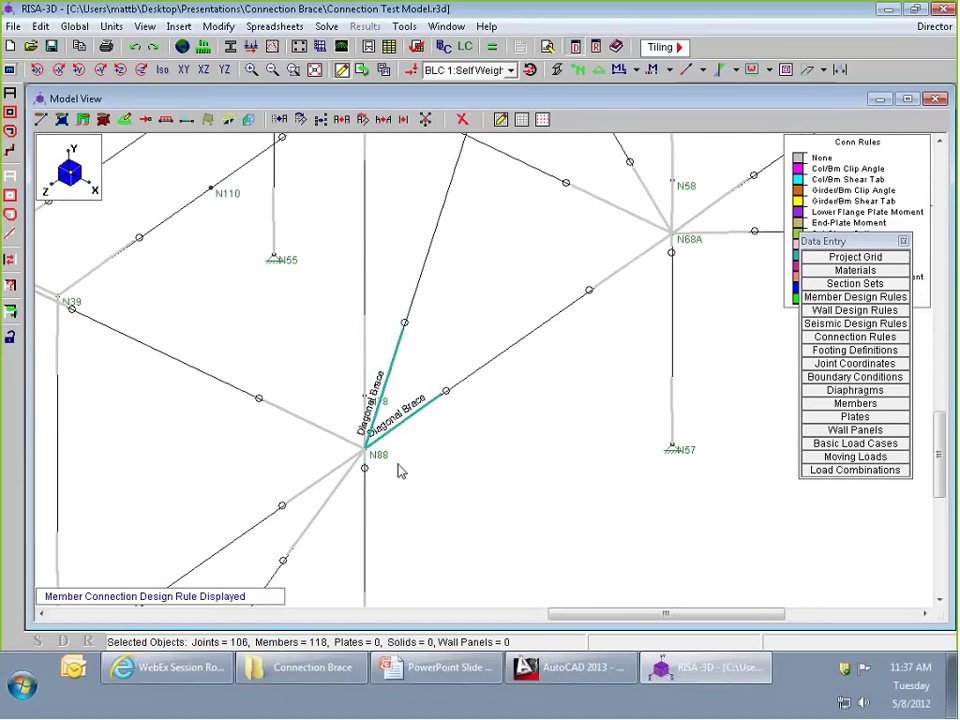
pyautogui.scroll(-2, 476, 321)
pyautogui.scroll(2, 497, 211)
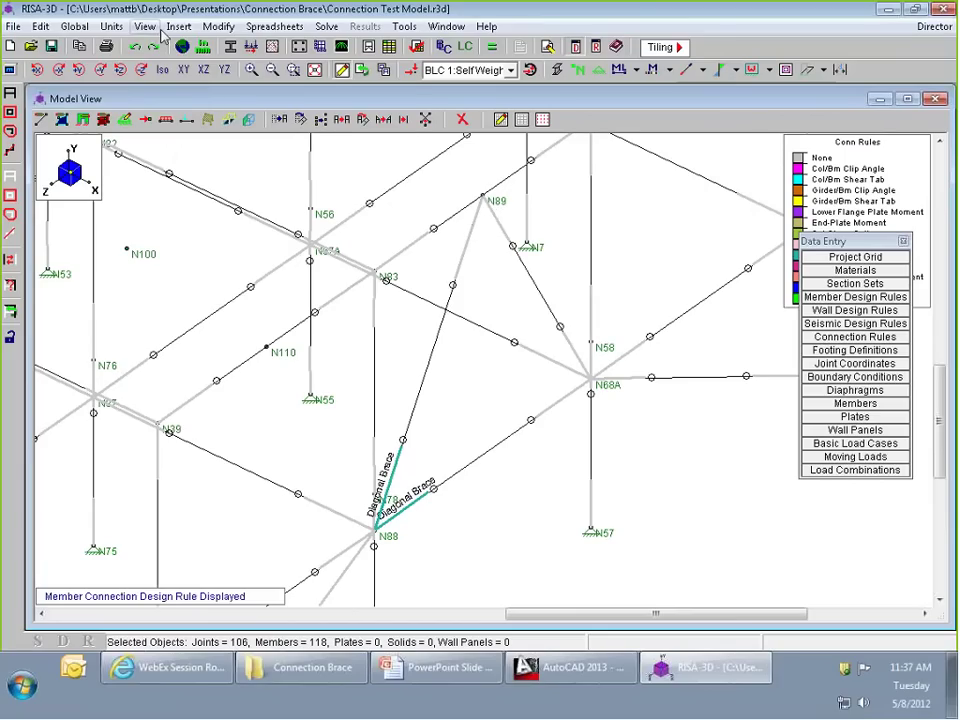
pyautogui.click(218, 26)
pyautogui.click(269, 106)
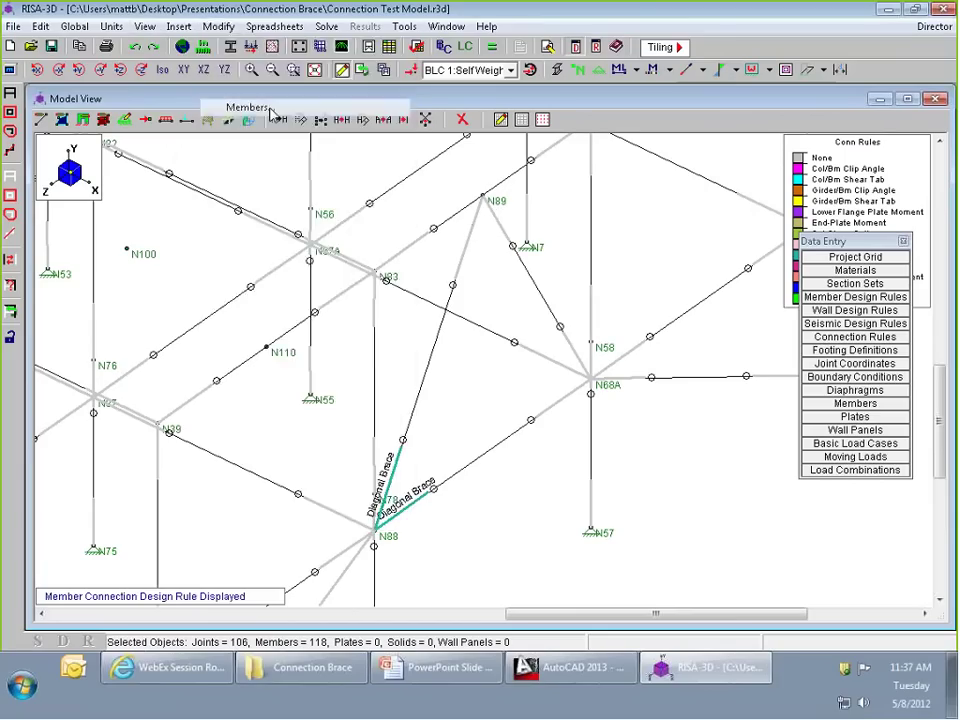
pyautogui.click(395, 515)
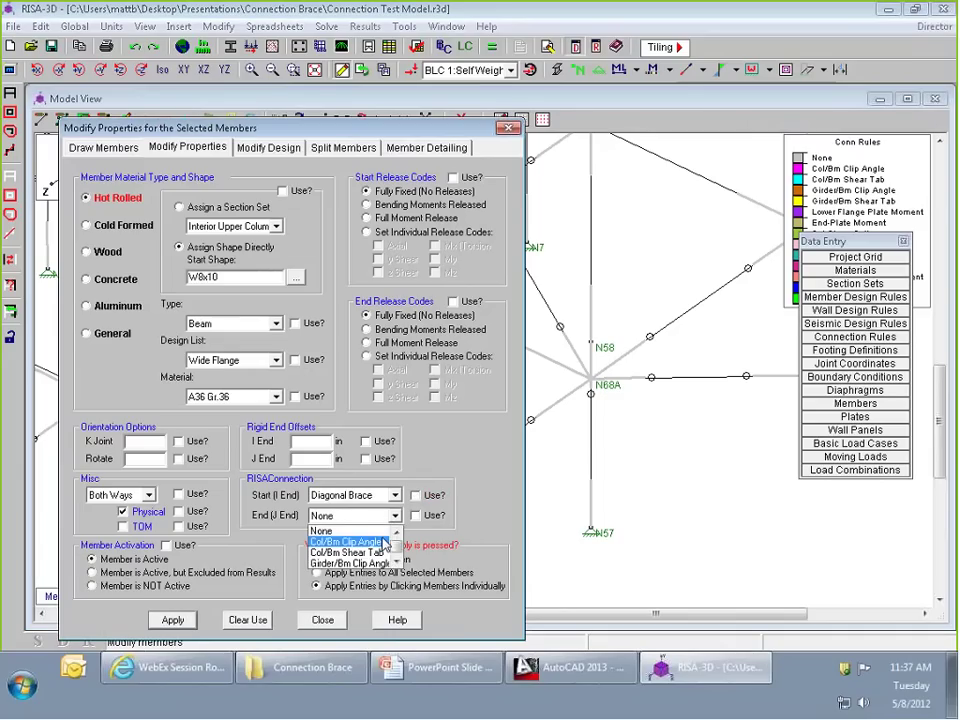
pyautogui.scroll(-3, 385, 545)
pyautogui.scroll(-1, 359, 556)
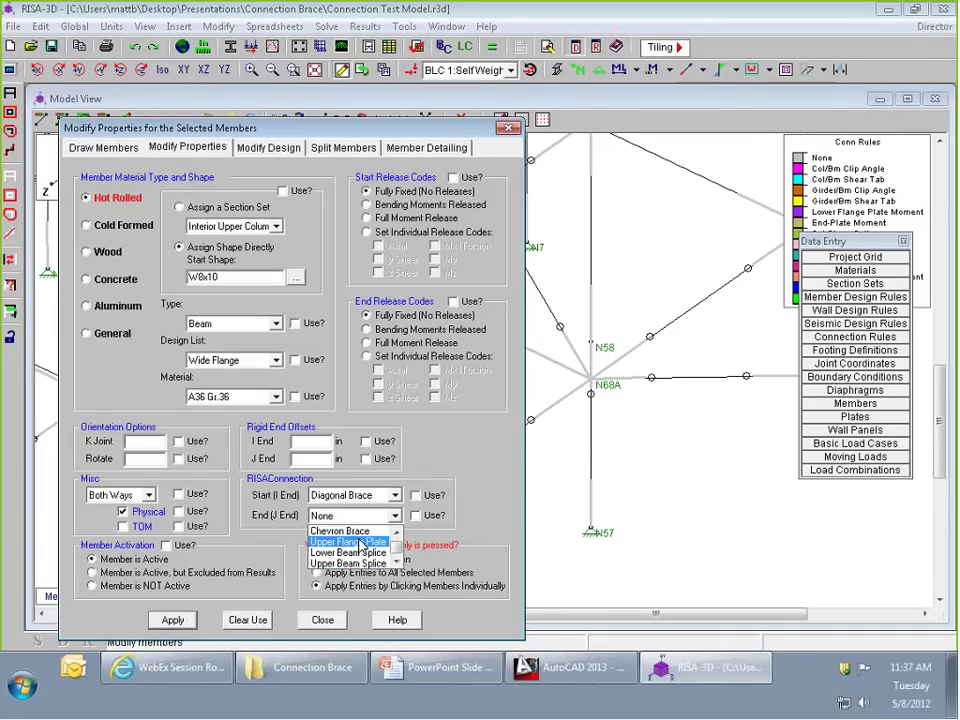
pyautogui.click(342, 531)
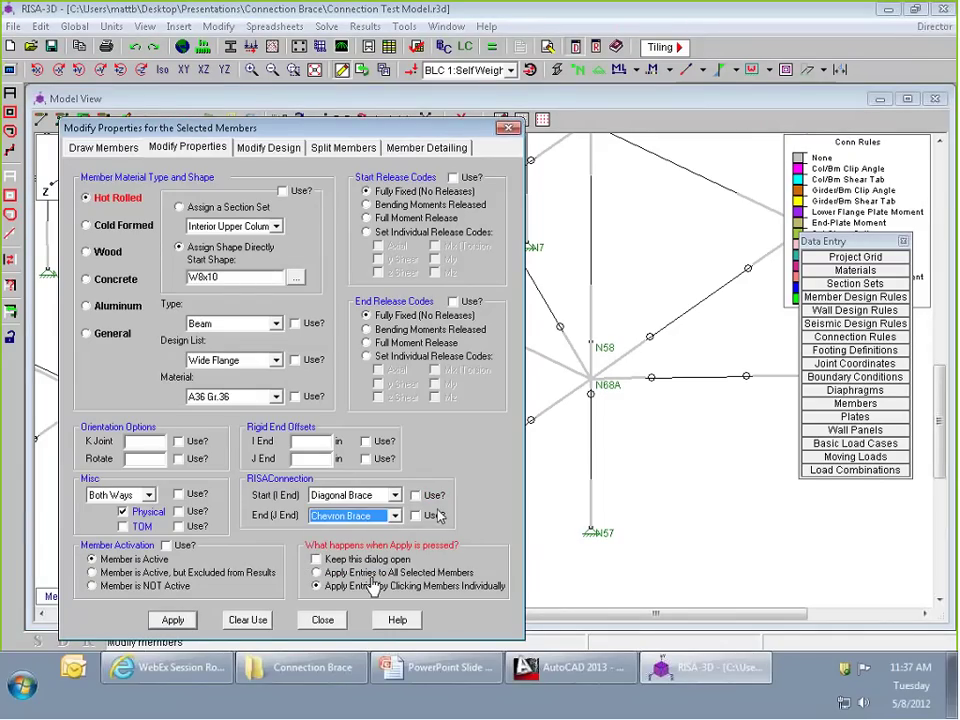
pyautogui.click(172, 620)
pyautogui.click(446, 336)
pyautogui.rightClick(446, 336)
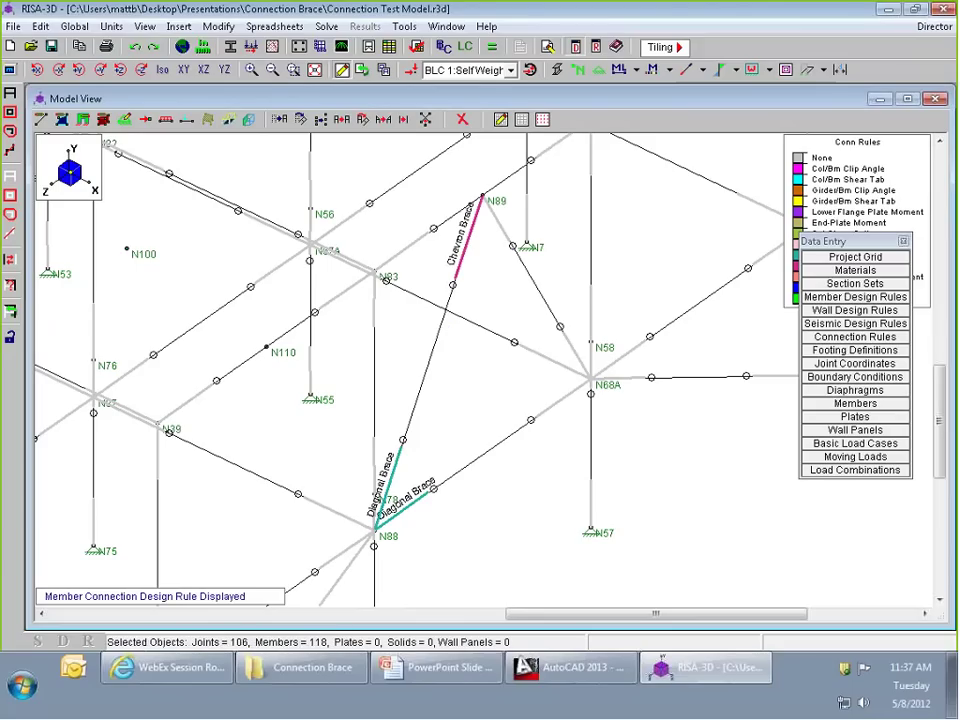
# Set the J End connection rule of the brace between joints N68A and N89 to Chevron Brace in its member information.
pyautogui.doubleClick(533, 284)
pyautogui.click(128, 180)
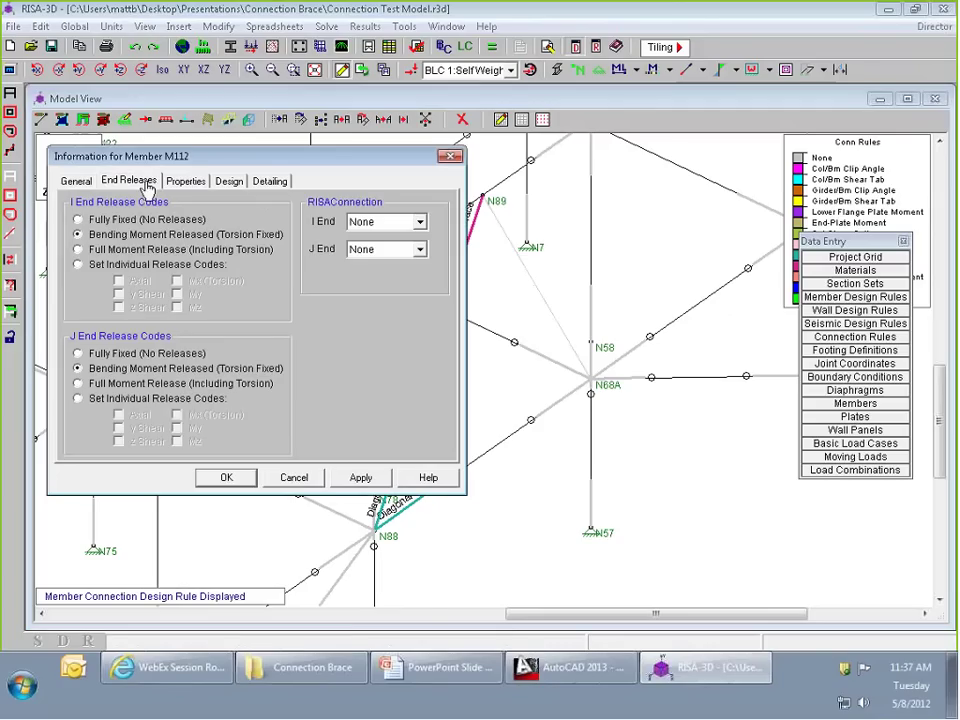
pyautogui.moveTo(247, 157)
pyautogui.mouseDown()
pyautogui.moveTo(643, 334)
pyautogui.moveTo(665, 278)
pyautogui.mouseUp()
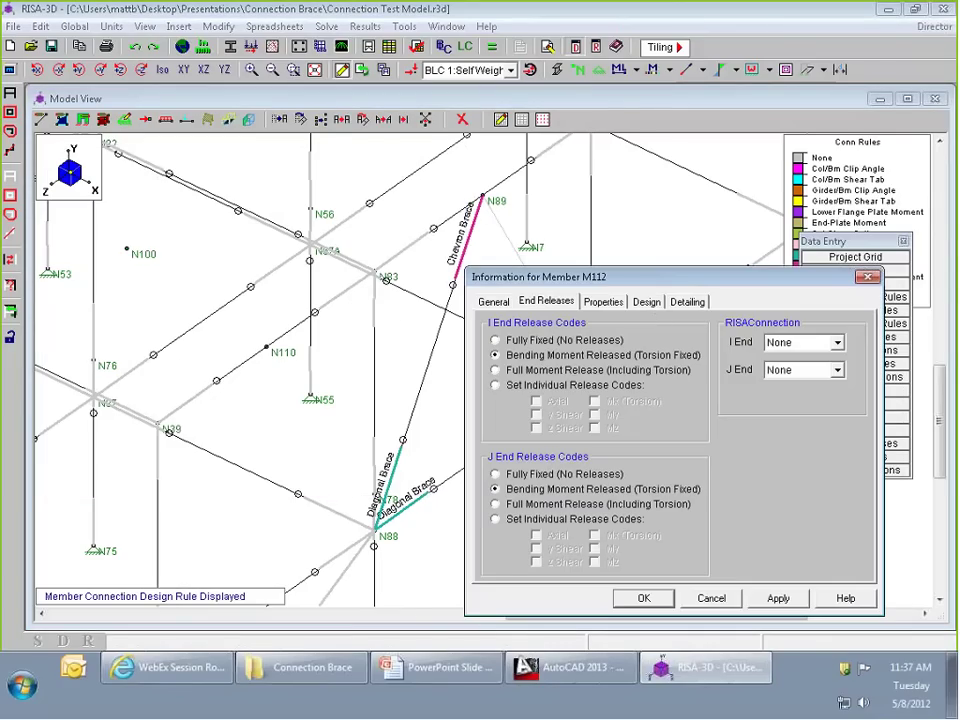
pyautogui.click(837, 370)
pyautogui.scroll(-5, 800, 410)
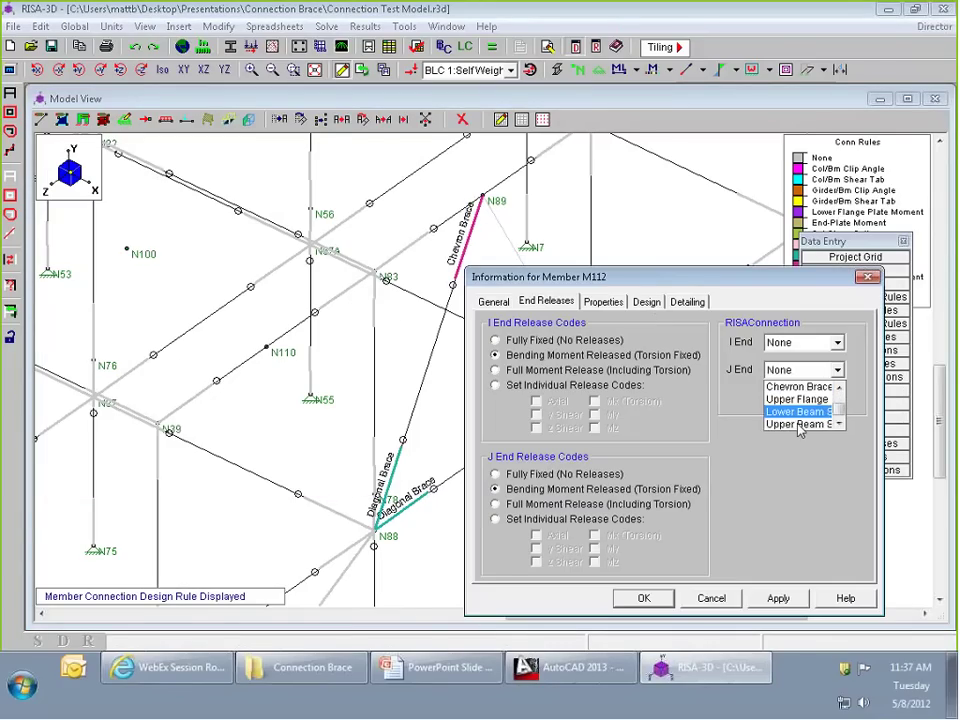
pyautogui.scroll(1, 800, 425)
pyautogui.click(800, 424)
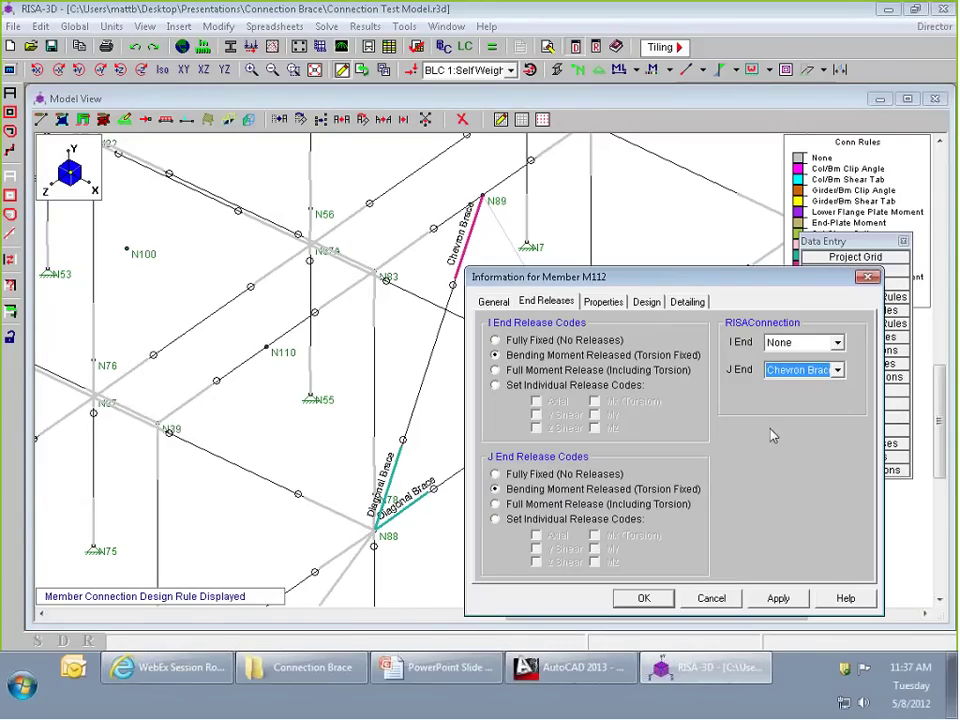
pyautogui.click(644, 598)
pyautogui.scroll(2, 522, 245)
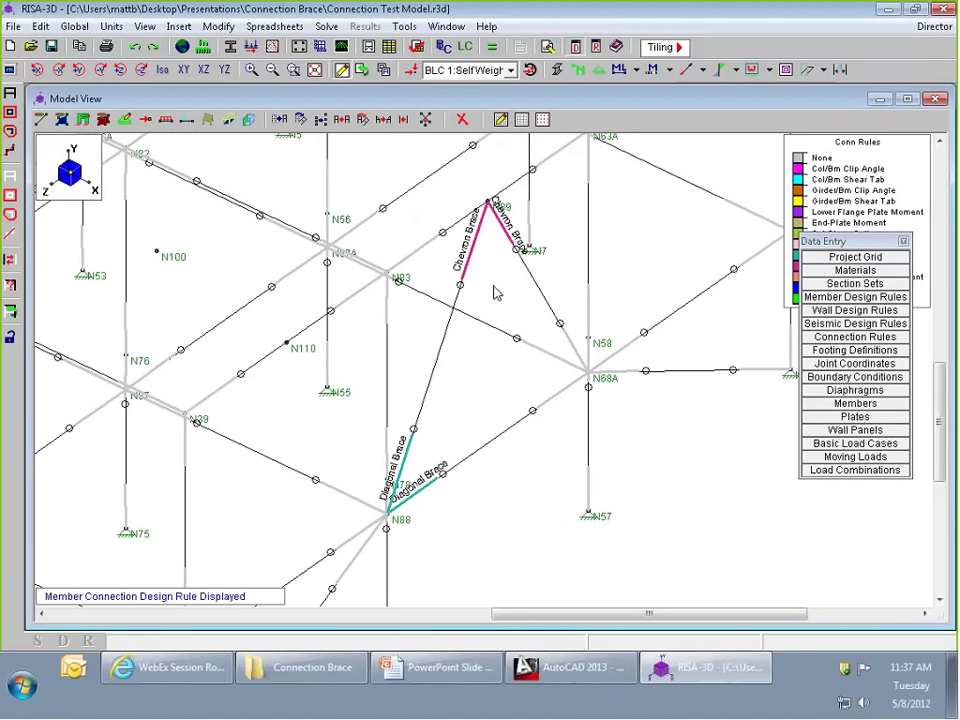
# Review the start and end connection assignments in the members' RISAConnection spreadsheet, and minimize the spreadsheet.
pyautogui.click(838, 401)
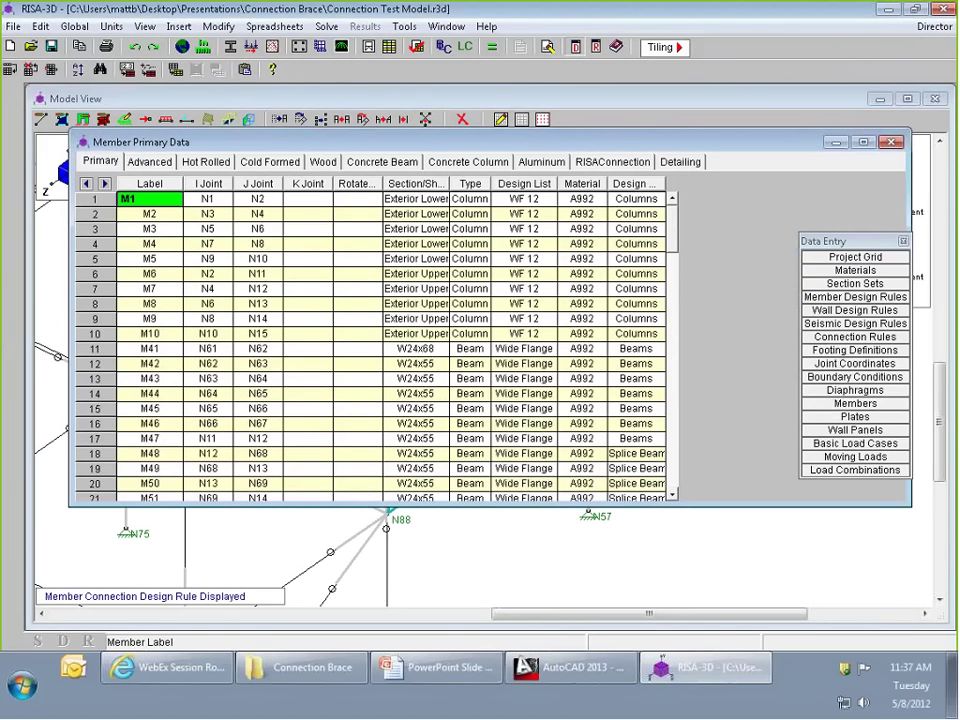
pyautogui.click(586, 162)
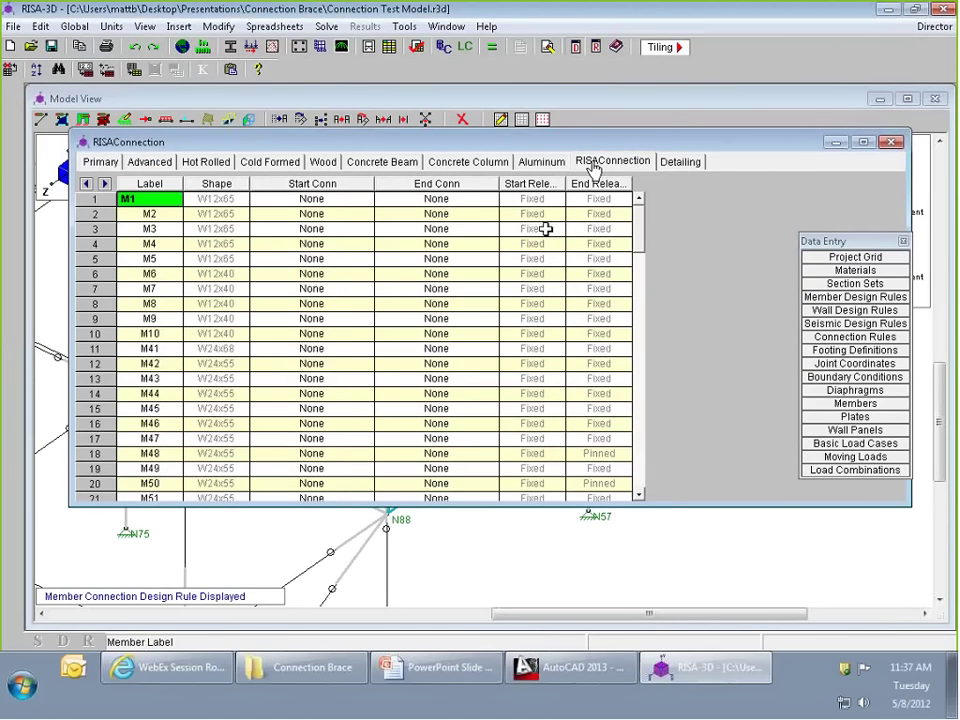
pyautogui.moveTo(639, 228); pyautogui.dragTo(650, 408)
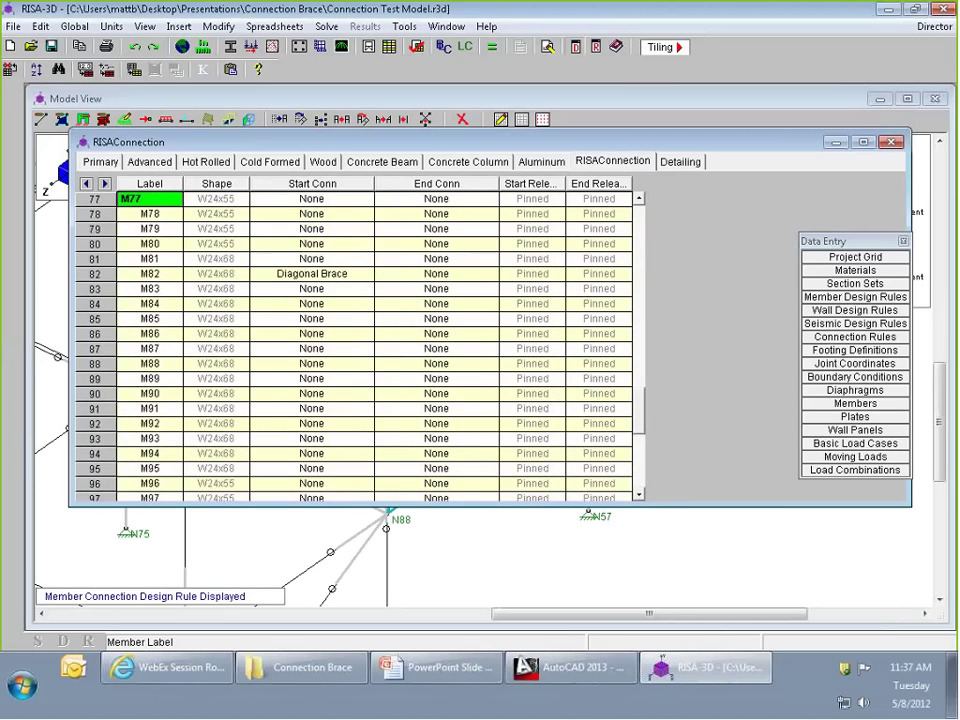
pyautogui.click(835, 142)
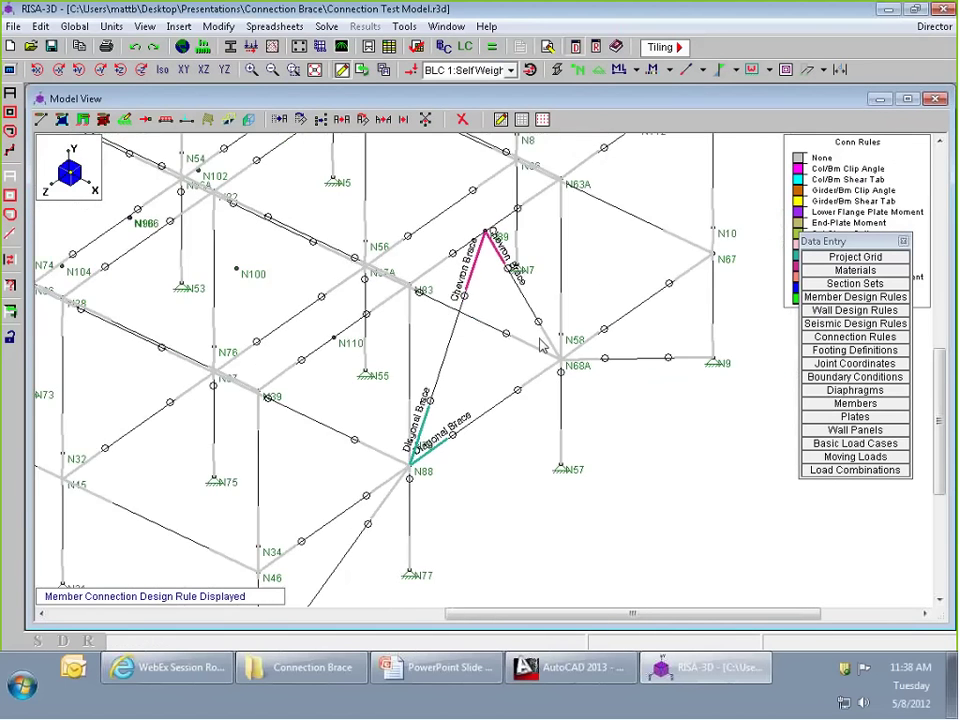
# Solve the model for the single load combination 1, Notional Weight.
pyautogui.click(492, 47)
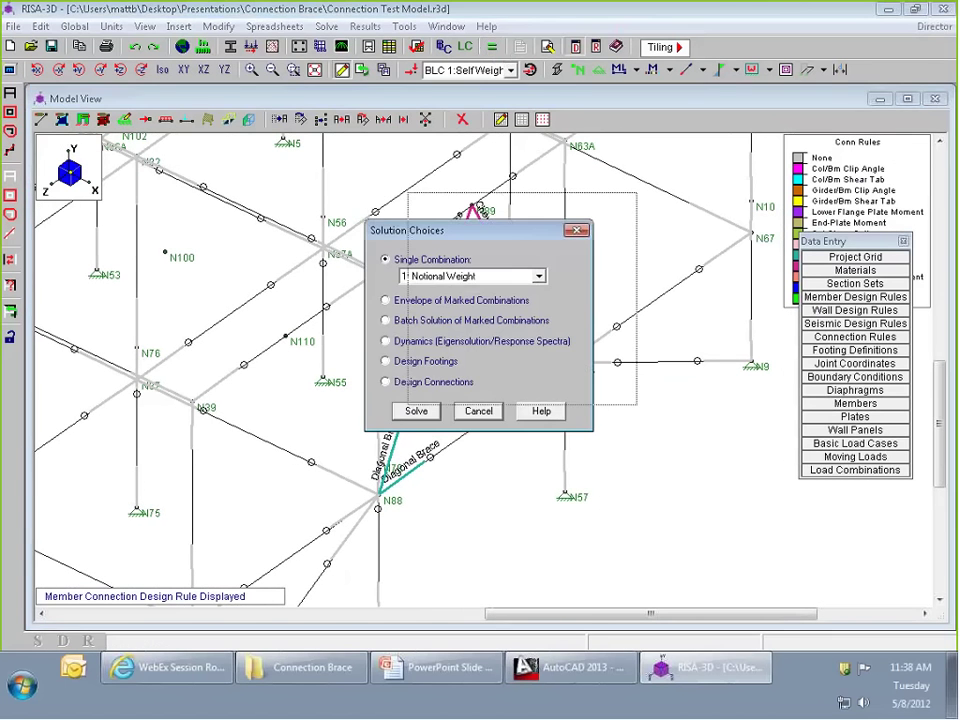
pyautogui.moveTo(439, 235); pyautogui.dragTo(500, 202)
pyautogui.click(482, 373)
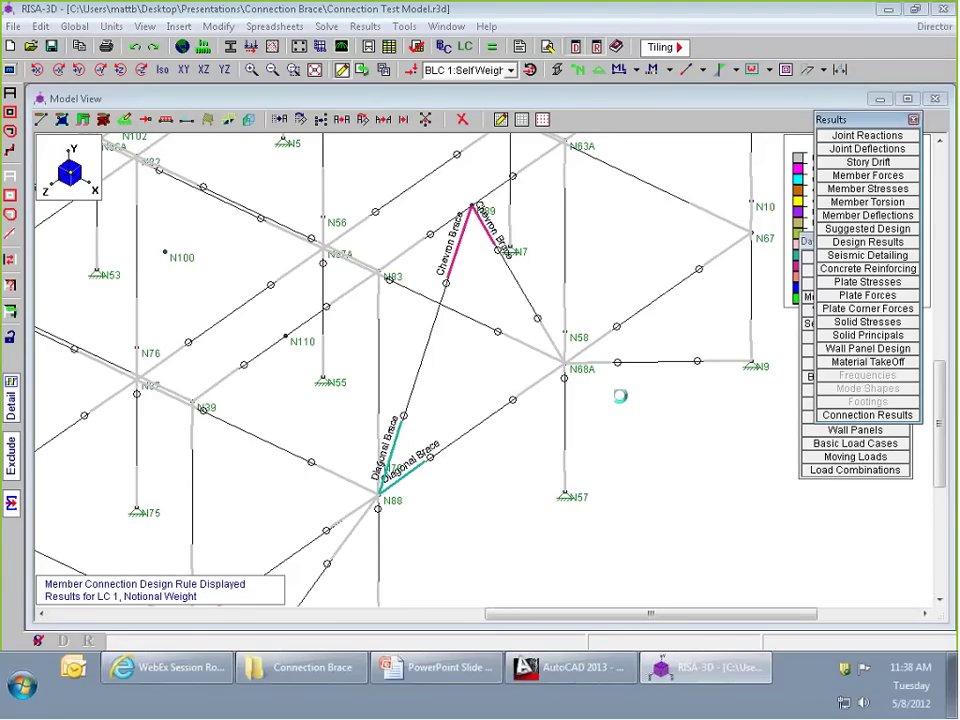
# Examine the Connection design flags of the load combinations, and widen the Description column to show the full combination names.
pyautogui.click(848, 471)
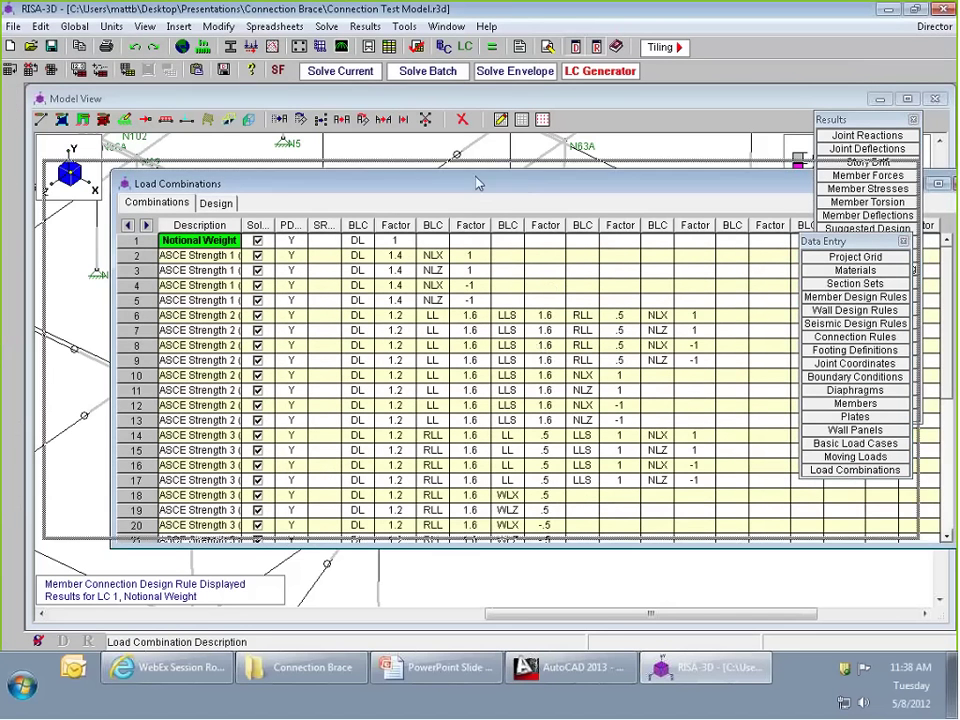
pyautogui.moveTo(519, 189); pyautogui.dragTo(447, 179)
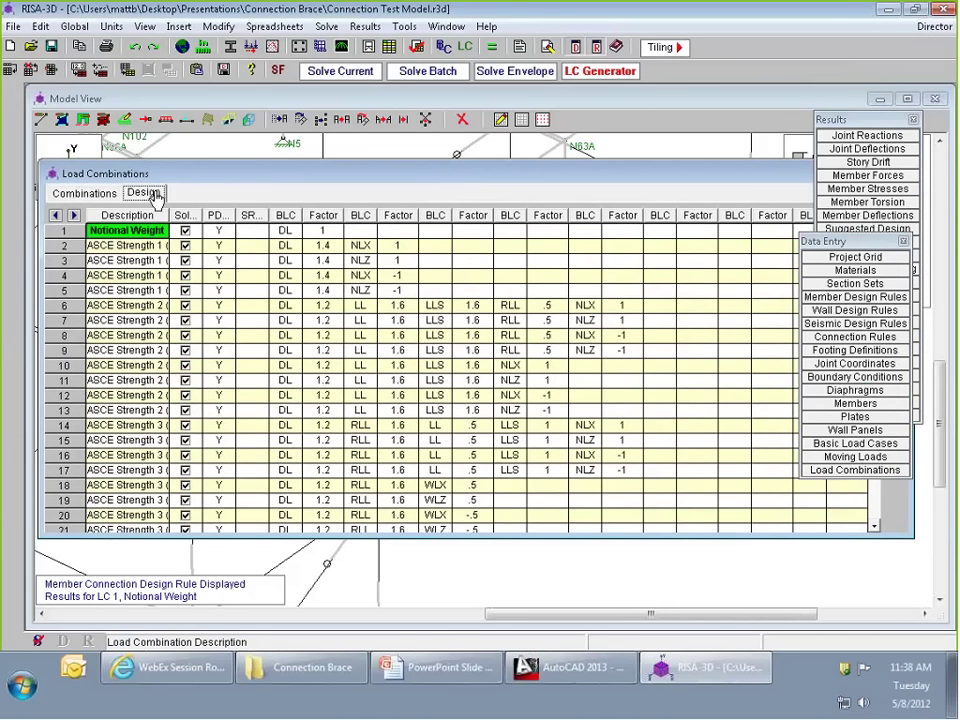
pyautogui.click(147, 193)
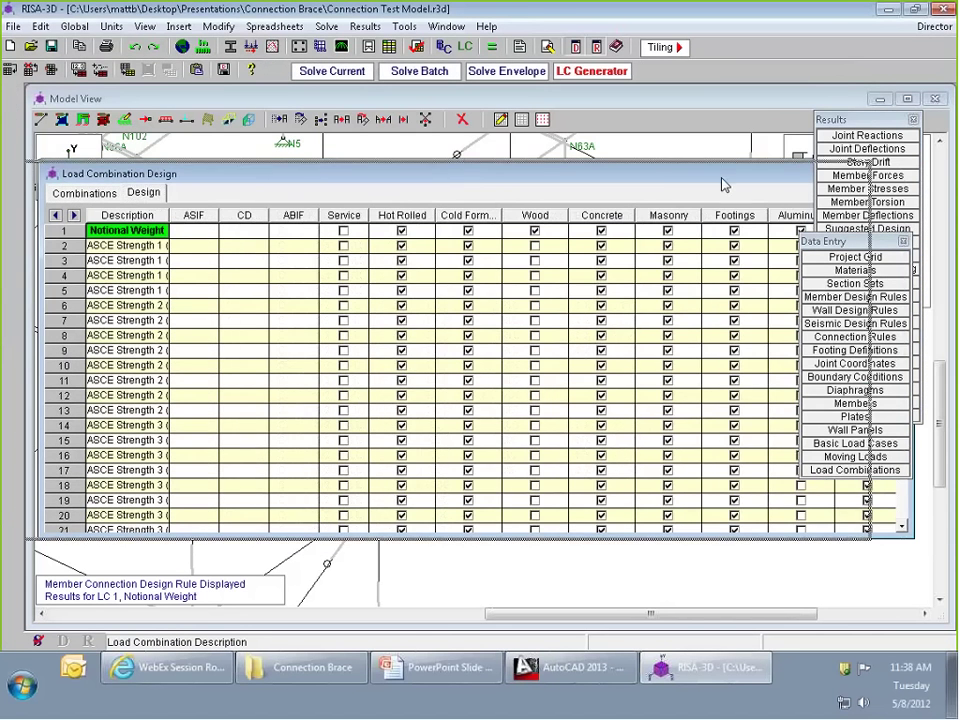
pyautogui.moveTo(773, 186); pyautogui.dragTo(663, 187)
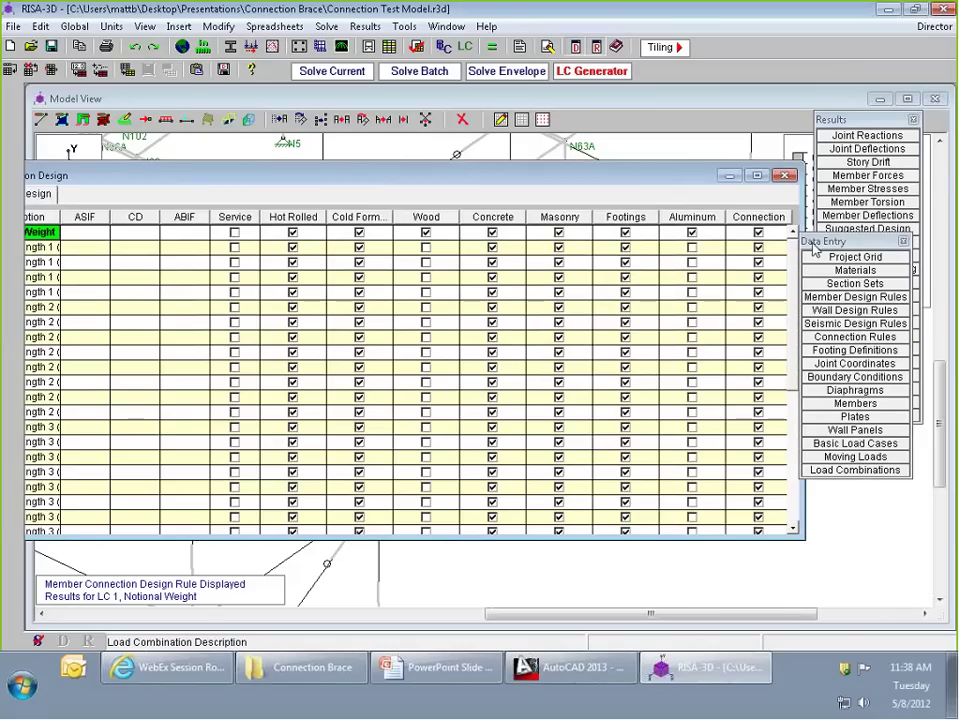
pyautogui.moveTo(812, 243); pyautogui.dragTo(834, 239)
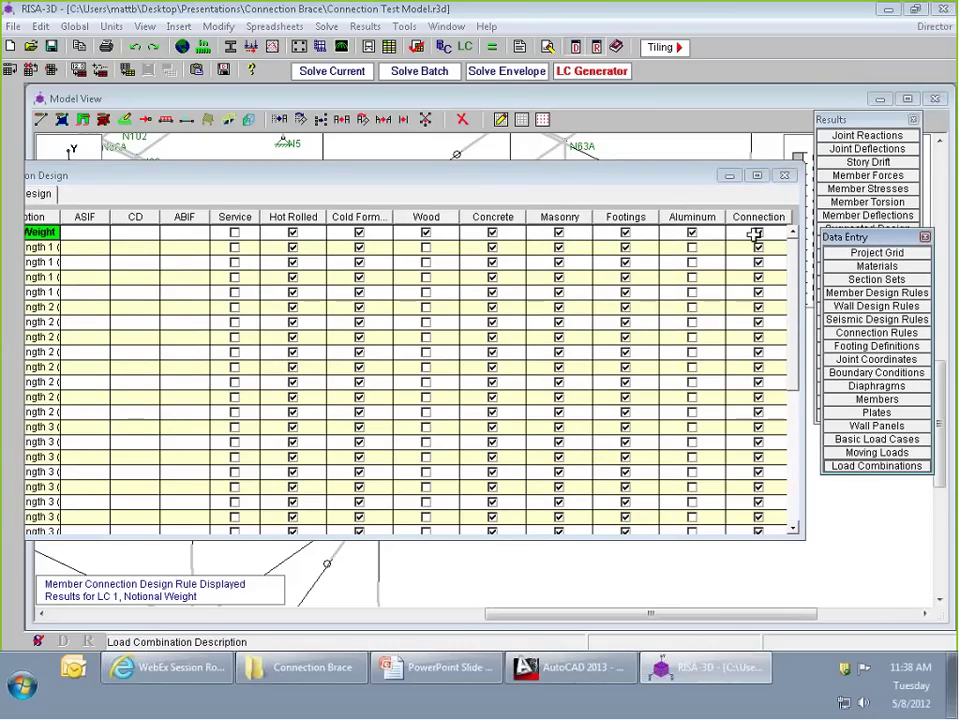
pyautogui.moveTo(793, 336); pyautogui.dragTo(803, 287)
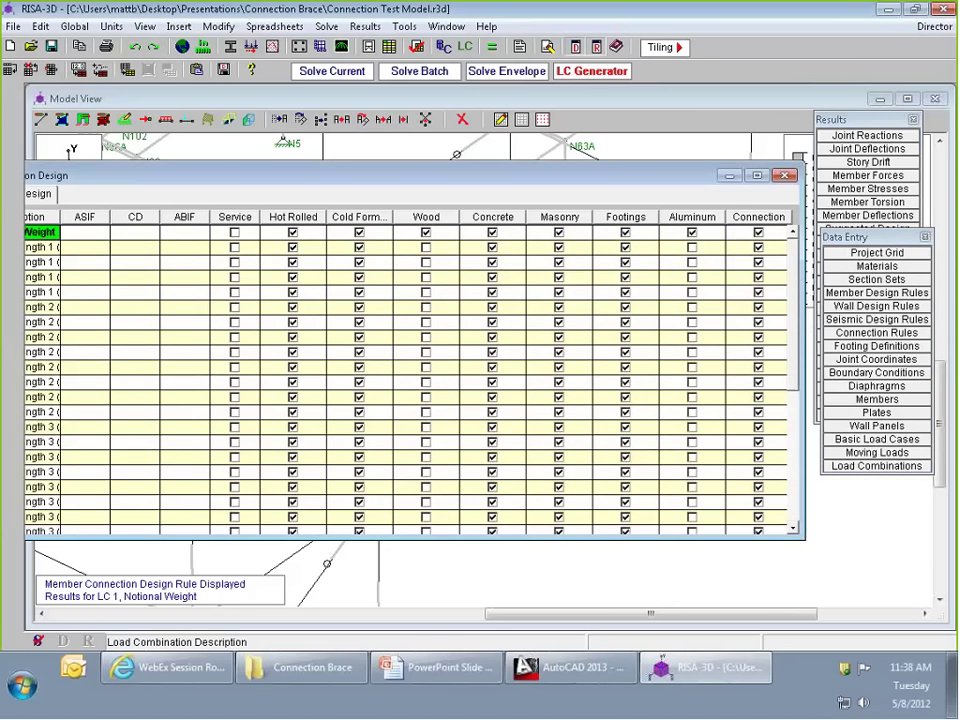
pyautogui.moveTo(203, 171); pyautogui.dragTo(228, 195)
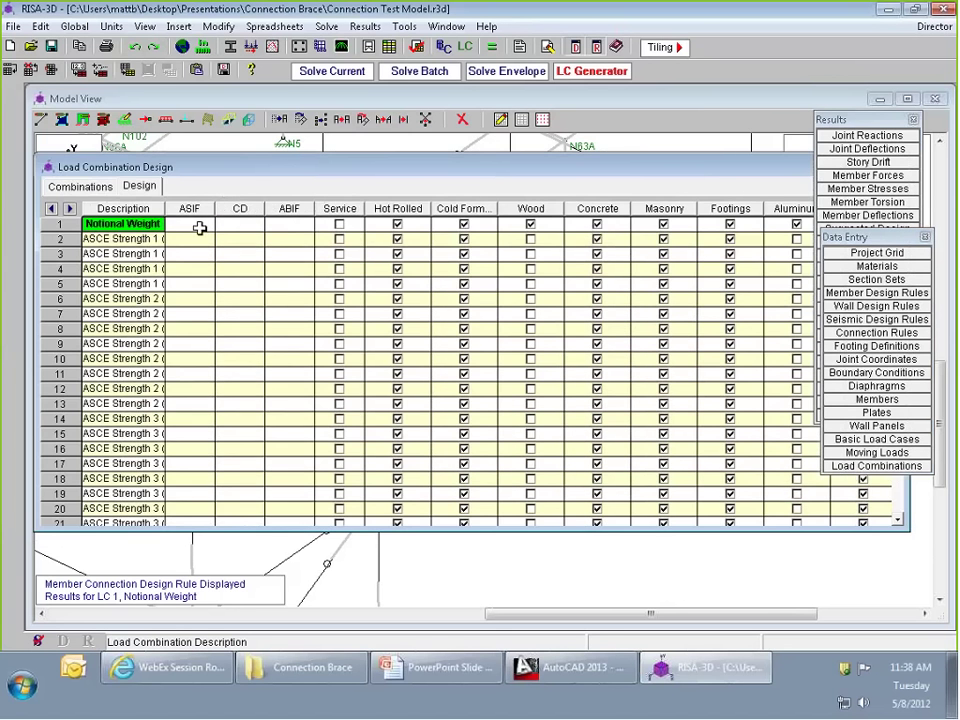
pyautogui.moveTo(165, 208); pyautogui.dragTo(178, 208)
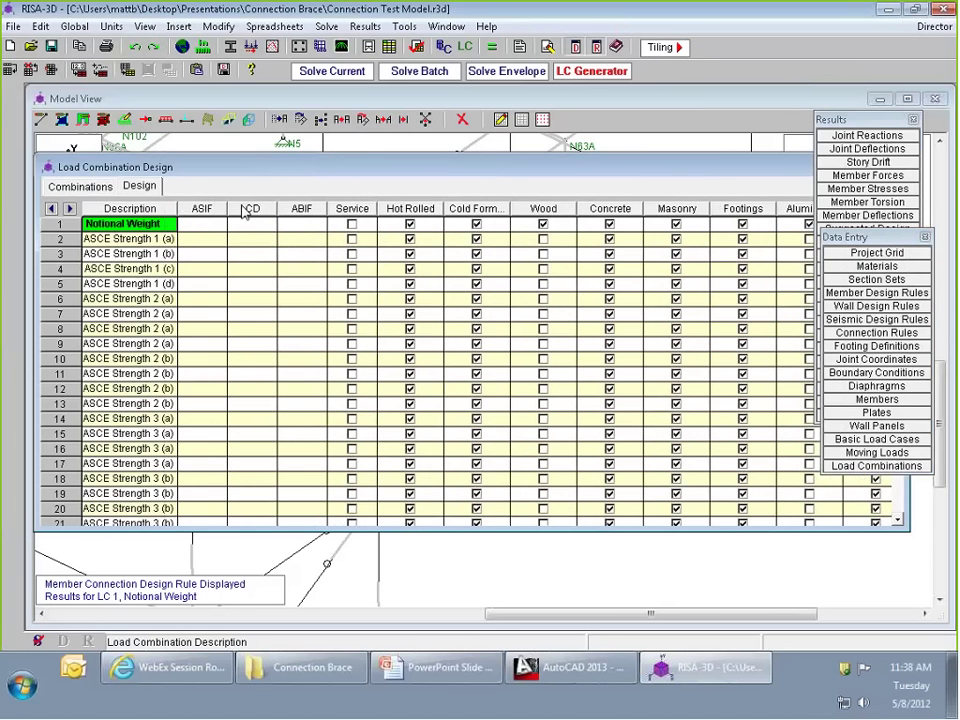
# Compare the load combination factors with the Connection design flags, clearing the Data Entry palette off the flag column.
pyautogui.click(83, 188)
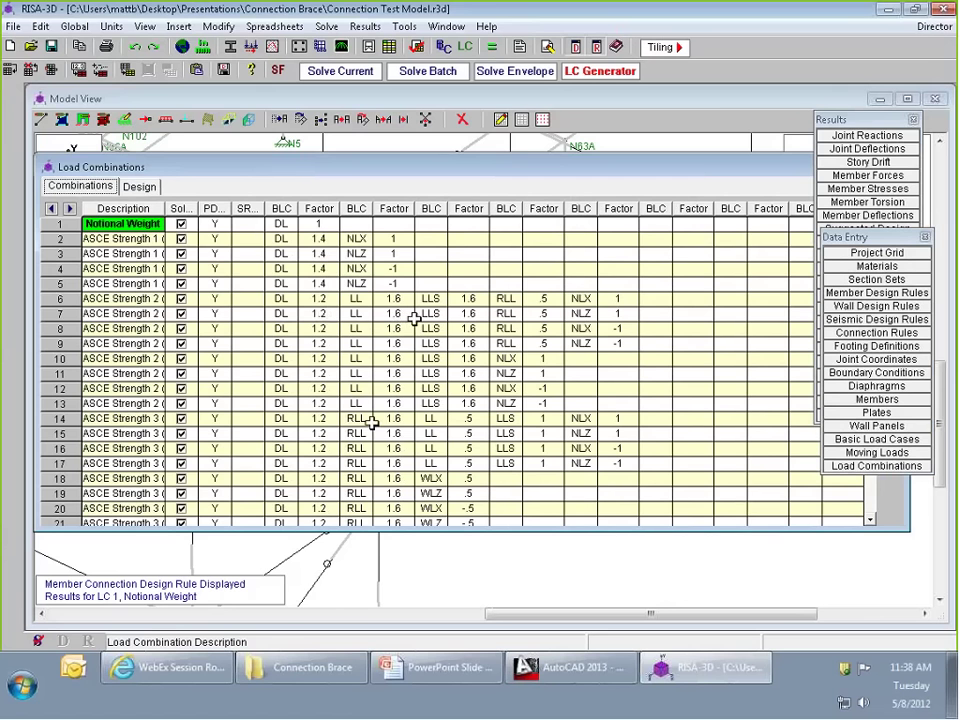
pyautogui.click(140, 189)
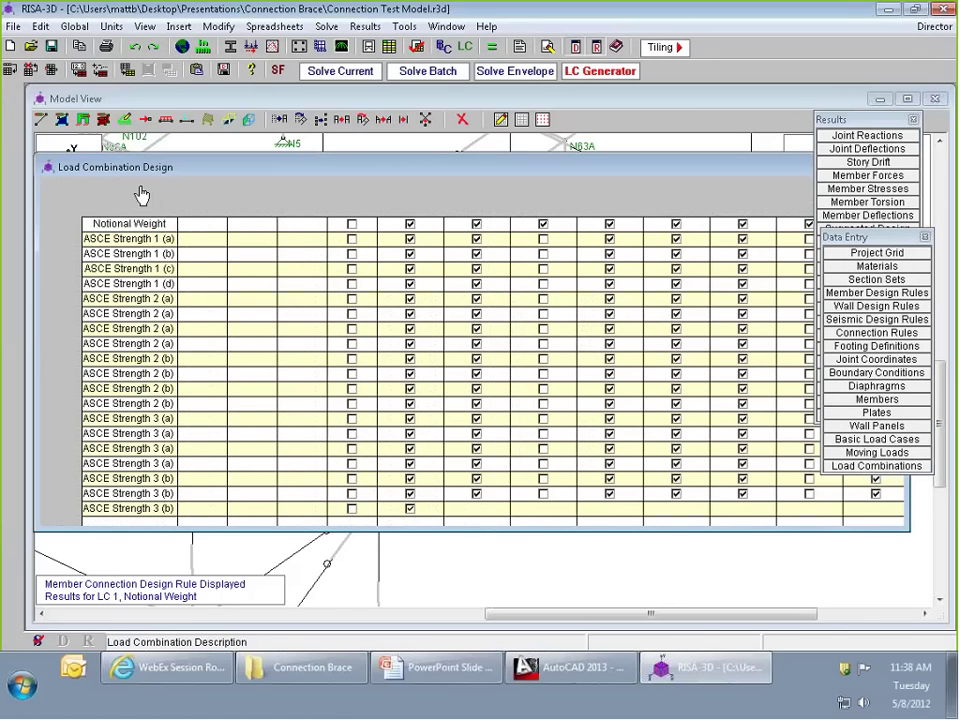
pyautogui.moveTo(834, 239); pyautogui.dragTo(859, 236)
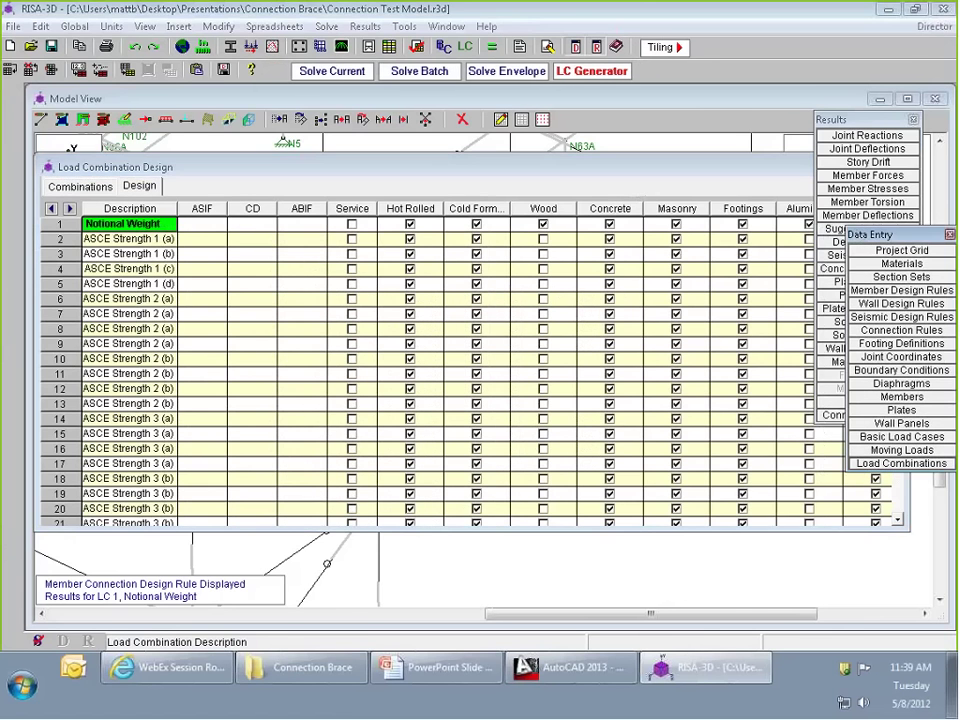
pyautogui.moveTo(785, 167); pyautogui.dragTo(612, 163)
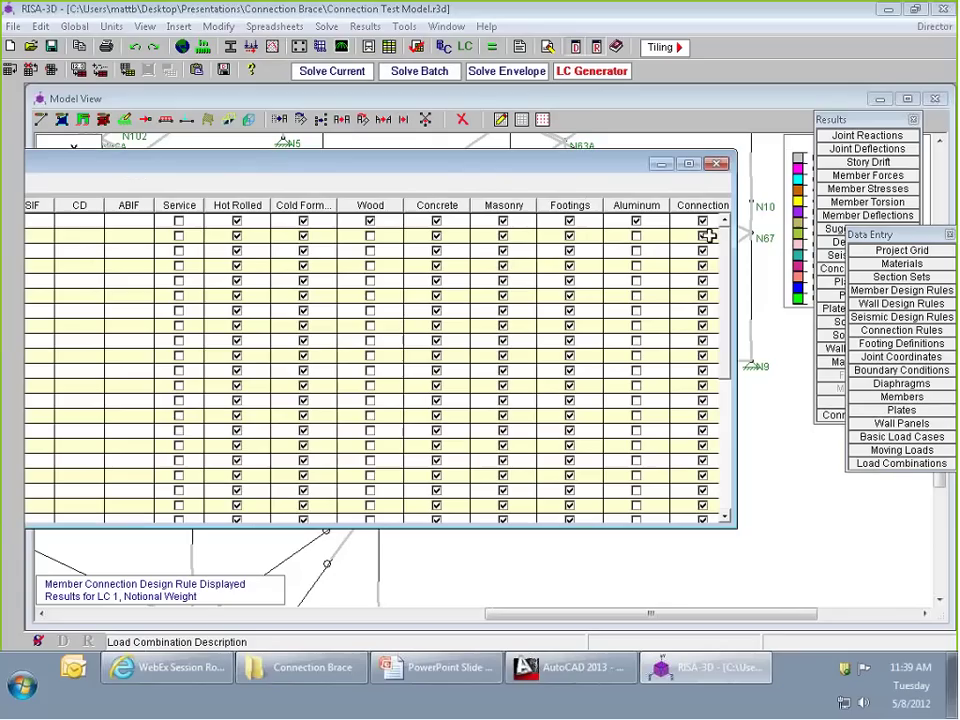
# Check the hot rolled steel and RISAConnection design codes in the global parameters, and return to the load combination factors.
pyautogui.click(182, 47)
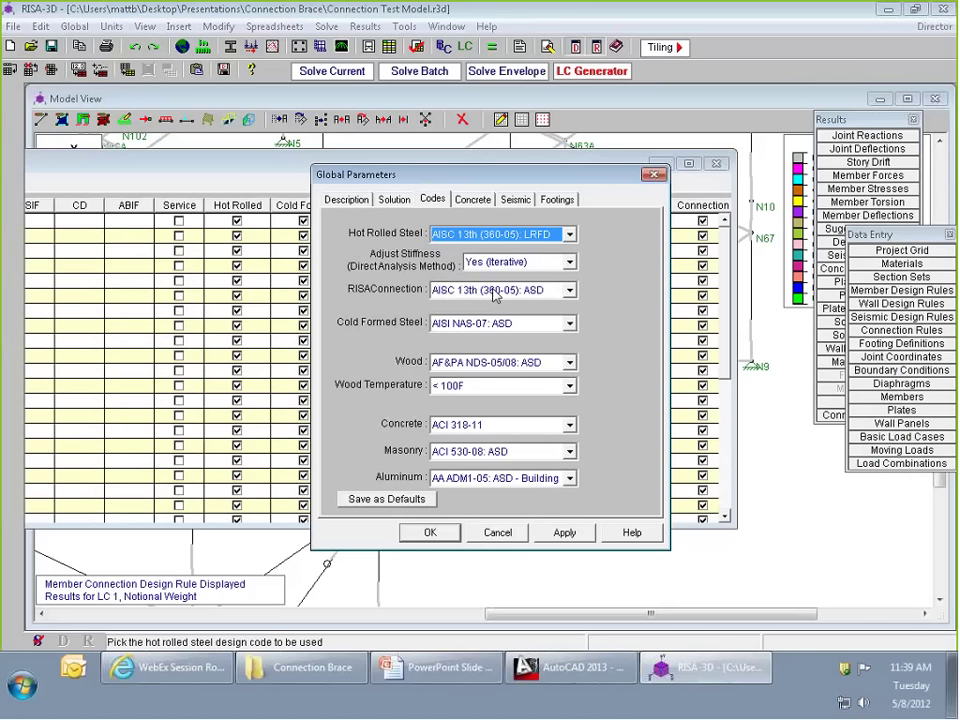
pyautogui.click(514, 534)
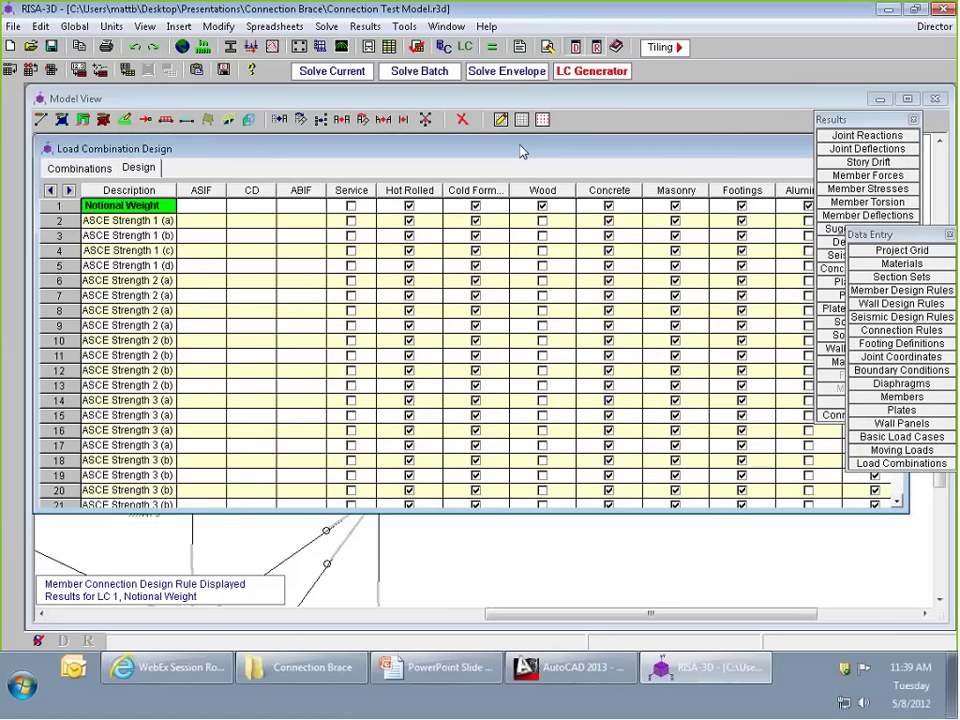
pyautogui.click(80, 168)
pyautogui.scroll(-5, 255, 344)
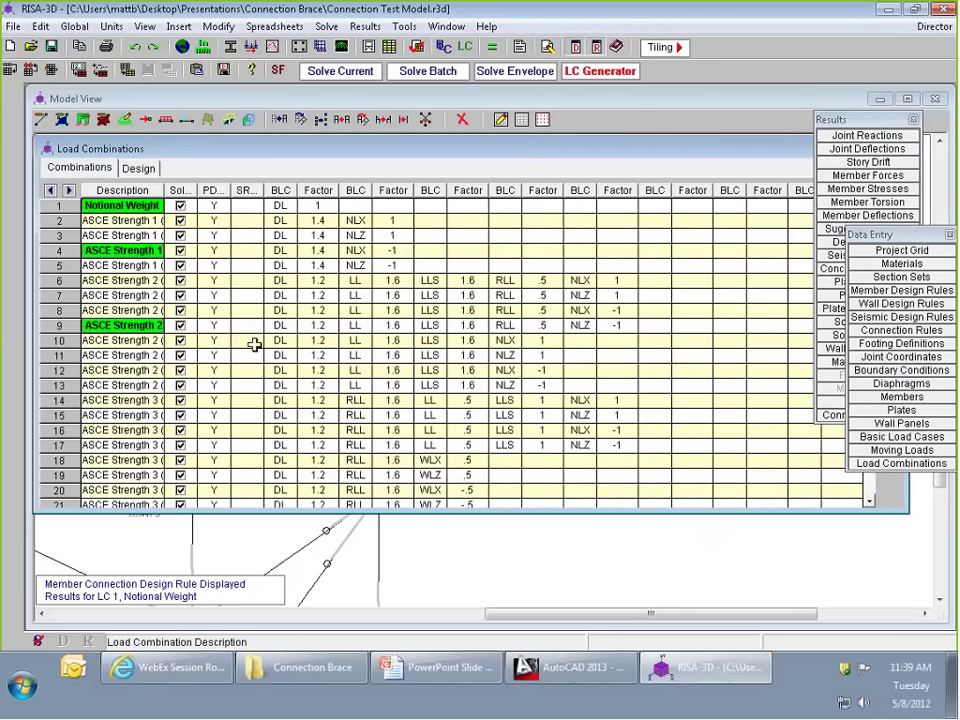
# Generate the gravity load combinations for the United States 2010 ASCE ASD code, clearing the existing results.
pyautogui.scroll(-5, 255, 344)
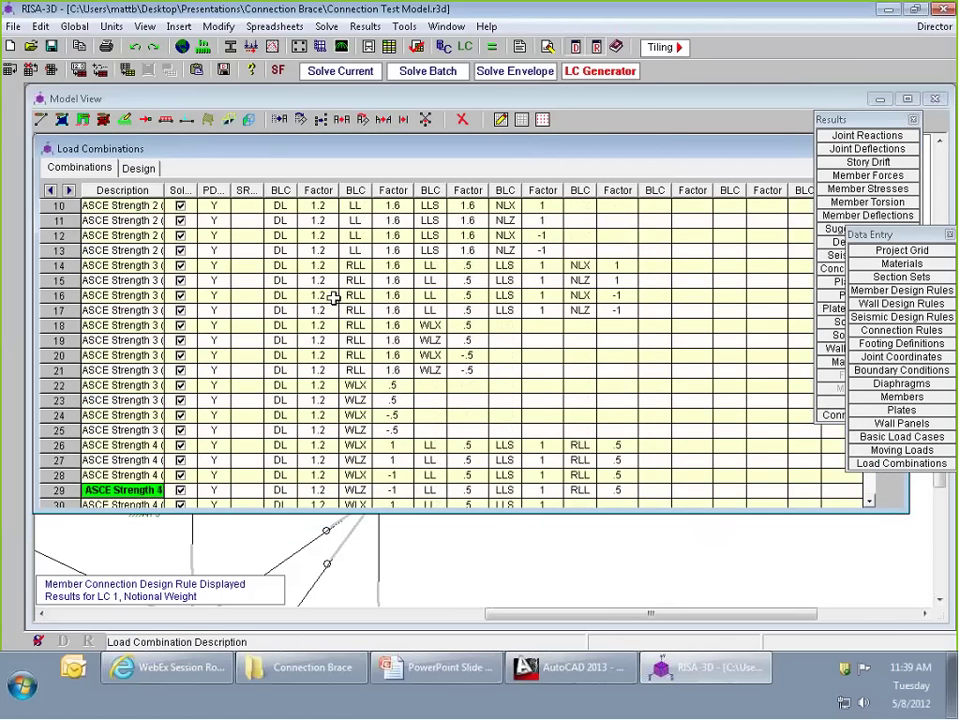
pyautogui.scroll(-8, 333, 298)
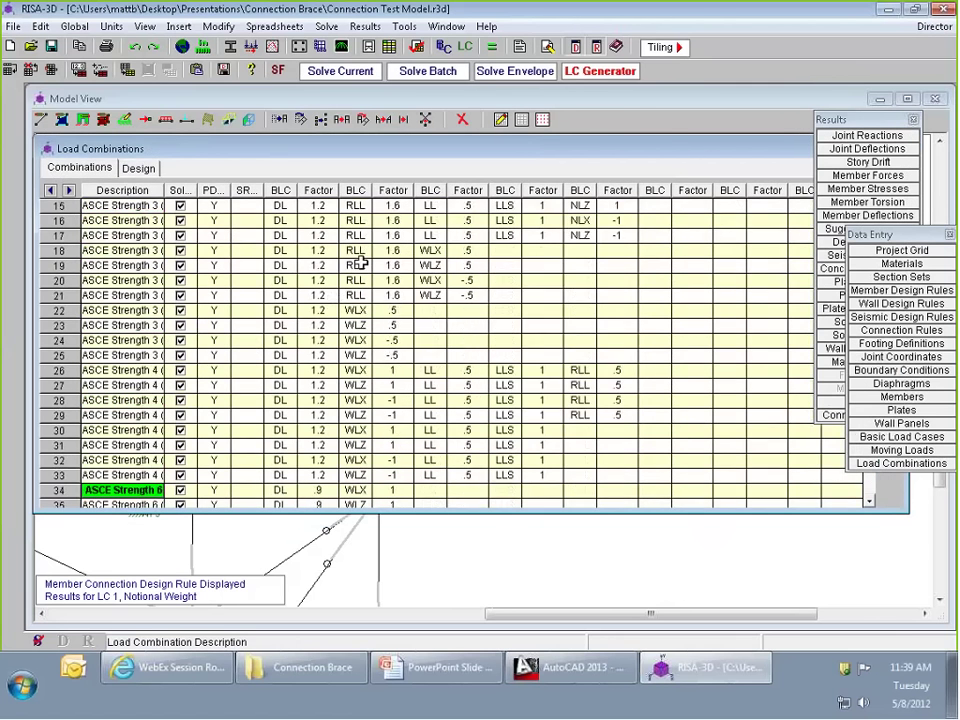
pyautogui.click(595, 75)
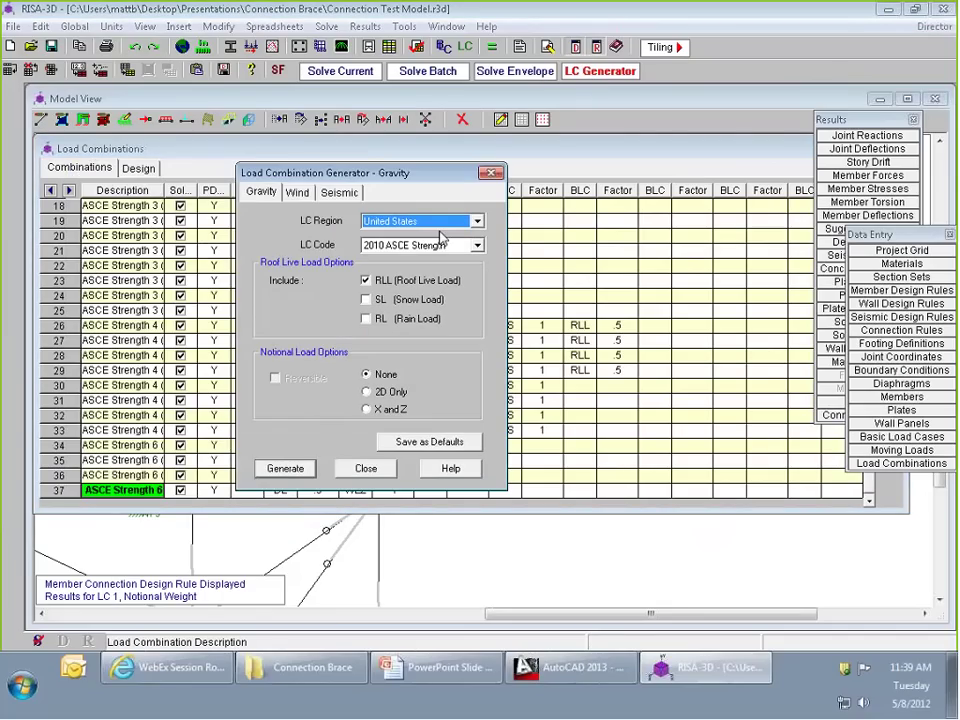
pyautogui.click(440, 246)
pyautogui.click(425, 268)
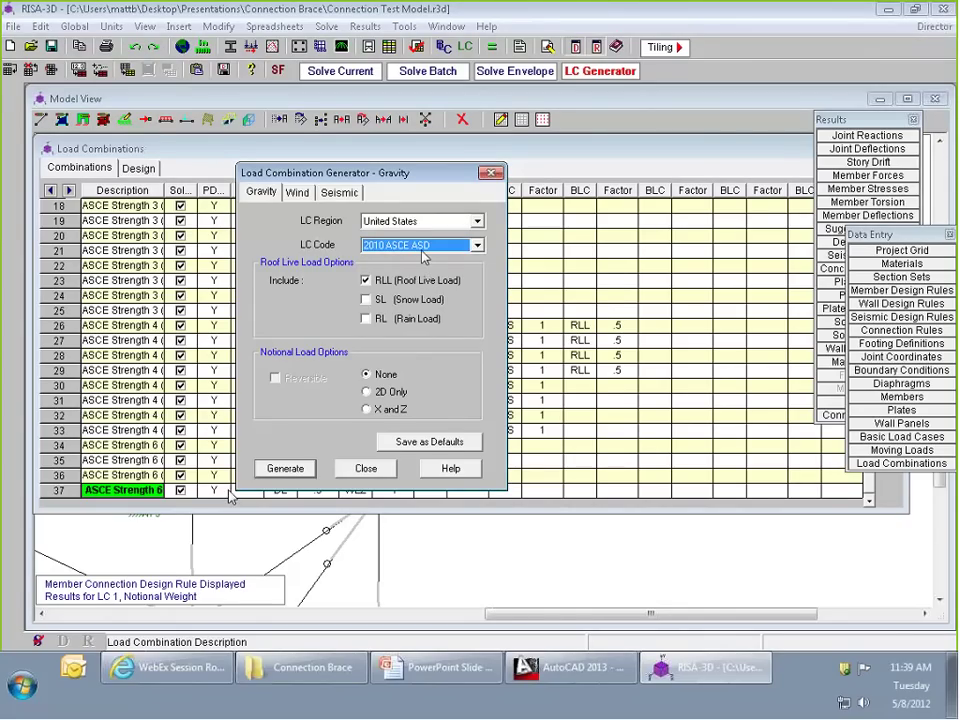
pyautogui.click(284, 469)
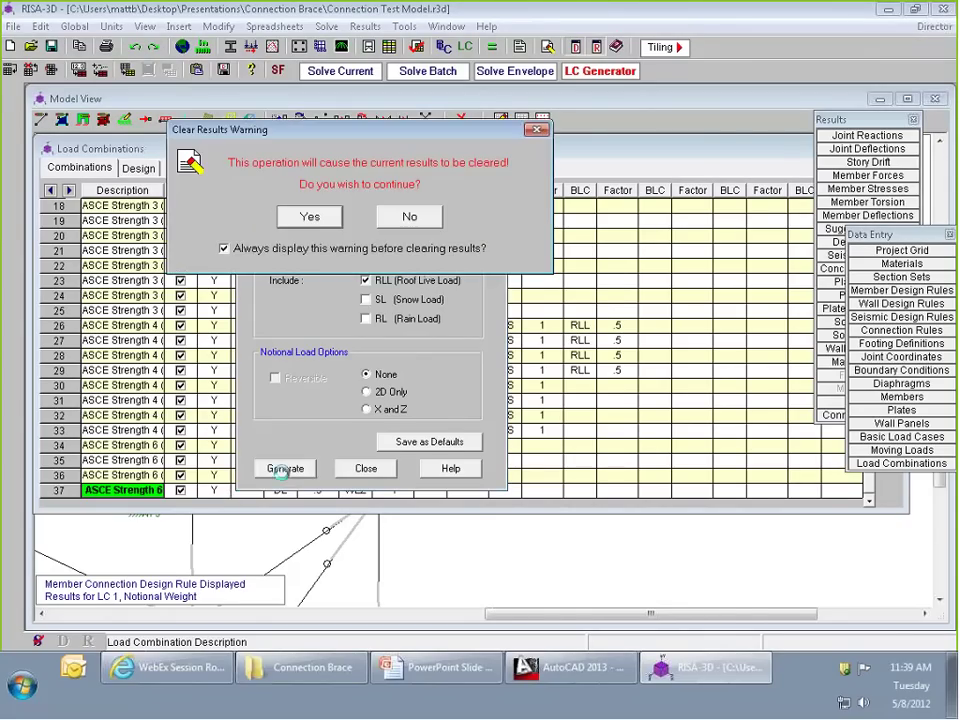
pyautogui.click(311, 218)
# Generate reversible X and Z wind load combinations for the 2010 ASCE ASD code, and close the generator.
pyautogui.click(297, 193)
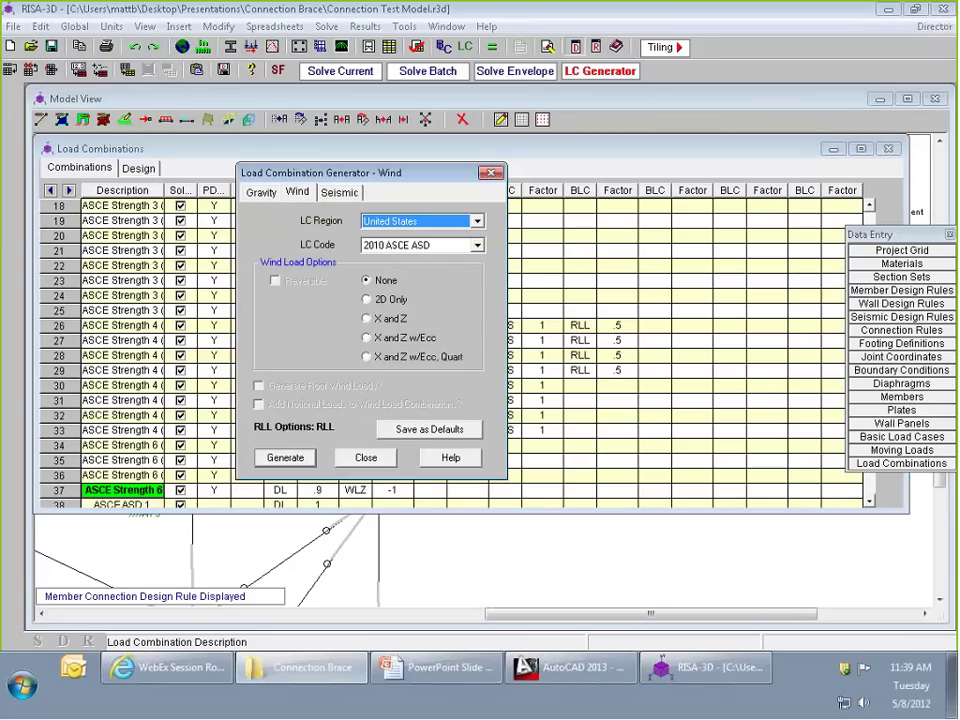
pyautogui.click(367, 318)
pyautogui.moveTo(329, 176); pyautogui.dragTo(619, 184)
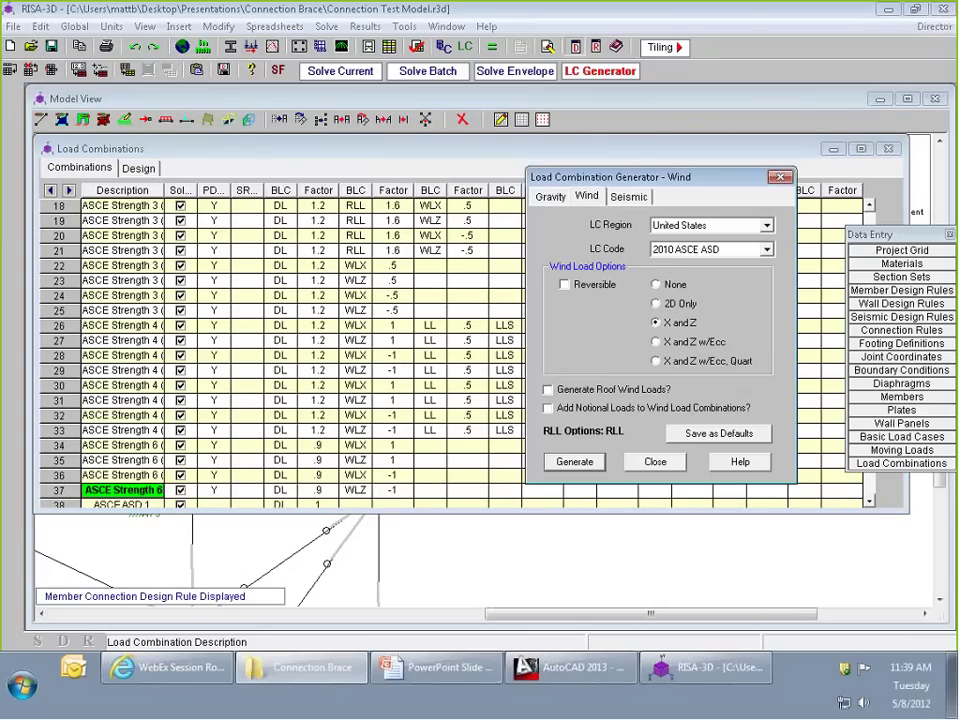
pyautogui.click(579, 284)
pyautogui.click(591, 464)
pyautogui.click(660, 466)
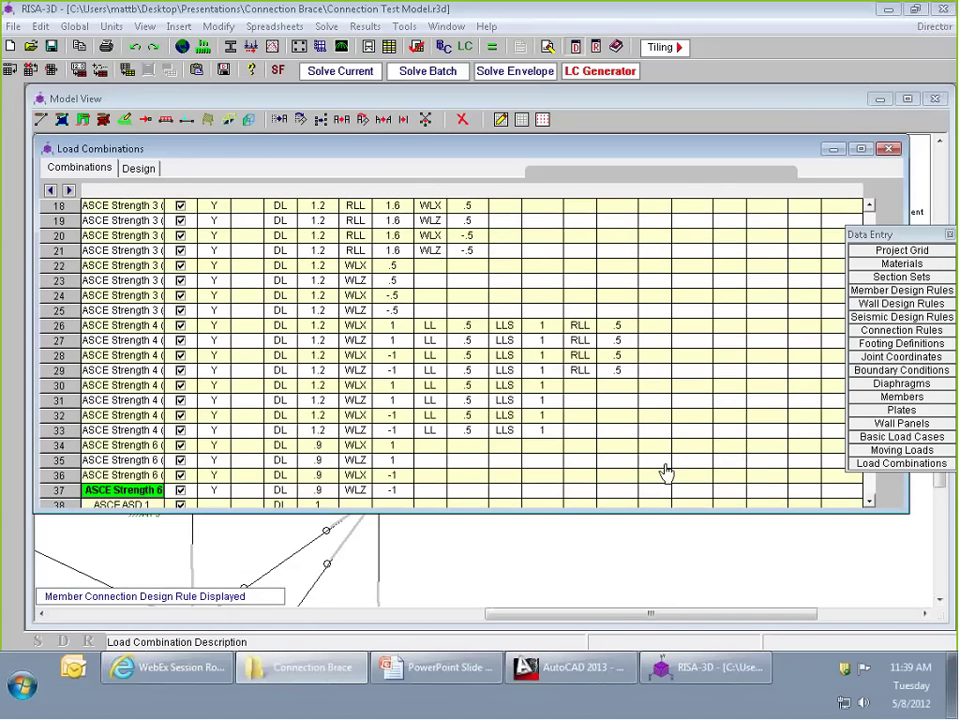
# Enlarge the load combinations spreadsheet and review the new ASD combinations and their design flags.
pyautogui.moveTo(577, 513); pyautogui.dragTo(562, 604)
pyautogui.moveTo(889, 235); pyautogui.dragTo(720, 208)
pyautogui.moveTo(869, 355); pyautogui.dragTo(870, 484)
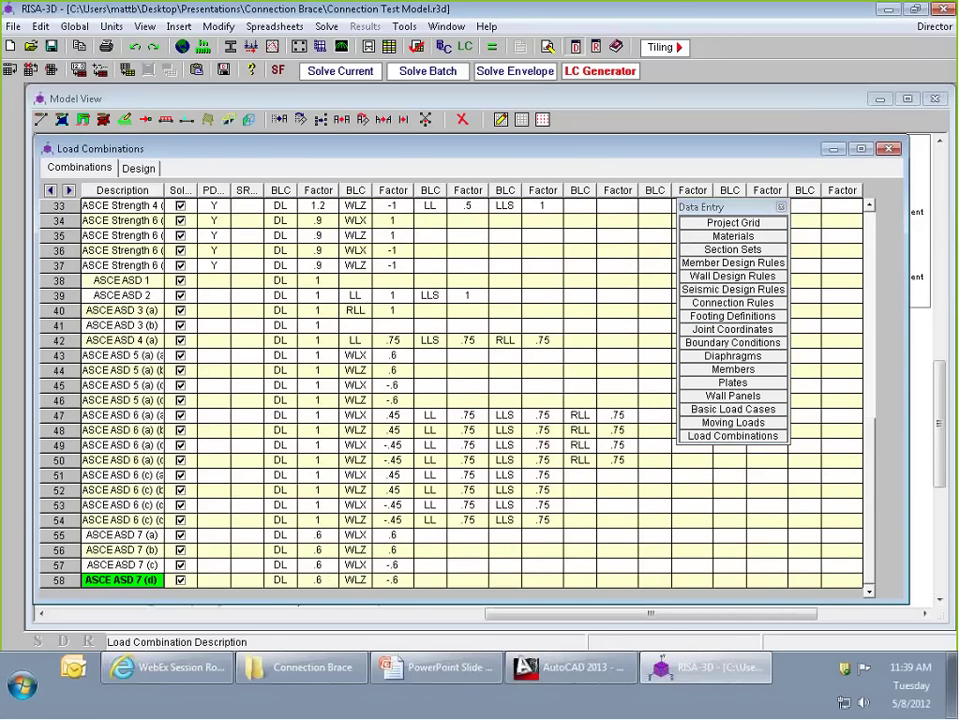
pyautogui.click(136, 168)
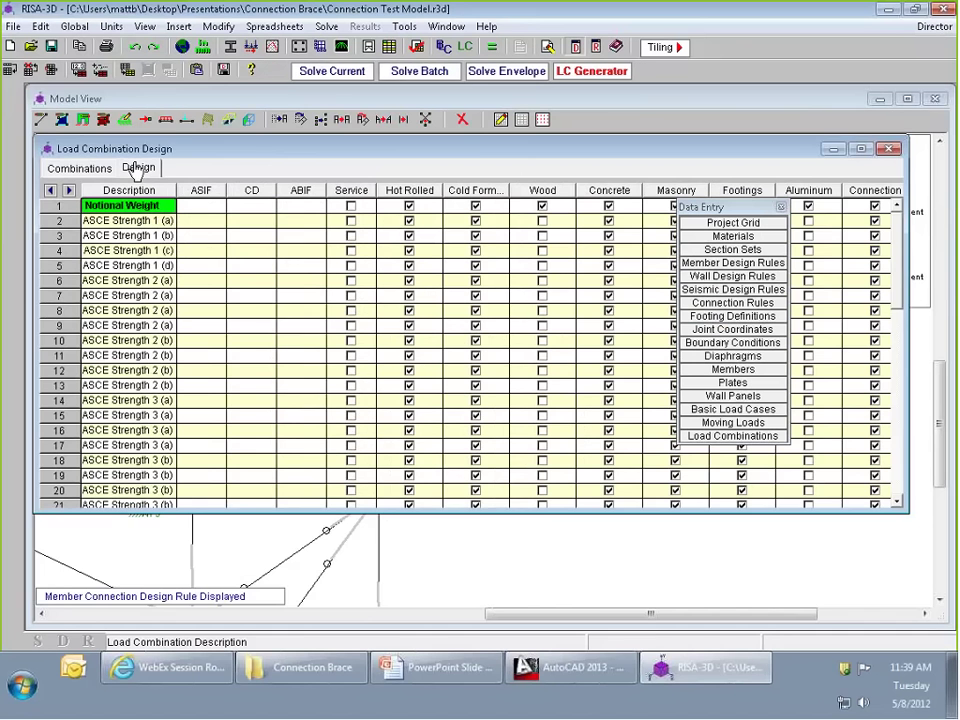
pyautogui.moveTo(896, 609); pyautogui.dragTo(896, 609)
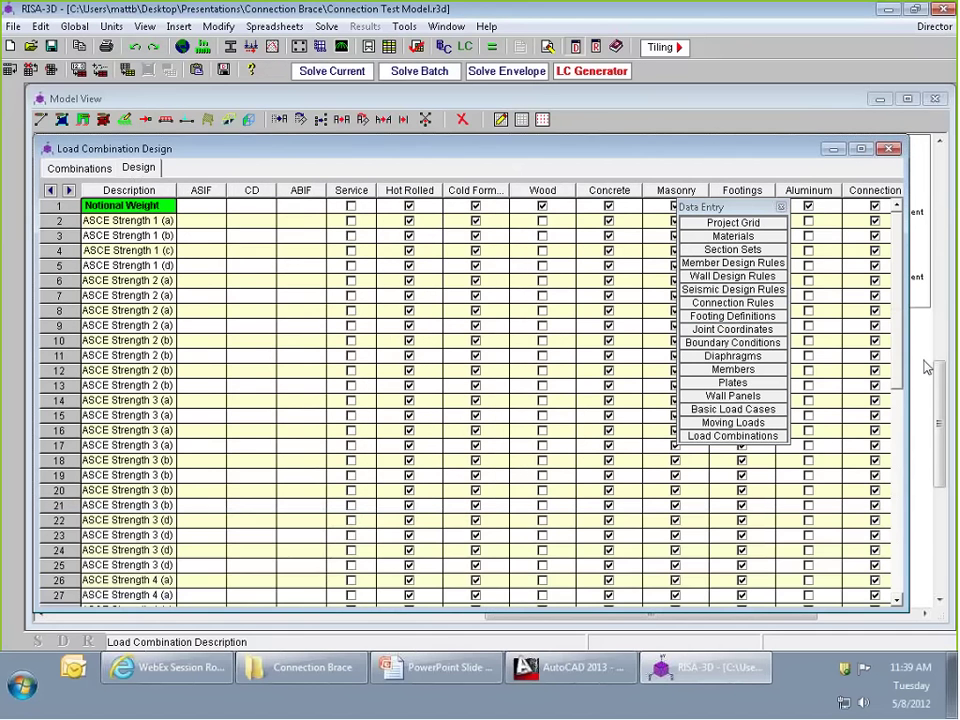
pyautogui.scroll(-5, 903, 357)
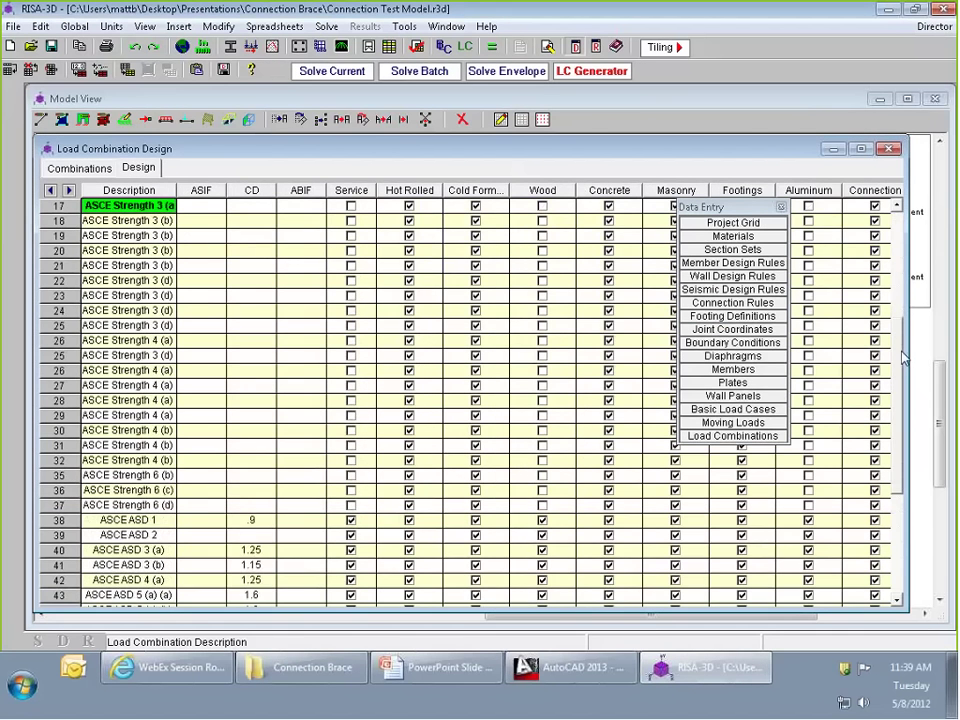
# Clear the Connection design flags of load combinations 1 to 37 with a blank block fill, moving the Data Entry palette off the column.
pyautogui.click(864, 505)
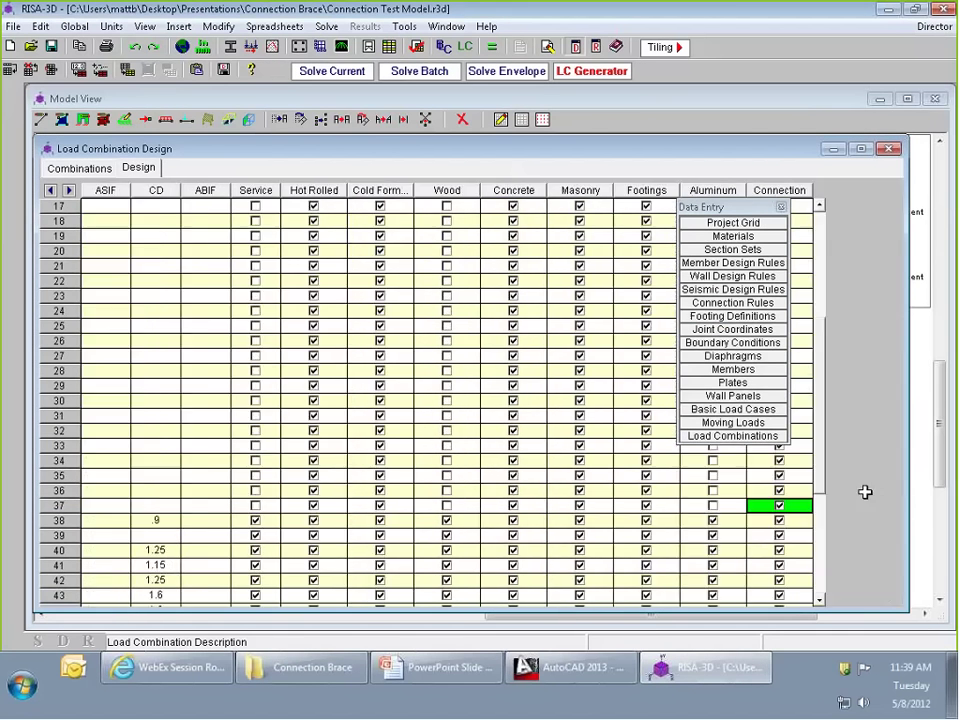
pyautogui.moveTo(720, 207); pyautogui.dragTo(910, 216)
pyautogui.click(735, 508)
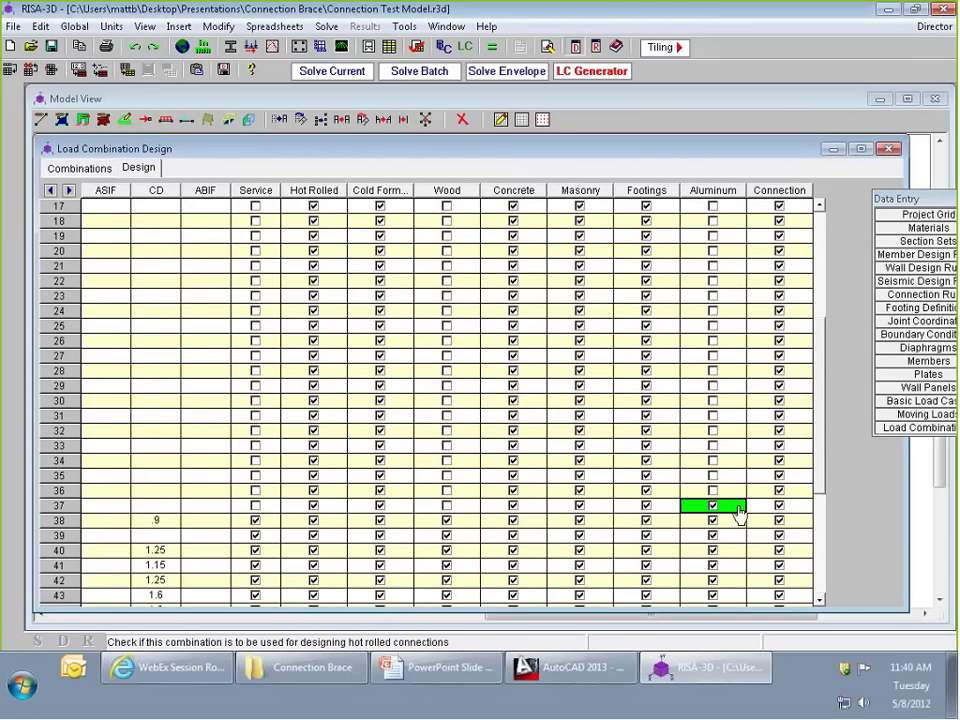
pyautogui.moveTo(779, 505); pyautogui.dragTo(775, 206)
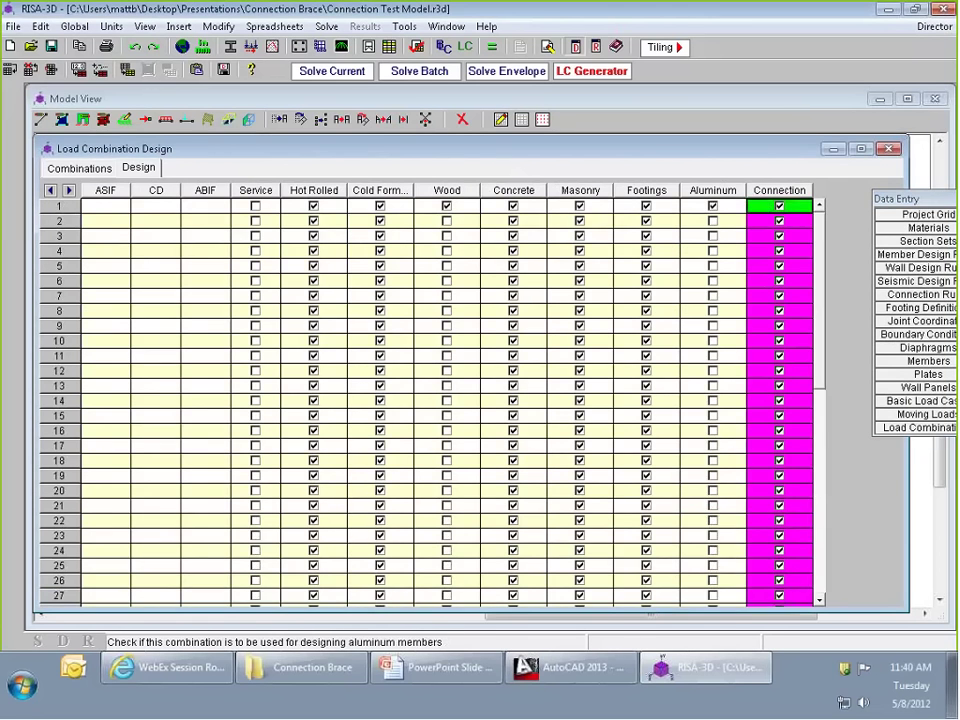
pyautogui.rightClick(776, 250)
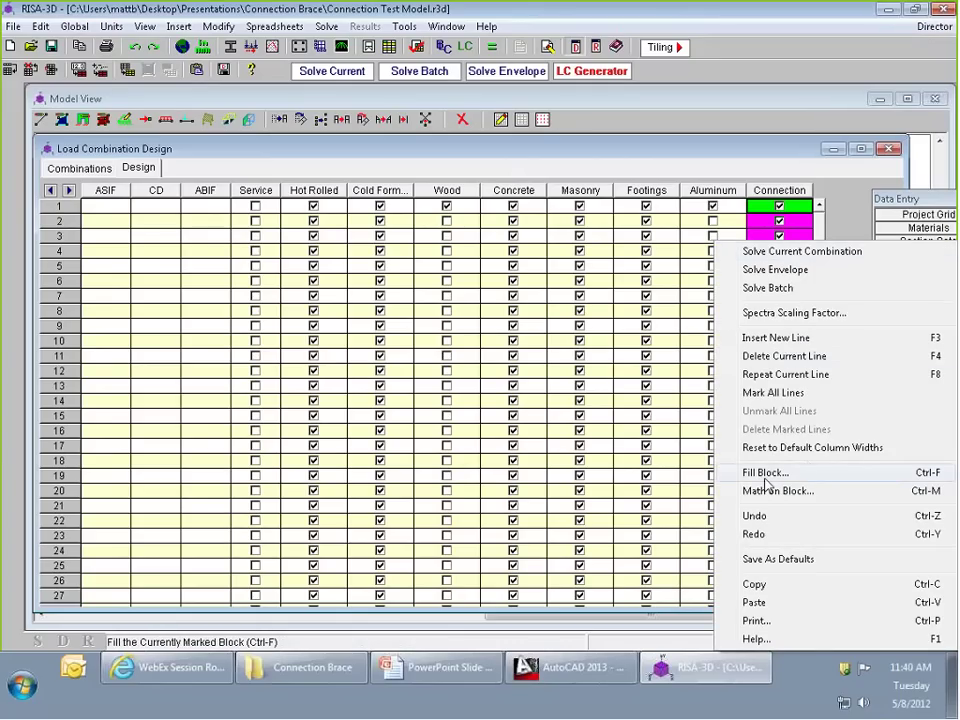
pyautogui.click(766, 473)
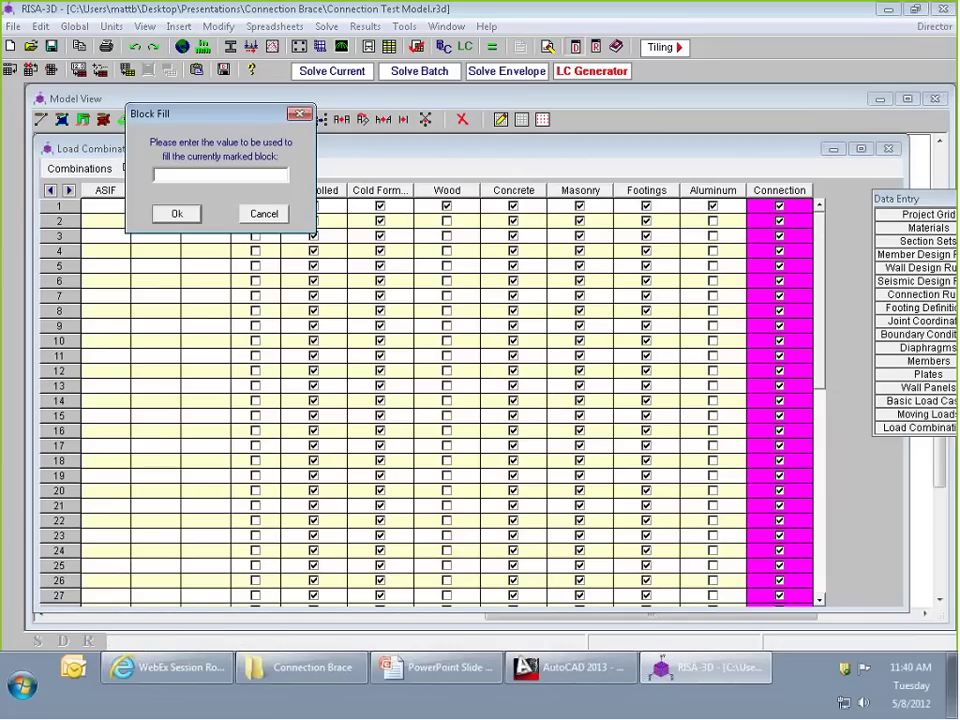
pyautogui.click(178, 218)
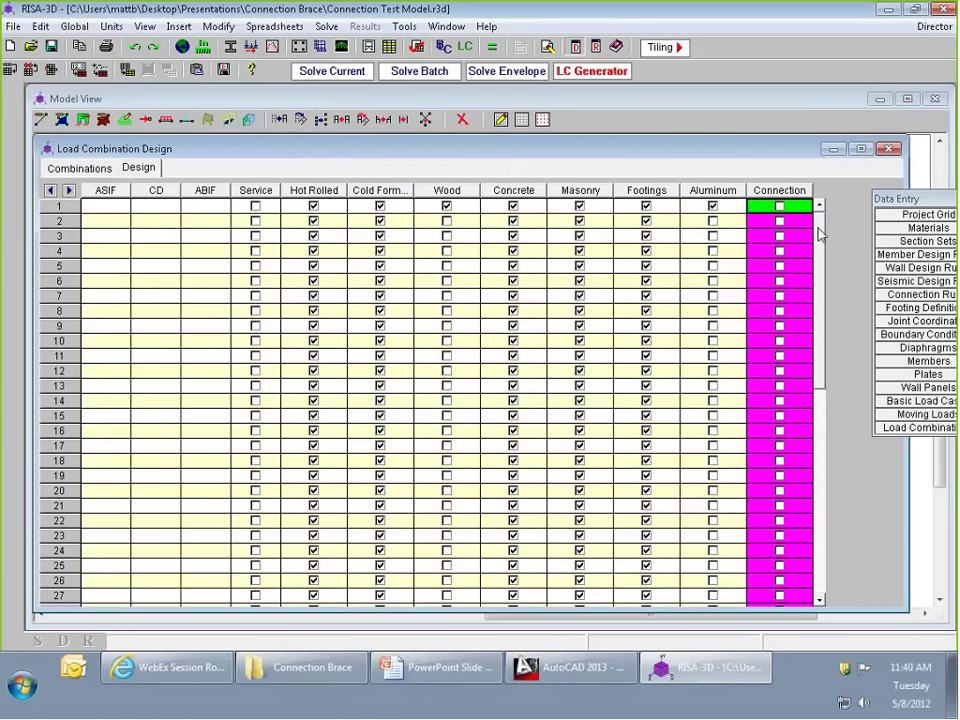
# Check the Connection flags of the ASD combinations against their load factors.
pyautogui.scroll(-10, 825, 517)
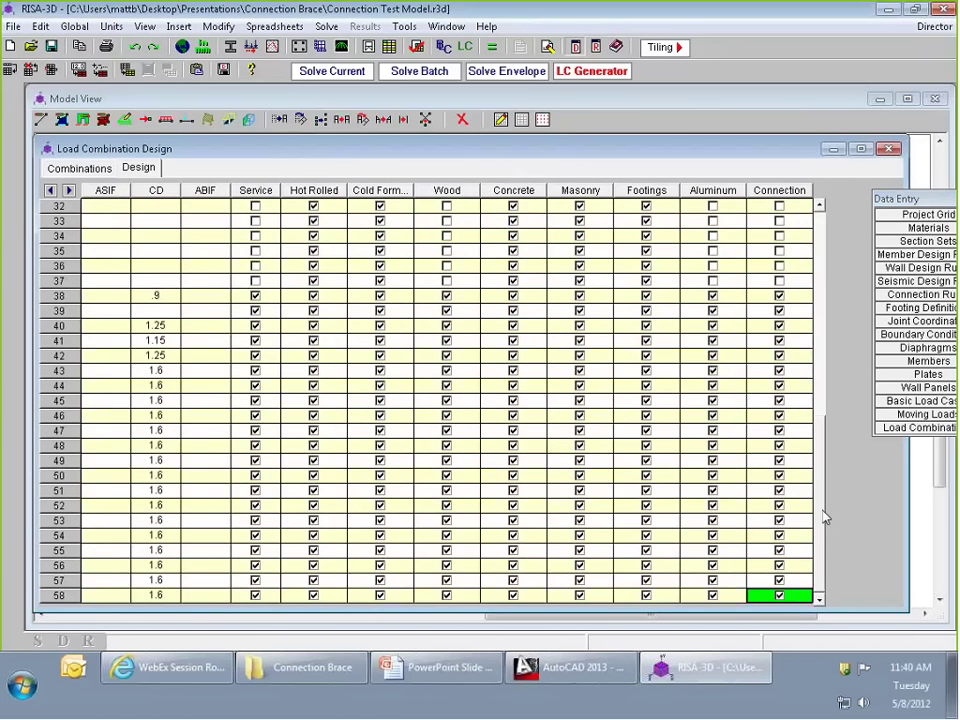
pyautogui.click(79, 168)
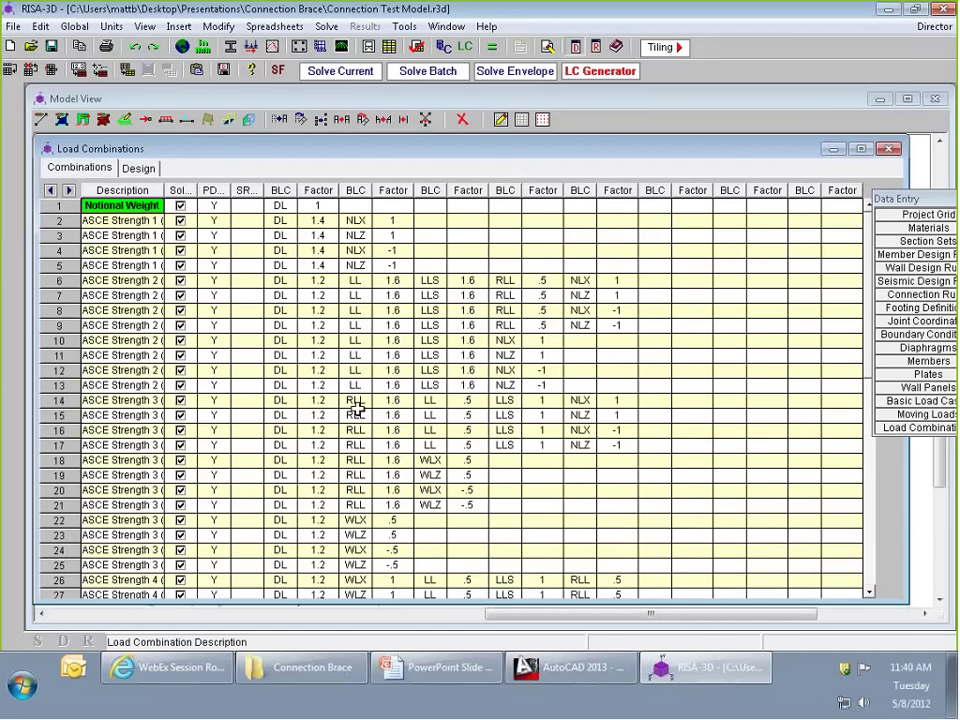
pyautogui.moveTo(868, 303); pyautogui.dragTo(867, 511)
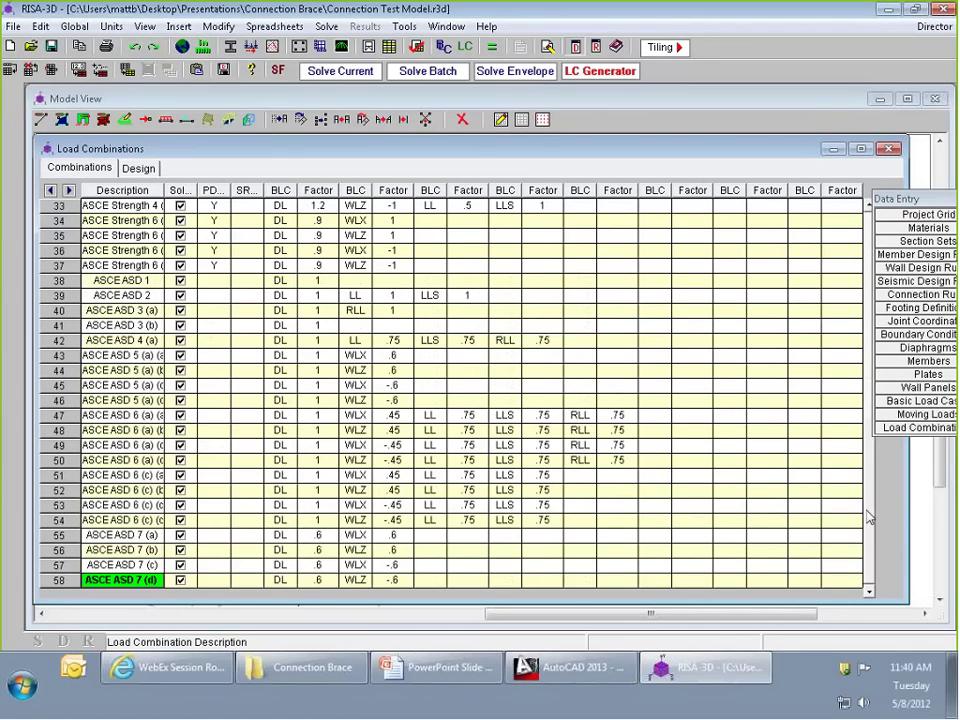
pyautogui.click(139, 168)
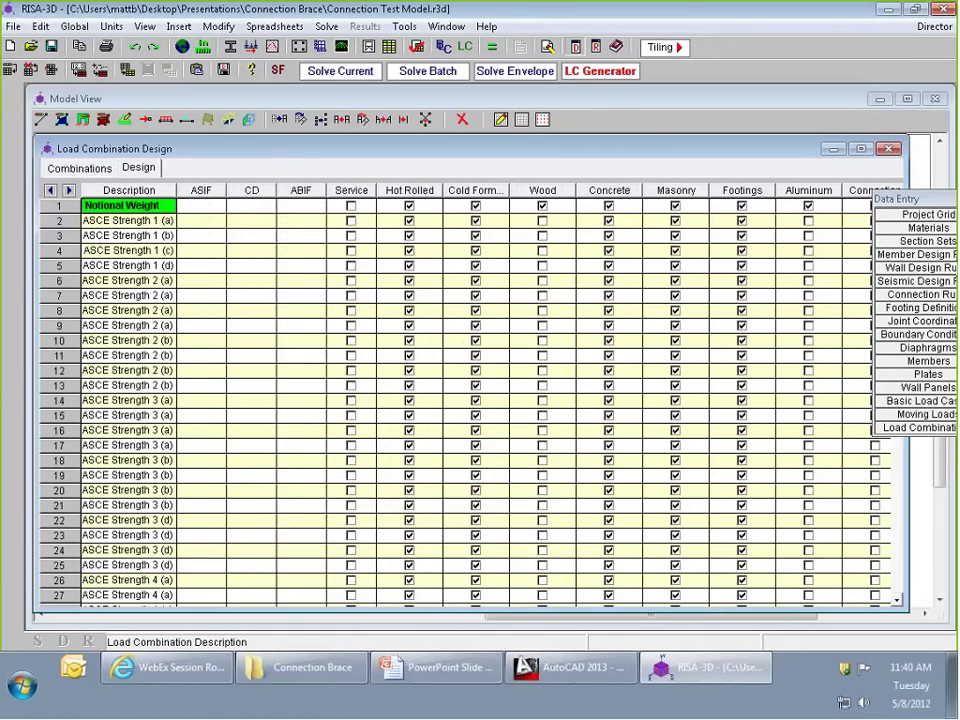
# Return to the load combination factors and run a batch solution of the combinations.
pyautogui.click(80, 168)
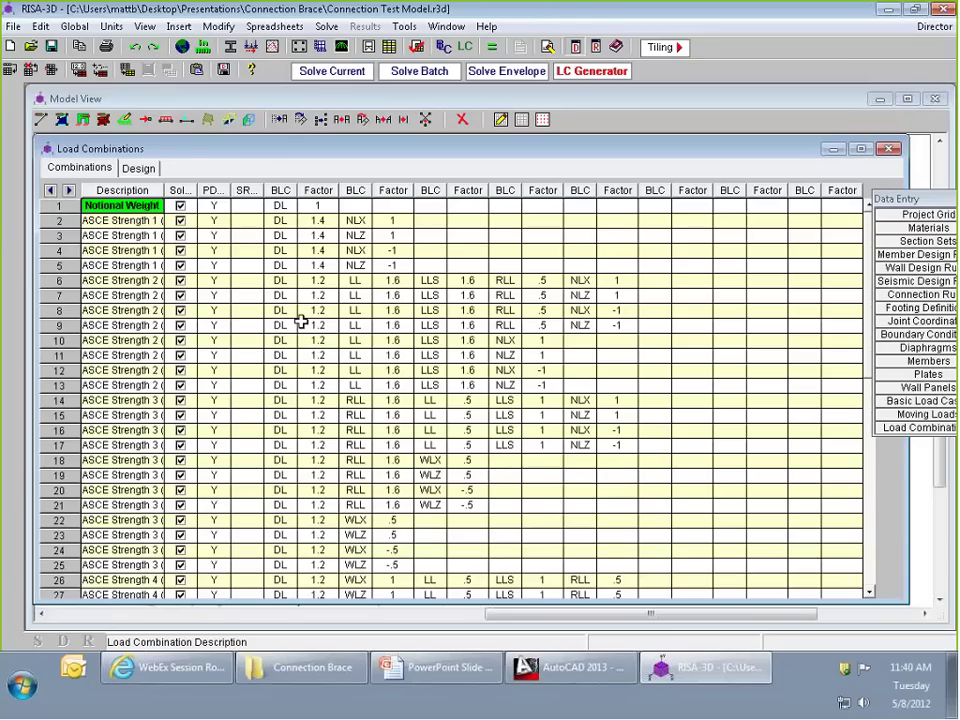
pyautogui.click(428, 71)
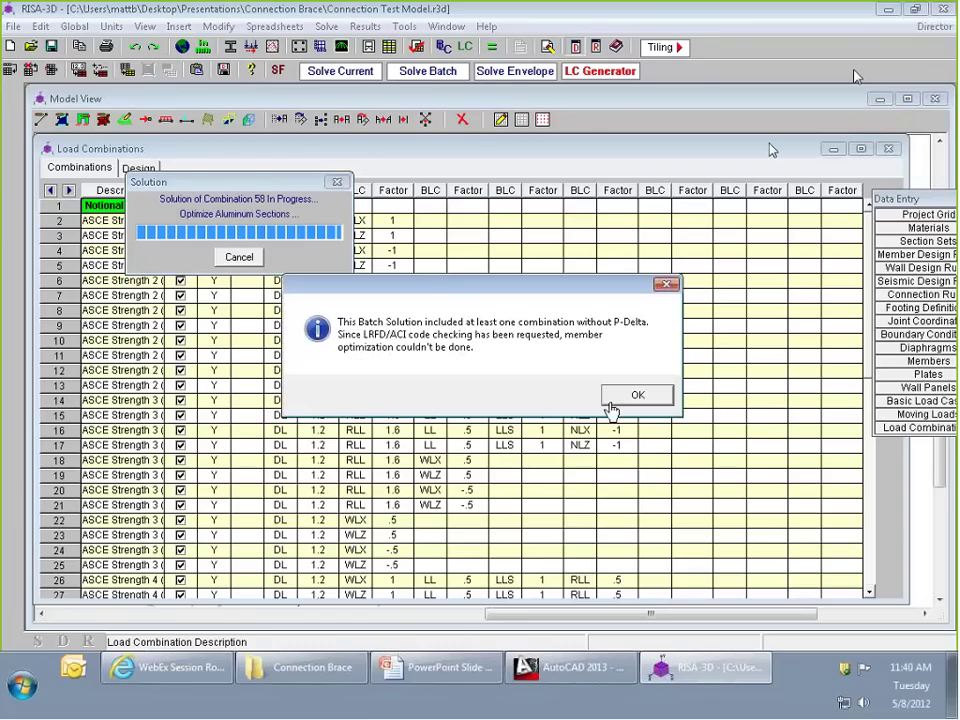
pyautogui.click(612, 398)
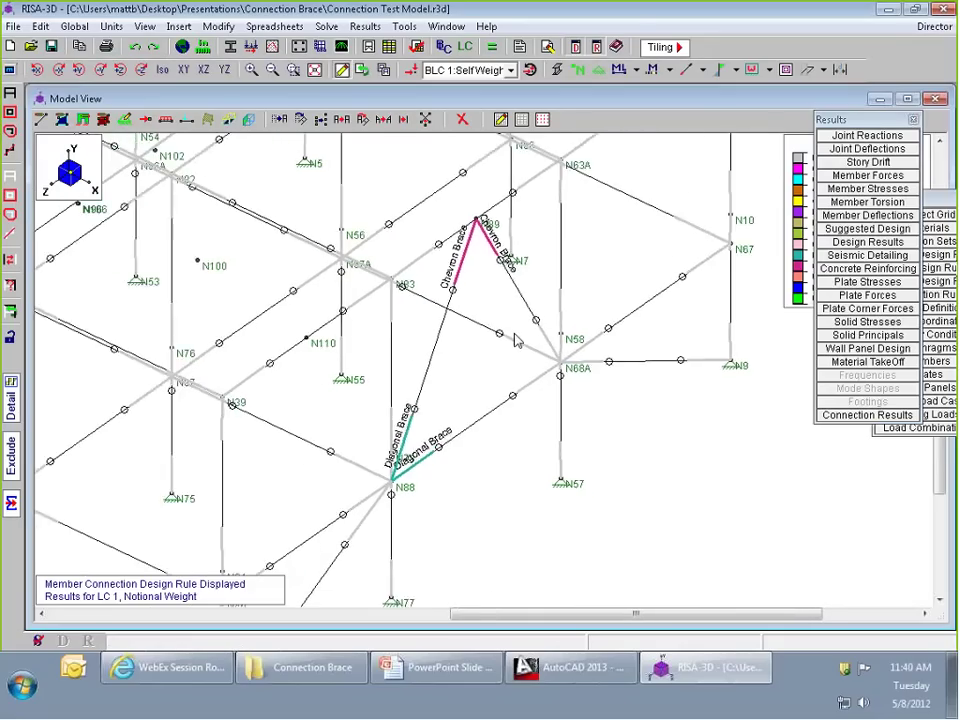
# Transfer the solved model to RISAConnection and open the M112 J - M111 J connection in the Chevron Brace (Lateral) group.
pyautogui.scroll(1, 508, 302)
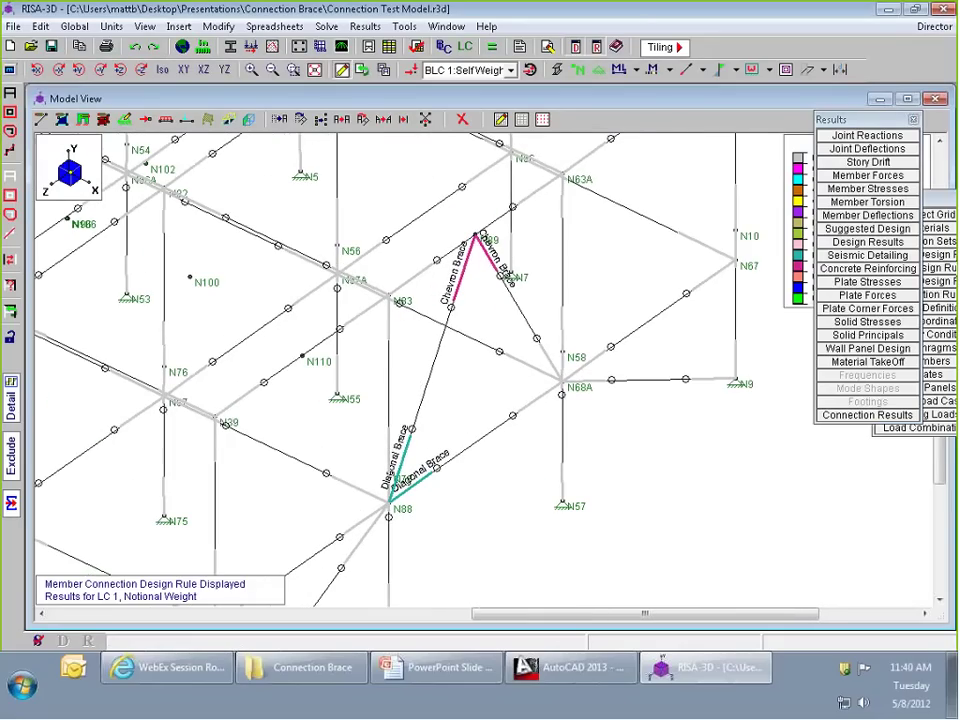
pyautogui.click(931, 29)
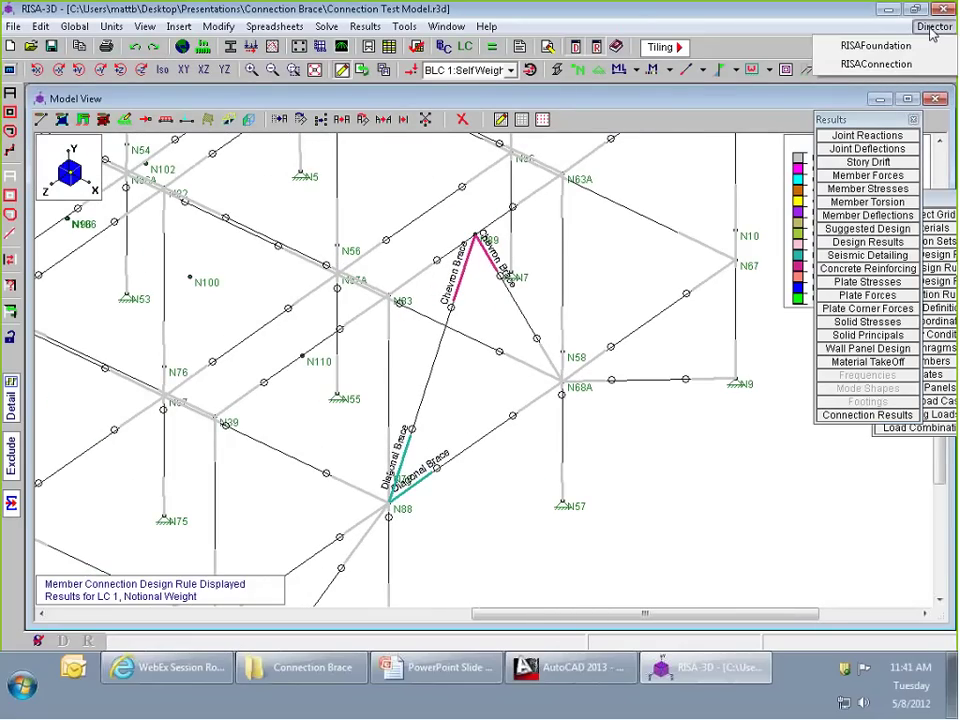
pyautogui.click(876, 63)
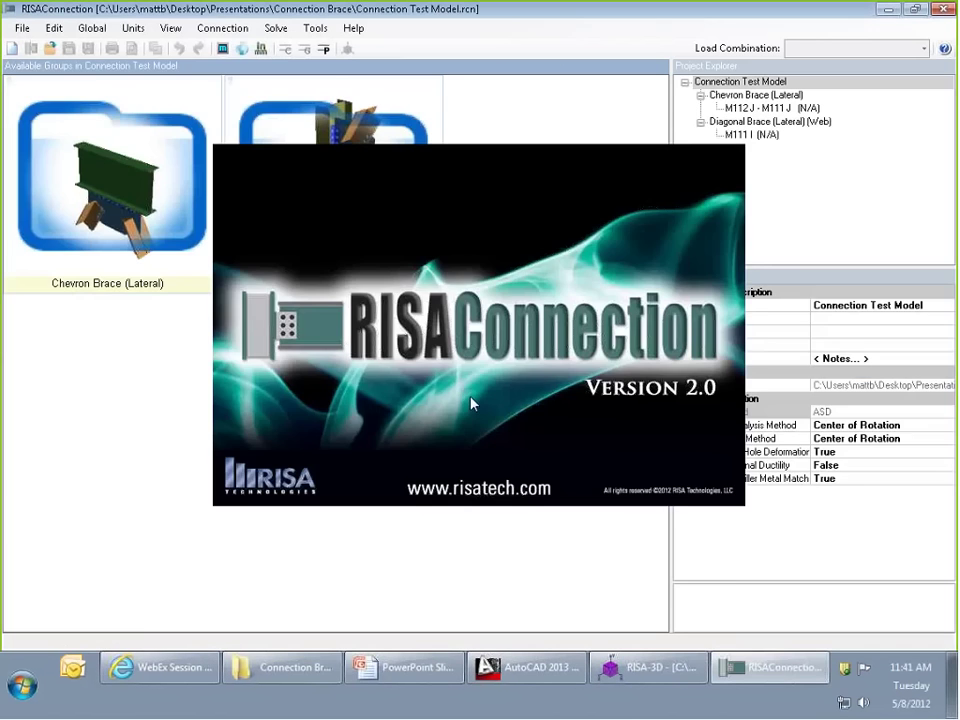
pyautogui.doubleClick(118, 154)
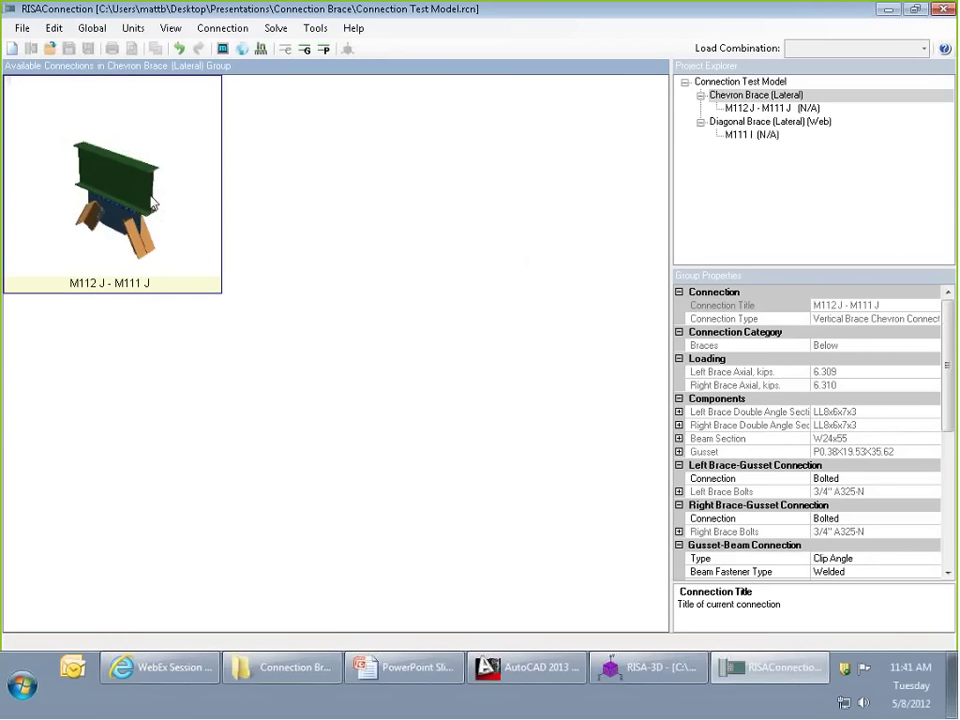
pyautogui.doubleClick(137, 225)
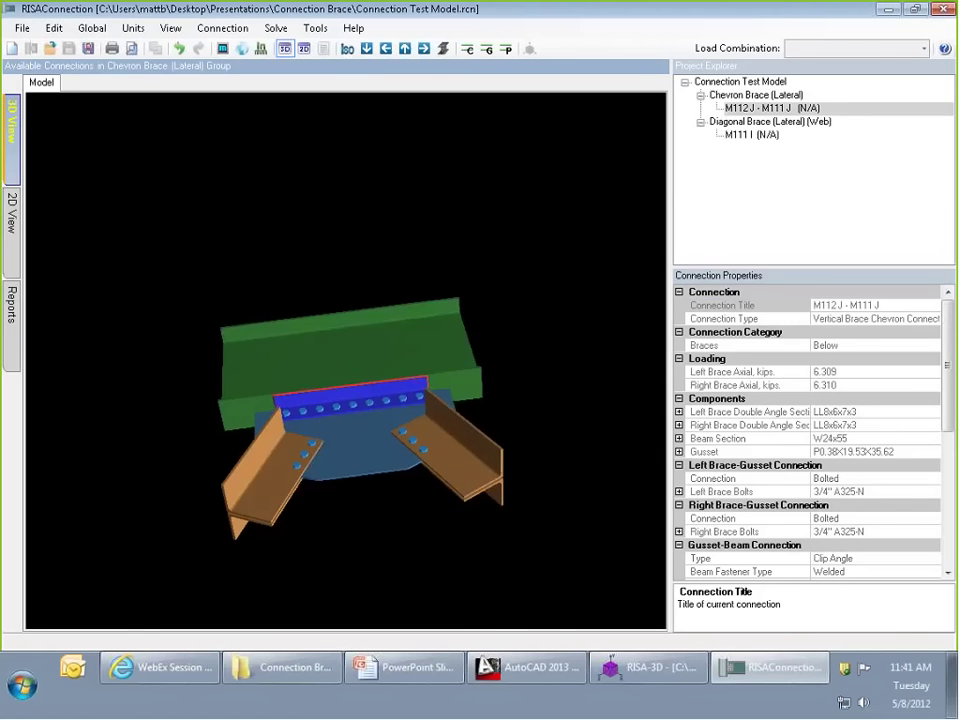
# Locate the chevron brace joint in the RISA-3D model and display the member labels in place of the connection rules.
pyautogui.click(643, 684)
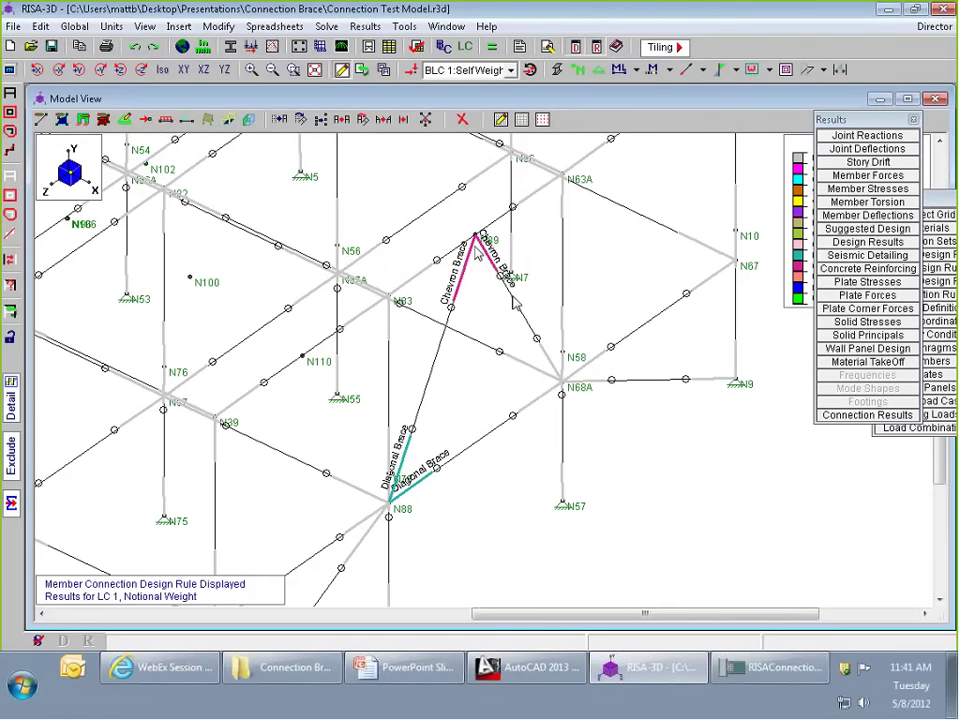
pyautogui.click(742, 664)
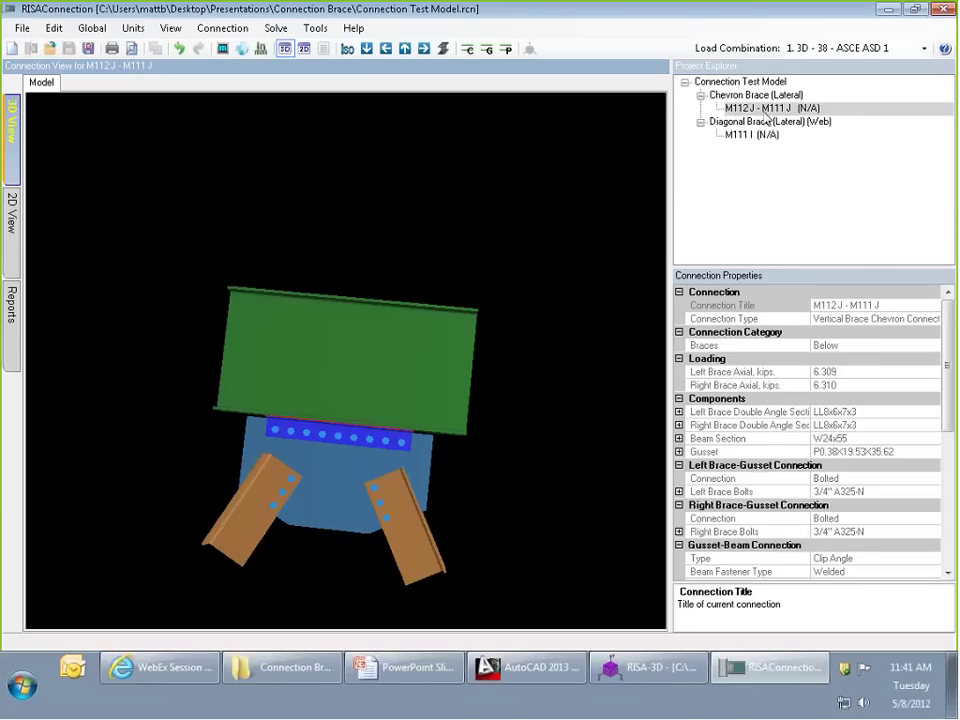
pyautogui.click(648, 667)
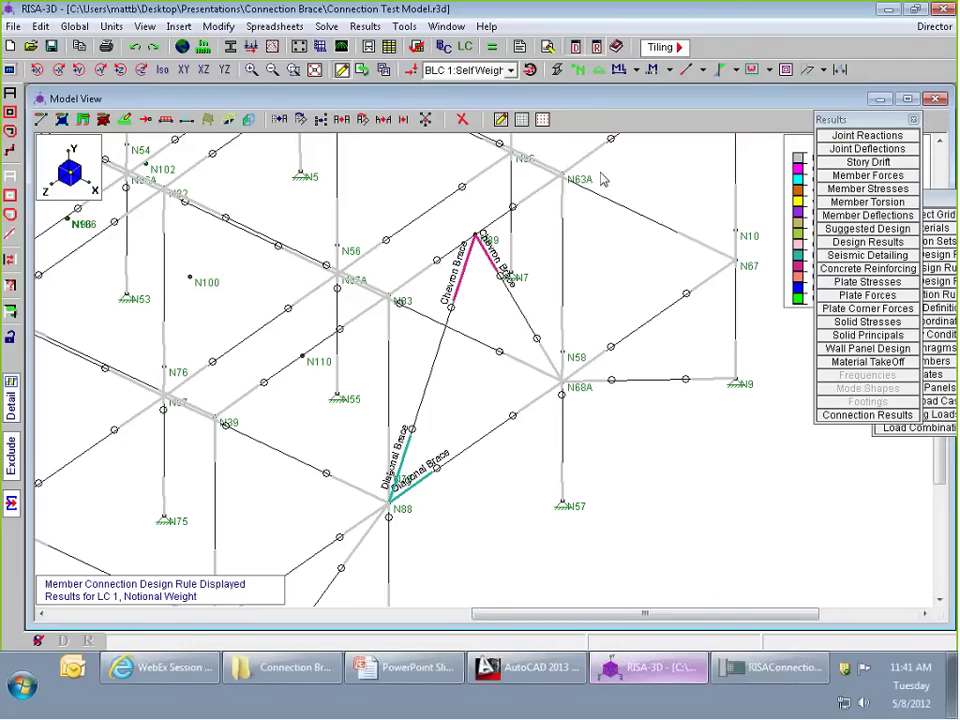
pyautogui.click(628, 69)
pyautogui.click(652, 104)
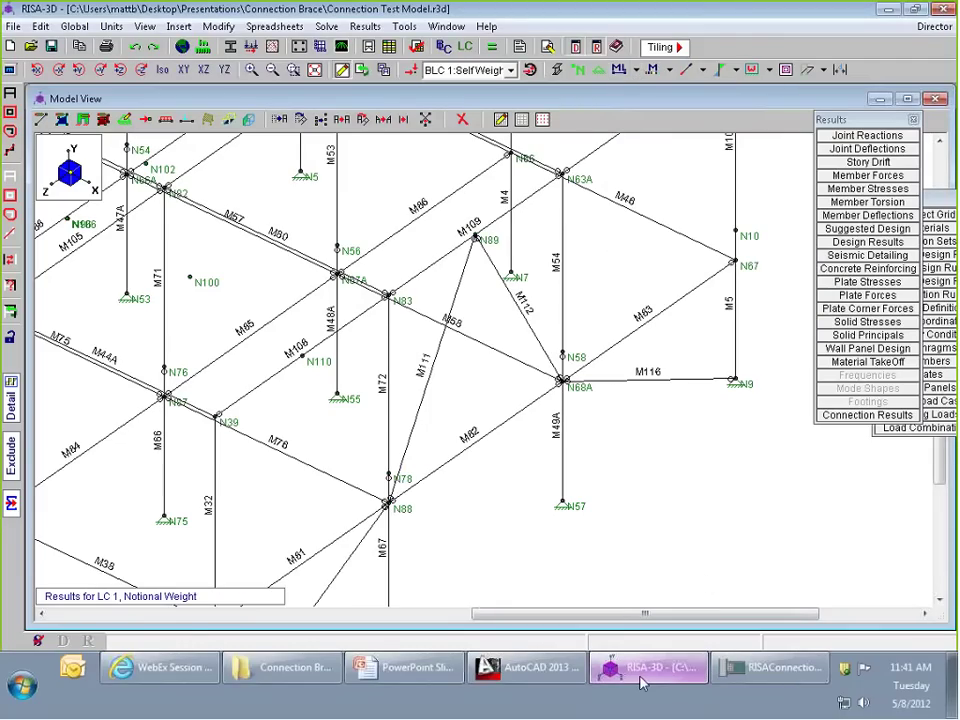
# Switch to RISAConnection and view the chevron connection face-on to match its braces with the labelled members.
pyautogui.click(769, 668)
pyautogui.moveTo(410, 486); pyautogui.dragTo(448, 480)
pyautogui.scroll(3, 407, 521)
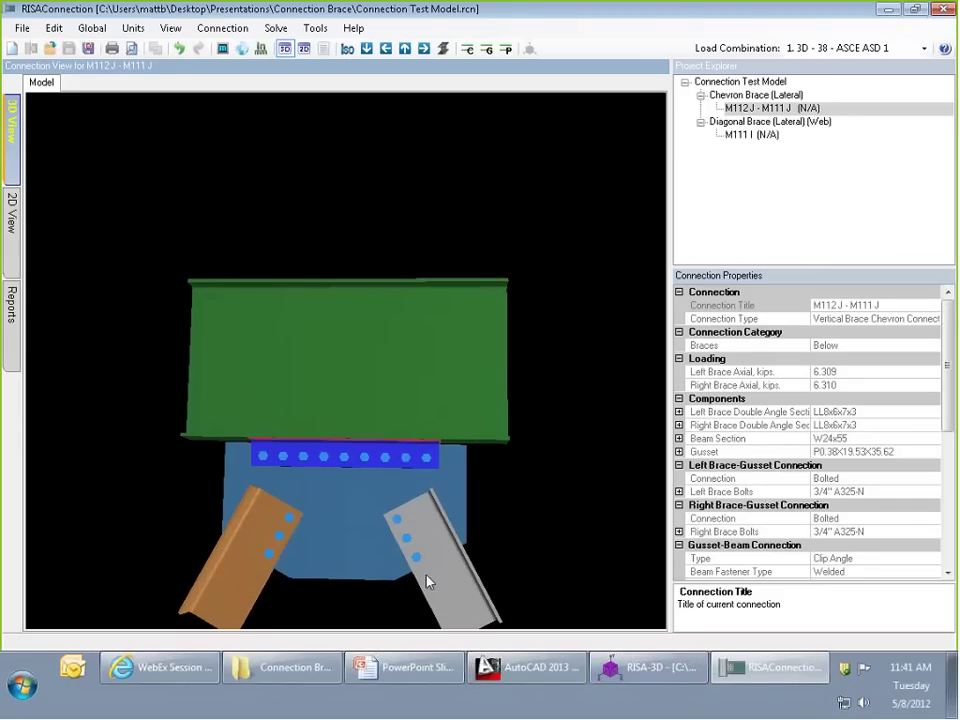
# Set the left brace bolts to 2 rows in the properties of the Chevron Brace (Lateral) group.
pyautogui.click(474, 575)
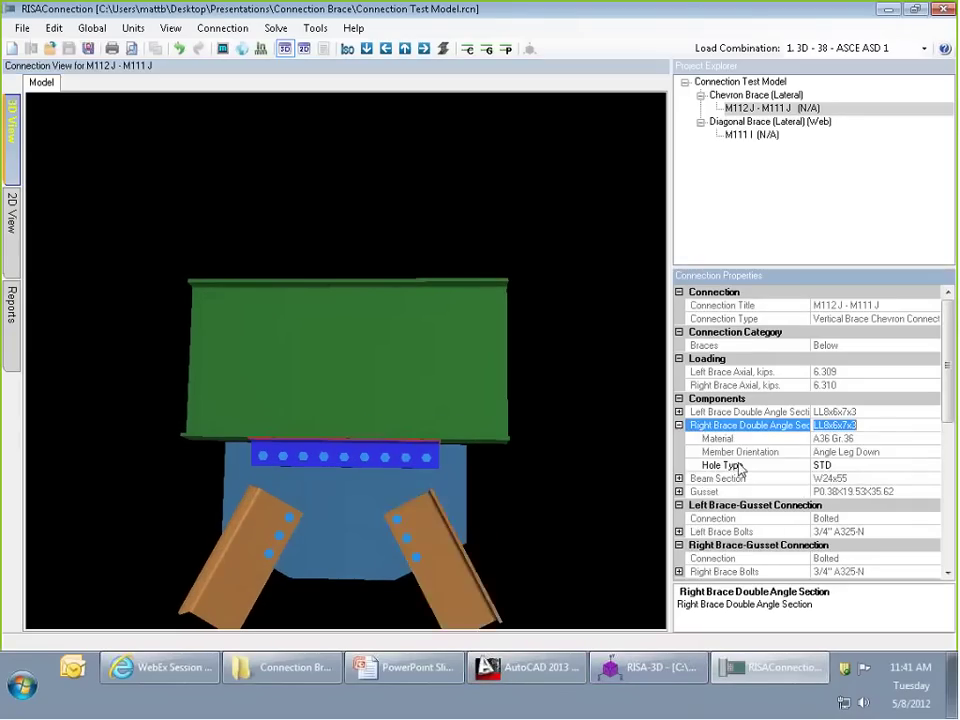
pyautogui.click(452, 476)
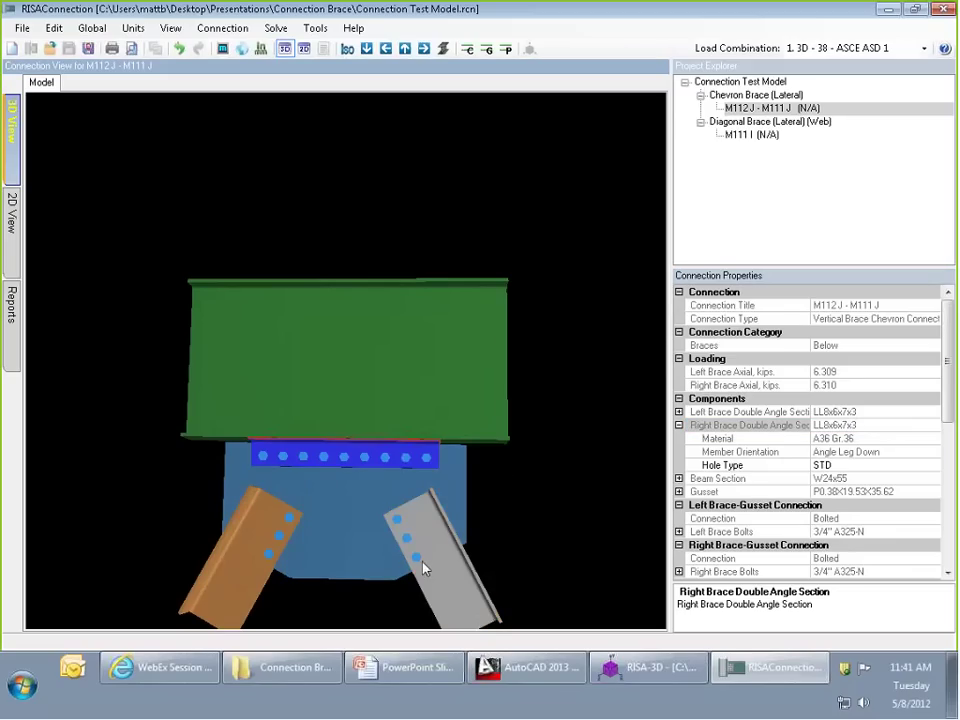
pyautogui.click(755, 97)
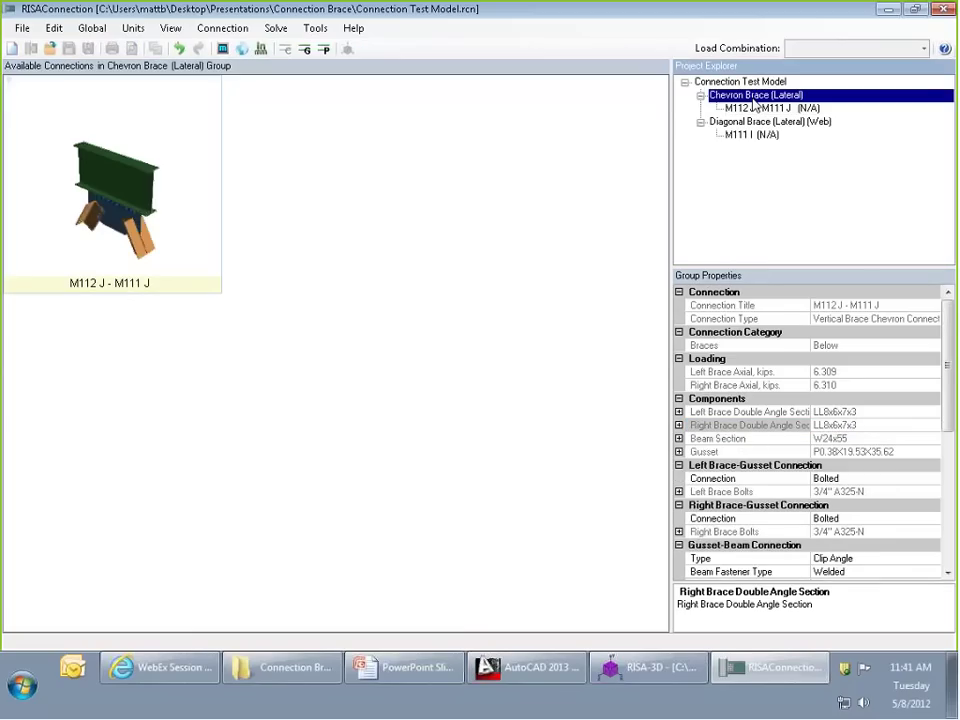
pyautogui.click(679, 492)
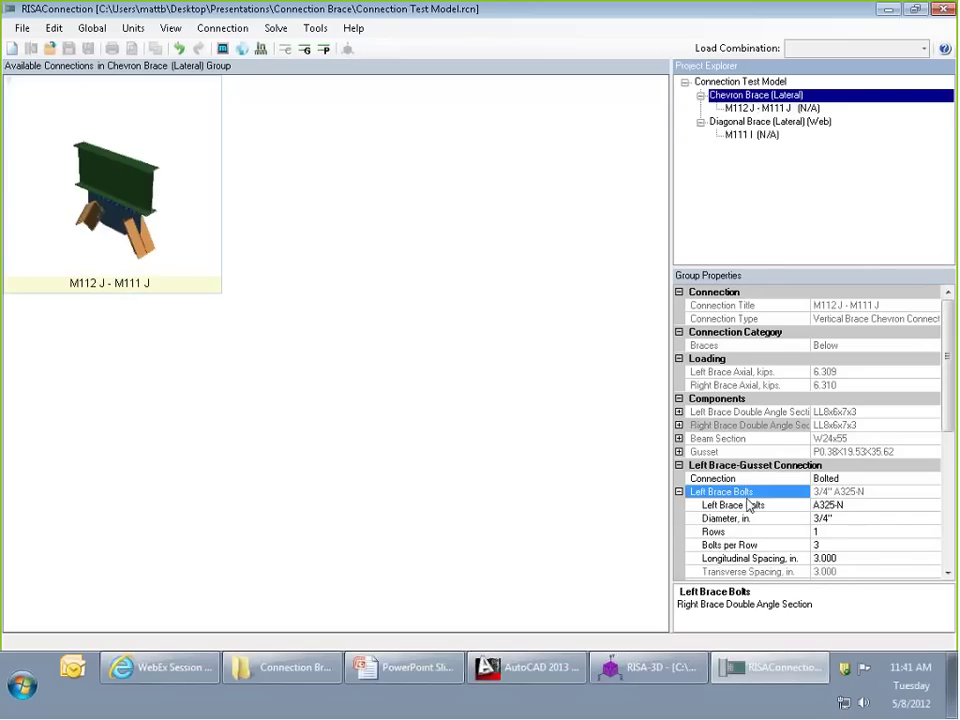
pyautogui.click(890, 532)
pyautogui.press('BackSpace')
pyautogui.write('2')
pyautogui.moveTo(948, 396); pyautogui.dragTo(949, 476)
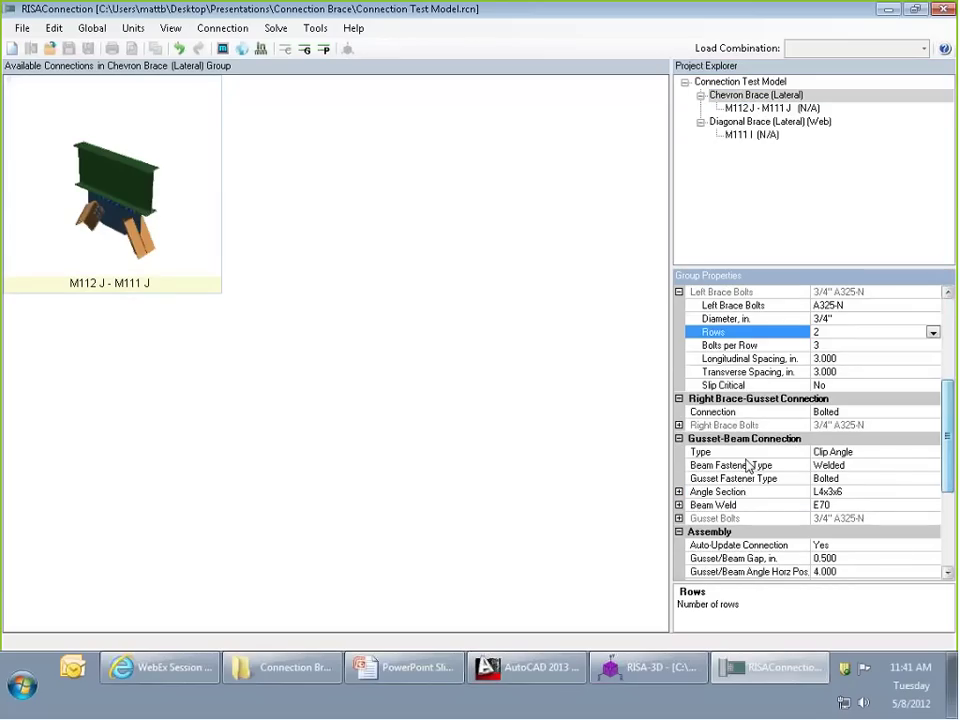
# Set the right brace bolts of the chevron brace group to 2 rows as well.
pyautogui.click(680, 425)
pyautogui.click(838, 465)
pyautogui.write('2')
pyautogui.scroll(3, 799, 452)
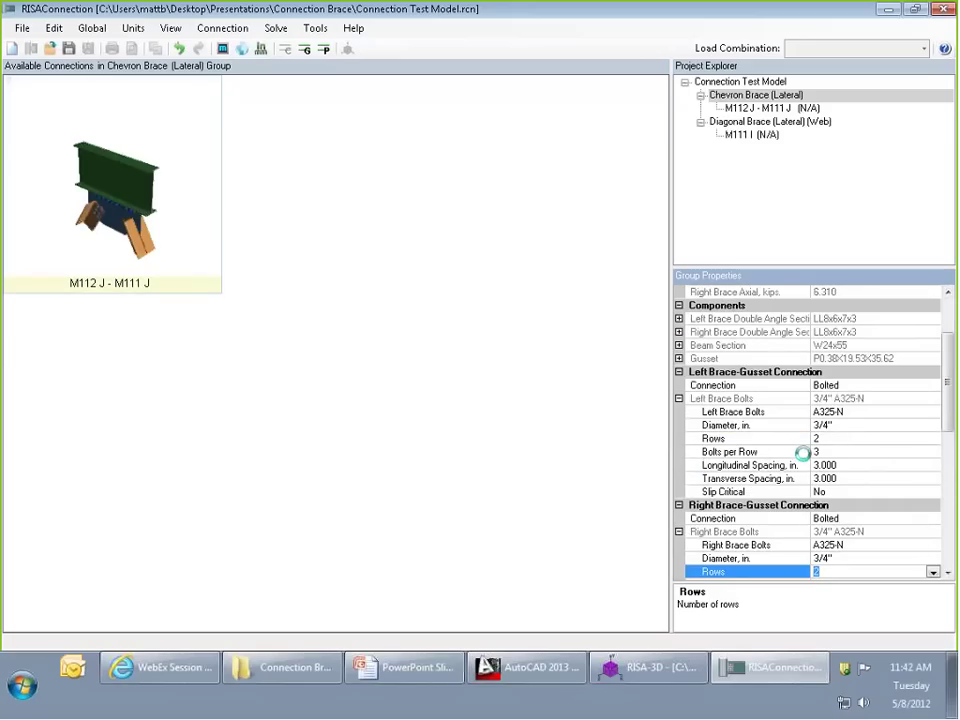
# Open the M112 J - M111 J connection in 3D to check its bolt layout and solve all connections.
pyautogui.doubleClick(111, 198)
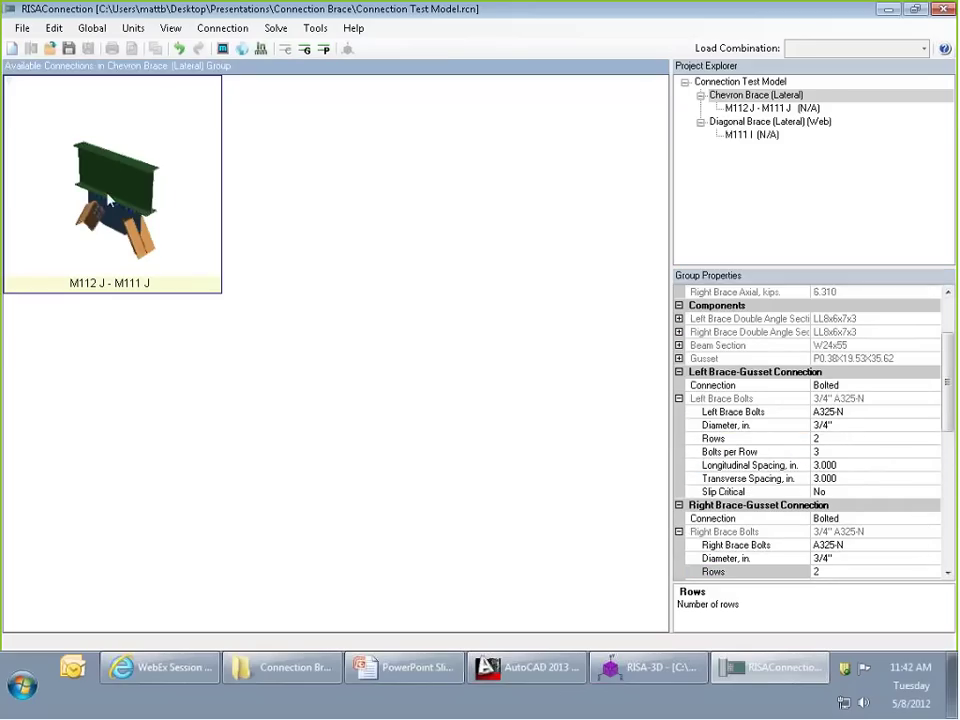
pyautogui.moveTo(583, 325); pyautogui.dragTo(452, 346)
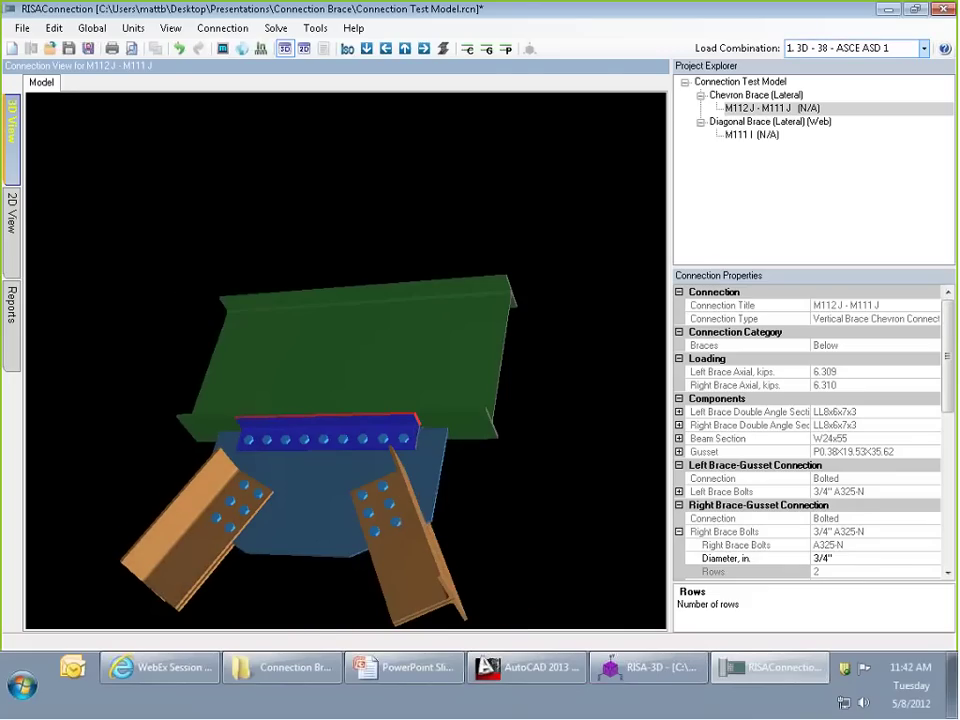
pyautogui.click(488, 50)
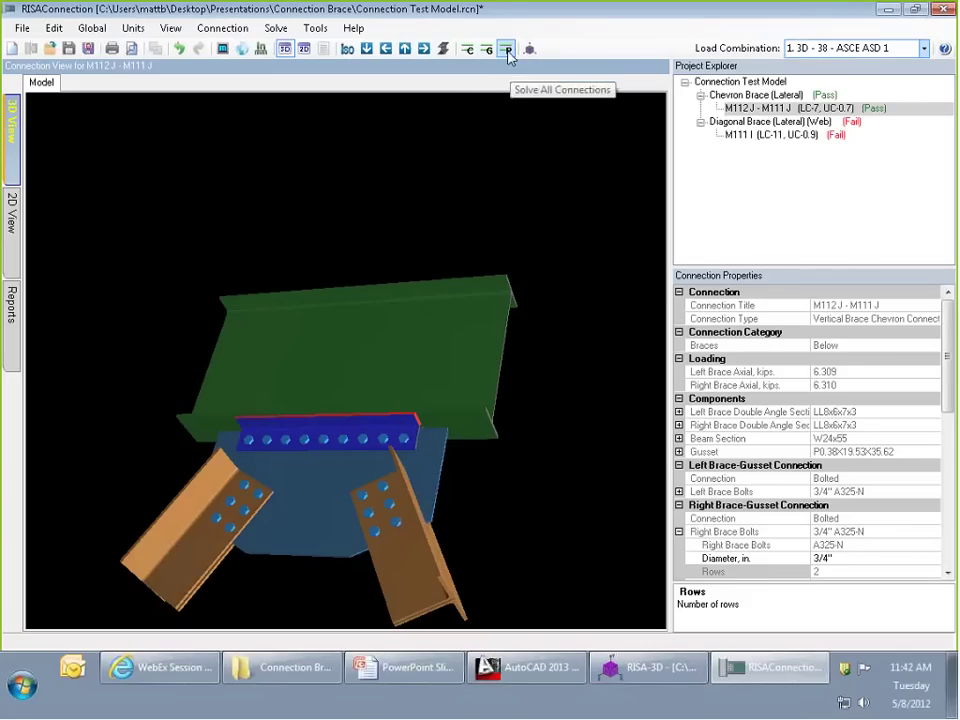
pyautogui.moveTo(489, 279); pyautogui.dragTo(544, 325)
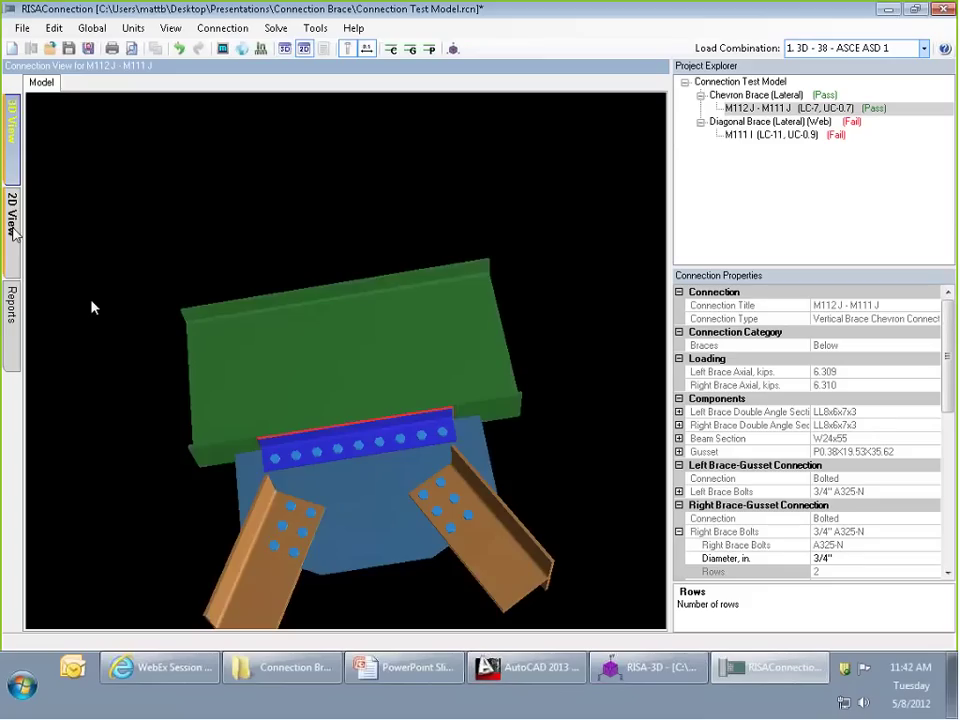
# Review the chevron connection's dimensioned 2D view, its summary report and its gusset-to-beam limit state checks.
pyautogui.click(13, 222)
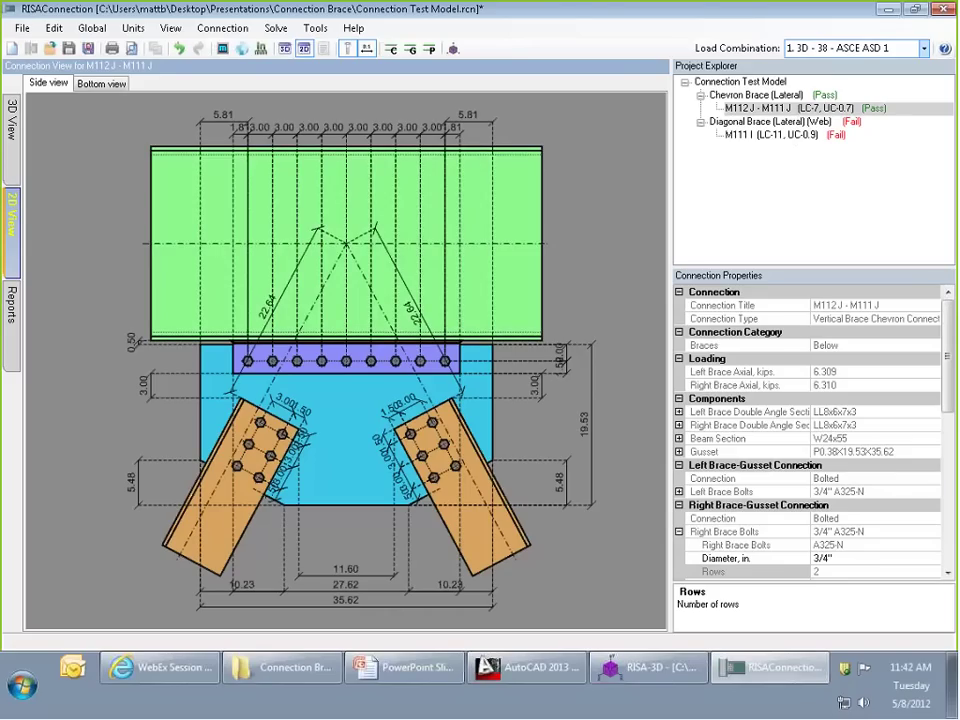
pyautogui.click(13, 308)
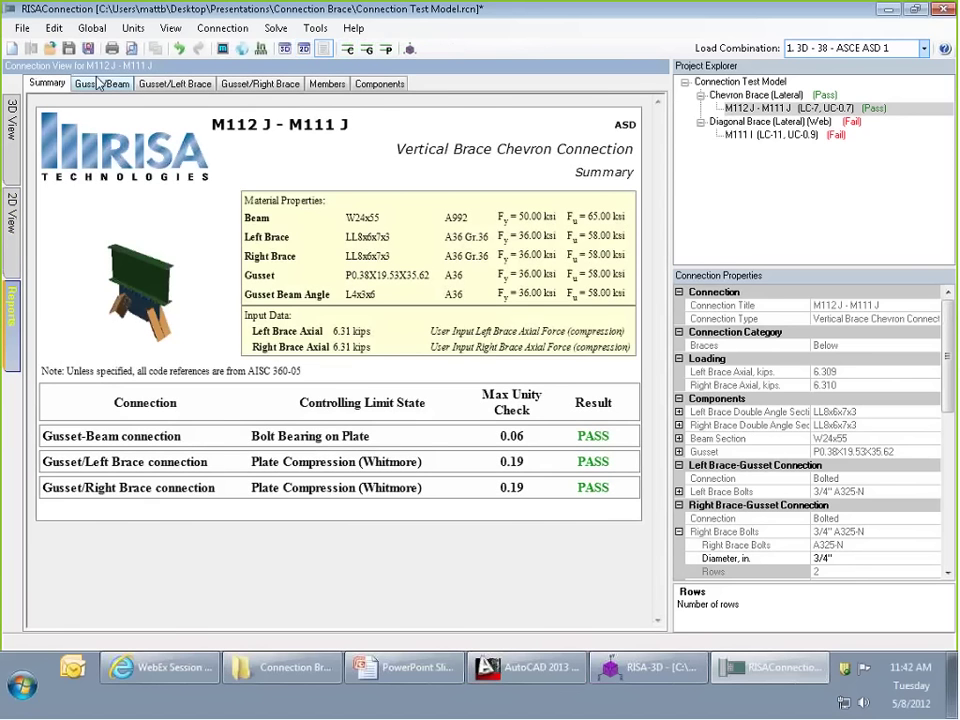
pyautogui.click(100, 83)
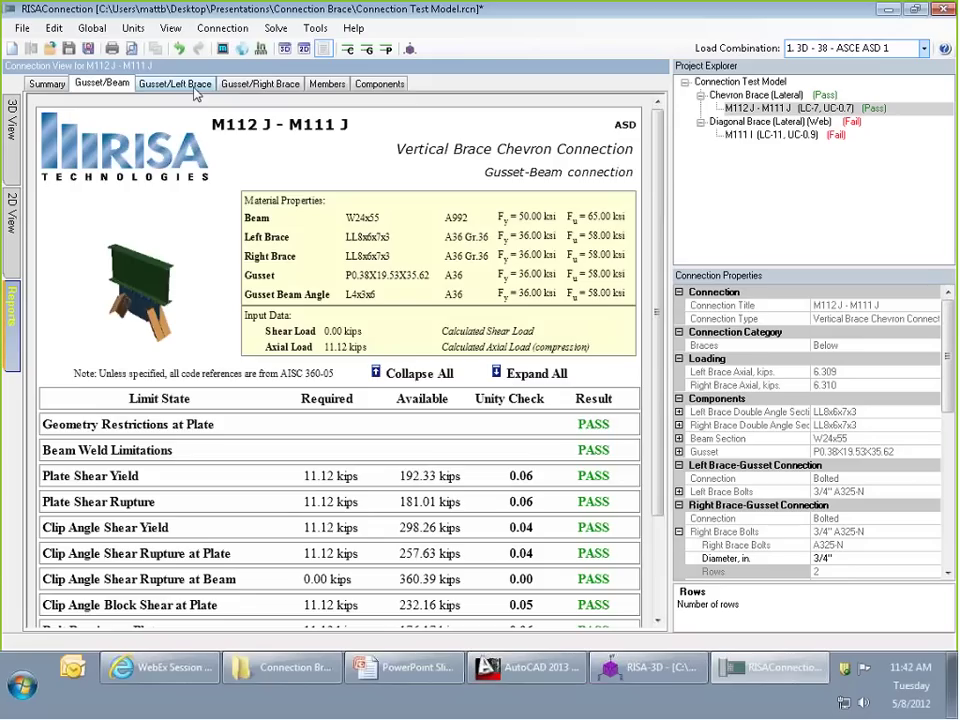
pyautogui.click(46, 84)
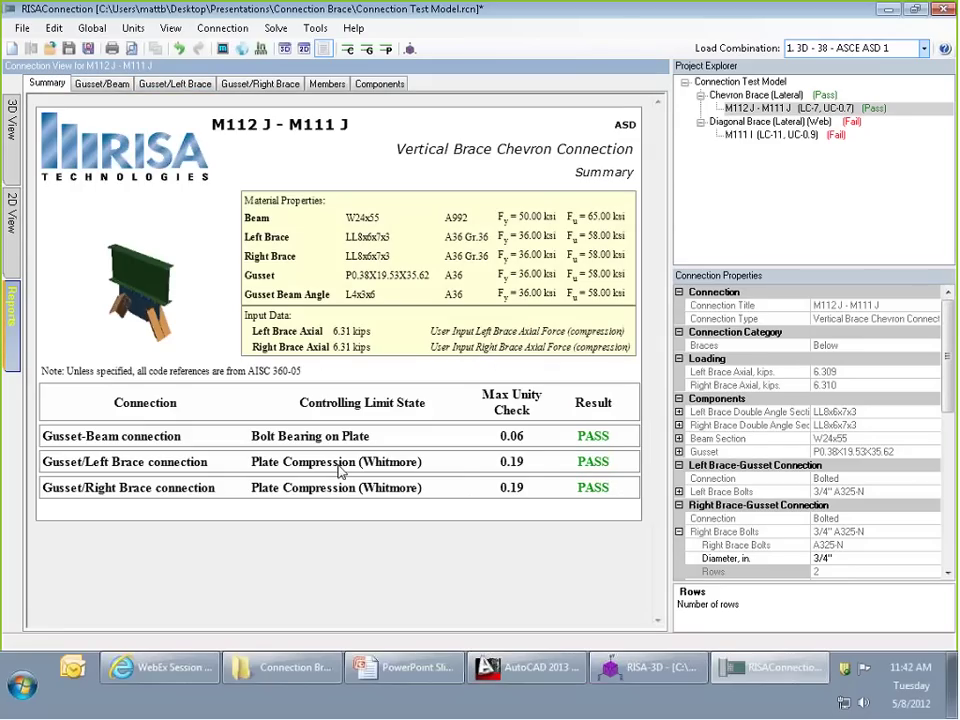
# Open the diagonal brace connection M111 I in the 2D side view and set its top gusset length to 24 in.
pyautogui.click(752, 134)
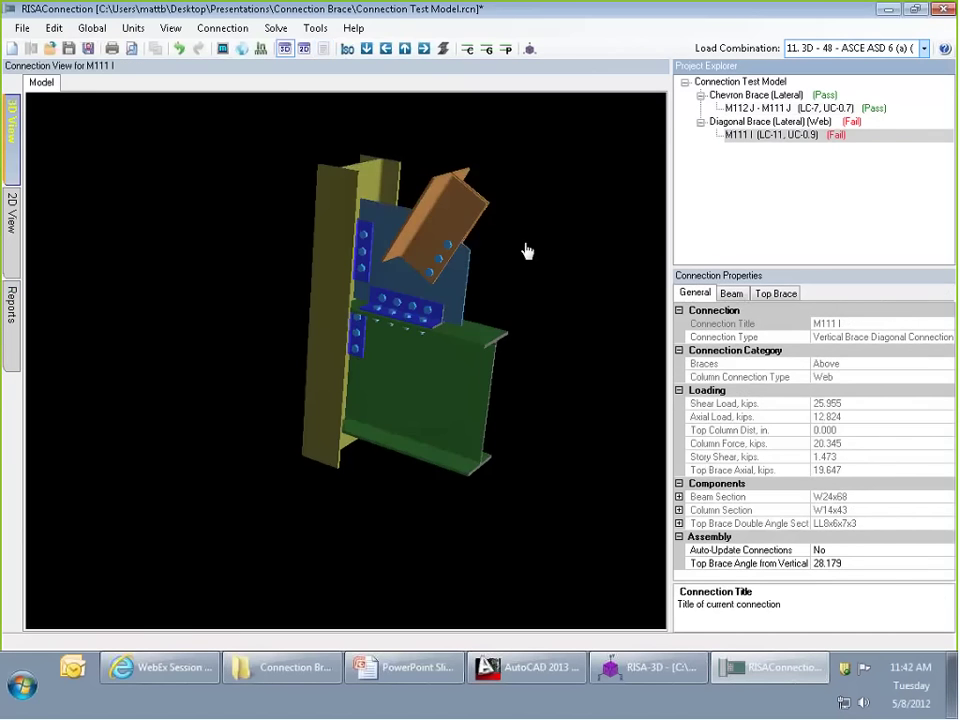
pyautogui.moveTo(528, 251); pyautogui.dragTo(548, 238)
pyautogui.click(12, 225)
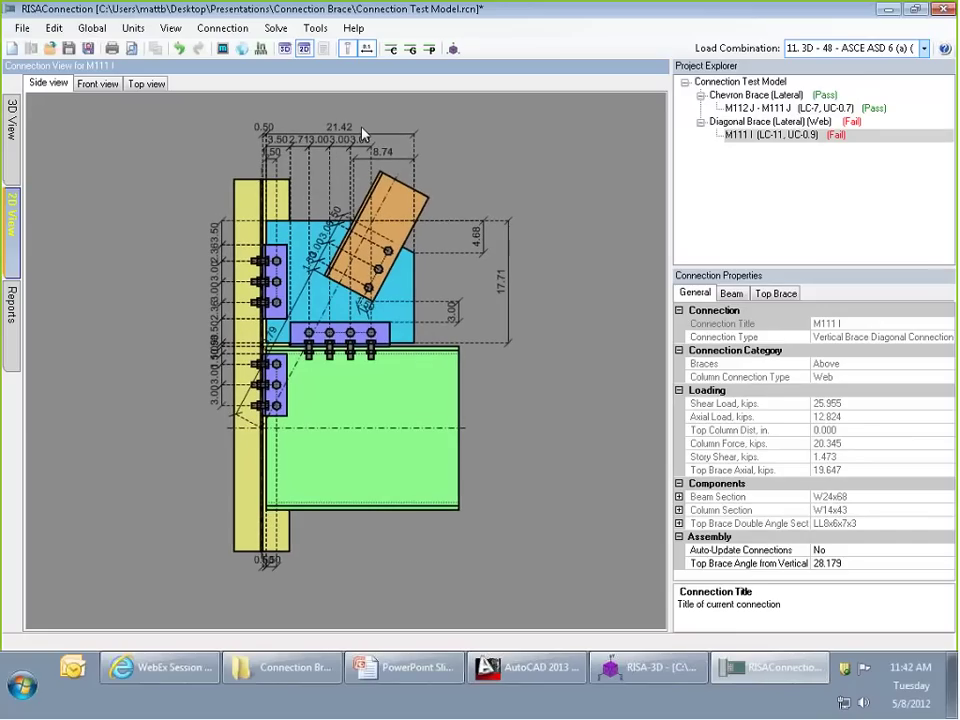
pyautogui.click(343, 128)
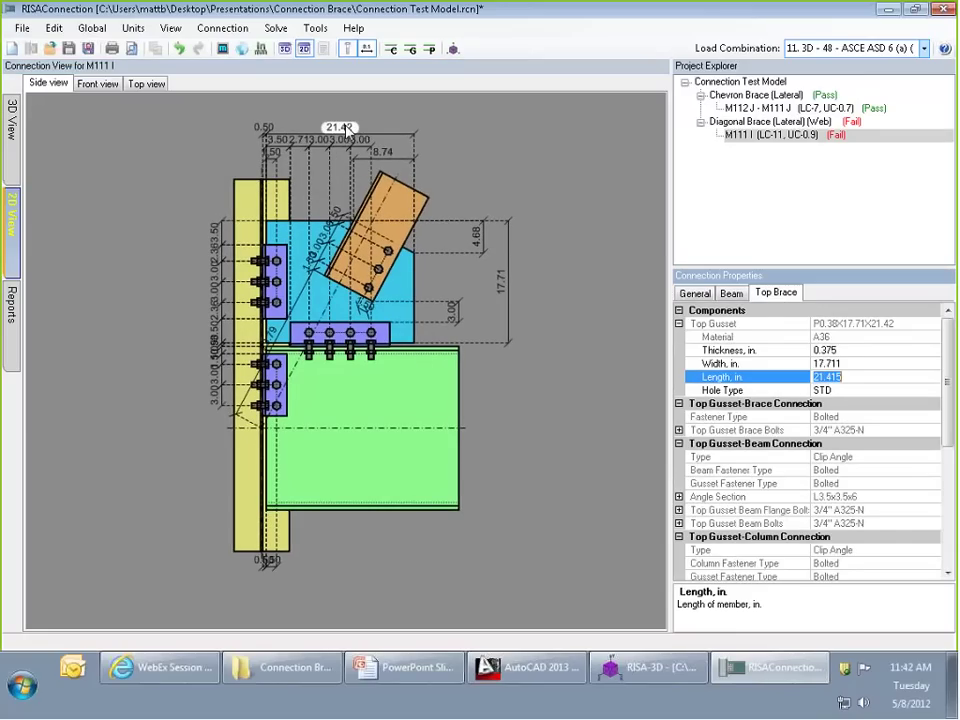
pyautogui.write('24')
pyautogui.press('Return')
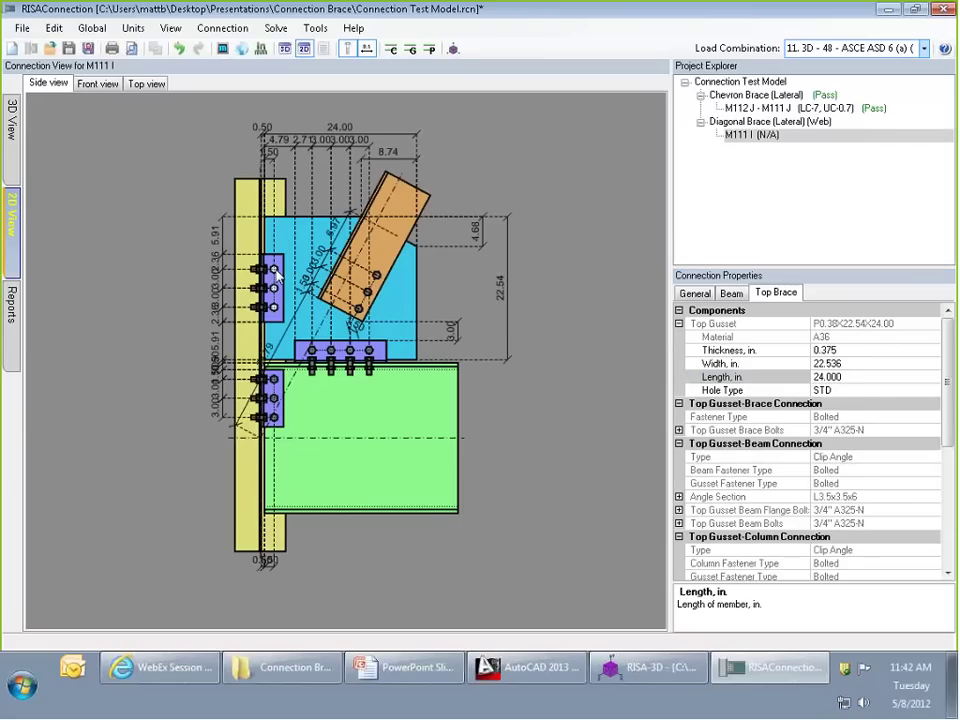
# Set the top gusset column bolts of connection M111 I to 6 bolts per row.
pyautogui.click(274, 272)
pyautogui.click(274, 272)
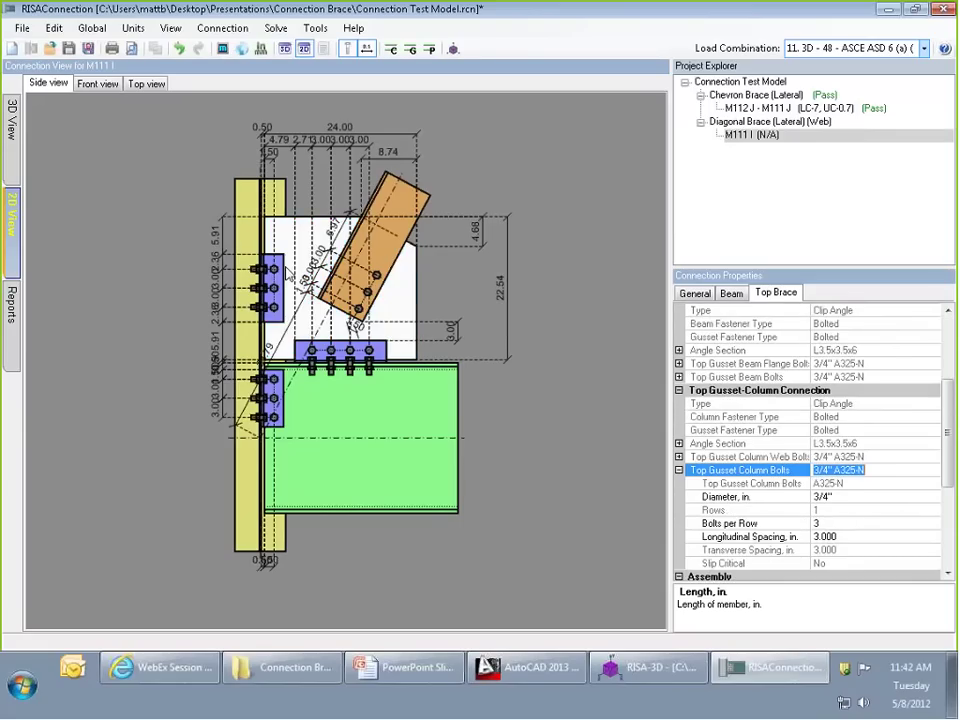
pyautogui.click(900, 523)
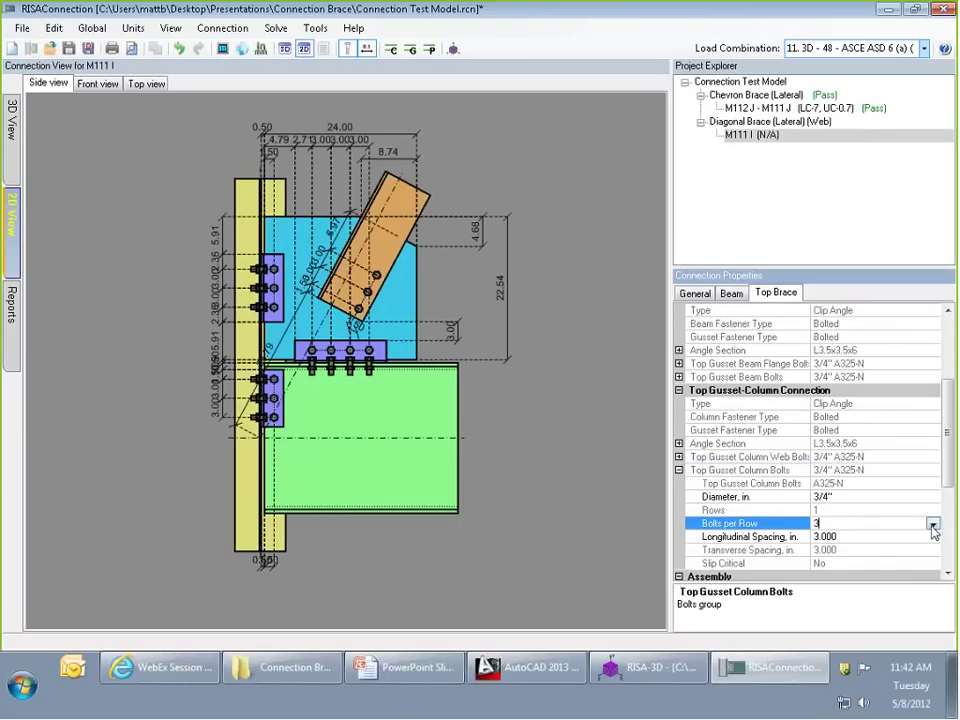
pyautogui.click(932, 523)
pyautogui.click(818, 430)
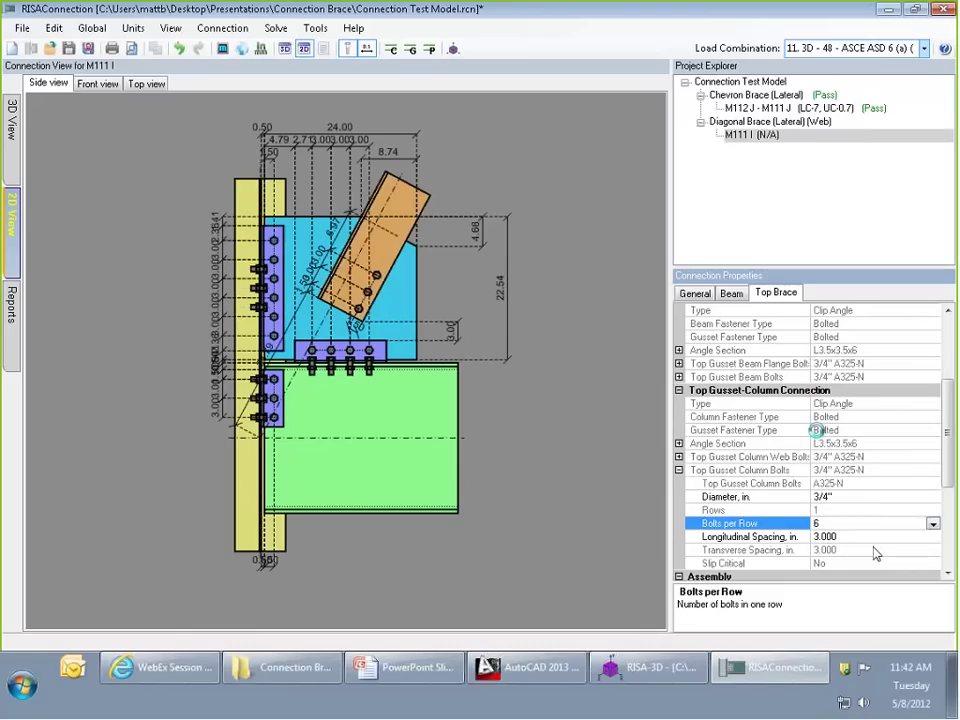
pyautogui.click(516, 249)
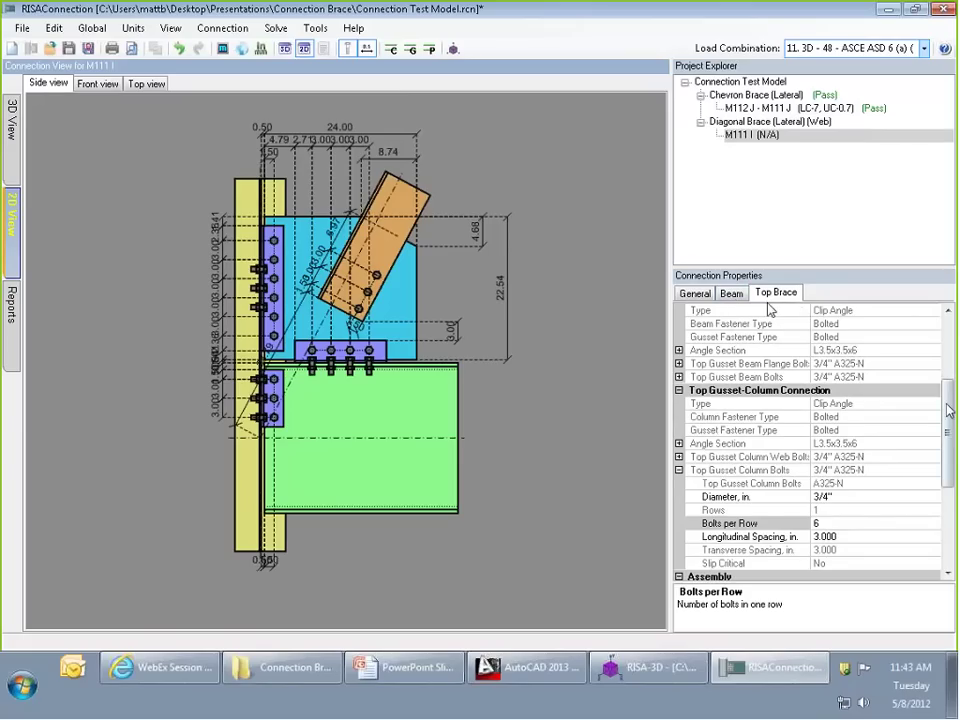
# Change the top gusset-to-brace fastener type to Welded for the Diagonal Brace (Lateral) (Web) group.
pyautogui.scroll(4, 775, 352)
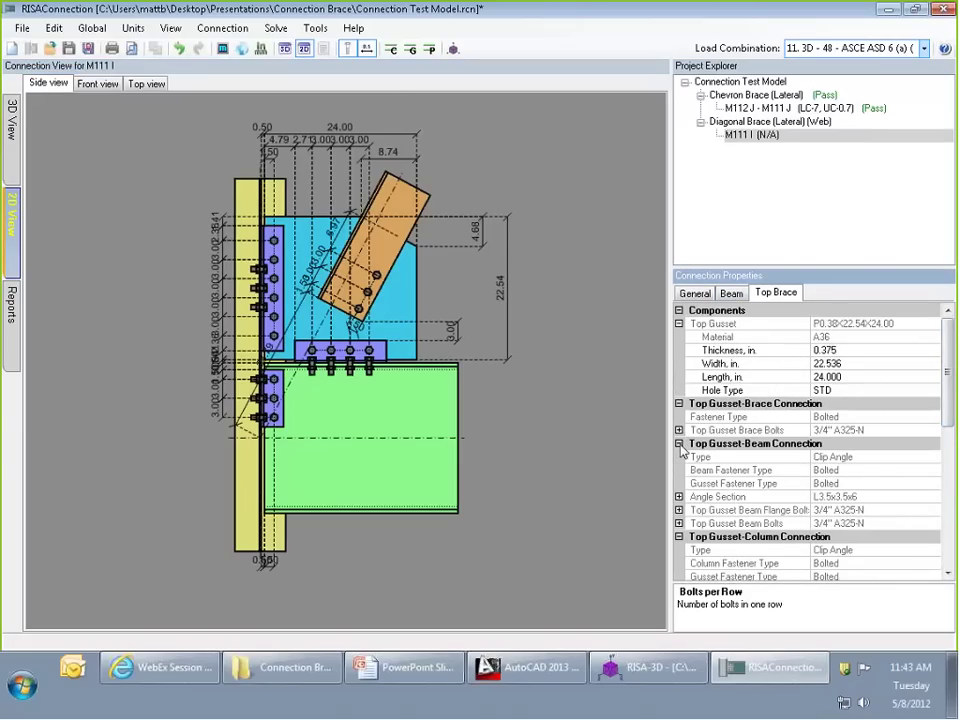
pyautogui.click(770, 121)
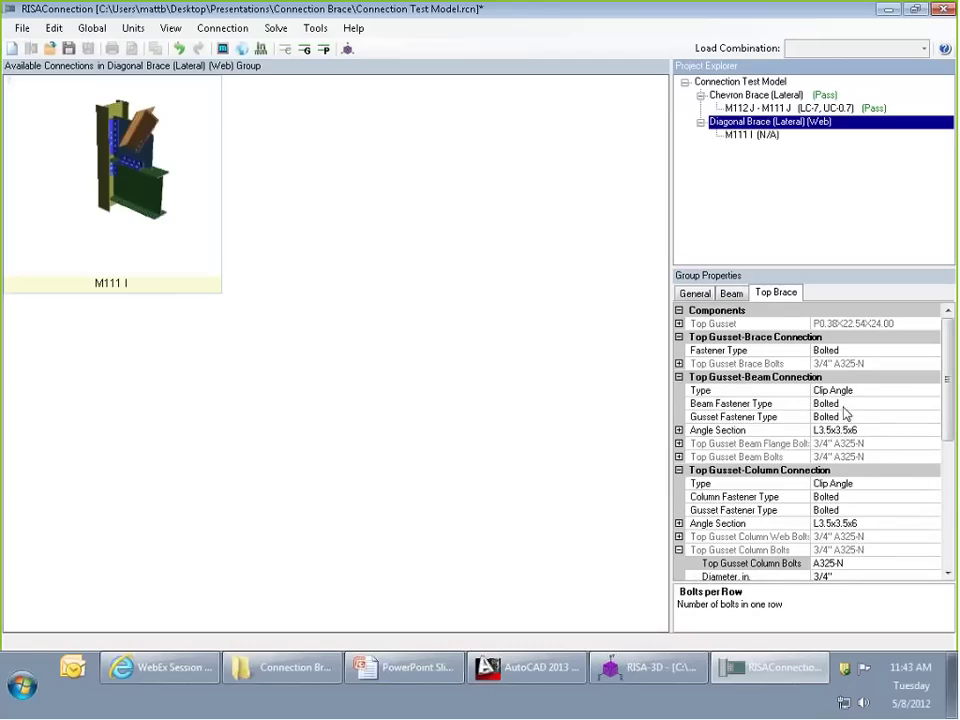
pyautogui.click(851, 347)
pyautogui.click(851, 347)
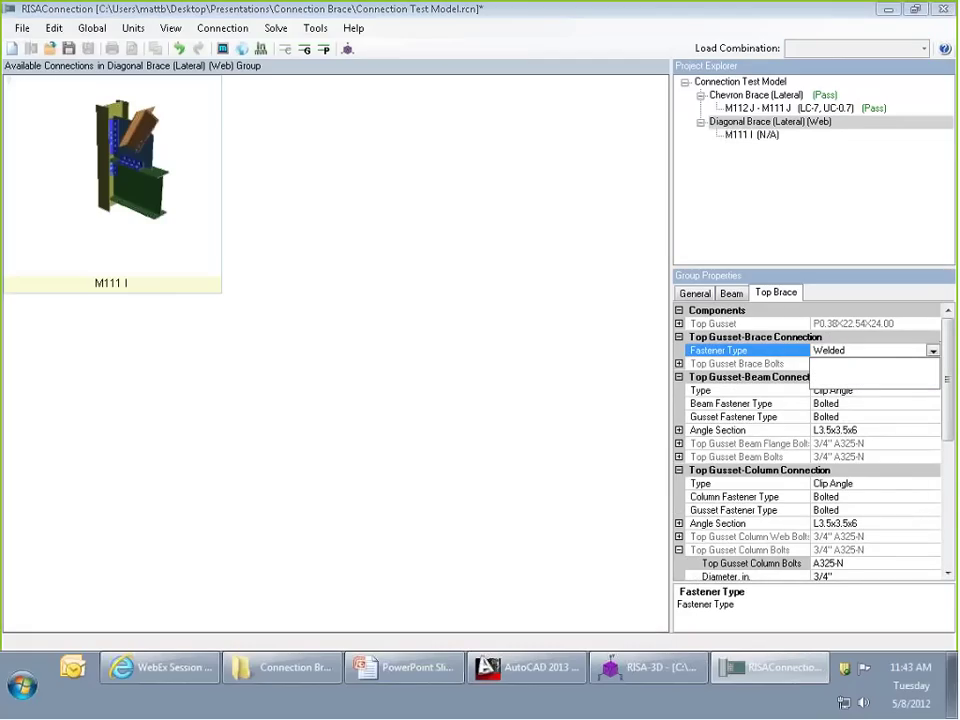
pyautogui.click(840, 361)
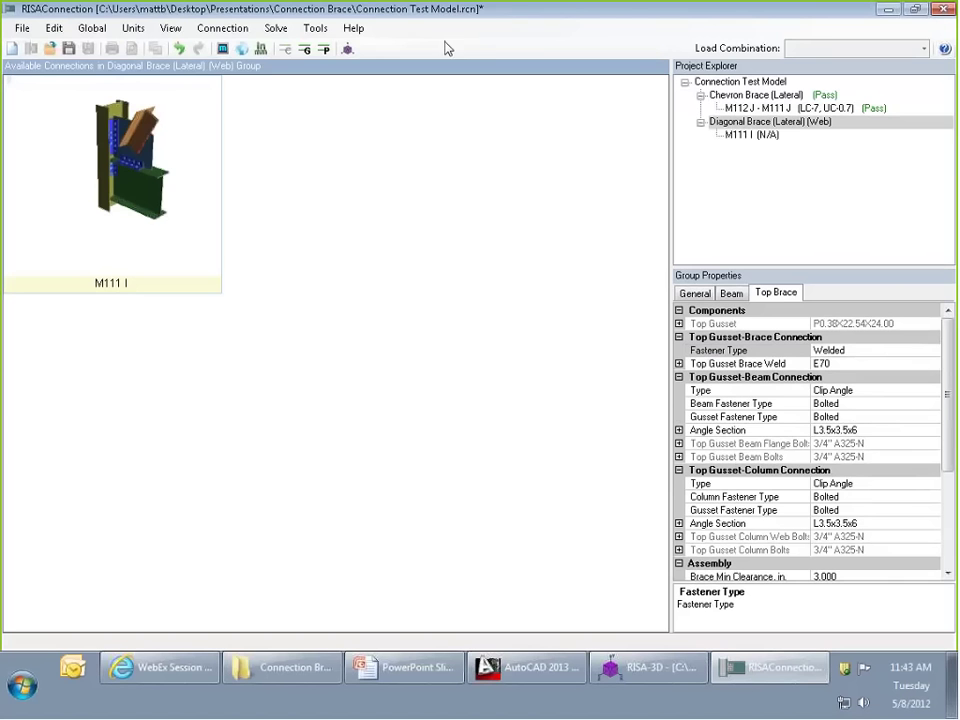
# Solve all connections and review the controlling limit states in the summary report for M111 I.
pyautogui.click(330, 48)
pyautogui.click(734, 137)
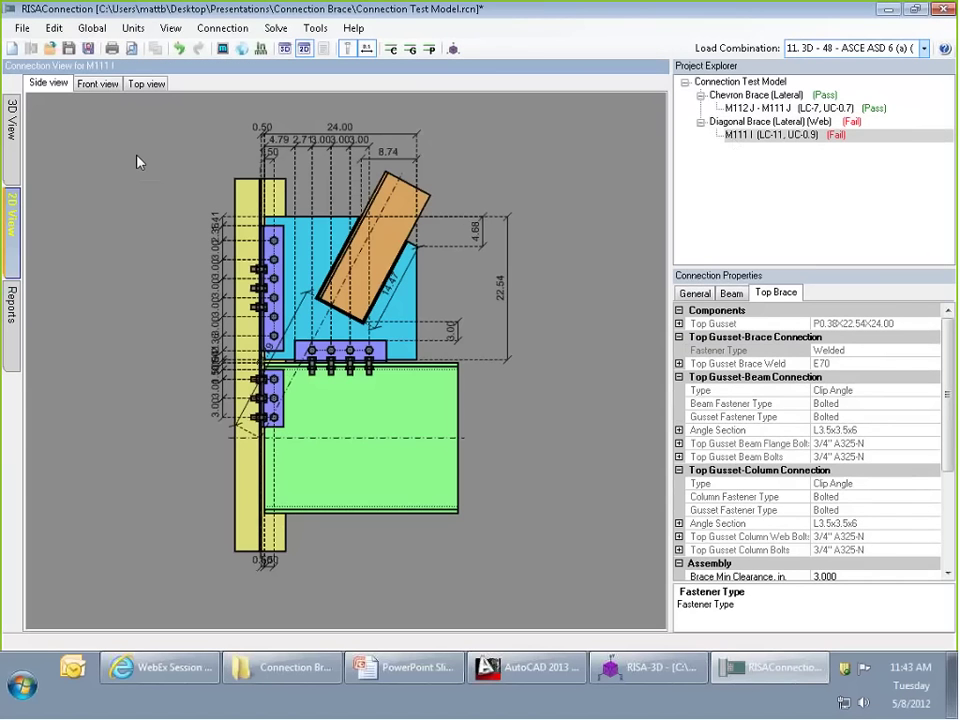
pyautogui.click(12, 312)
pyautogui.scroll(-1, 454, 476)
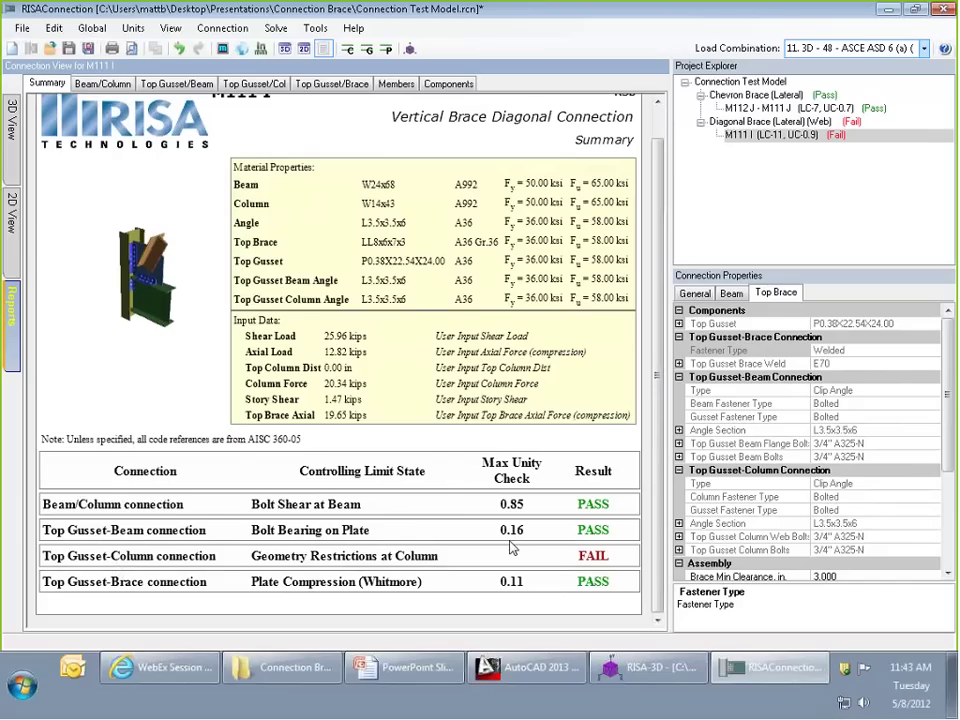
# Inspect the gusset-to-column clip angle in the 3D view and set the top gusset column web bolts to 6 per row.
pyautogui.click(11, 112)
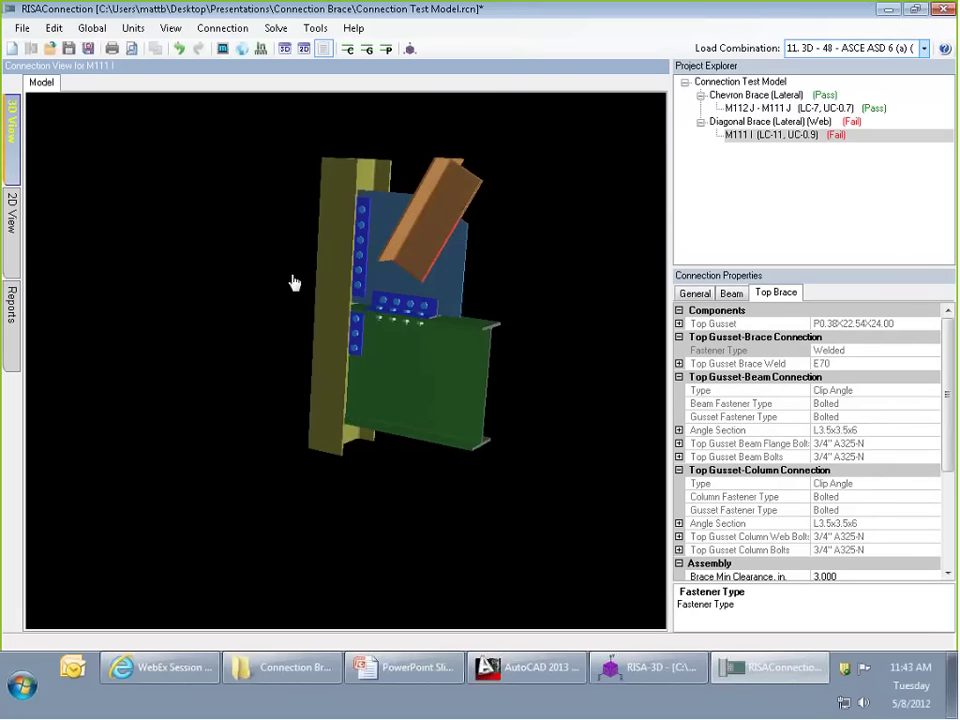
pyautogui.moveTo(294, 283); pyautogui.dragTo(260, 272)
pyautogui.scroll(4, 371, 172)
pyautogui.moveTo(350, 190); pyautogui.dragTo(328, 160)
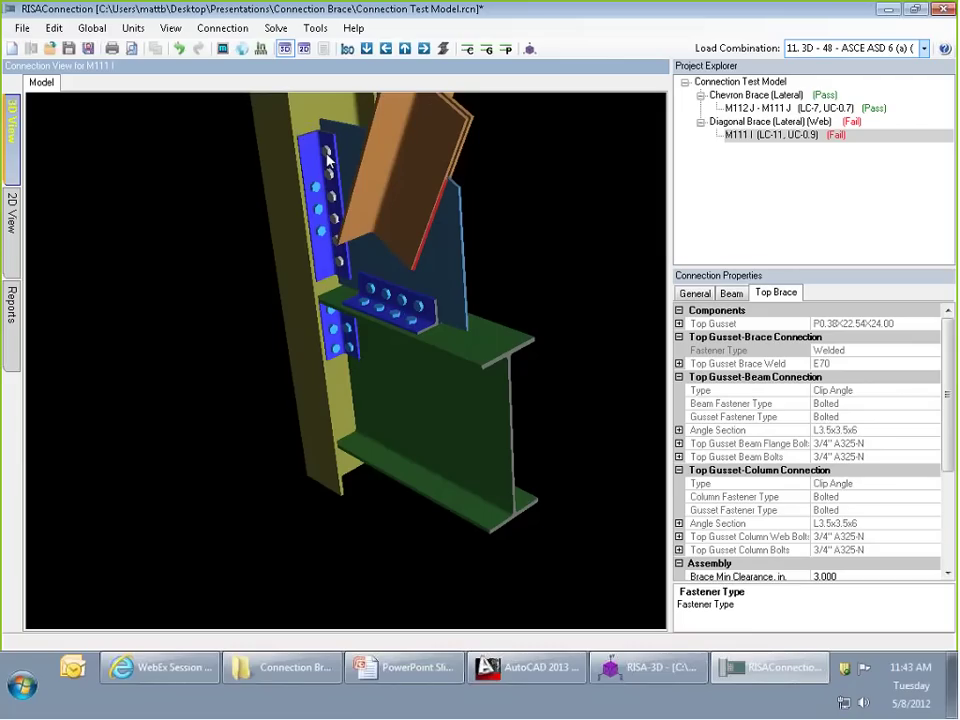
pyautogui.click(322, 200)
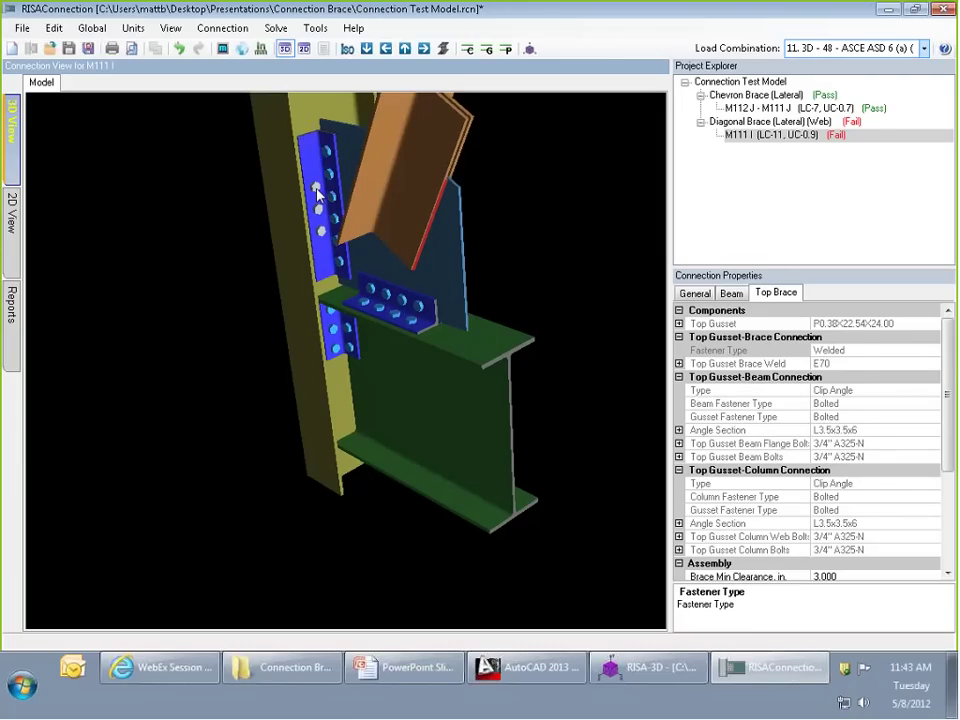
pyautogui.click(318, 195)
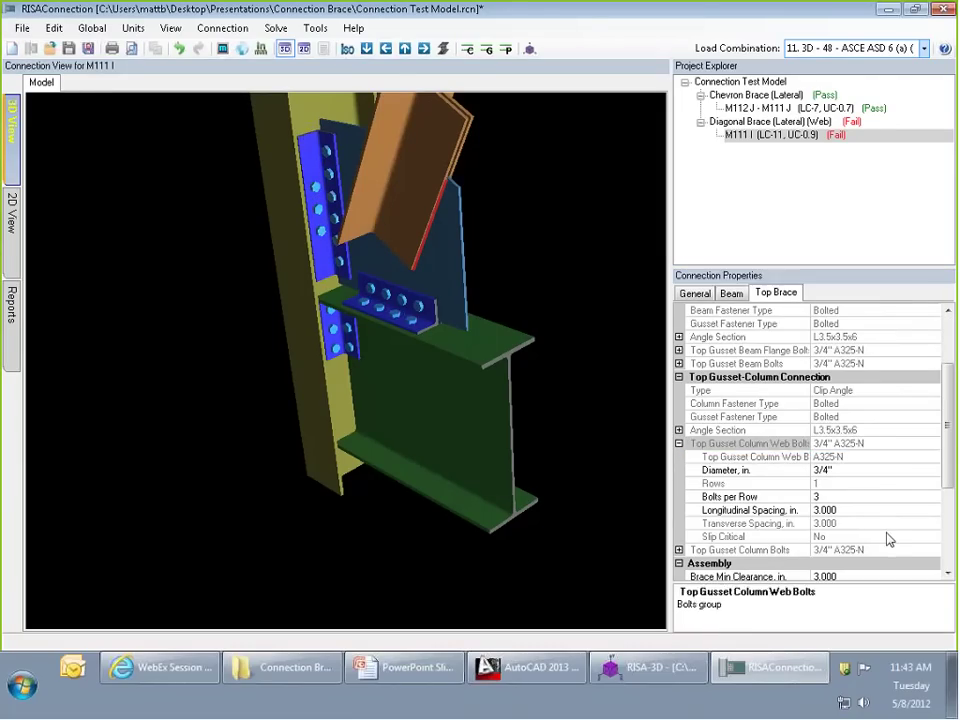
pyautogui.click(848, 495)
pyautogui.click(932, 498)
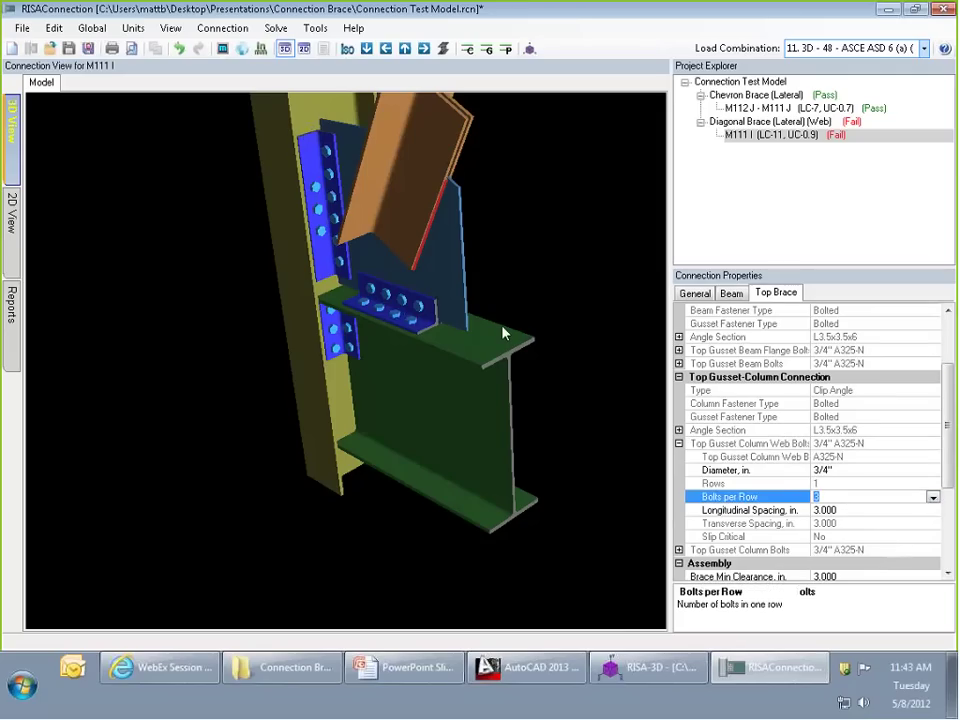
pyautogui.click(932, 498)
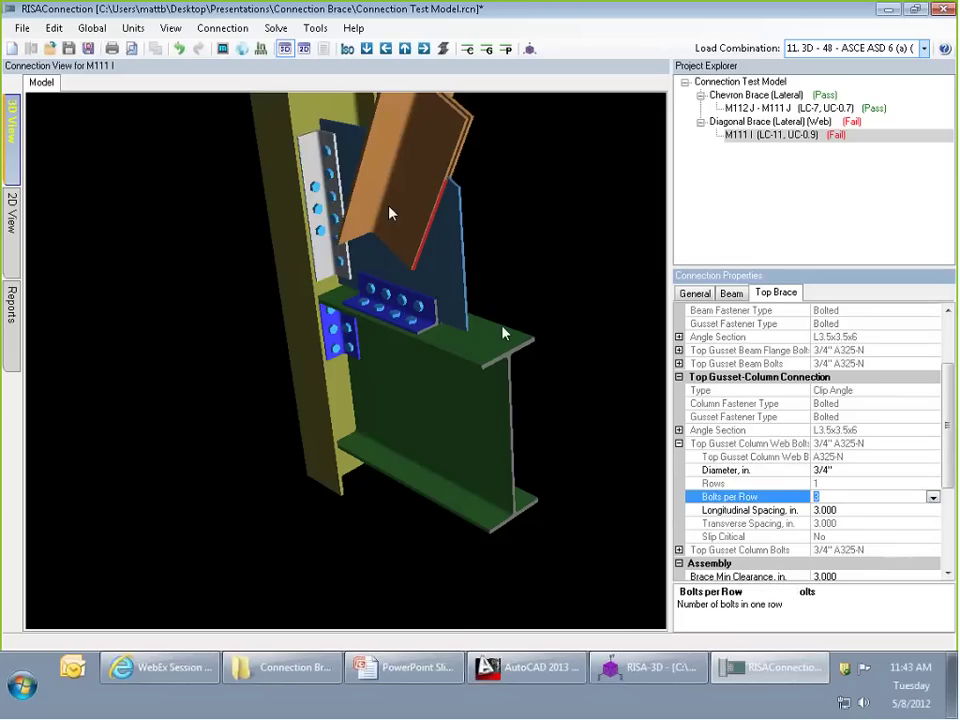
pyautogui.click(932, 497)
pyautogui.click(820, 402)
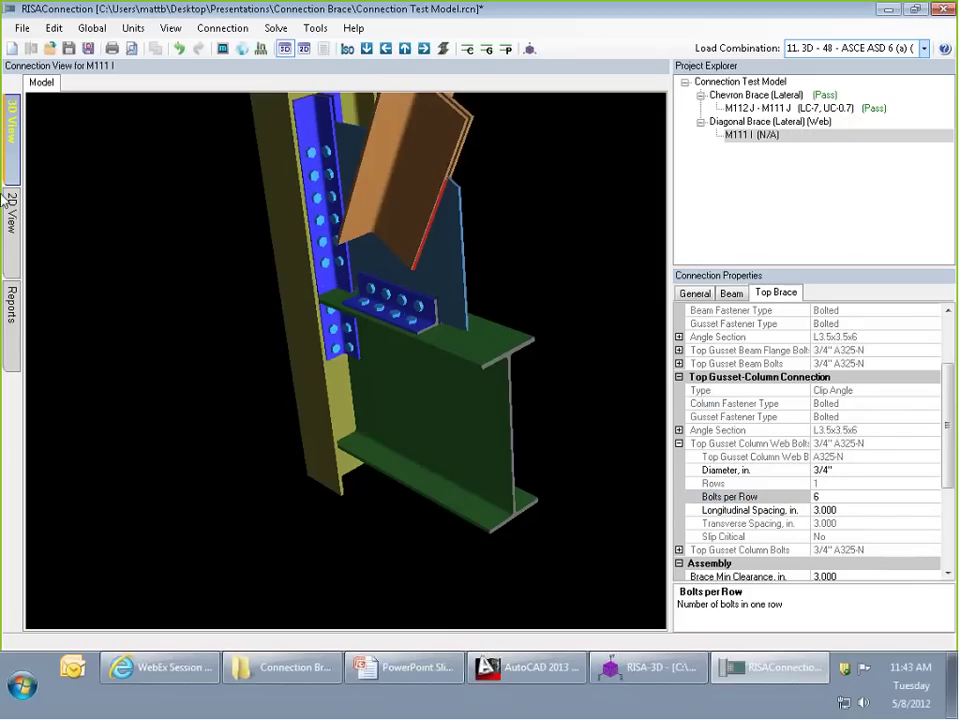
# Set the vertical edge distance of M111 I's gusset-to-column connector bolts to 1.5 in on the 2D side view.
pyautogui.click(15, 215)
pyautogui.click(222, 219)
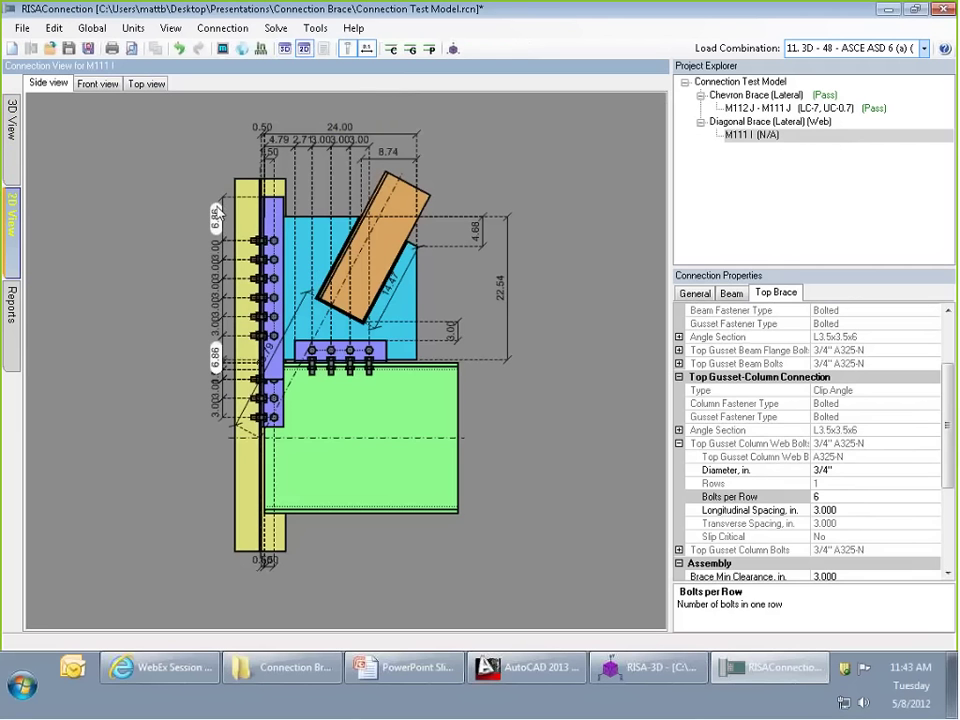
pyautogui.write('1.5')
pyautogui.press('Return')
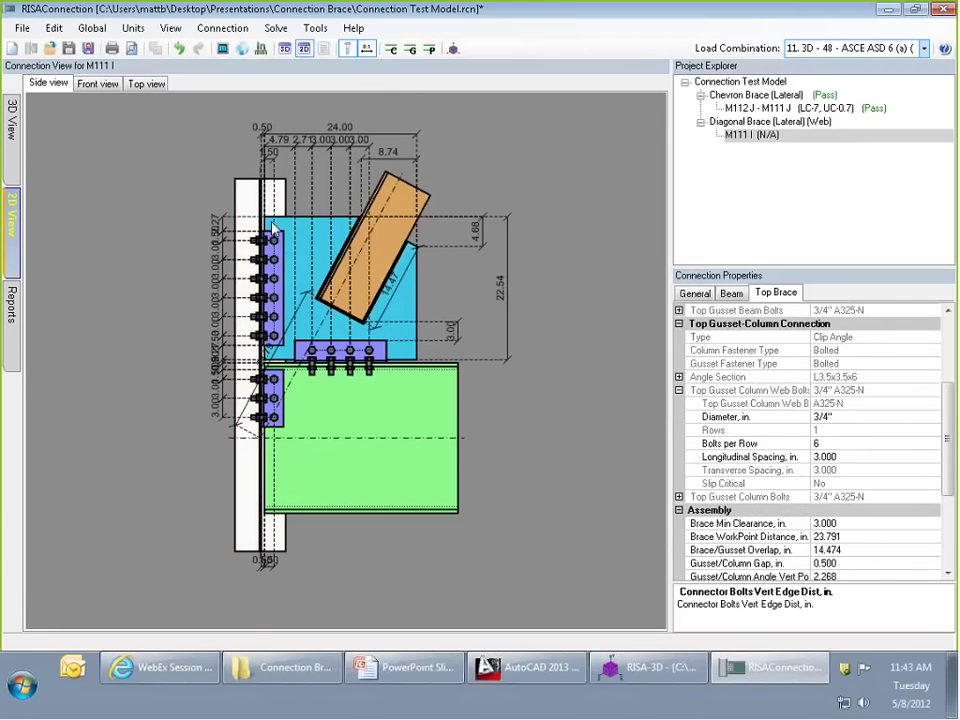
pyautogui.scroll(7, 274, 225)
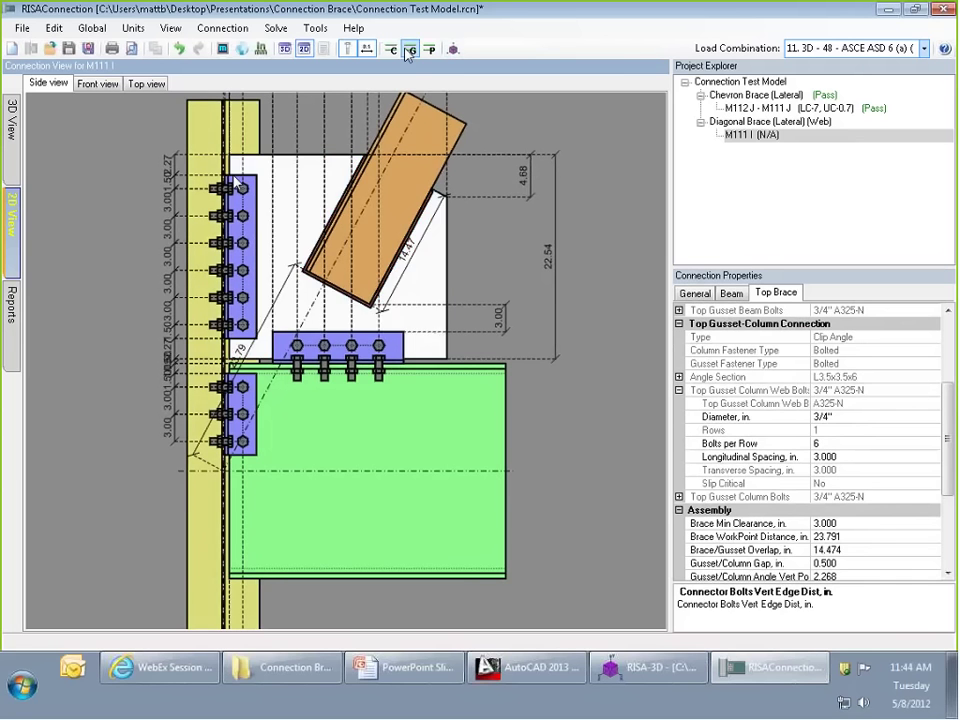
pyautogui.scroll(5, 235, 183)
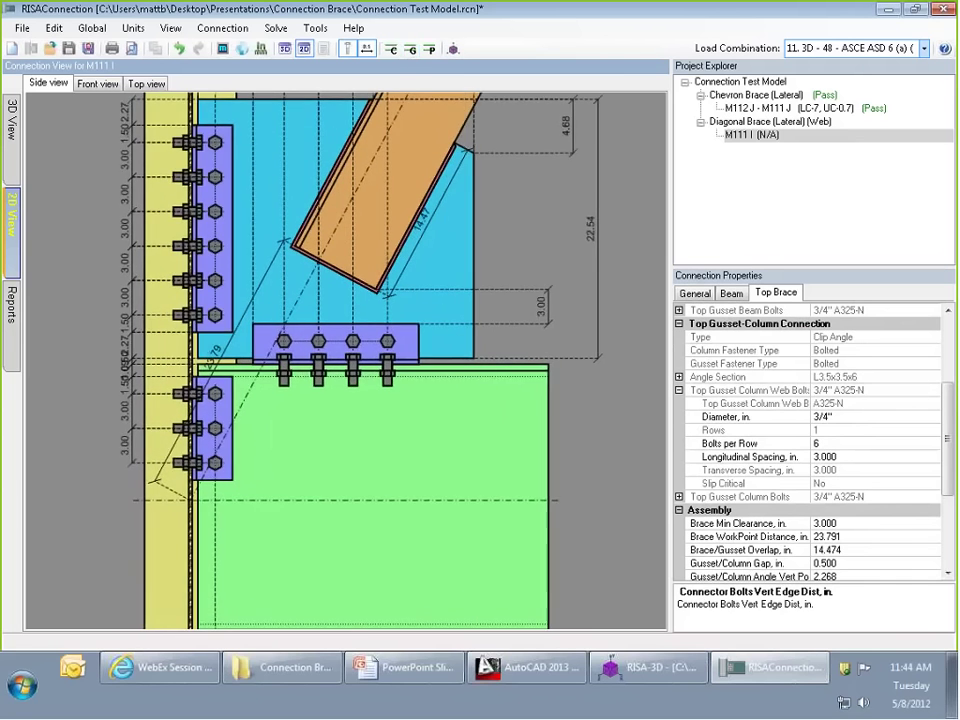
# Solve all connections in the project and review the controlling limit states in M111 I's summary report.
pyautogui.click(432, 51)
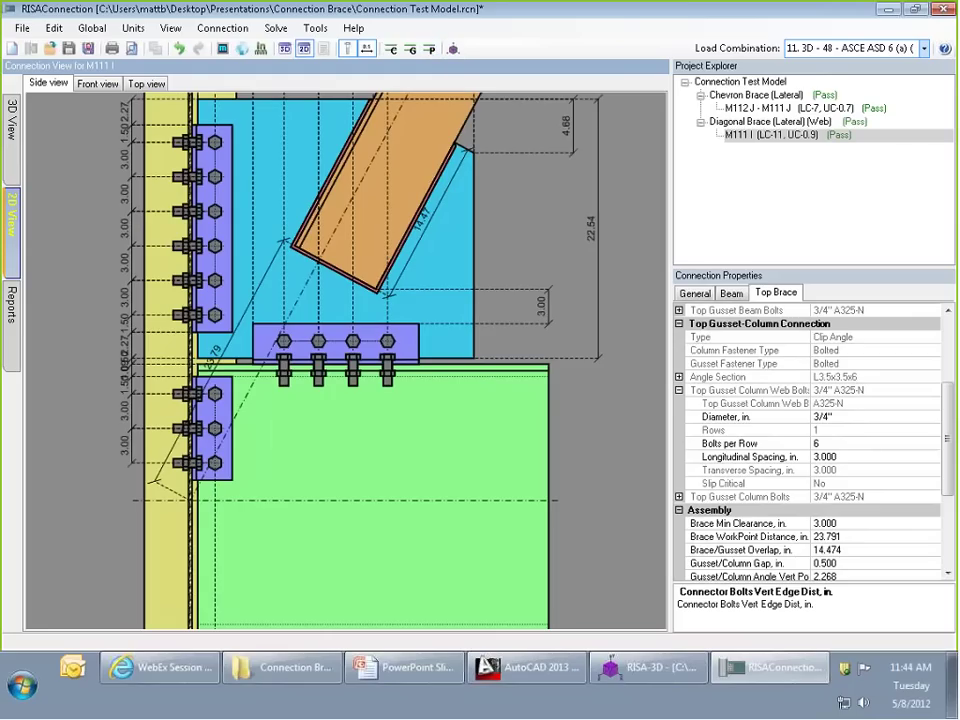
pyautogui.click(12, 302)
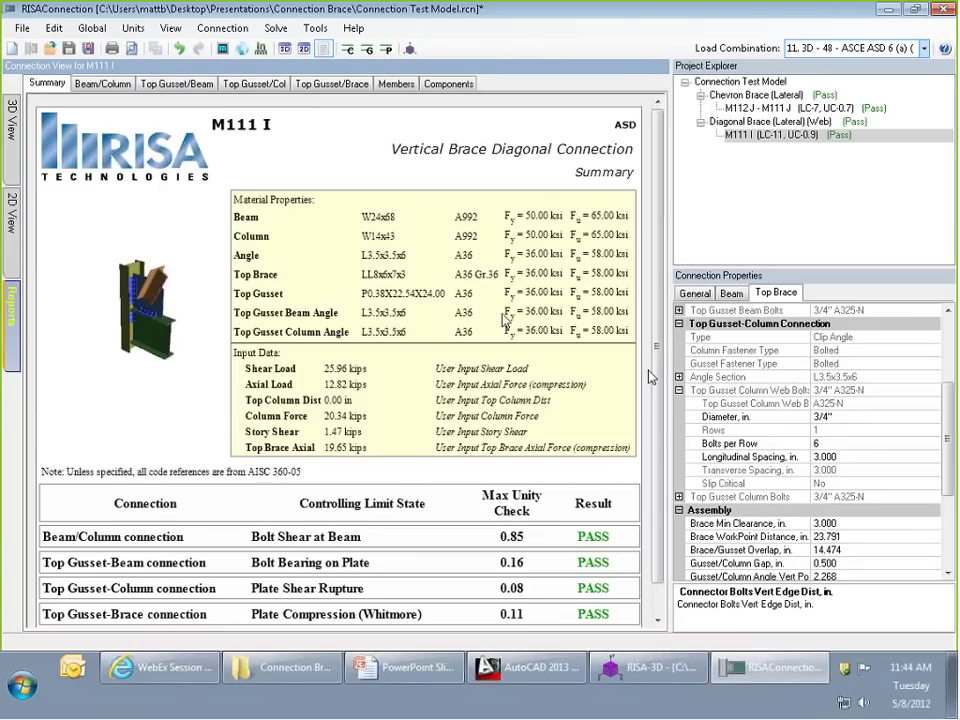
pyautogui.scroll(-2, 377, 497)
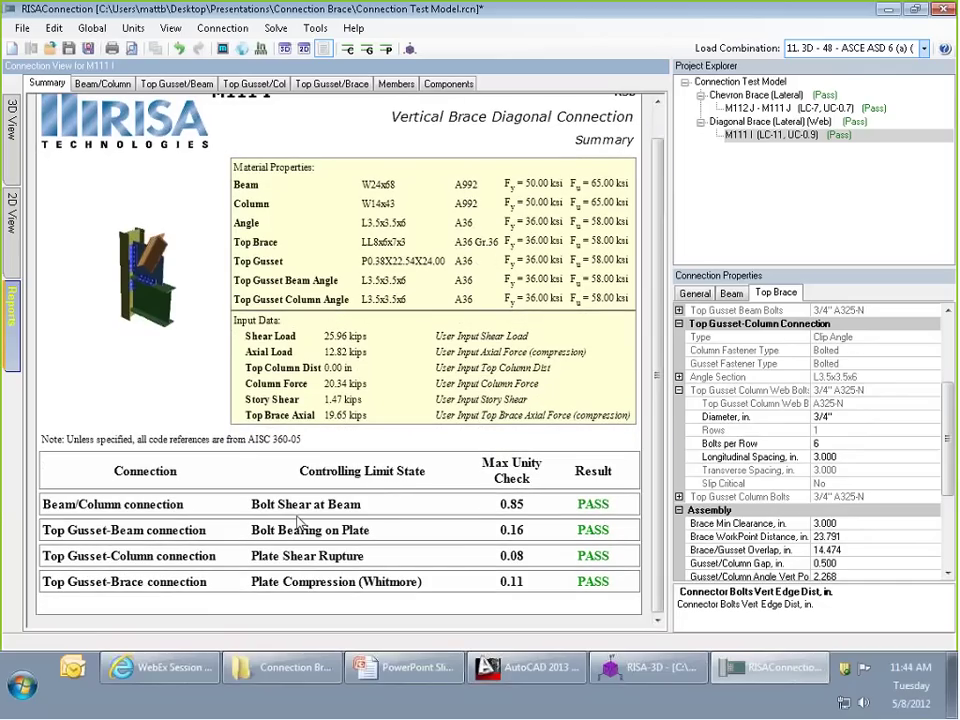
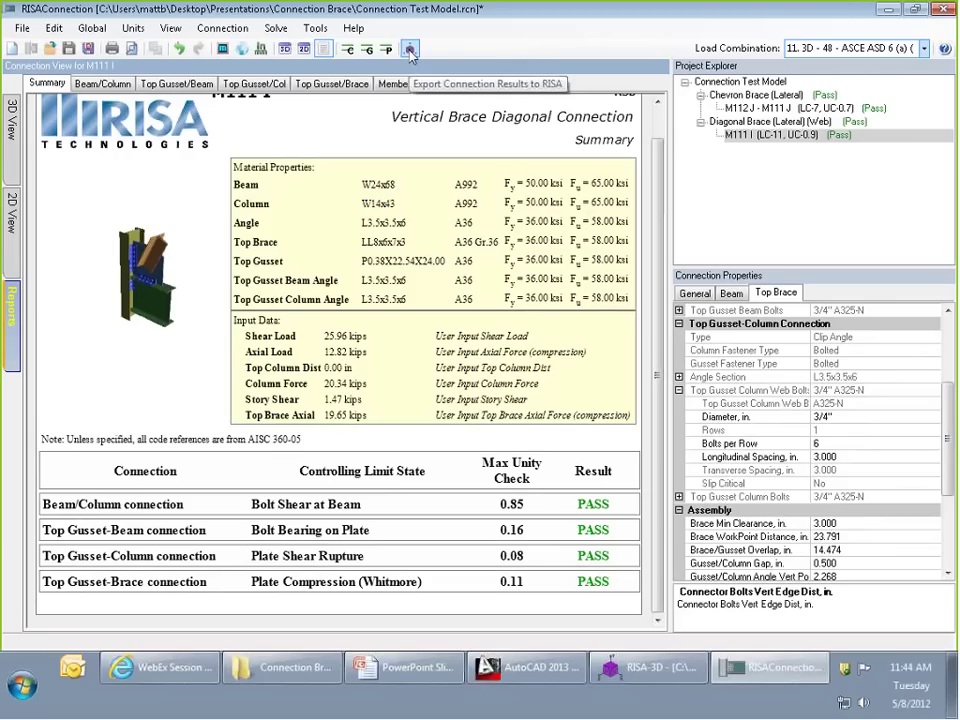
# Switch to RISA-3D, display the connection results at the member ends, and inspect braces M111 and M112.
pyautogui.click(657, 671)
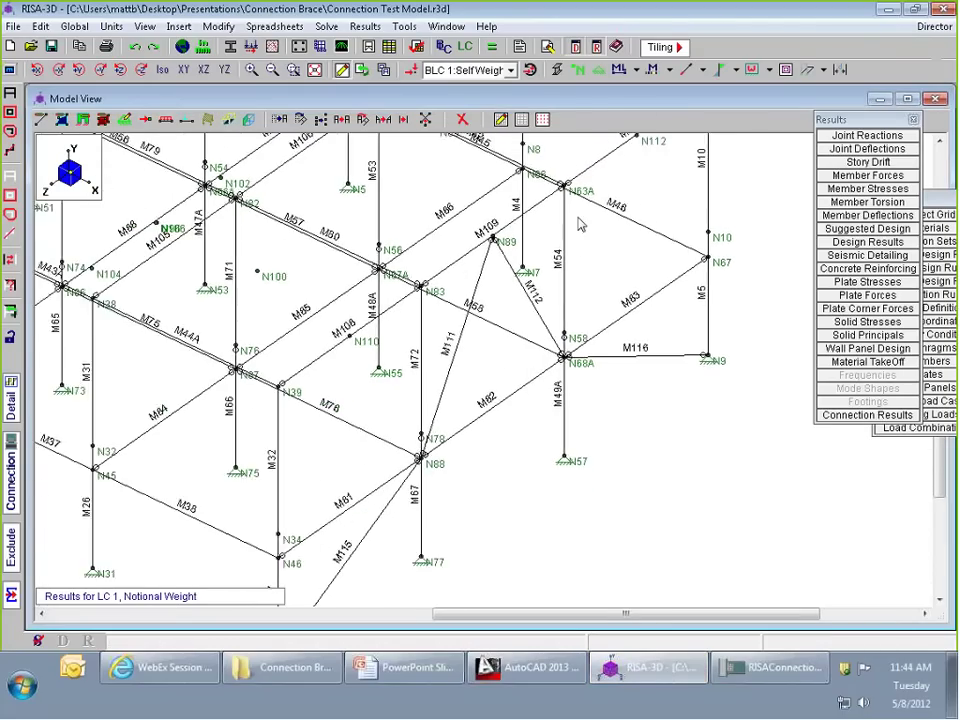
pyautogui.click(703, 71)
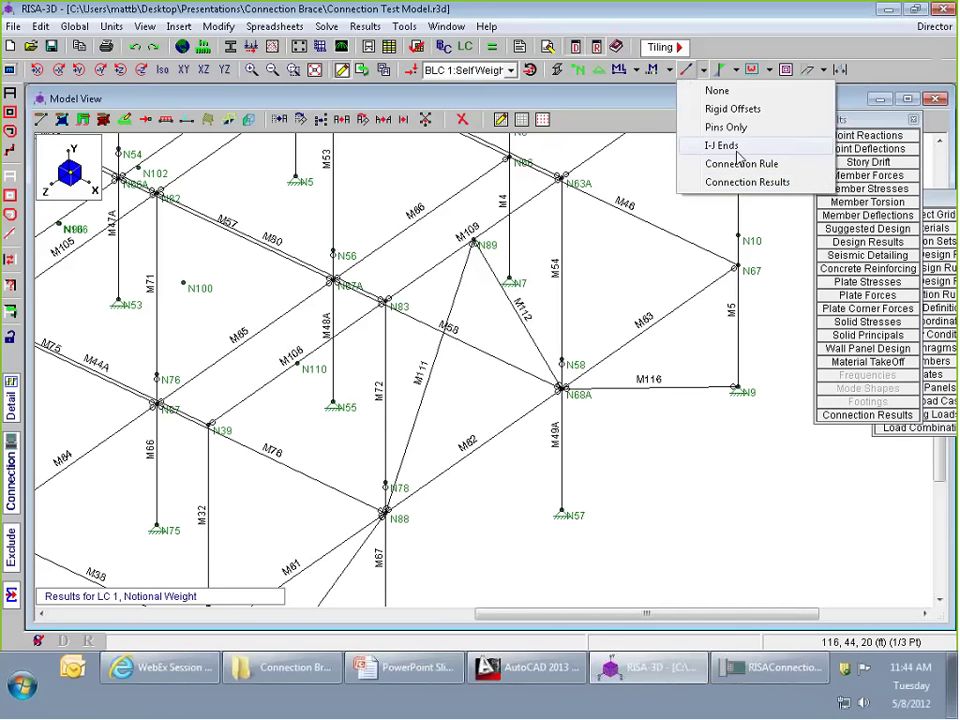
pyautogui.click(745, 182)
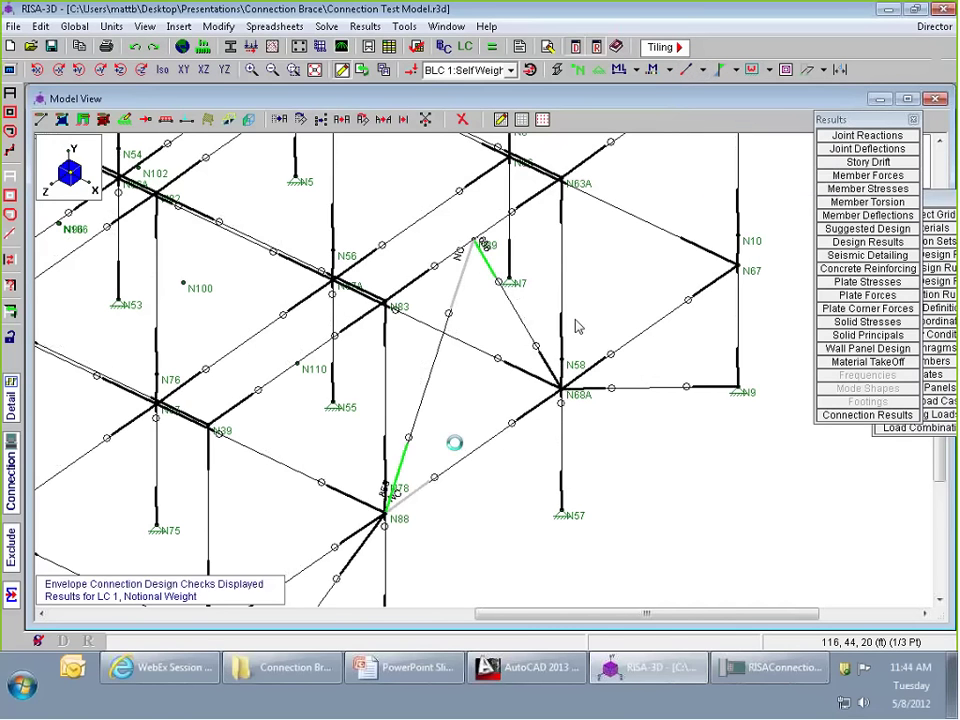
pyautogui.scroll(4, 452, 443)
pyautogui.scroll(-3, 358, 512)
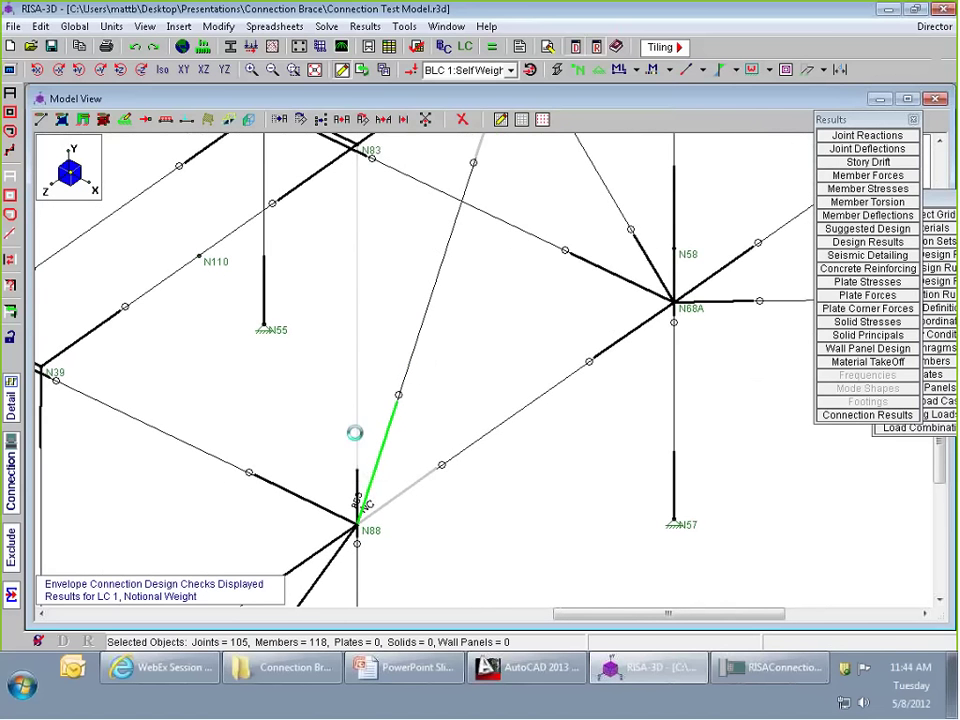
pyautogui.scroll(-5, 431, 415)
pyautogui.scroll(5, 495, 212)
pyautogui.scroll(4, 493, 212)
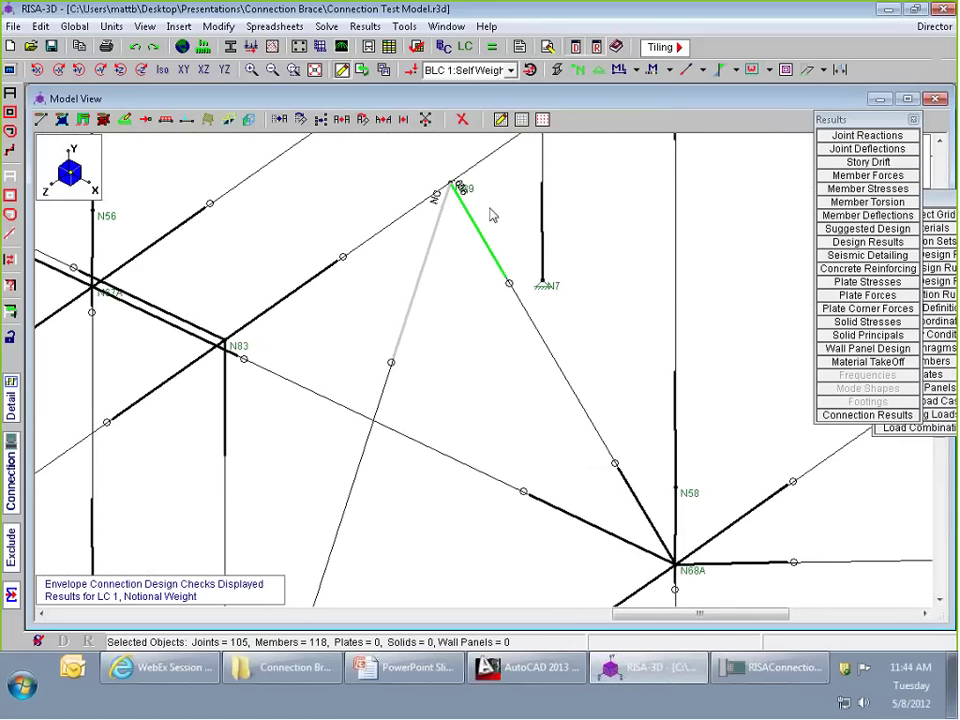
pyautogui.scroll(-4, 481, 201)
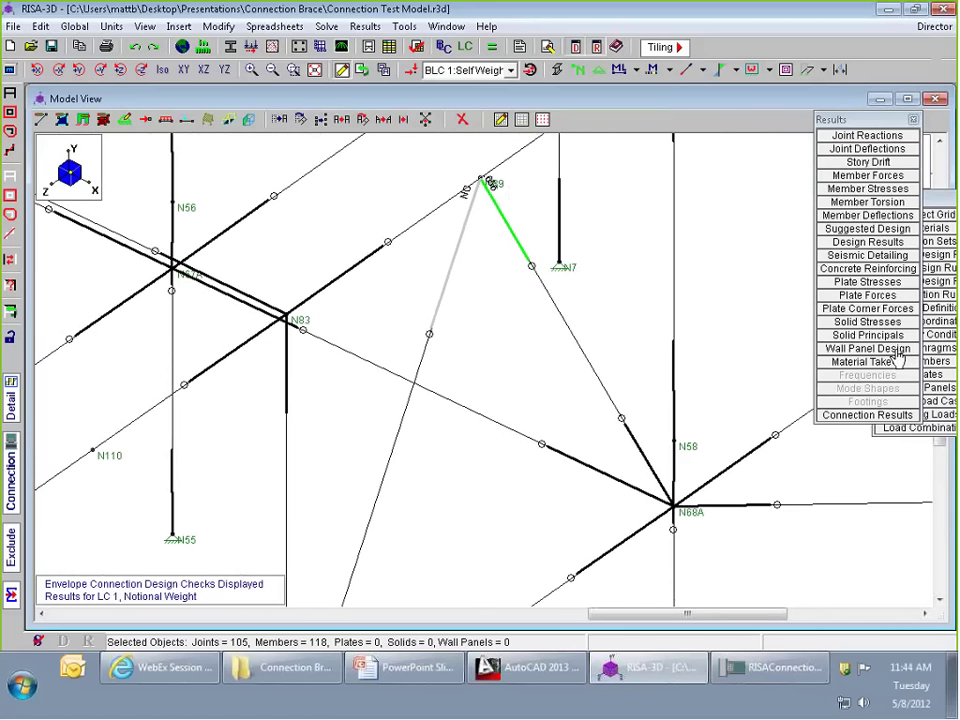
# Review the connection rule, maximum unity check, governing load combination and limit state for M112 and M111 in the Connection Design Results.
pyautogui.click(862, 415)
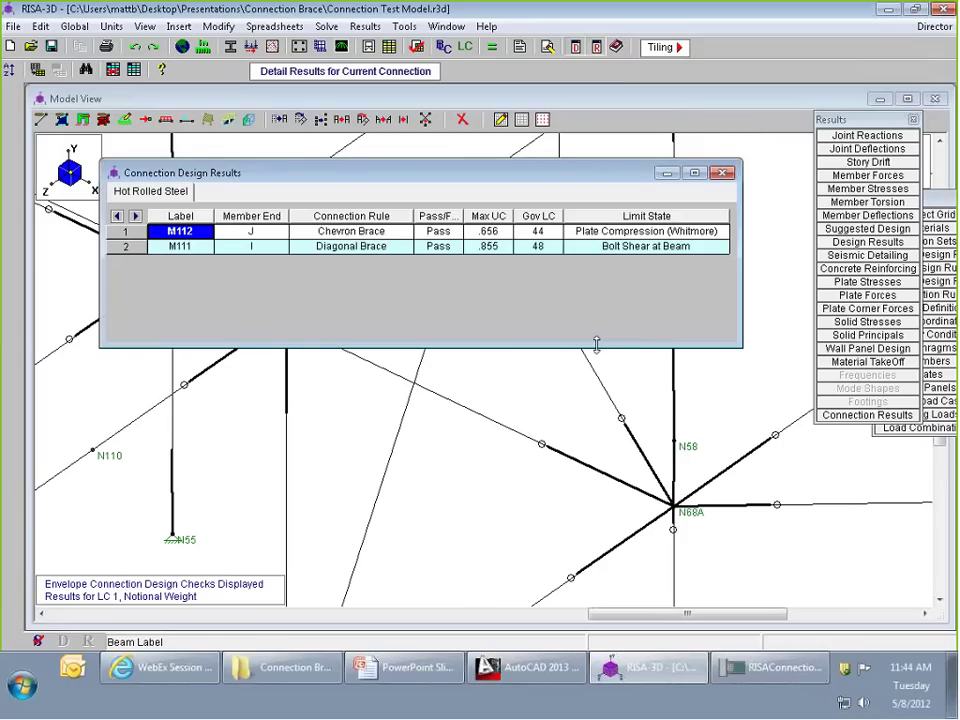
pyautogui.click(352, 232)
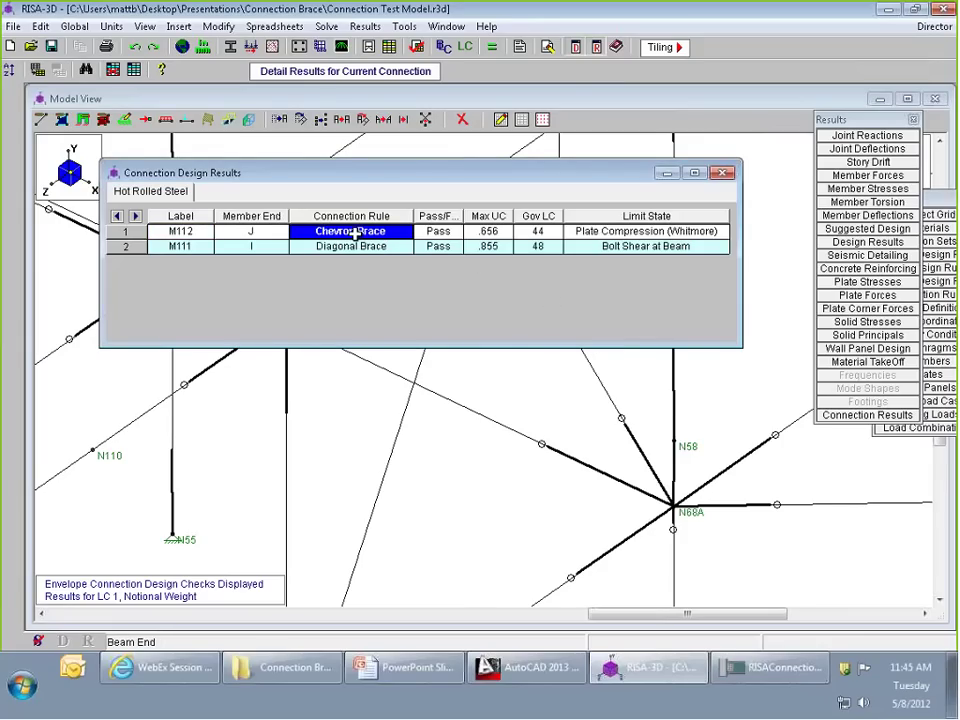
pyautogui.click(257, 246)
pyautogui.click(190, 232)
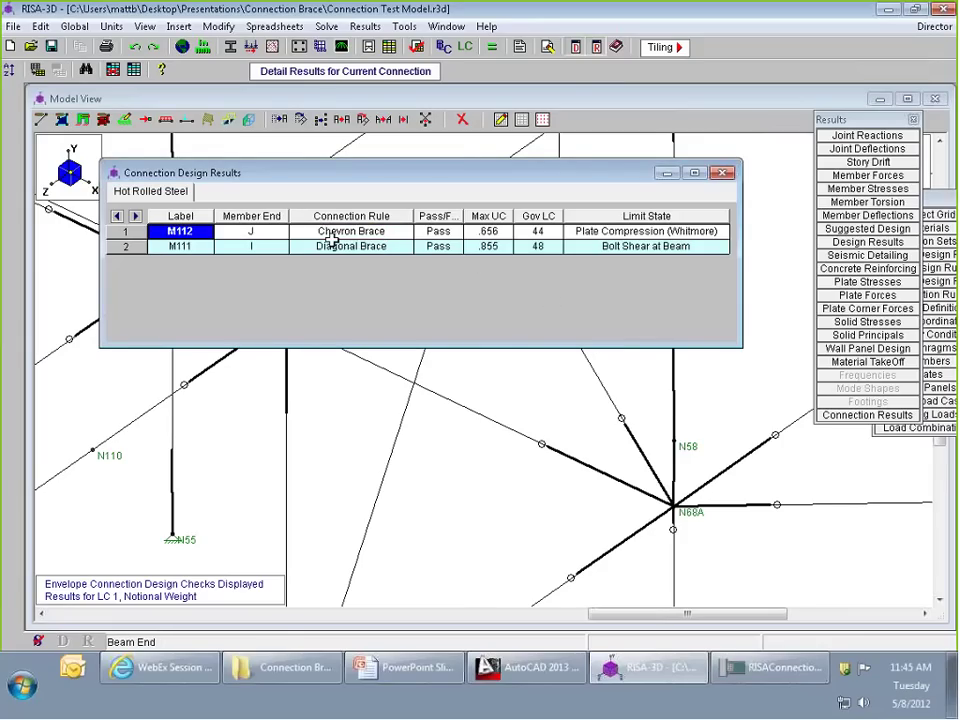
pyautogui.click(333, 232)
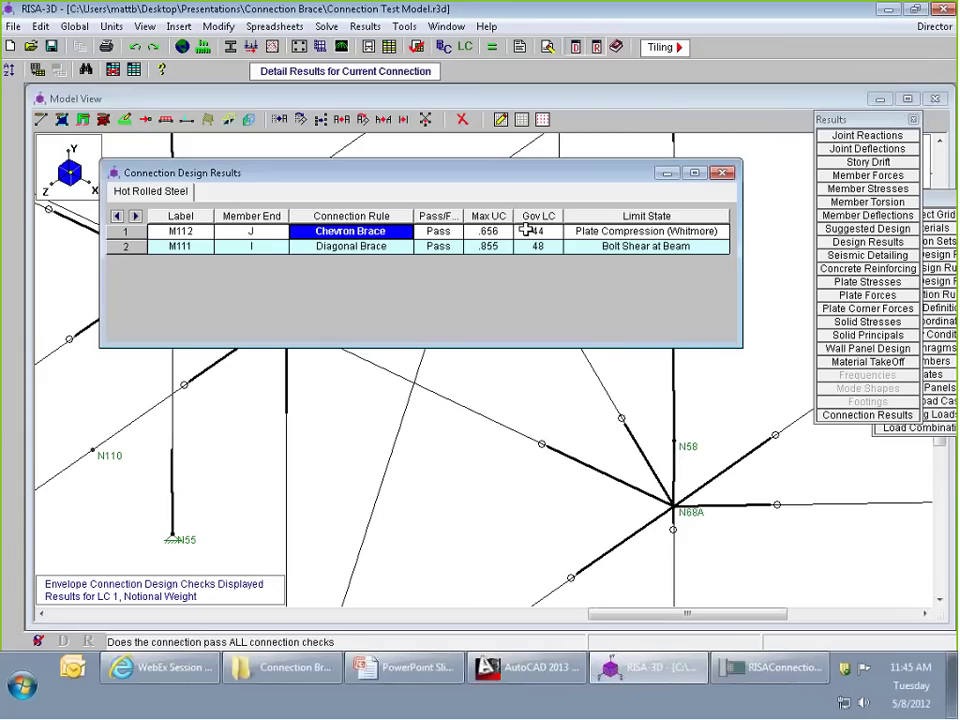
pyautogui.click(490, 231)
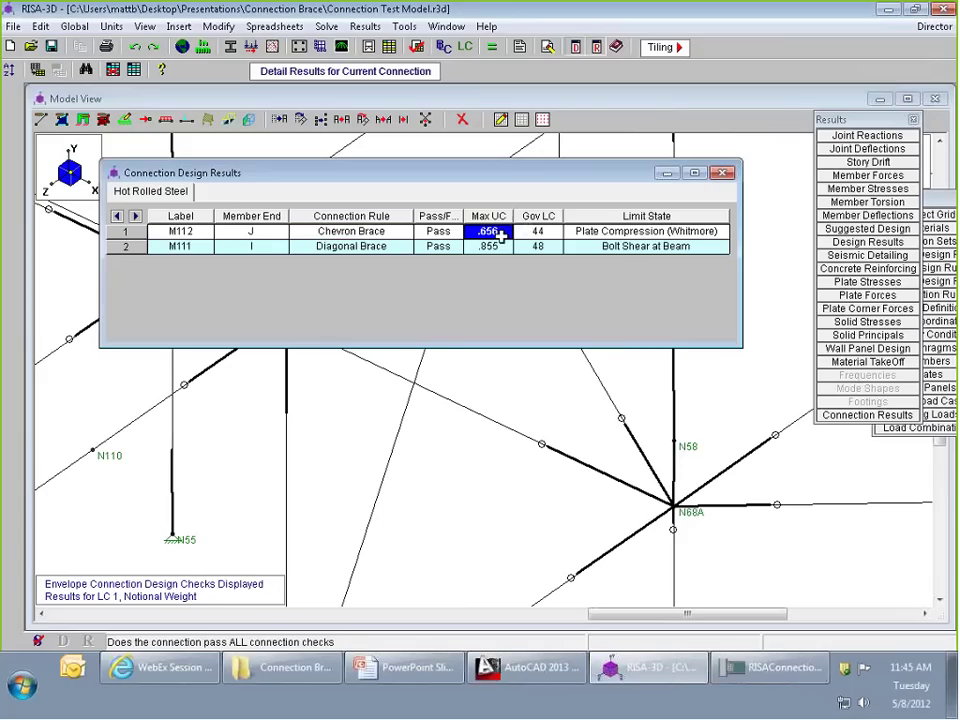
pyautogui.click(551, 234)
pyautogui.click(575, 234)
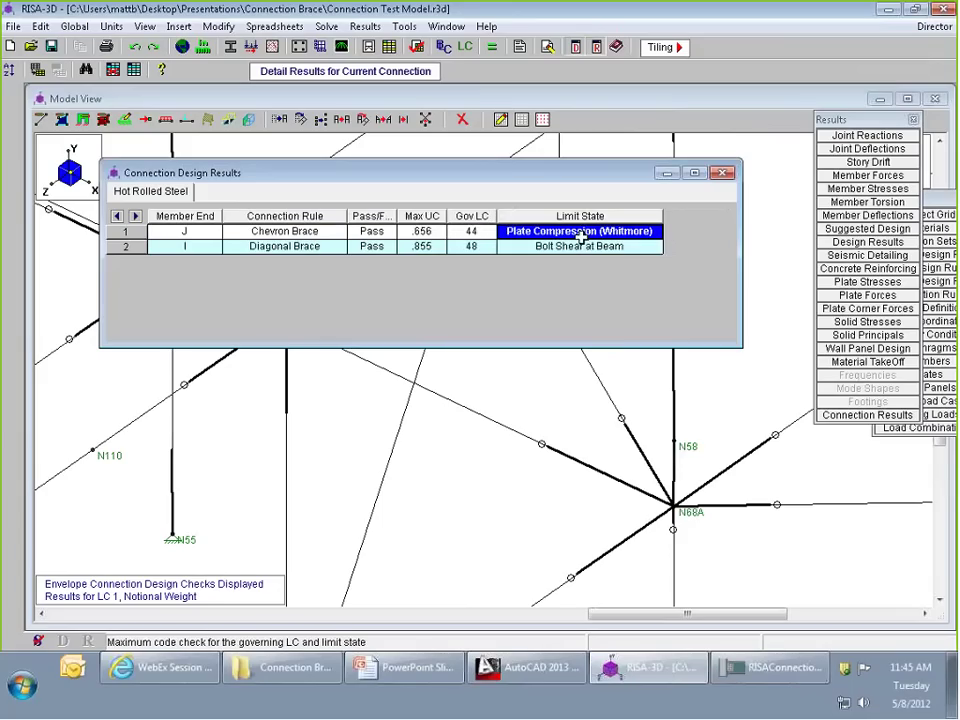
pyautogui.click(135, 217)
pyautogui.click(350, 245)
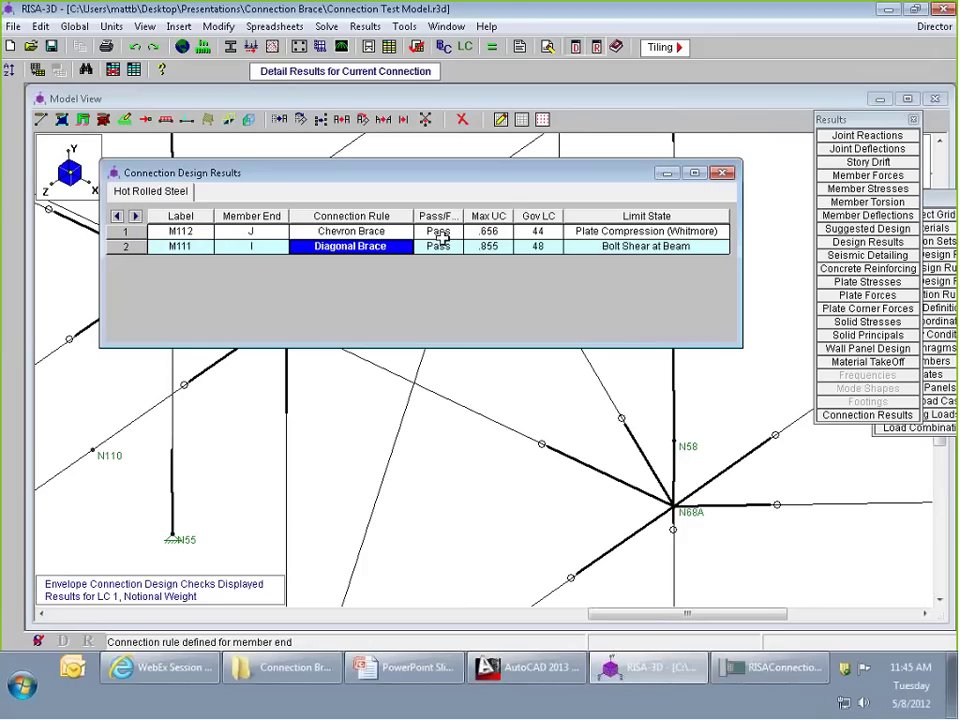
# Look up governing load combinations 44 and 48 in the Load Combinations spreadsheet, then close both spreadsheets.
pyautogui.click(553, 232)
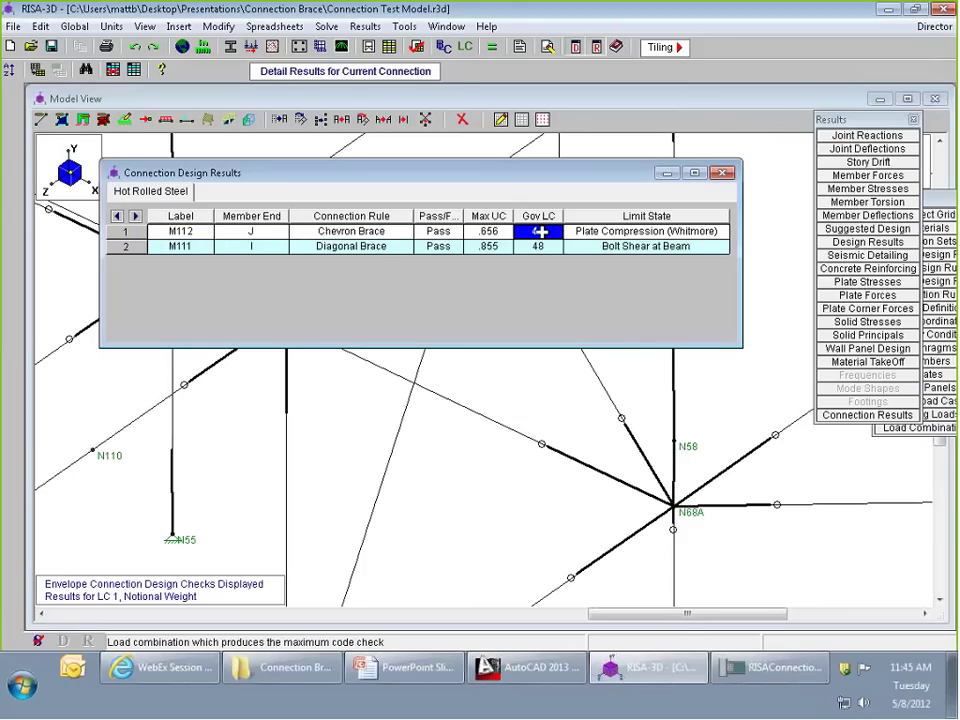
pyautogui.moveTo(923, 202); pyautogui.dragTo(816, 185)
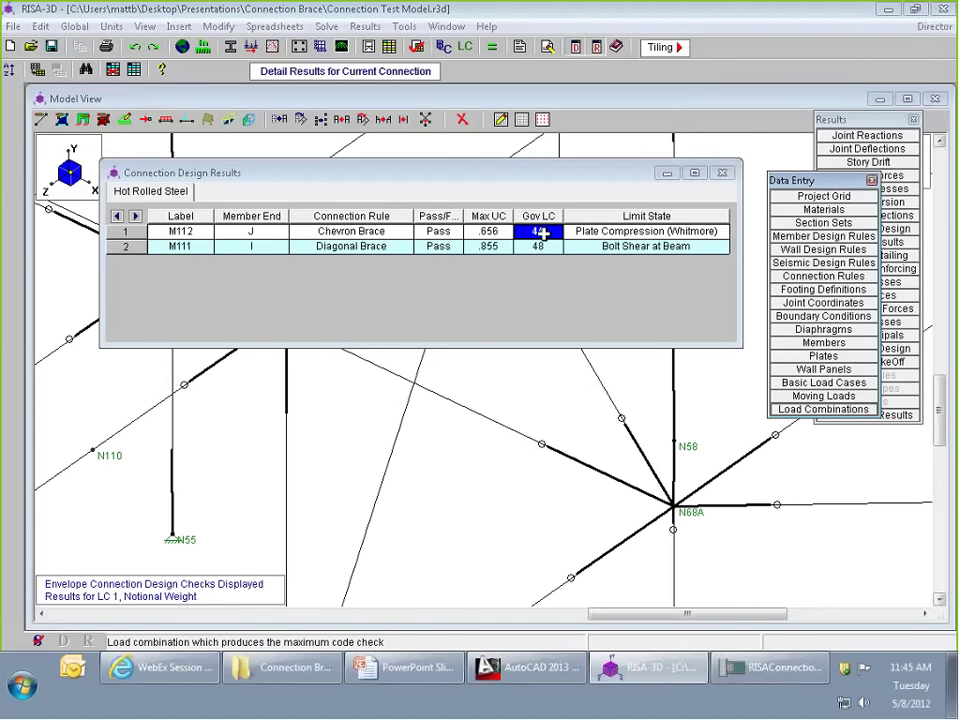
pyautogui.click(810, 409)
pyautogui.moveTo(853, 119); pyautogui.dragTo(936, 121)
pyautogui.moveTo(863, 250); pyautogui.dragTo(876, 486)
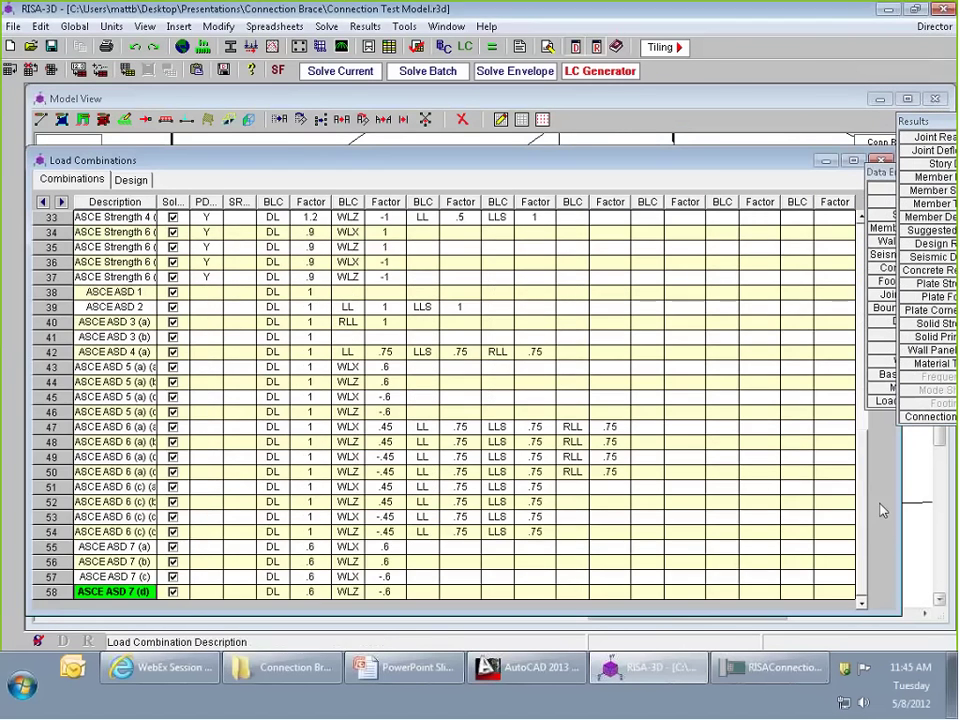
pyautogui.click(350, 383)
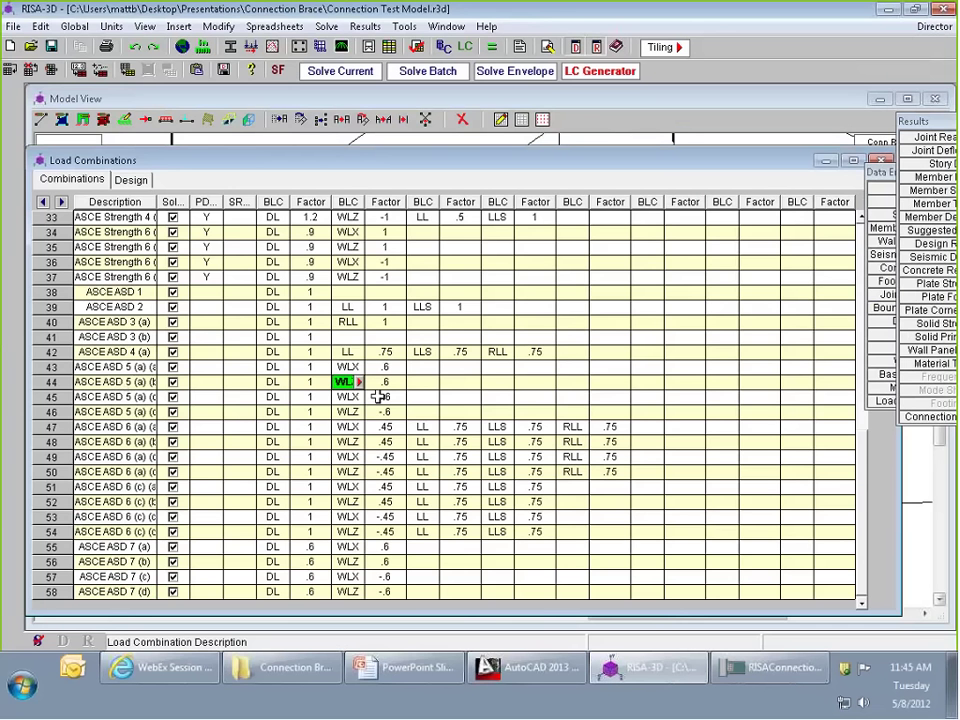
pyautogui.click(347, 441)
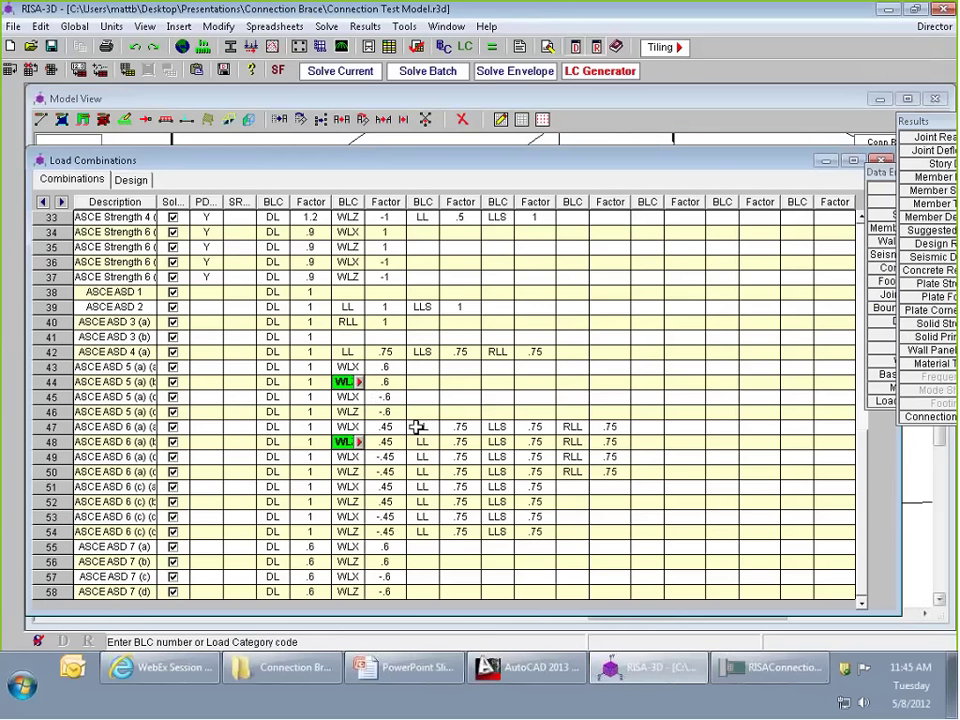
pyautogui.moveTo(720, 161); pyautogui.dragTo(425, 167)
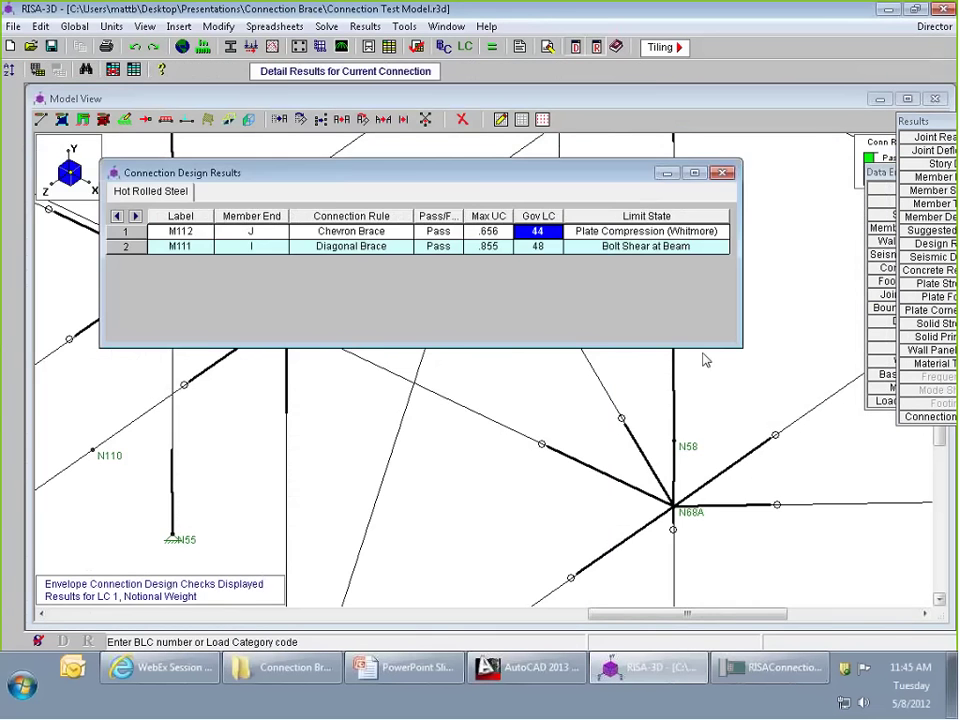
pyautogui.click(587, 169)
pyautogui.click(722, 173)
# Examine the color-coded brace connection checks within the whole frame in the model view.
pyautogui.scroll(-10, 574, 265)
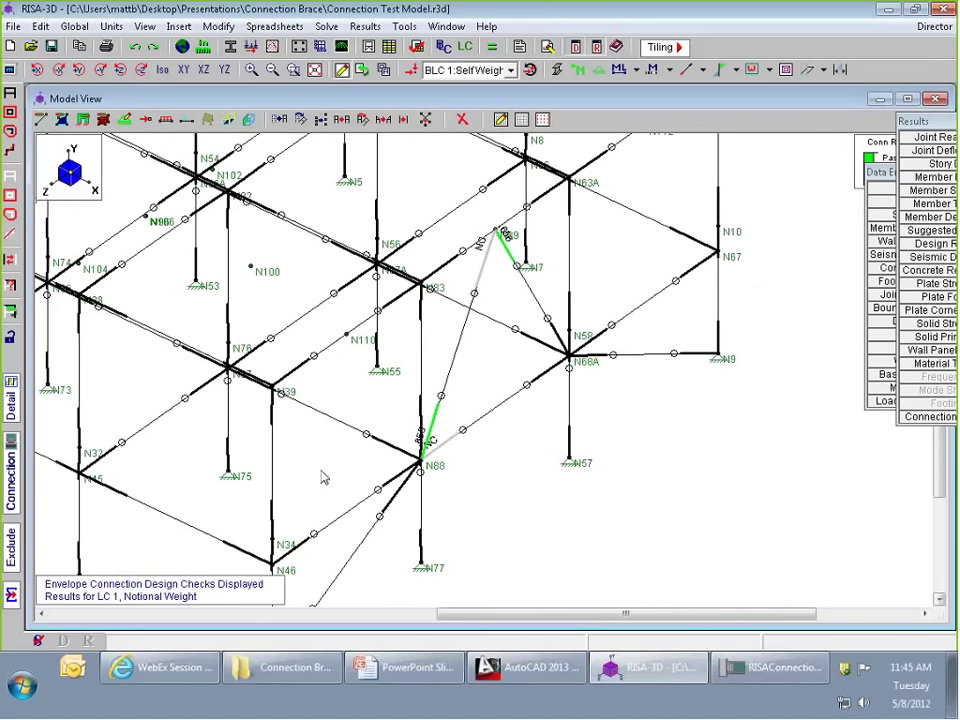
pyautogui.scroll(-5, 322, 478)
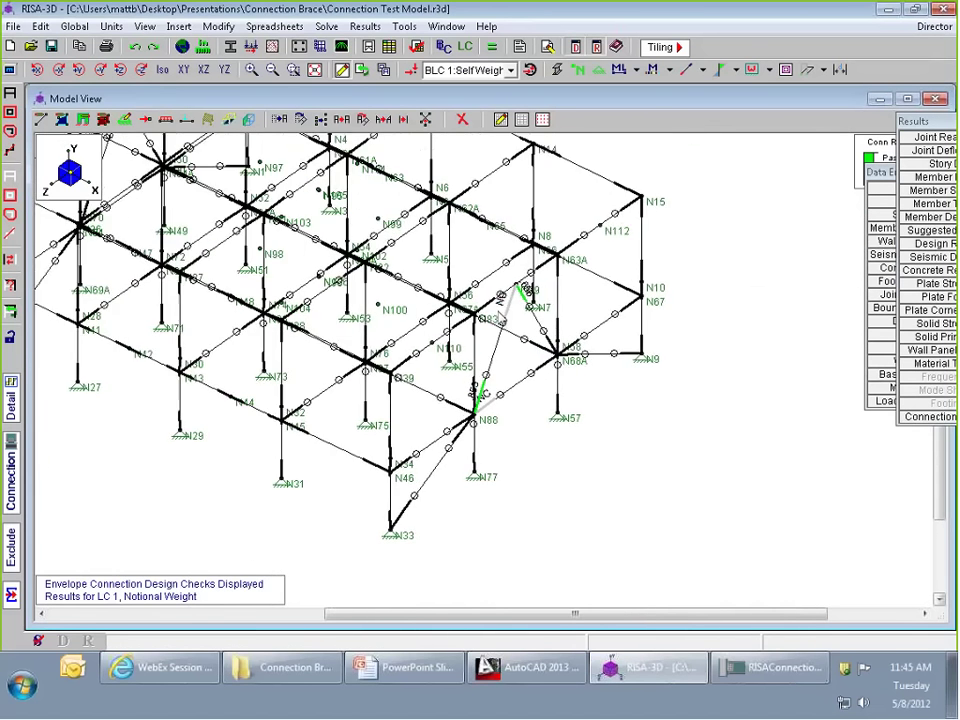
pyautogui.scroll(3, 78, 171)
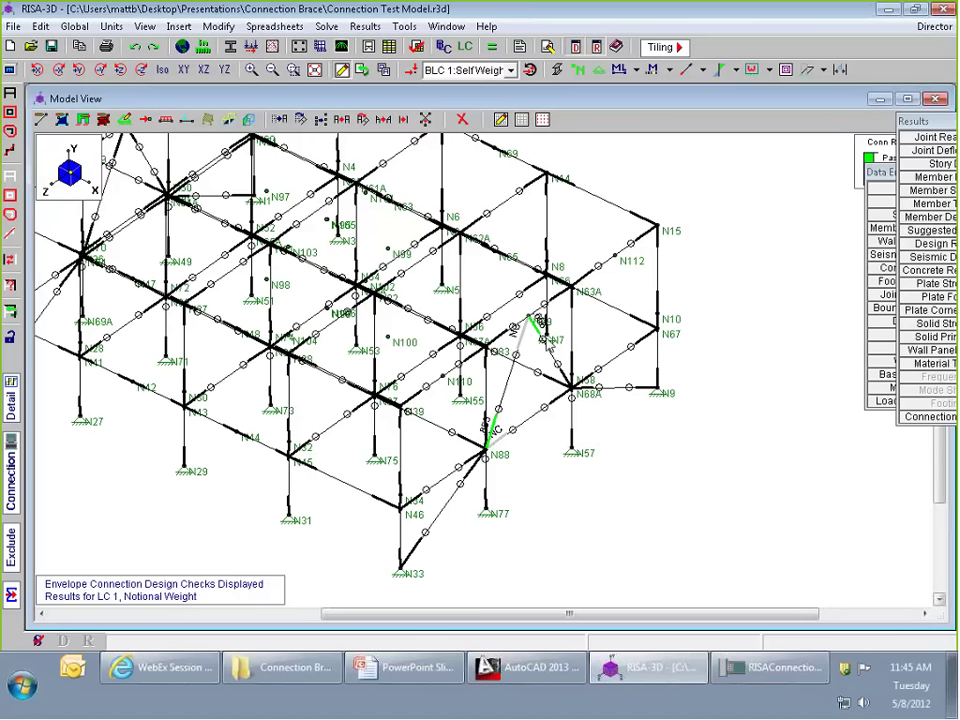
pyautogui.scroll(-2, 548, 343)
pyautogui.scroll(1, 384, 232)
pyautogui.moveTo(384, 230); pyautogui.dragTo(405, 326, button='middle')
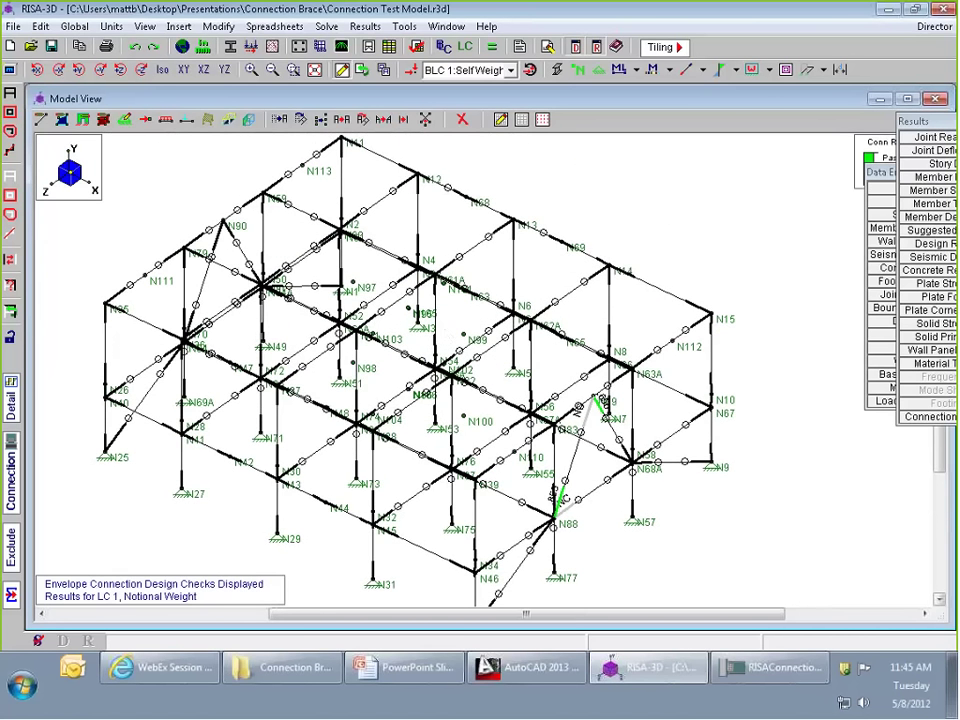
pyautogui.scroll(-1, 563, 322)
pyautogui.scroll(1, 632, 468)
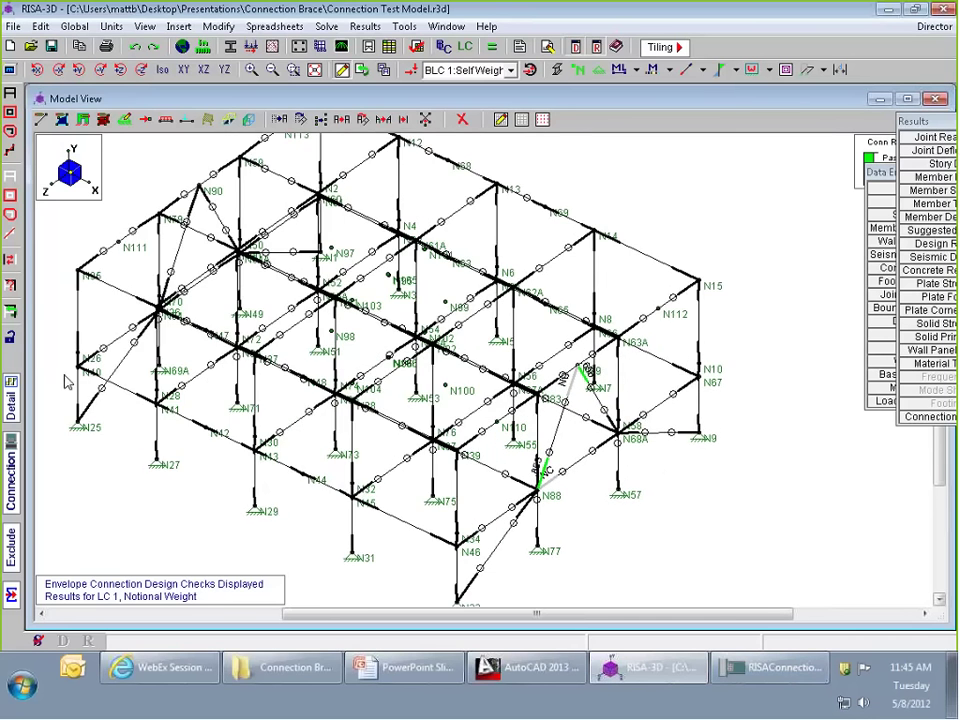
pyautogui.scroll(1, 567, 484)
pyautogui.scroll(1, 655, 335)
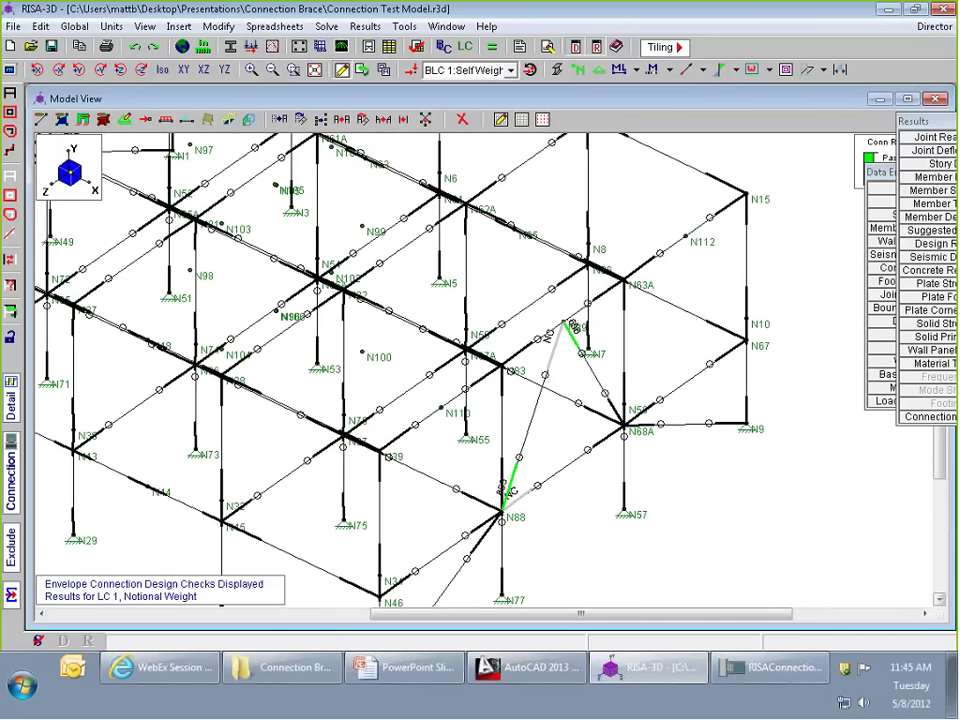
# Set the ASCE 7-10 wind speed to 150 mph, recalculate the wind loads and apply them from BLC 14, clearing the current results.
pyautogui.click(179, 26)
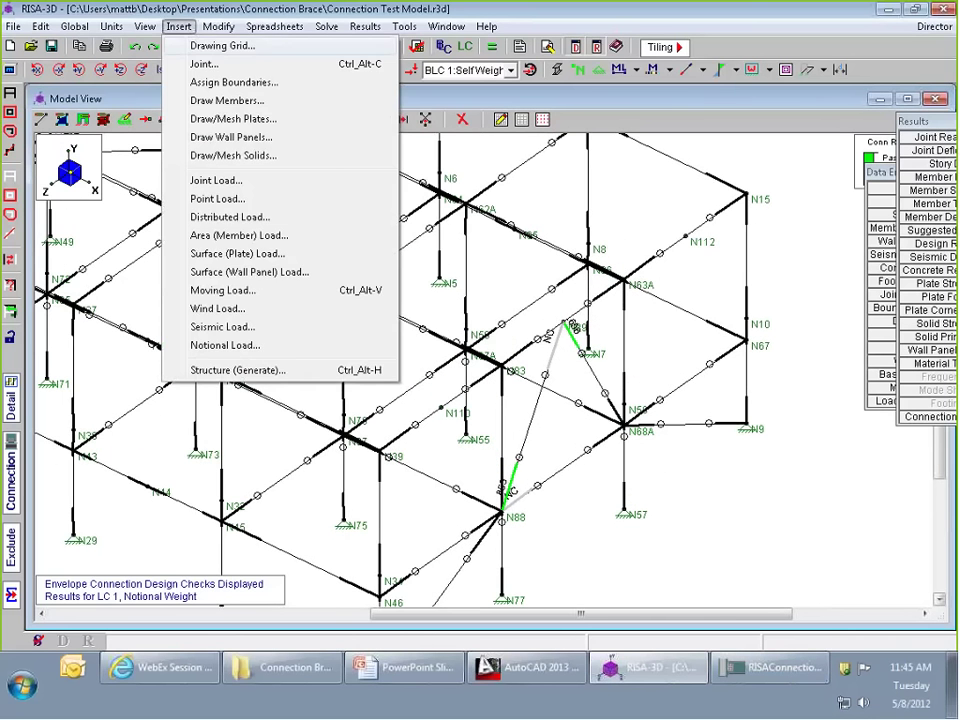
pyautogui.click(225, 313)
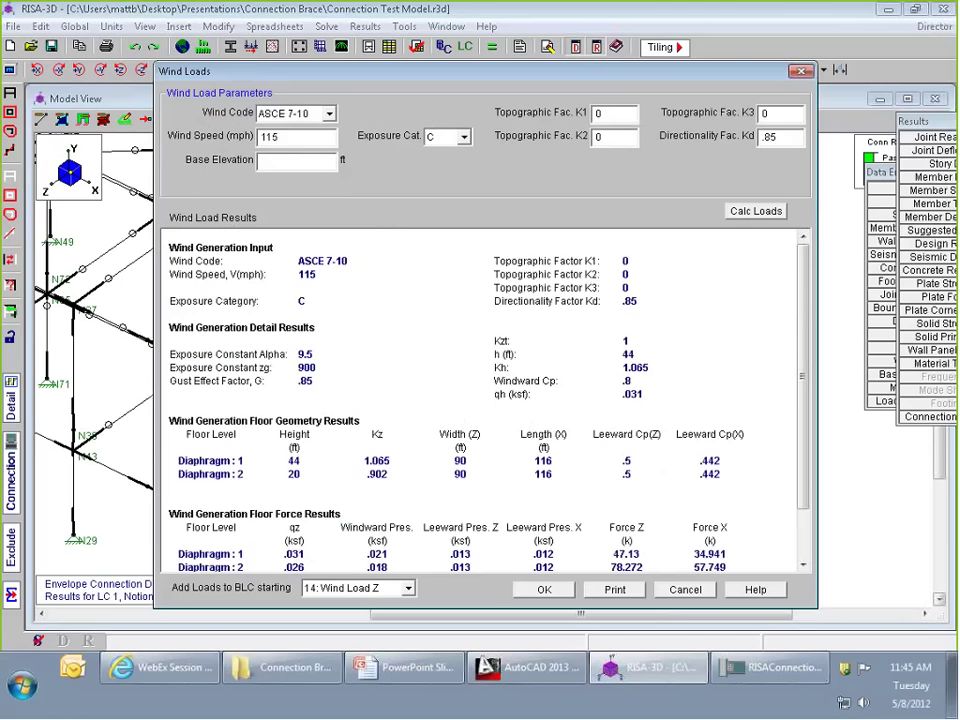
pyautogui.write('1')
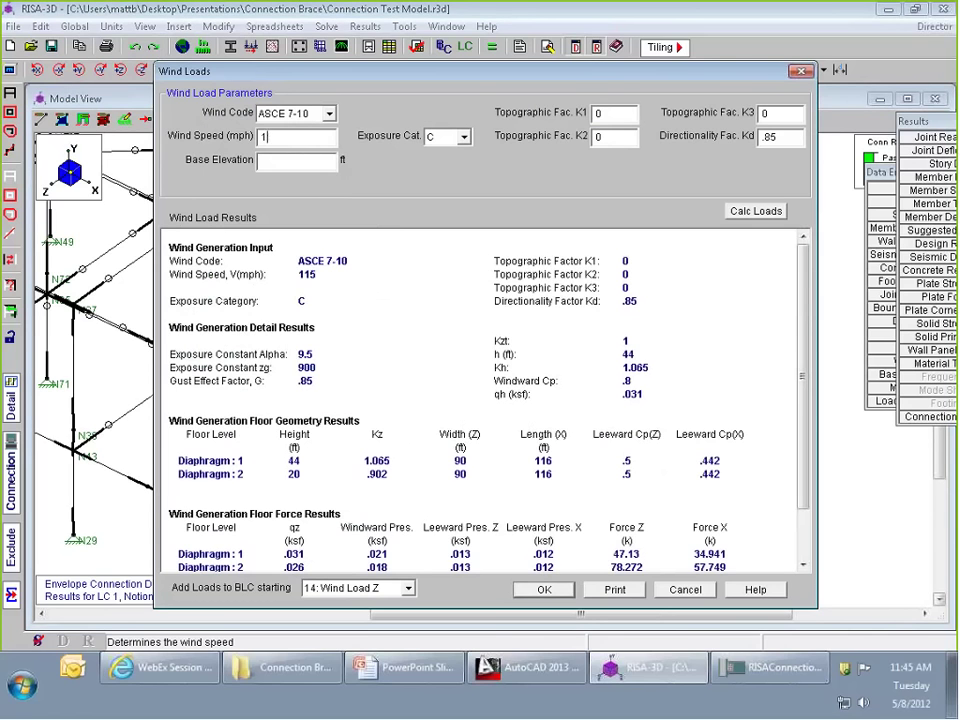
pyautogui.write('50')
pyautogui.click(756, 211)
pyautogui.click(535, 592)
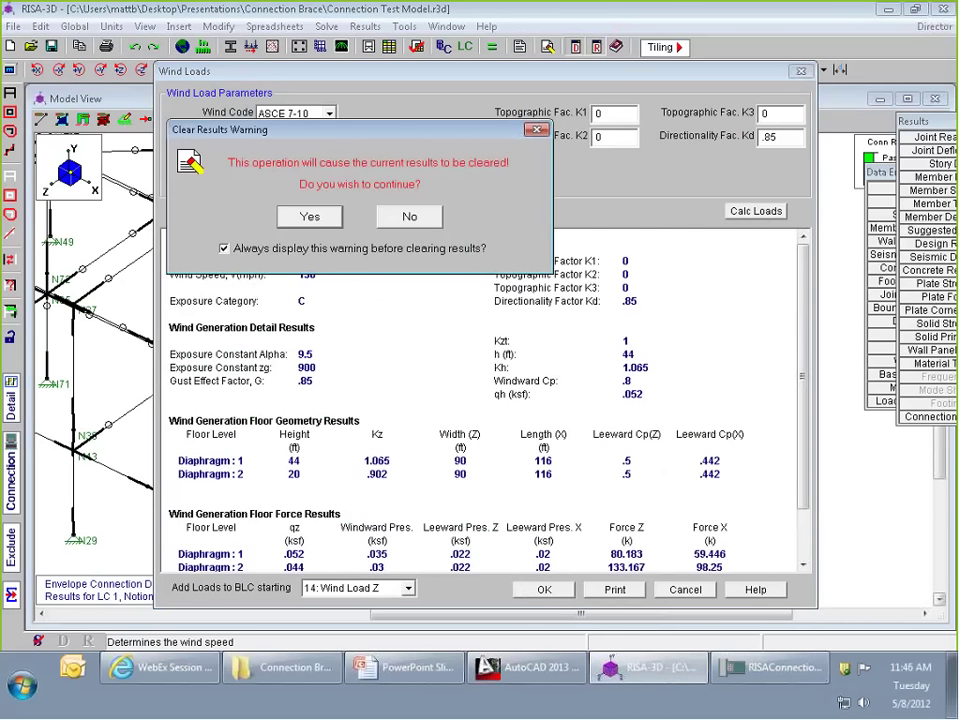
pyautogui.click(312, 218)
# Run the batch solution of marked combinations, acknowledge the P-Delta notice and close the results spreadsheet.
pyautogui.click(492, 46)
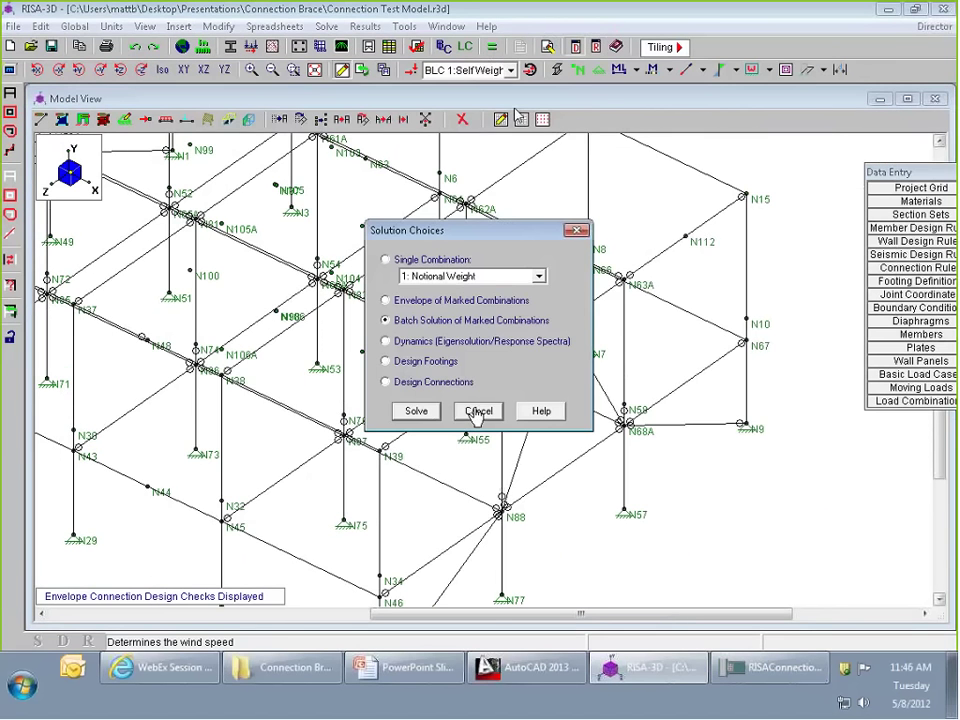
pyautogui.click(417, 411)
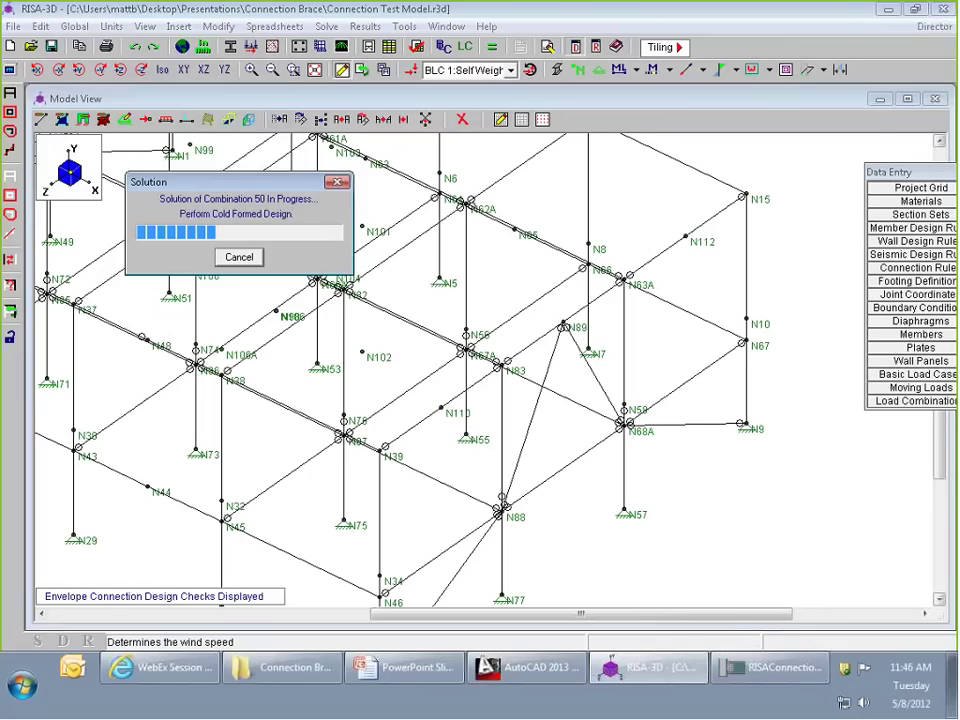
pyautogui.click(800, 670)
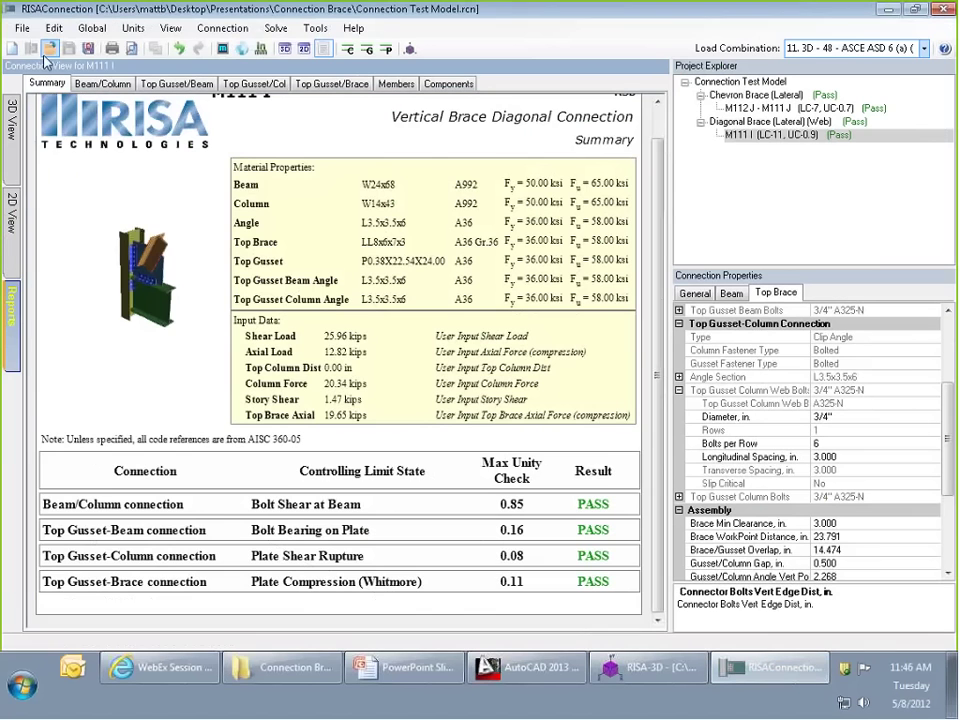
pyautogui.click(21, 28)
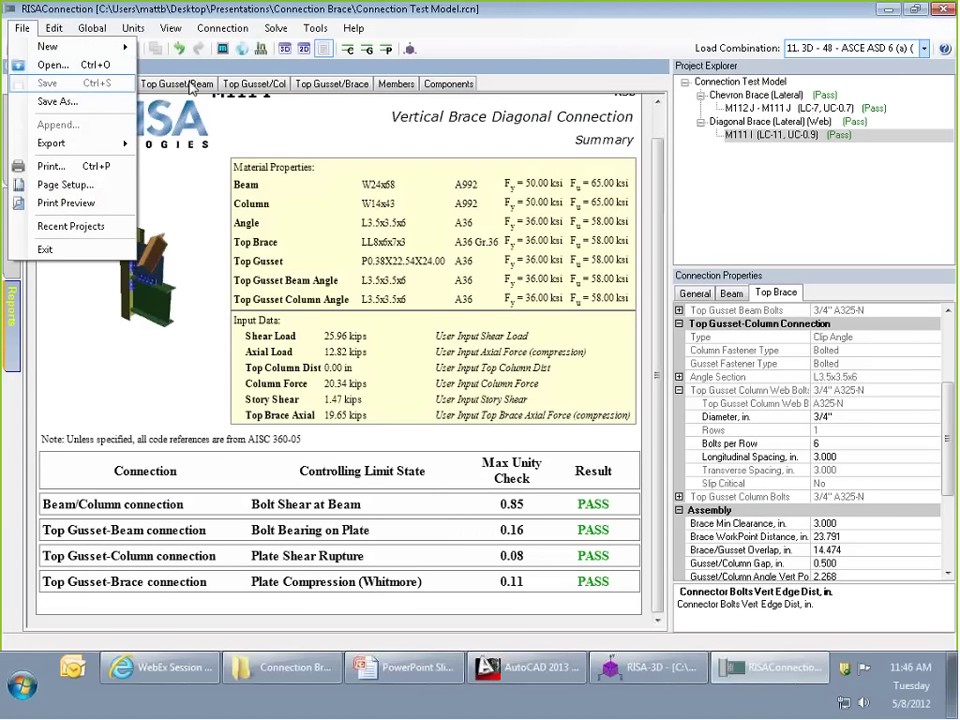
pyautogui.click(648, 668)
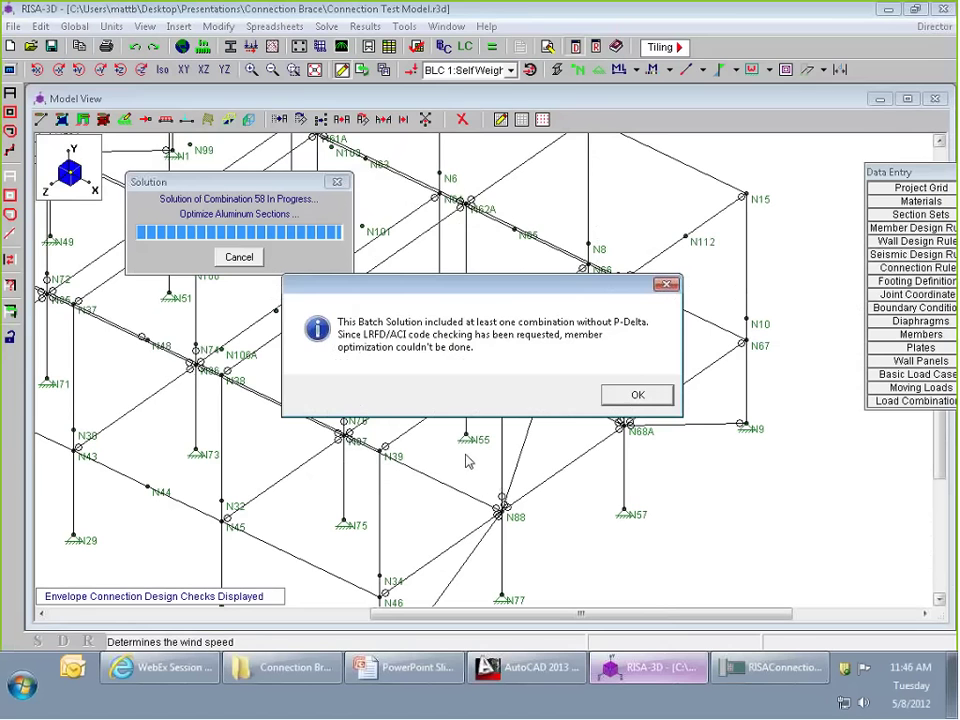
pyautogui.click(610, 395)
pyautogui.click(722, 173)
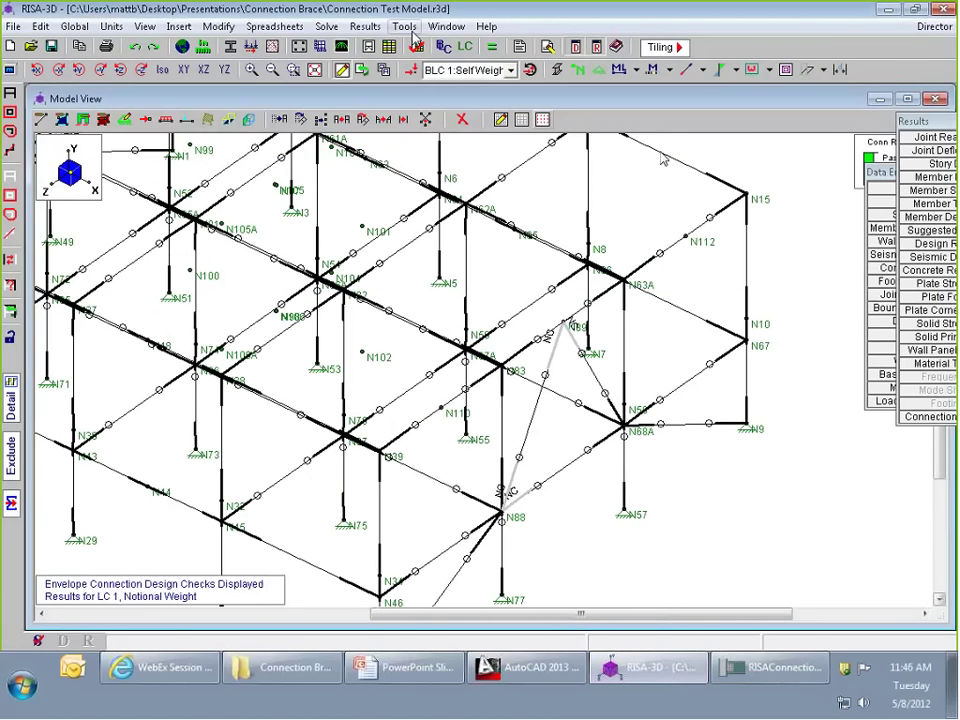
# Solve with Design Connections, check the updated groups in RISAConnection and return to RISA-3D.
pyautogui.click(492, 48)
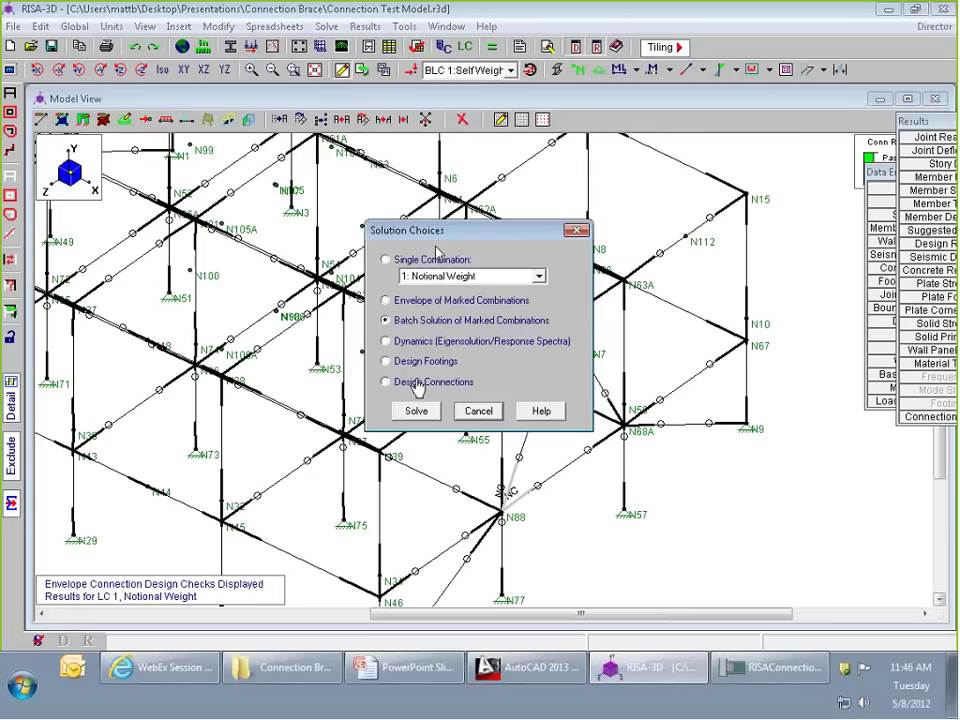
pyautogui.click(418, 413)
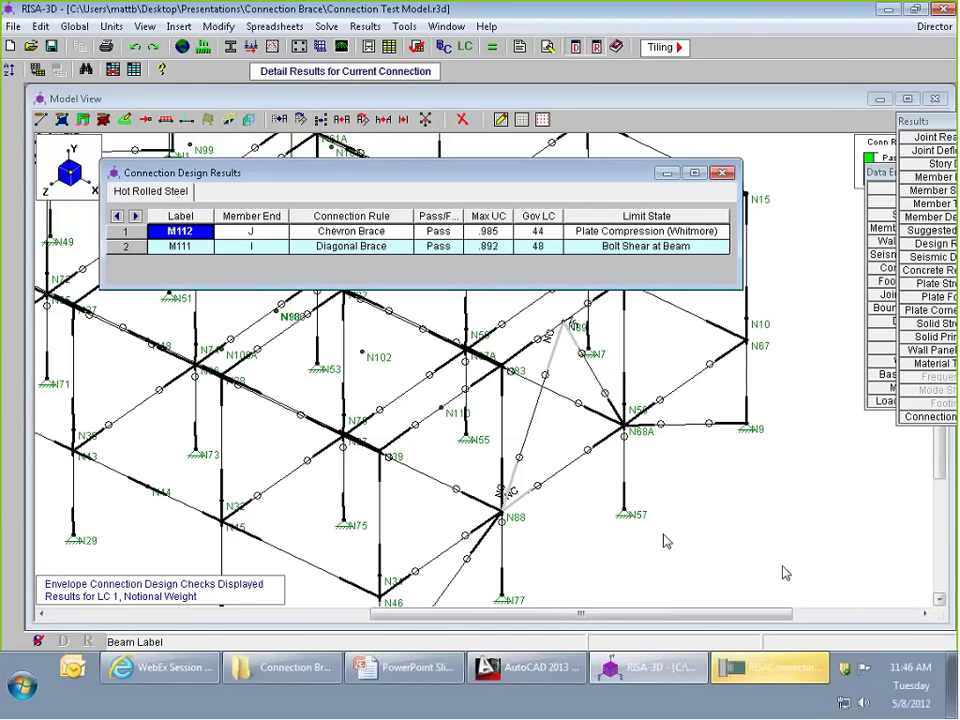
pyautogui.click(760, 680)
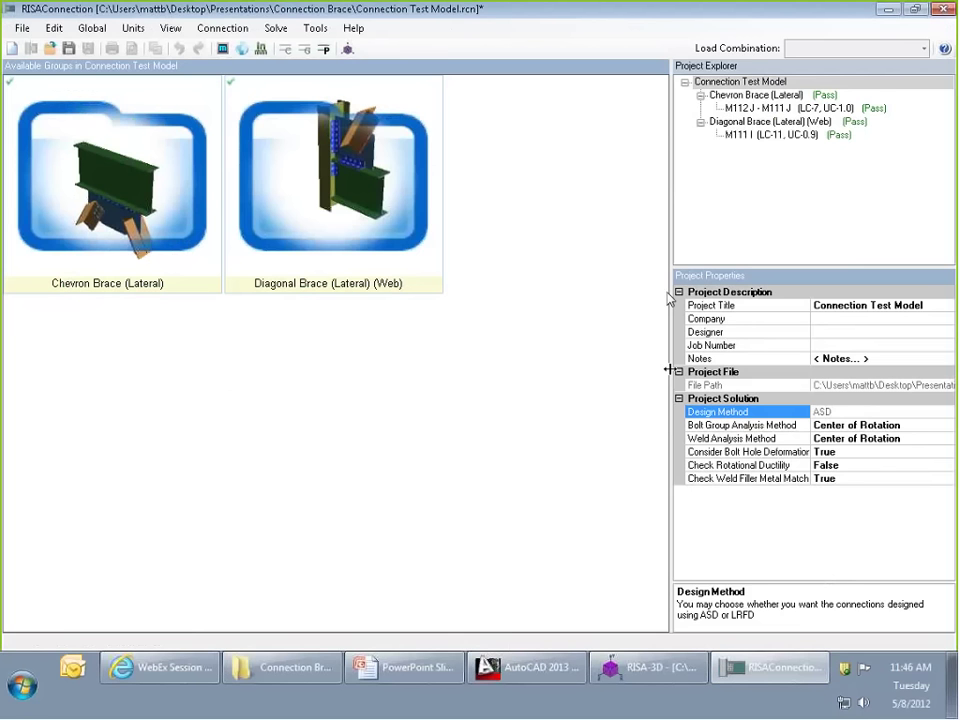
pyautogui.click(648, 667)
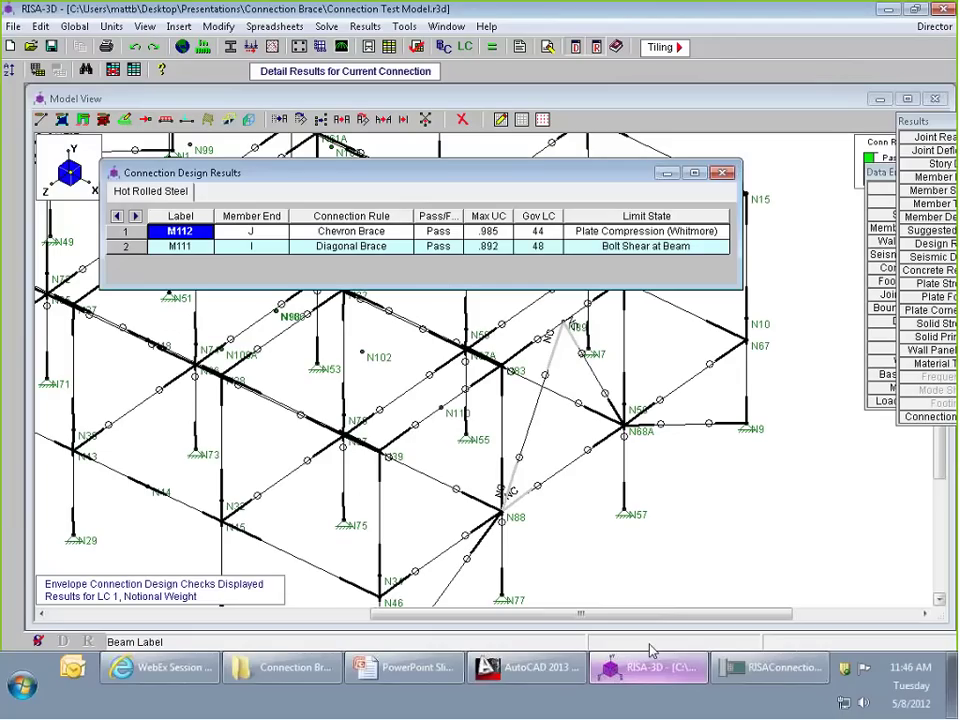
# Compare the maximum unity checks of M112 and M111 in the Connection Design Results, and close the spreadsheet.
pyautogui.click(500, 246)
pyautogui.click(488, 231)
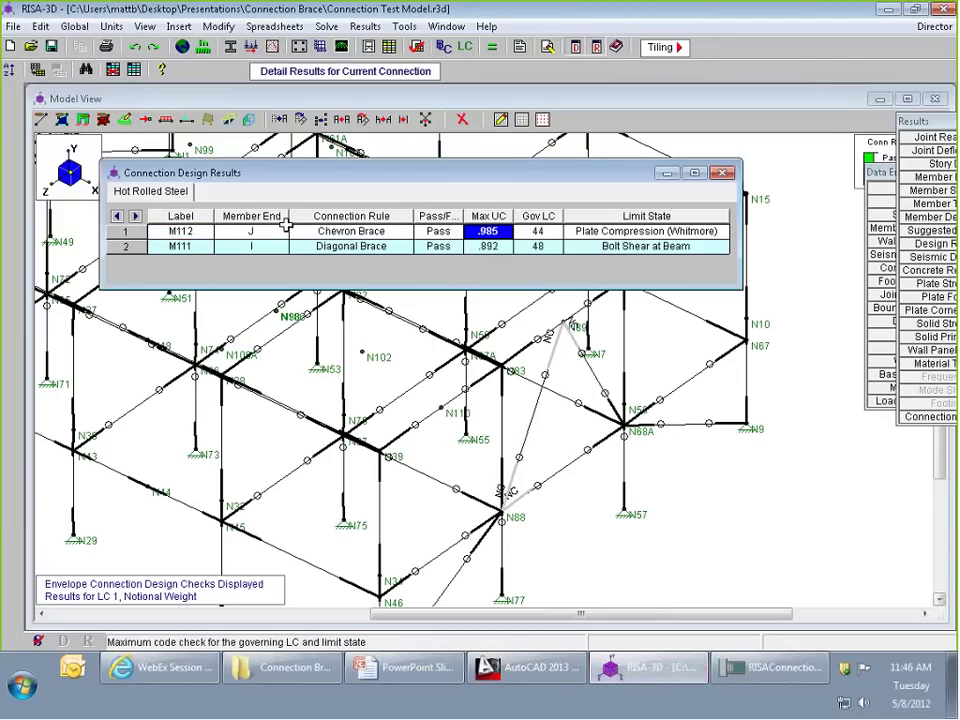
pyautogui.click(484, 245)
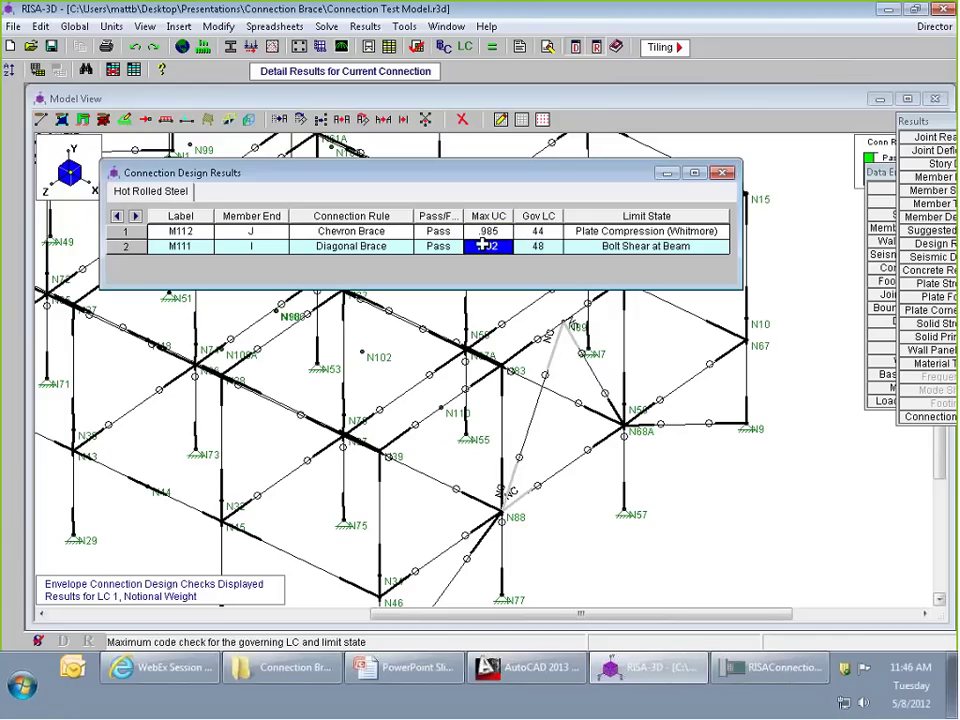
pyautogui.press('Up')
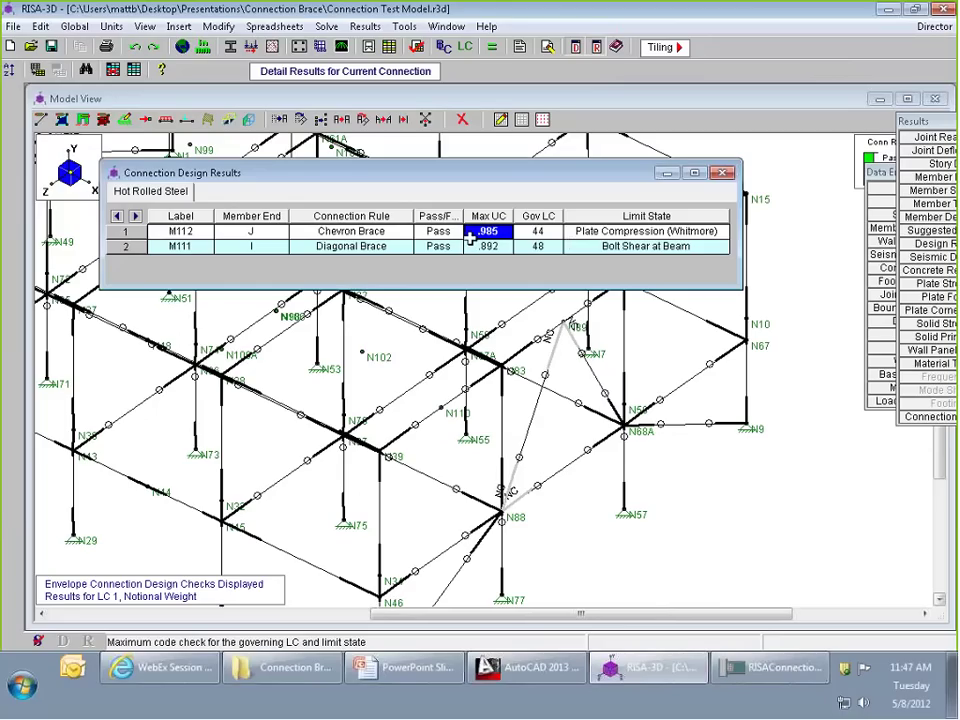
pyautogui.click(390, 247)
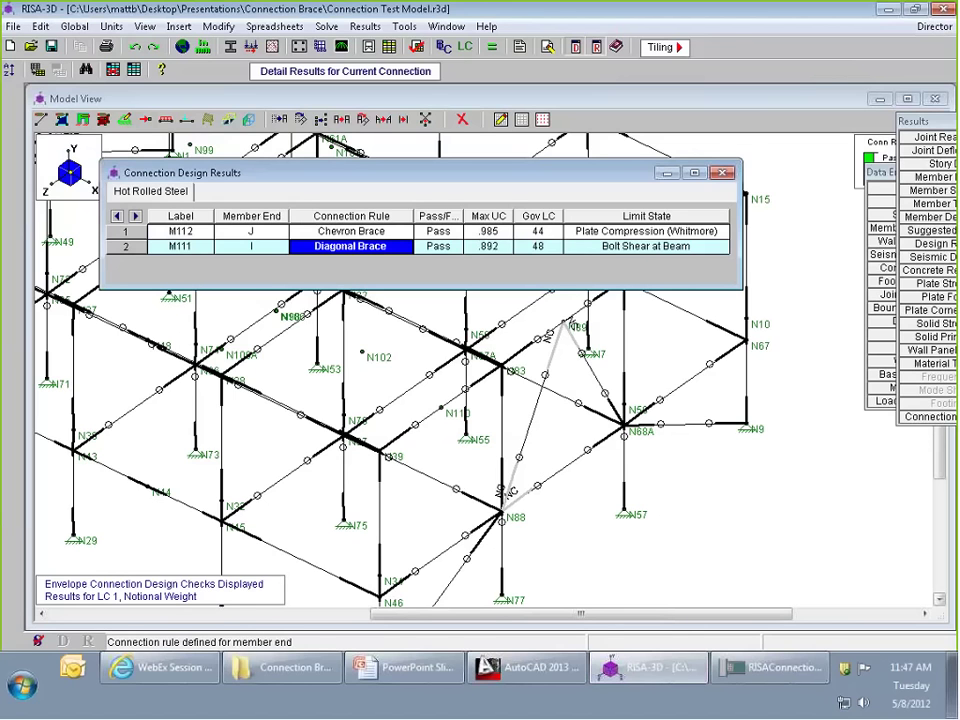
pyautogui.click(499, 247)
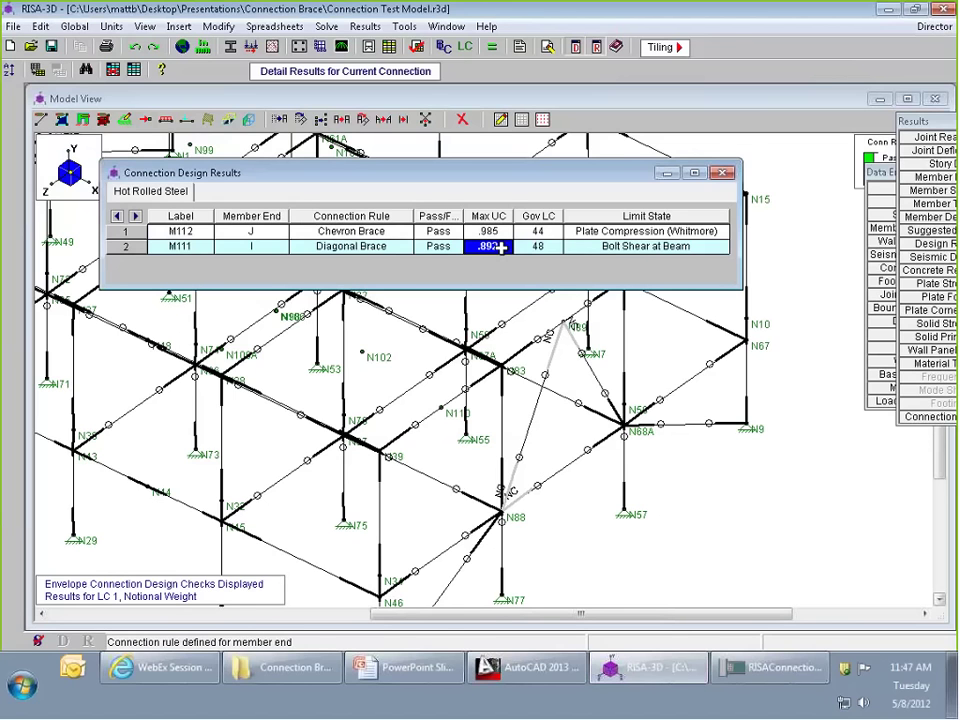
pyautogui.click(723, 174)
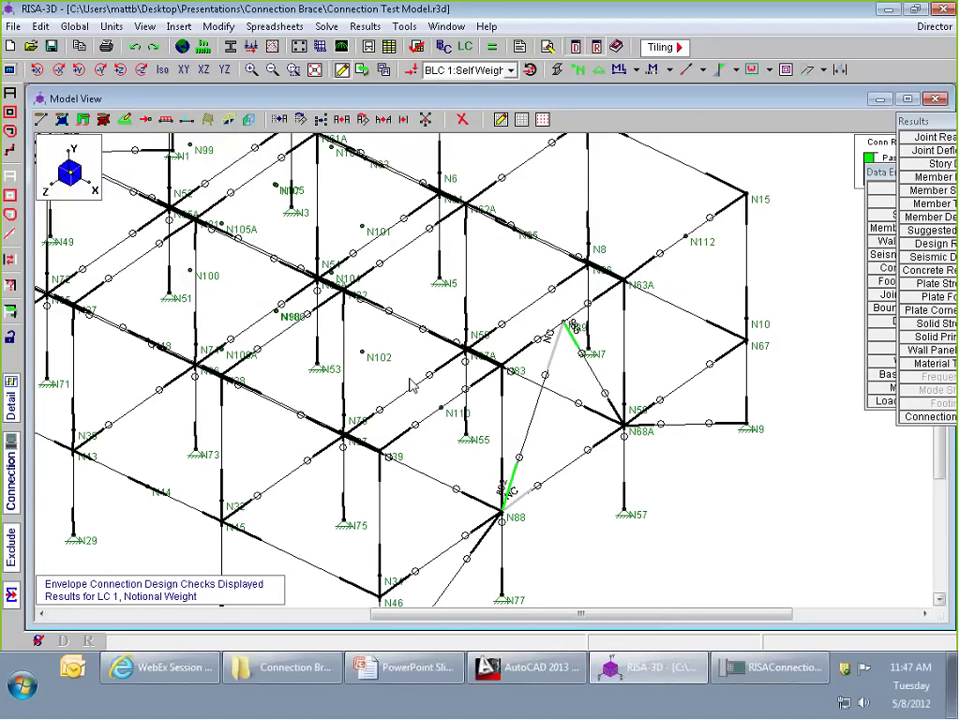
# Open the chevron brace connection from the model in RISAConnection and review the Plate Compression (Whitmore) calculation in its Gusset/Right Brace report.
pyautogui.click(12, 470)
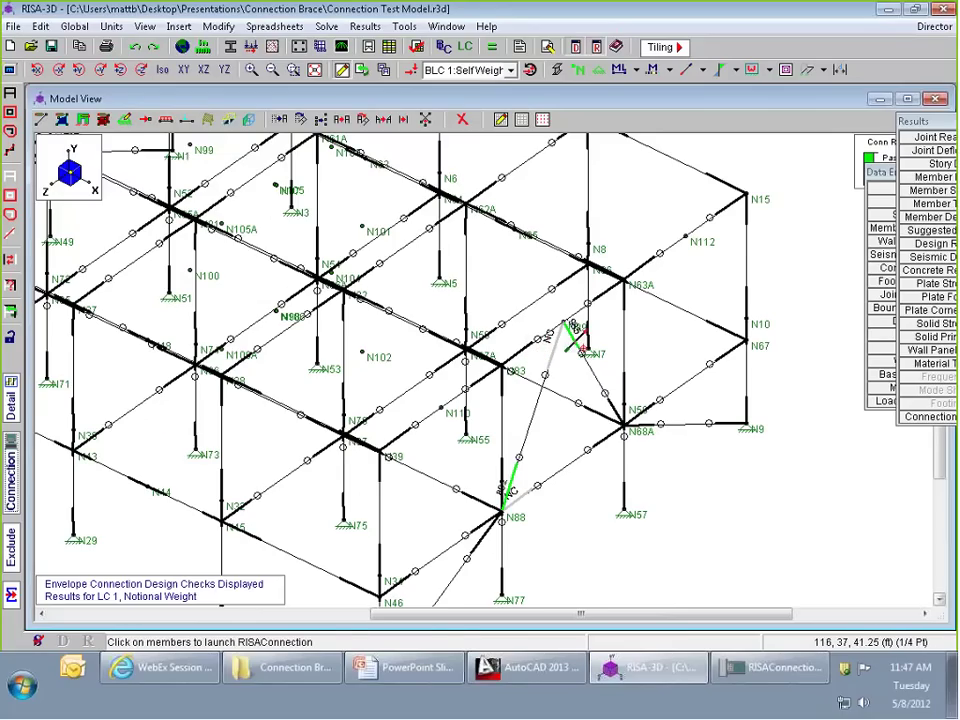
pyautogui.click(575, 335)
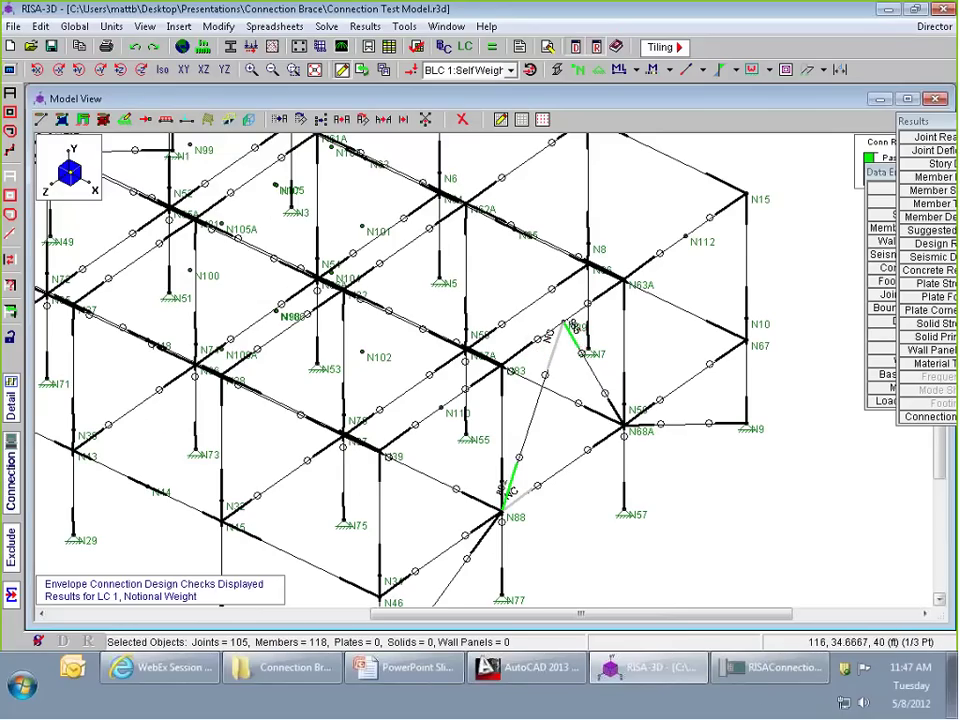
pyautogui.click(770, 668)
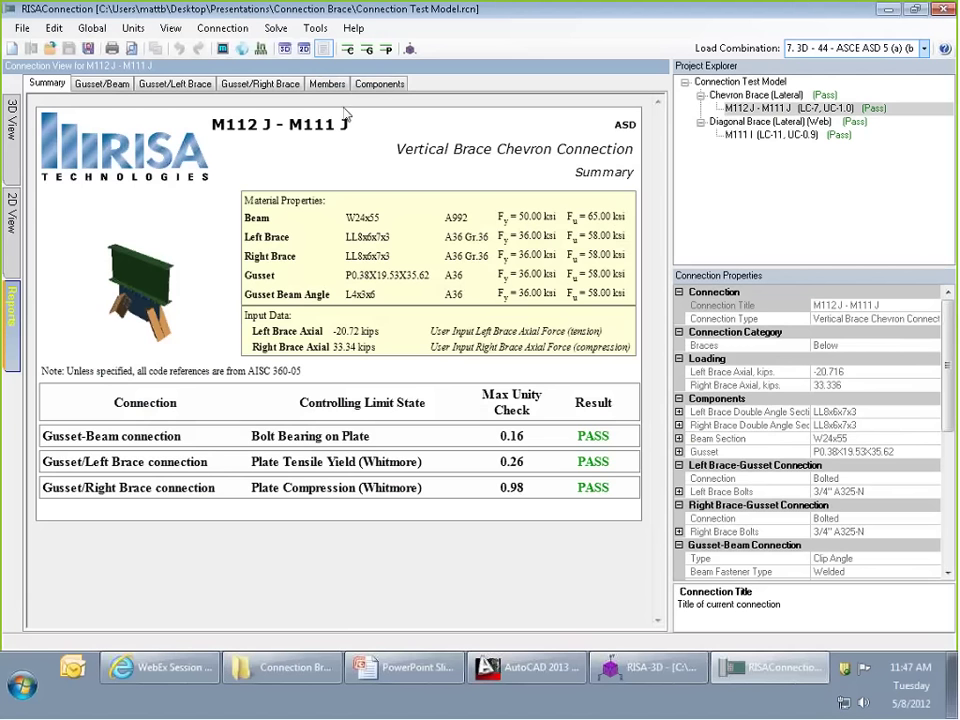
pyautogui.click(255, 84)
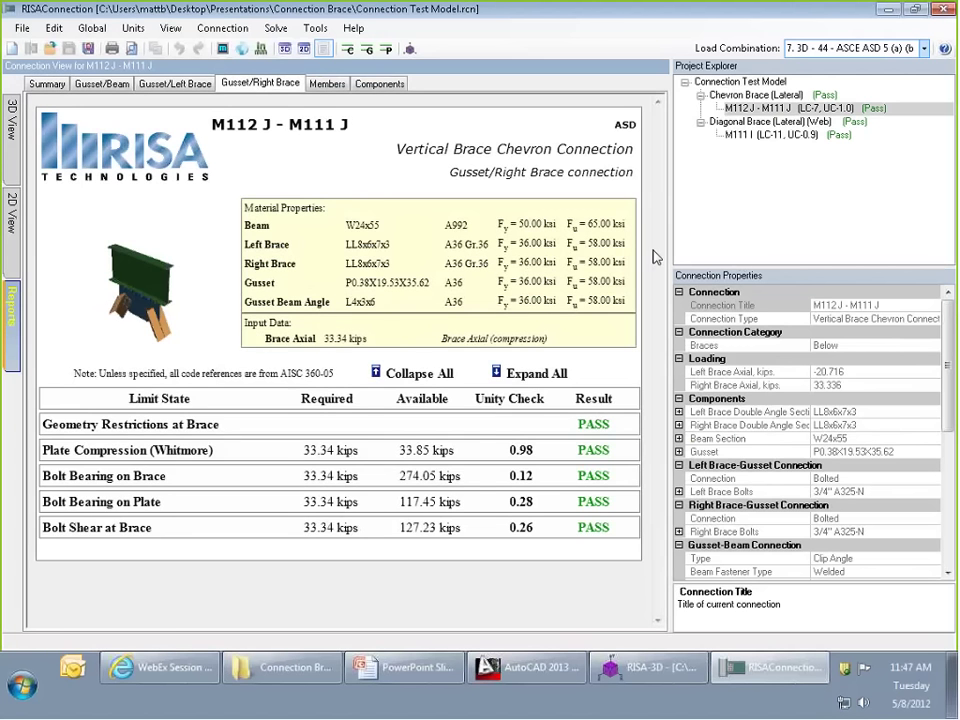
pyautogui.click(135, 455)
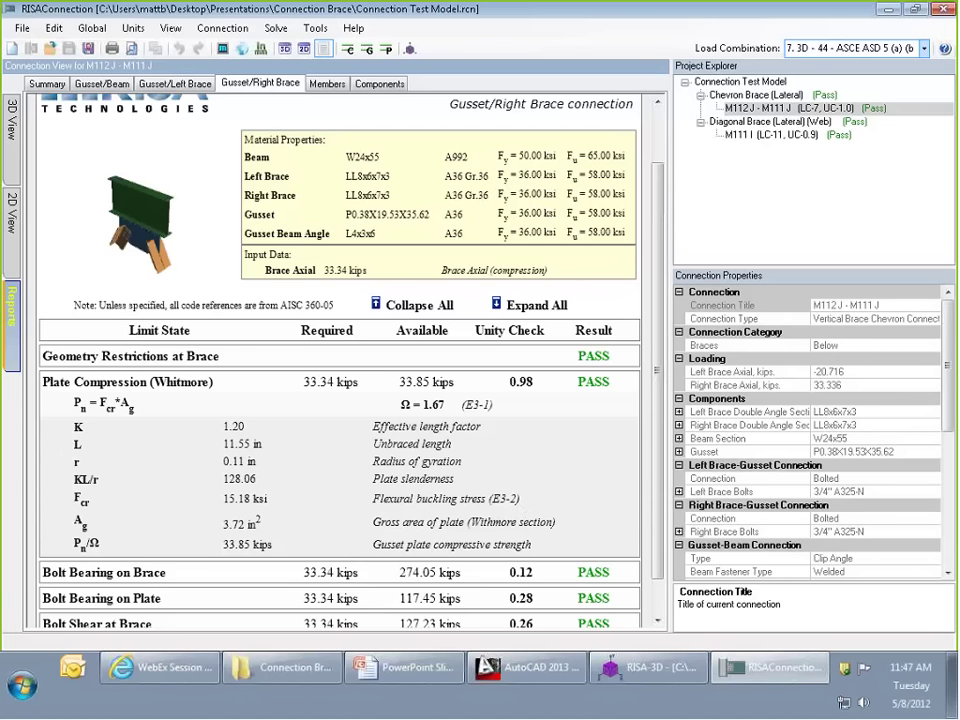
pyautogui.click(183, 382)
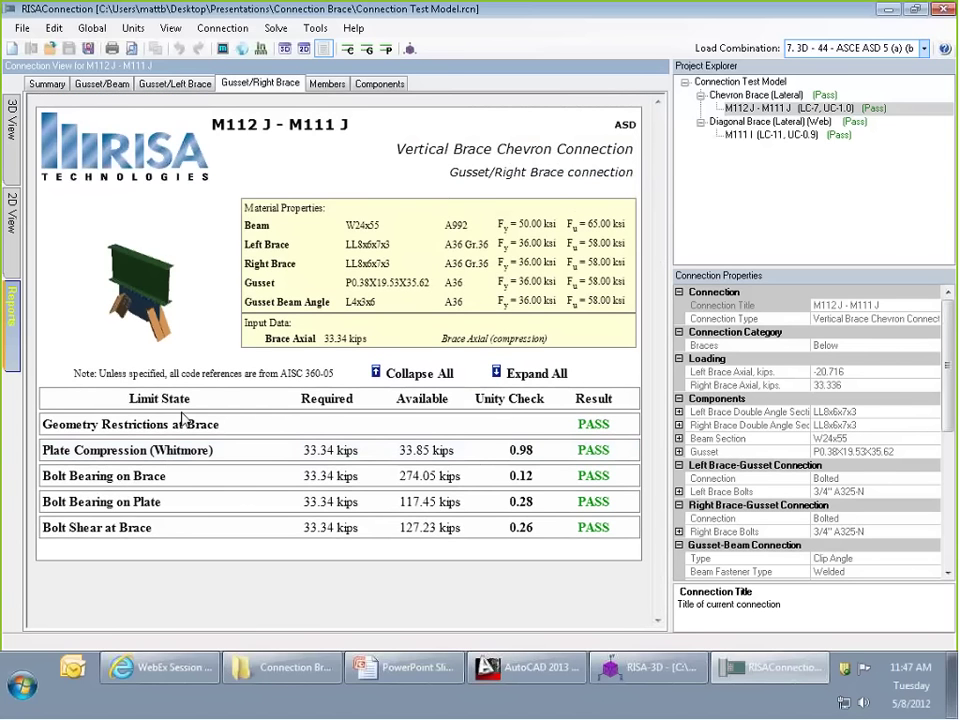
# Return to RISA-3D to examine the whole frame's connection checks, and switch to the PowerPoint presentation.
pyautogui.click(620, 667)
pyautogui.scroll(-1, 517, 314)
pyautogui.scroll(2, 430, 235)
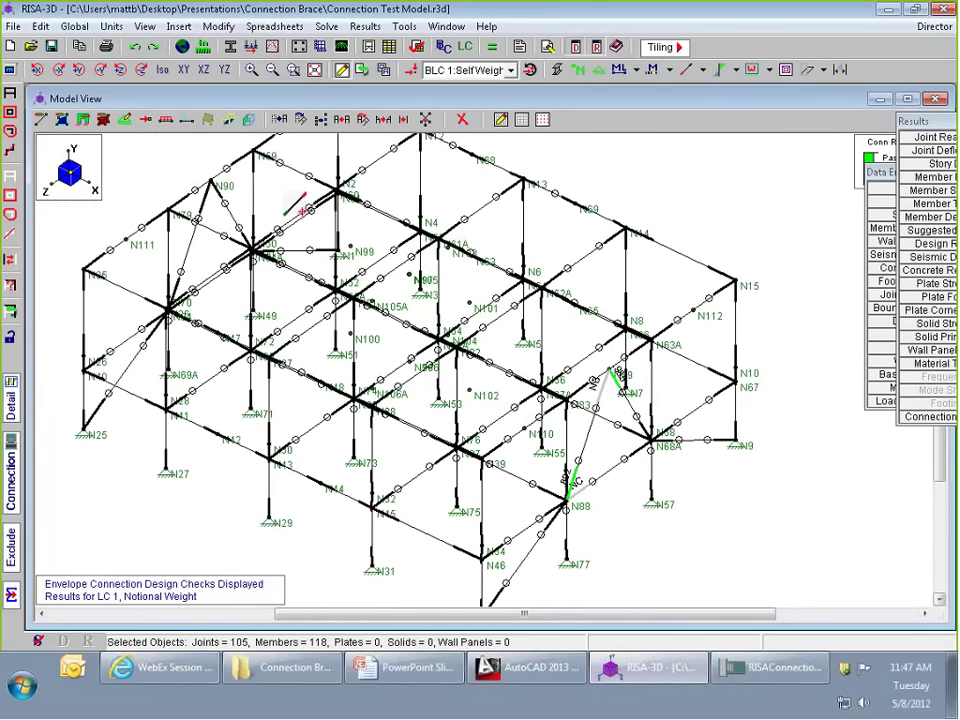
pyautogui.click(439, 670)
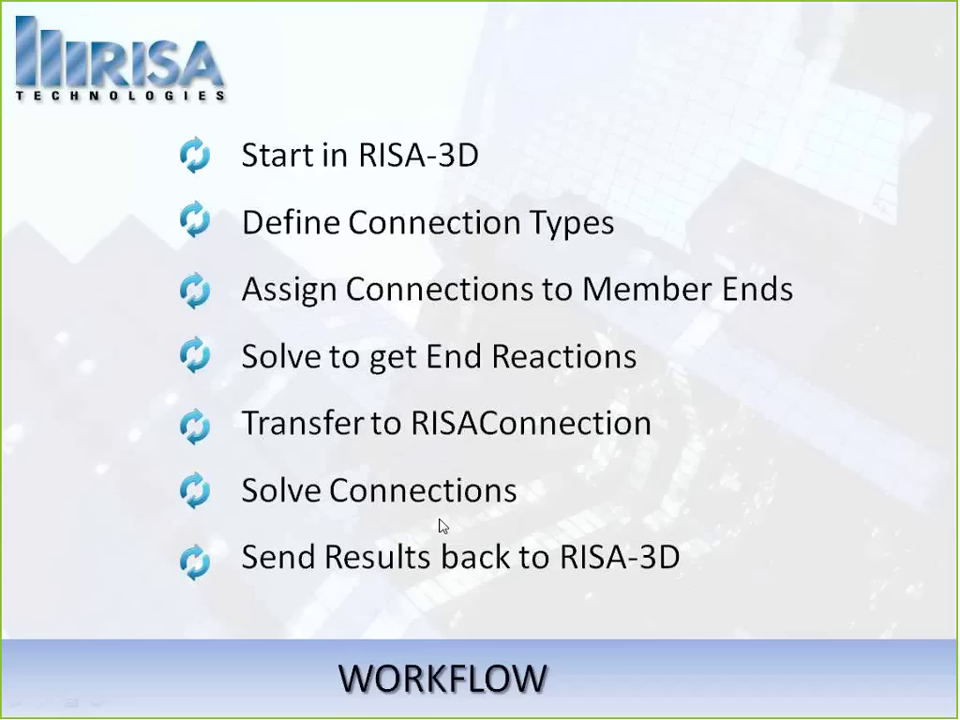
pyautogui.click(441, 526)
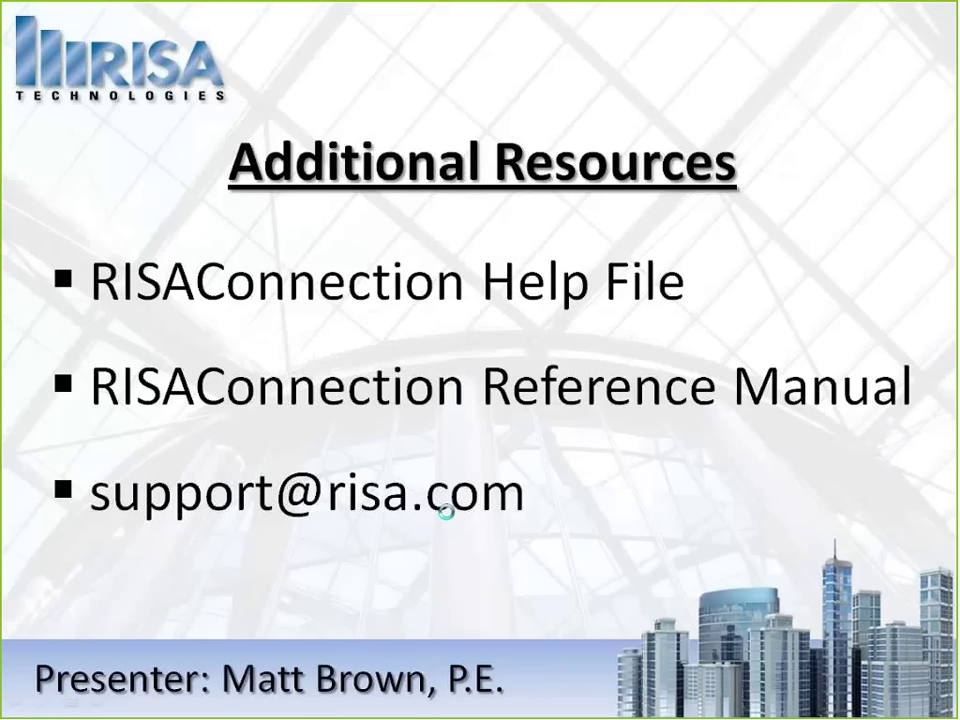